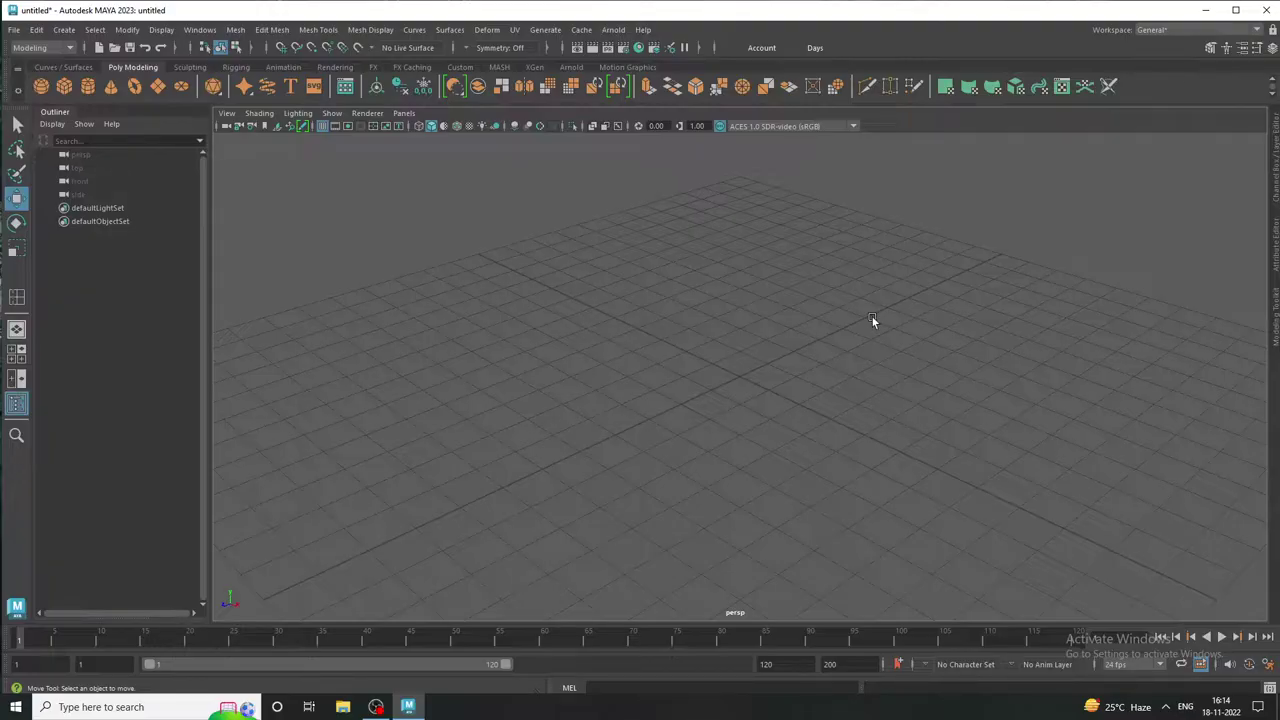
Create a polygon cylinder and raise it in front view so its base sits on the ground line
click(89, 86)
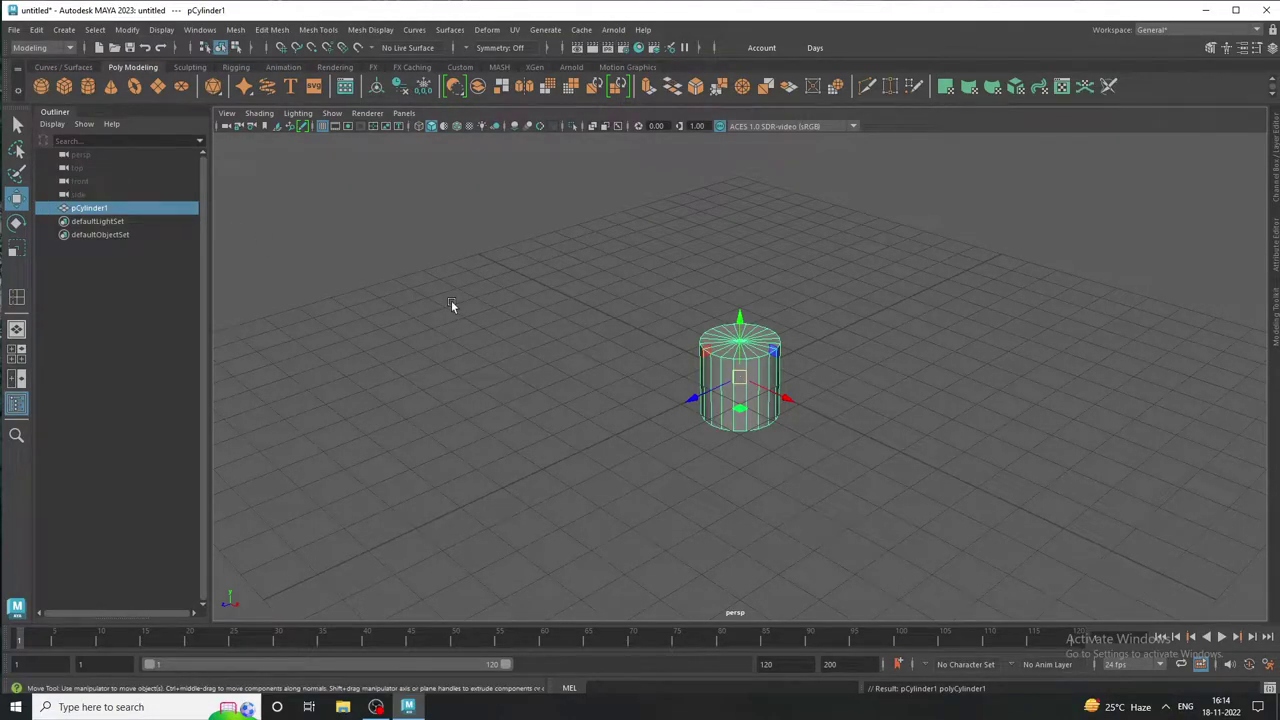
click(414, 317)
key(space)
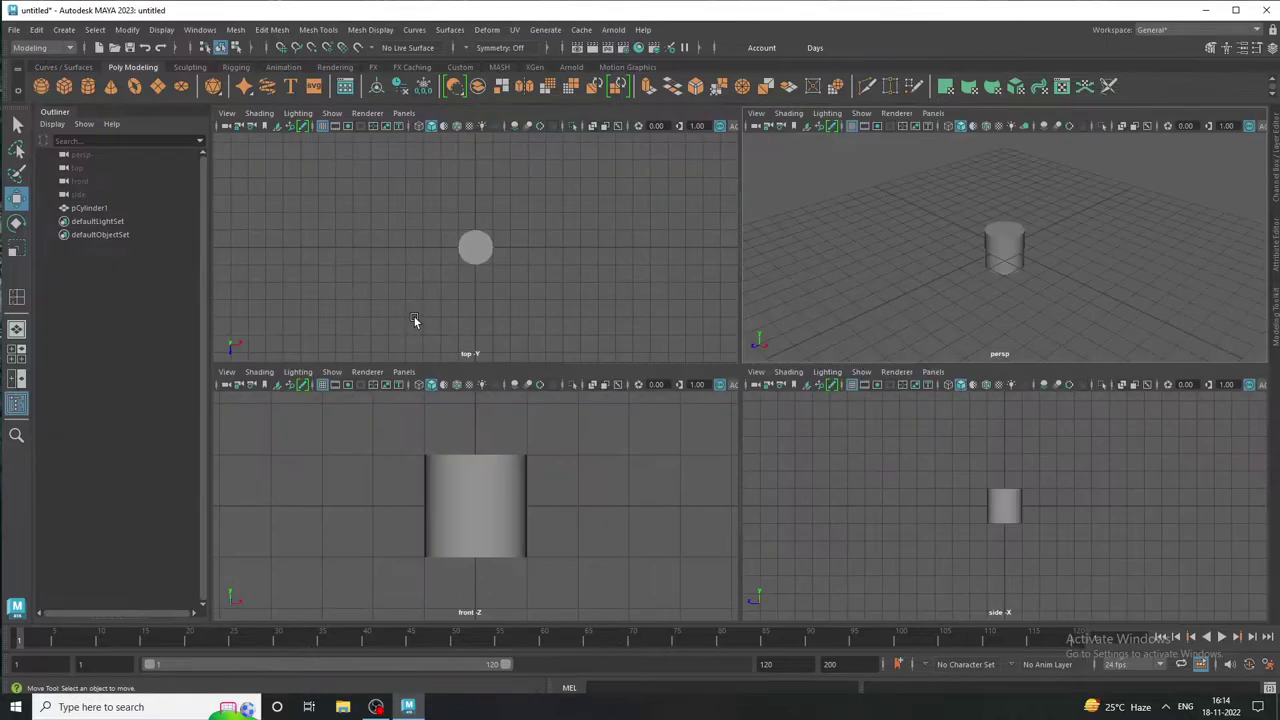
key(space)
click(676, 421)
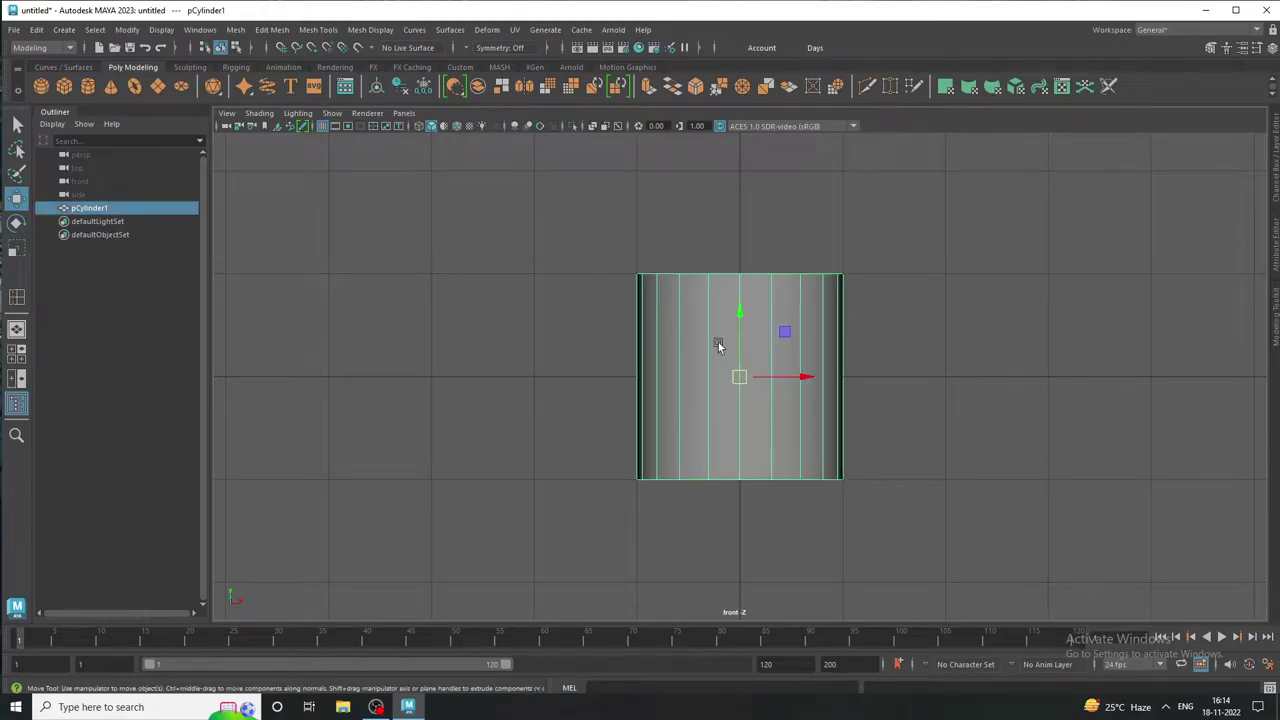
drag(737, 335, 735, 231)
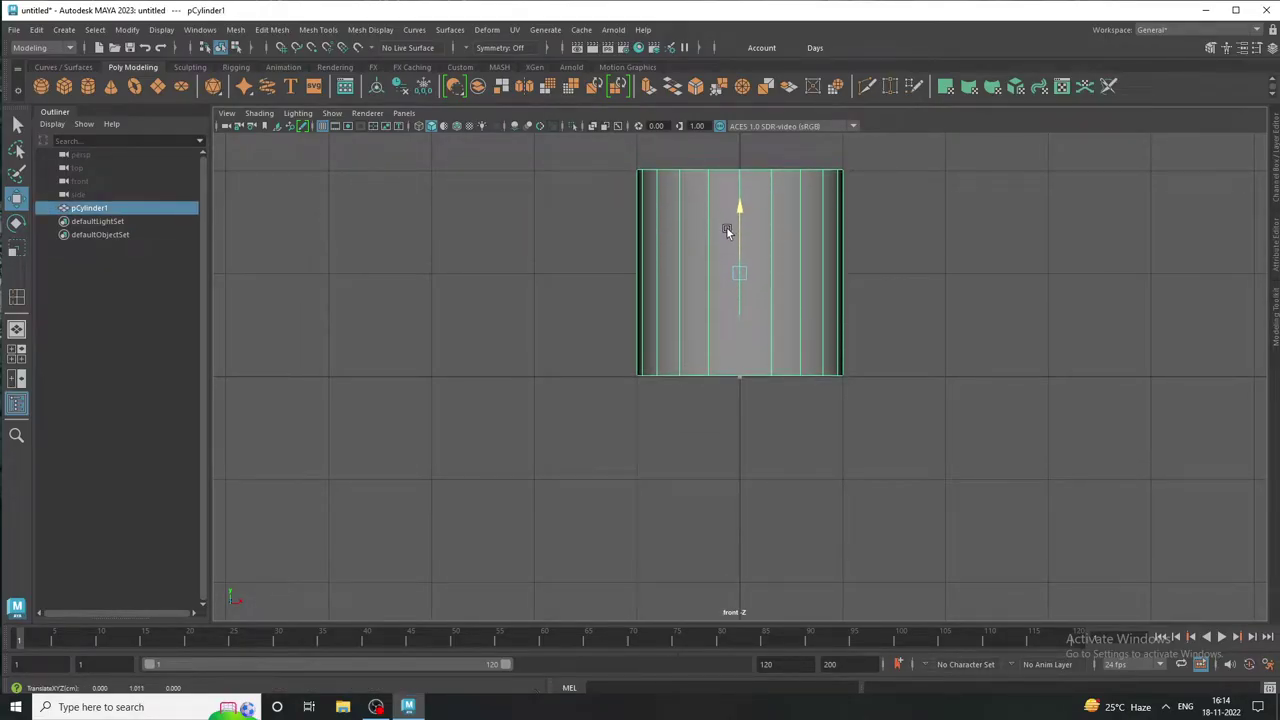
alt+middle_drag(829, 284, 682, 458)
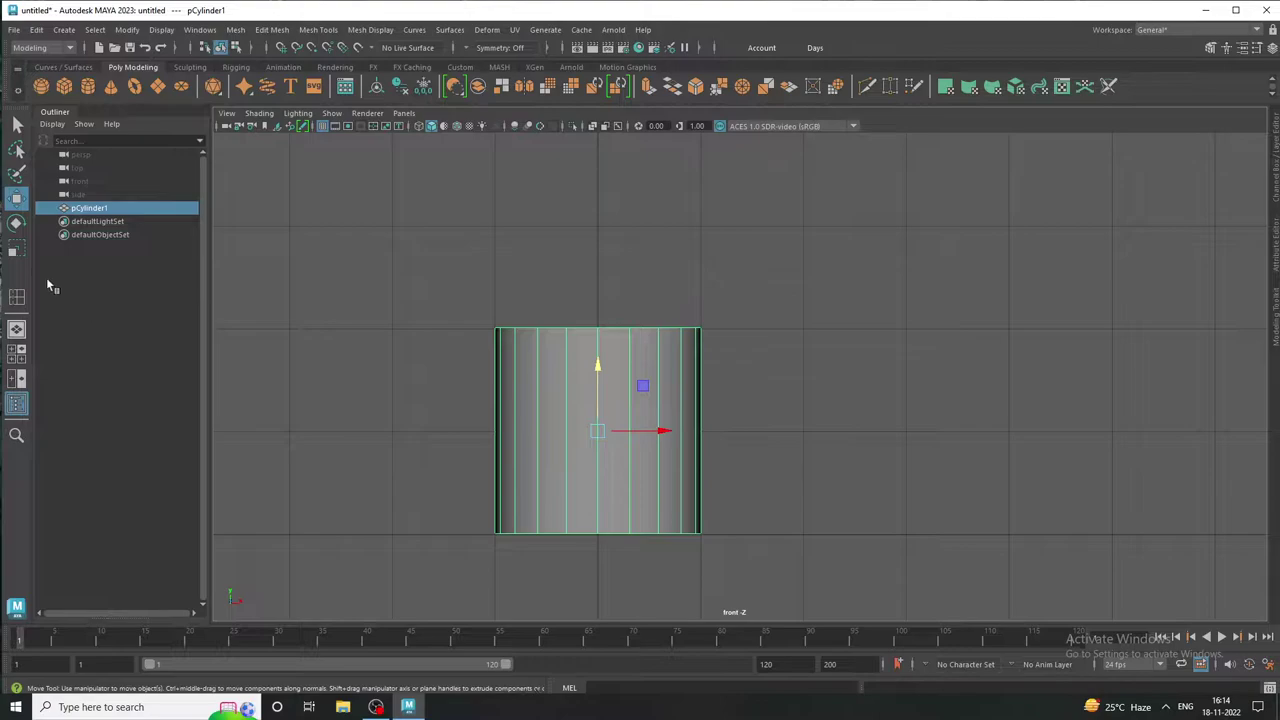
Scale the cylinder taller, then frame it in the full perspective view
click(16, 250)
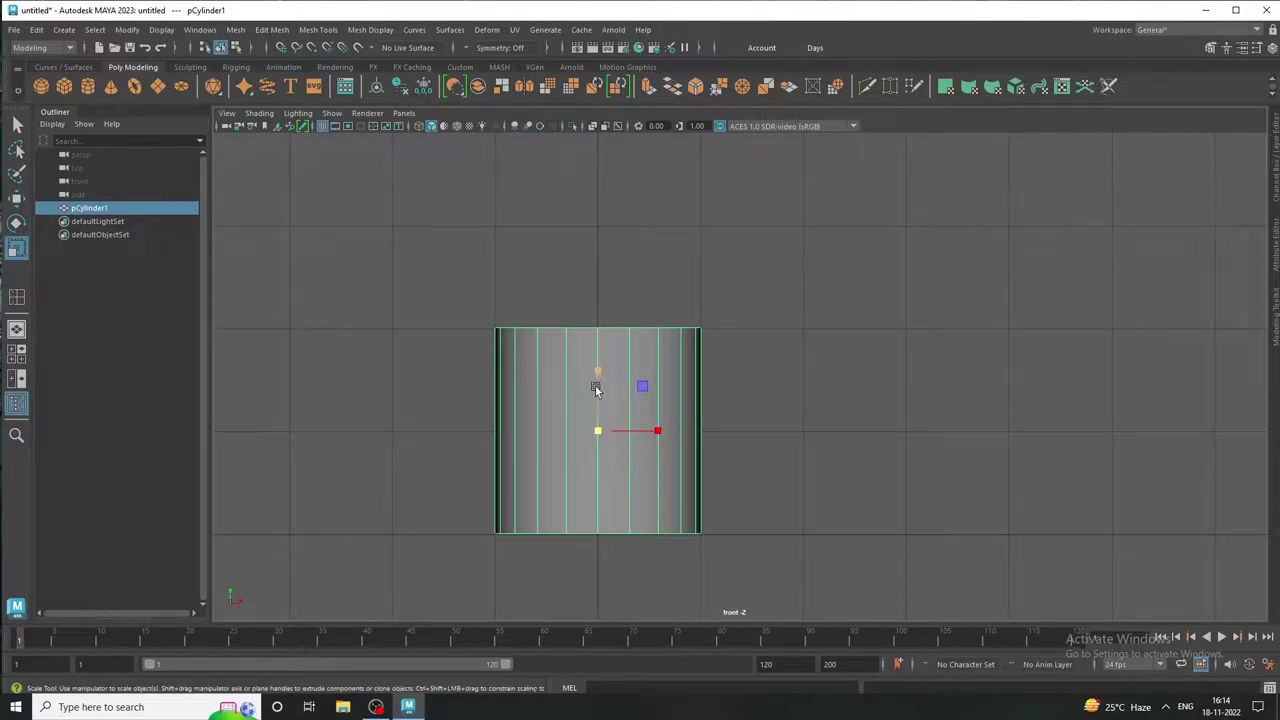
drag(597, 378, 603, 369)
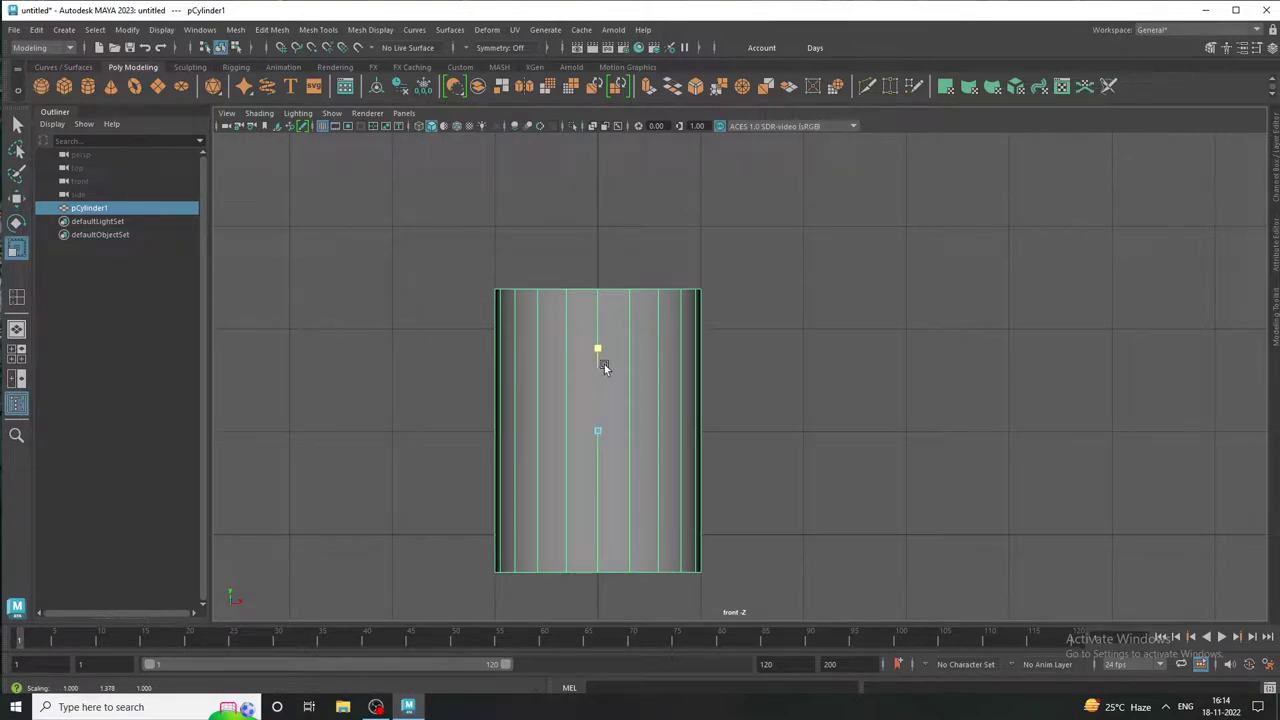
mouse_move(600, 371)
mouse_down()
mouse_move(600, 383)
mouse_move(606, 347)
mouse_up()
key(w)
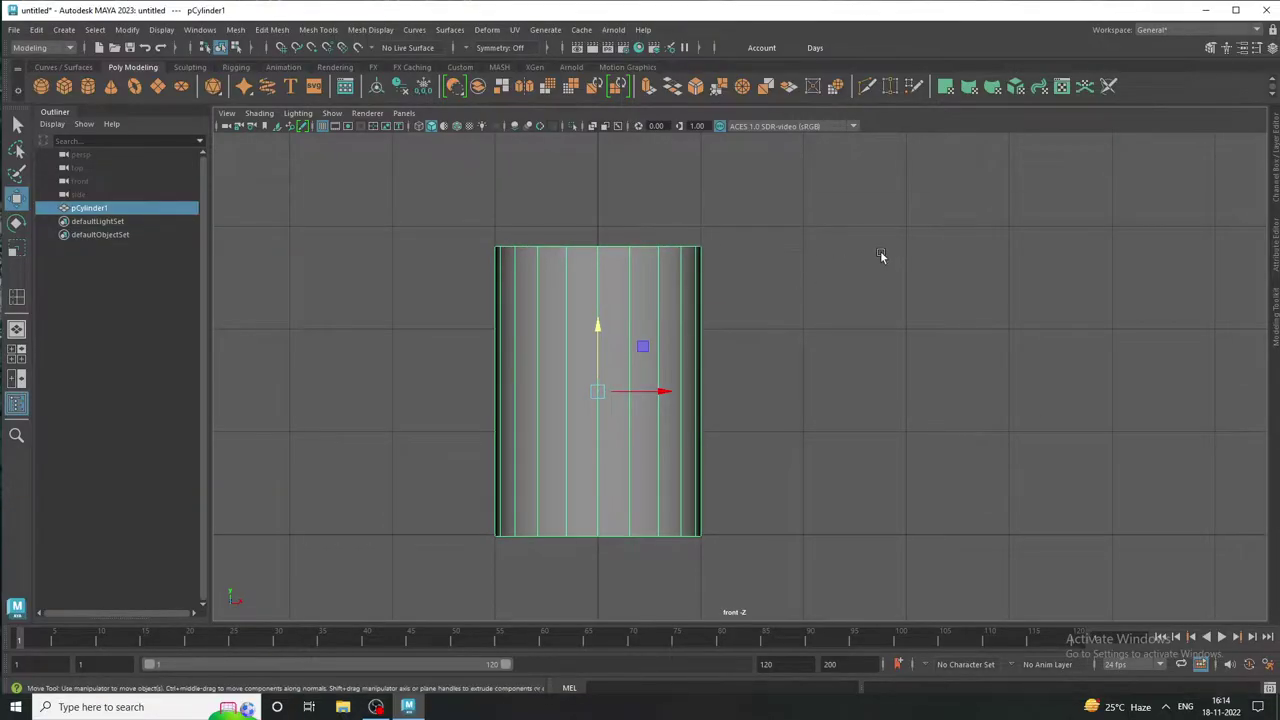
key(space)
key(space)
key(f)
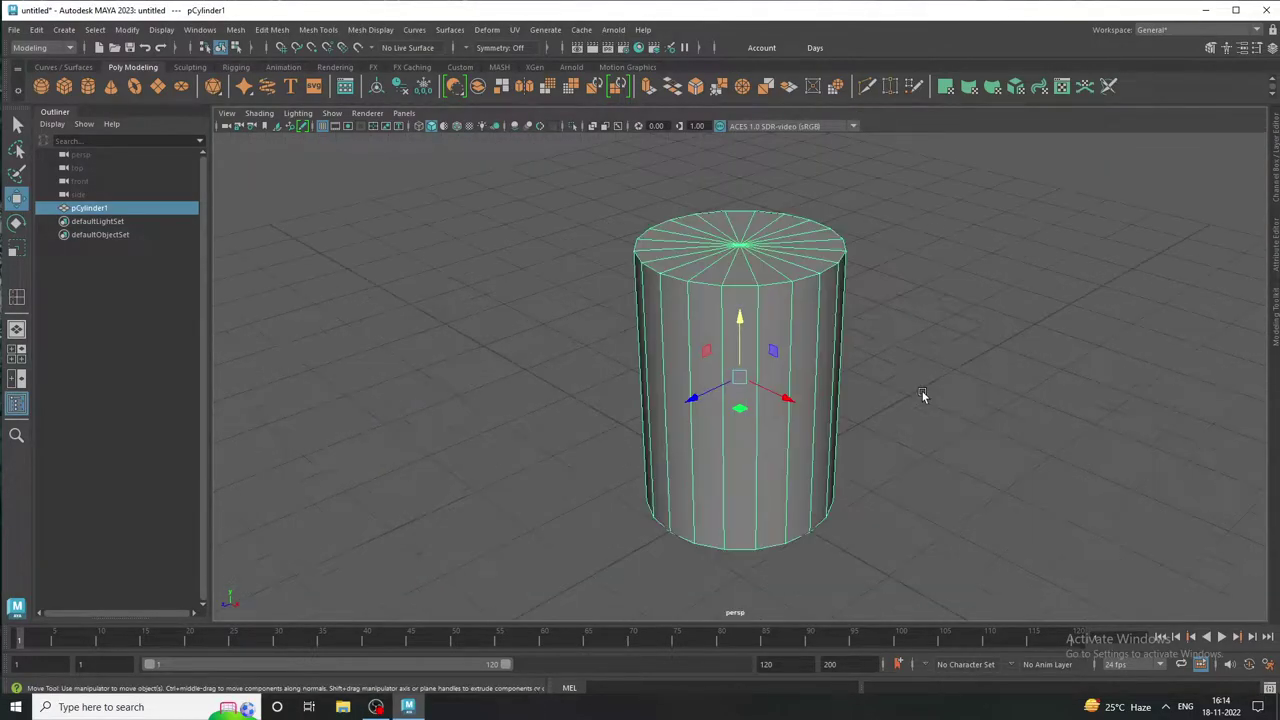
alt+middle_drag(909, 400, 765, 430)
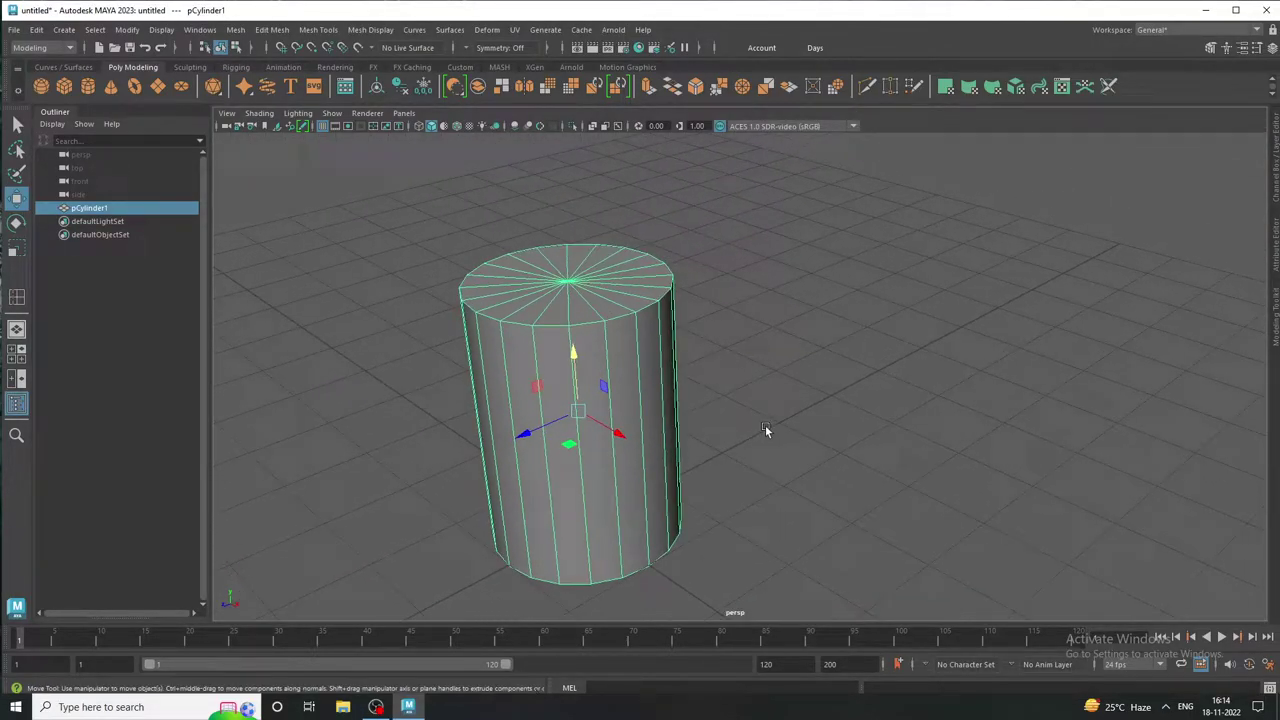
Set polyCylinder1's Subdivisions Axis to 32 and Subdivisions Height to 2 in the Channel Box
click(1277, 231)
click(1276, 178)
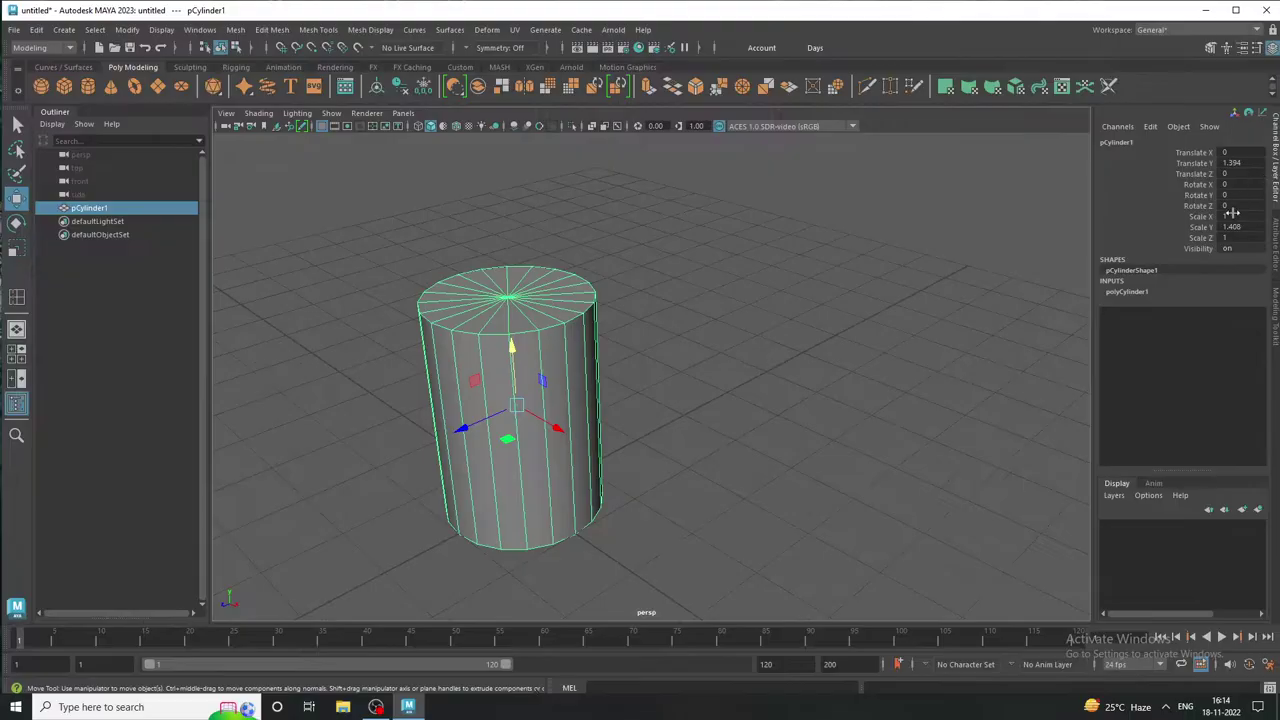
click(1139, 293)
double_click(1228, 333)
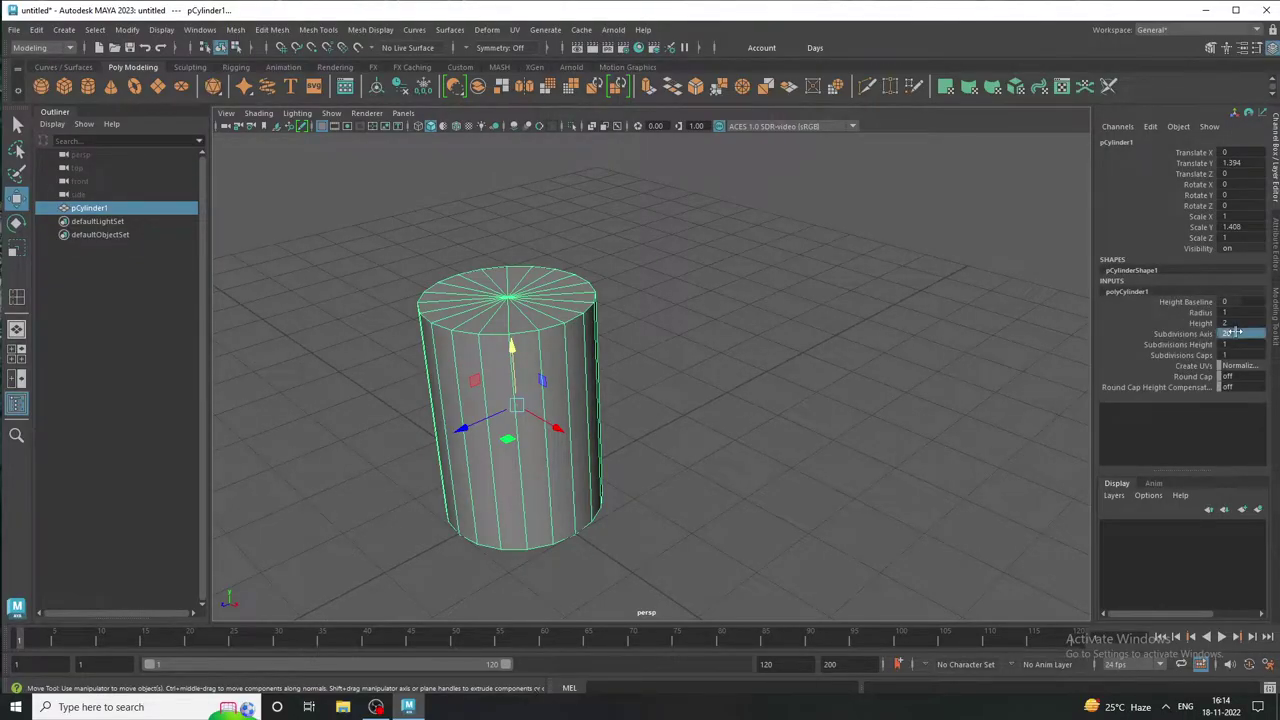
text(2)
key(Return)
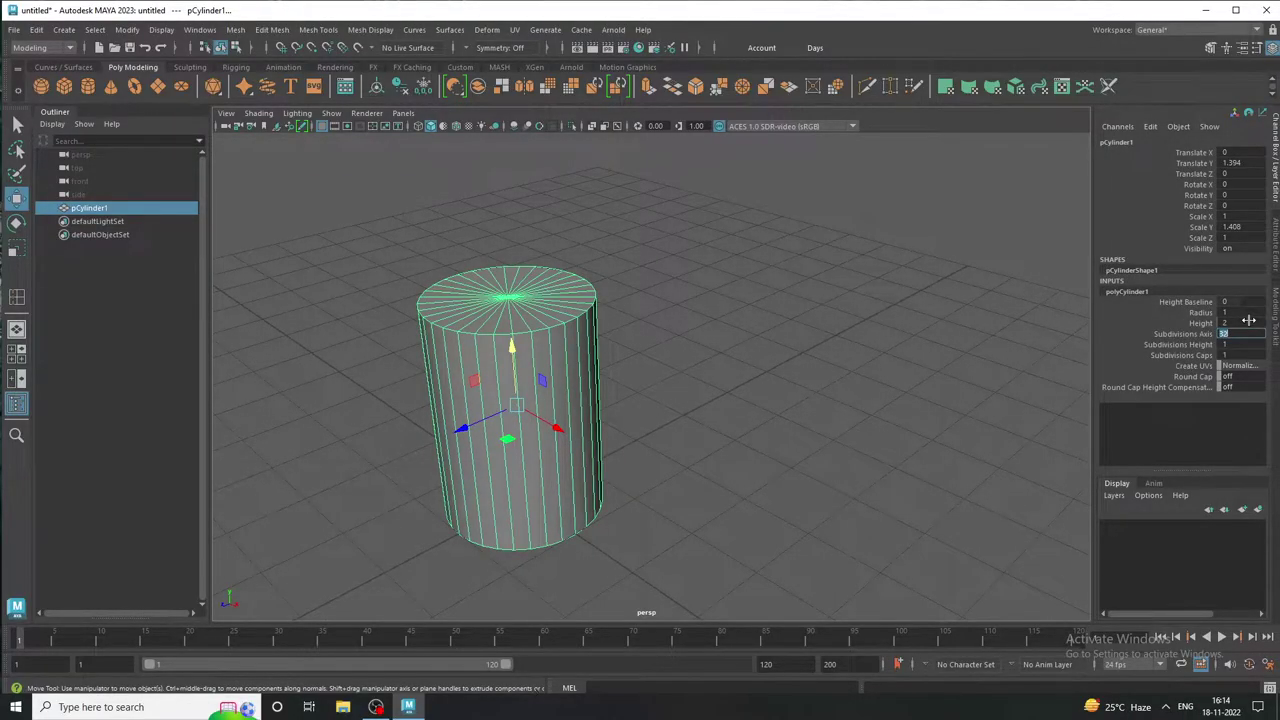
double_click(1249, 344)
key(Return)
Turn on Wireframe on Shaded and view the cylinder from a higher angle
click(848, 322)
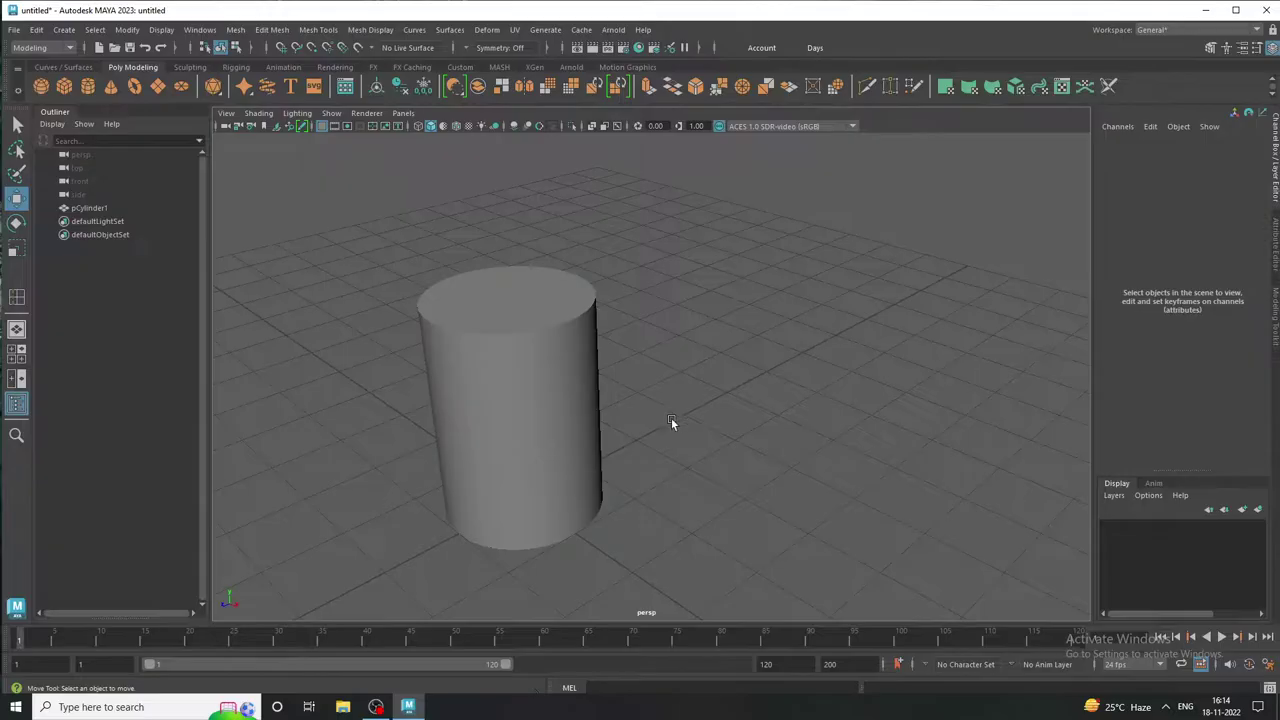
mouse_move(671, 423)
alt+mouse_down()
mouse_move(670, 444)
mouse_move(674, 409)
alt+mouse_up()
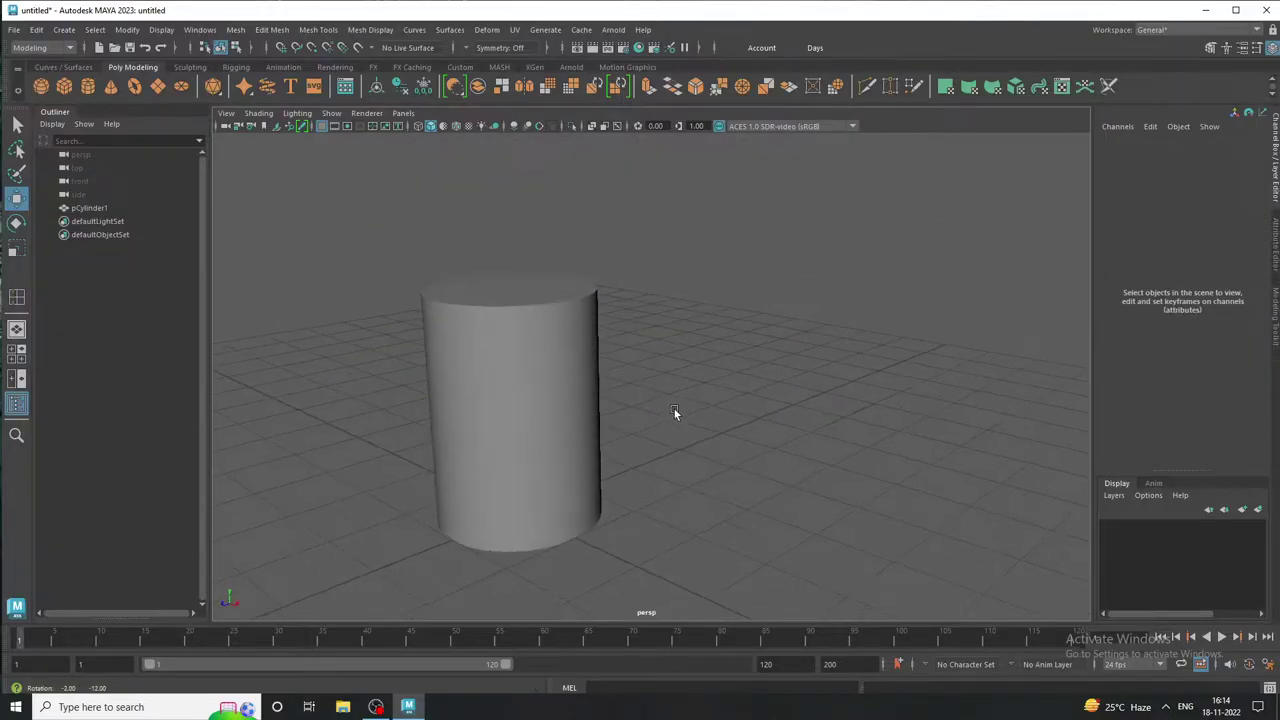
click(456, 126)
mouse_move(578, 357)
alt+mouse_down()
mouse_move(536, 315)
mouse_move(572, 398)
mouse_move(614, 364)
mouse_move(511, 346)
alt+mouse_up()
In front view, select the cylinder's middle vertex row and scale it outward into a bulge
key(space)
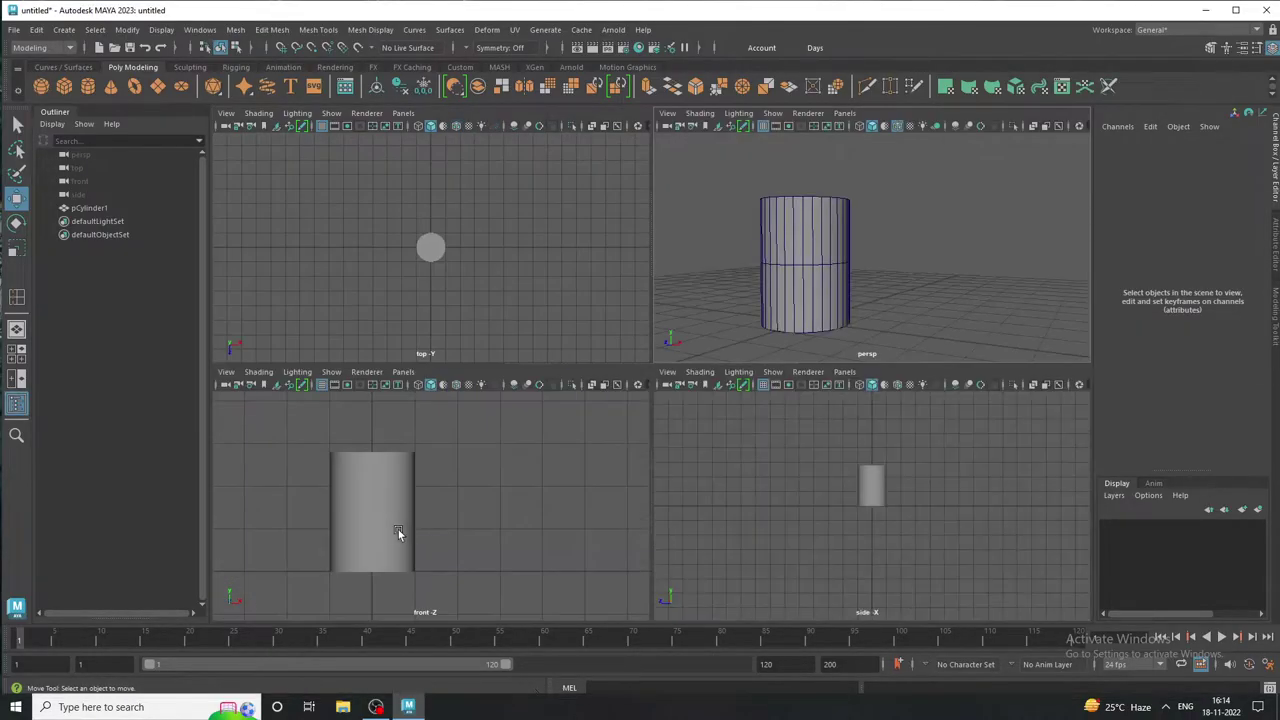
key(space)
click(456, 126)
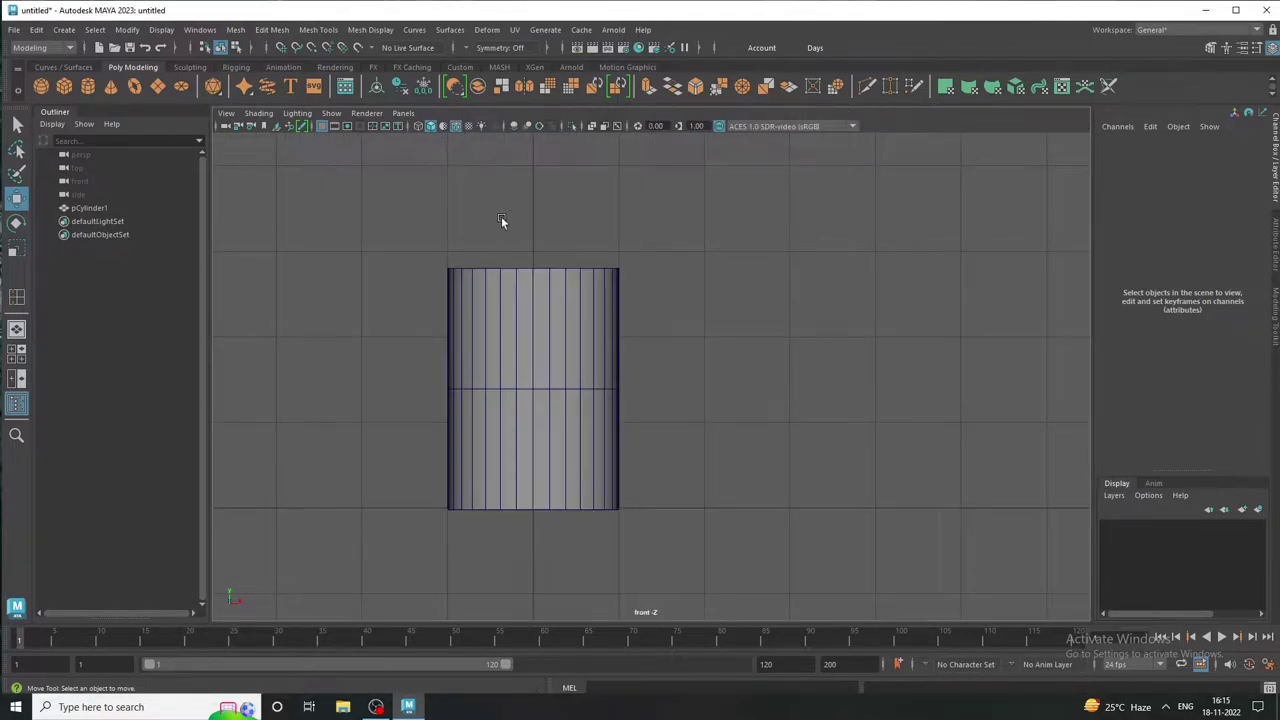
alt+right_drag(501, 216, 637, 367)
alt+middle_drag(543, 394, 583, 385)
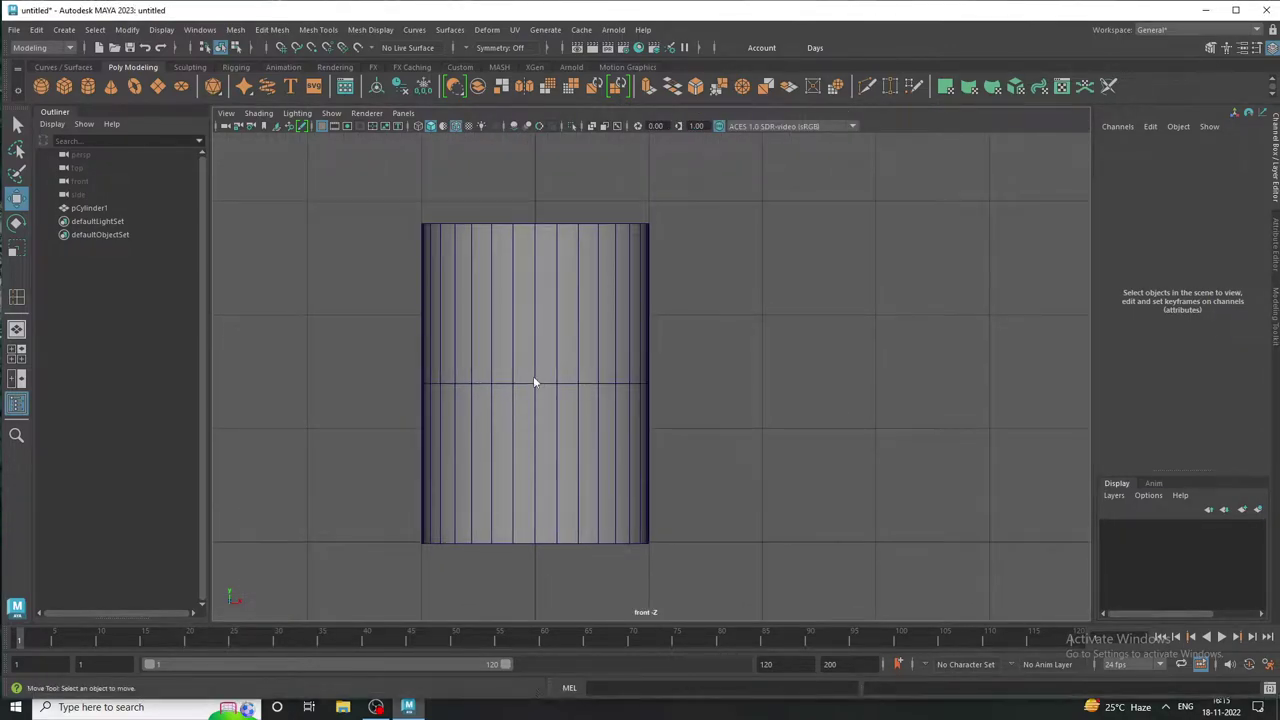
right_drag(533, 376, 466, 315)
mouse_move(316, 349)
mouse_down()
mouse_move(814, 463)
mouse_move(762, 443)
mouse_up()
key(r)
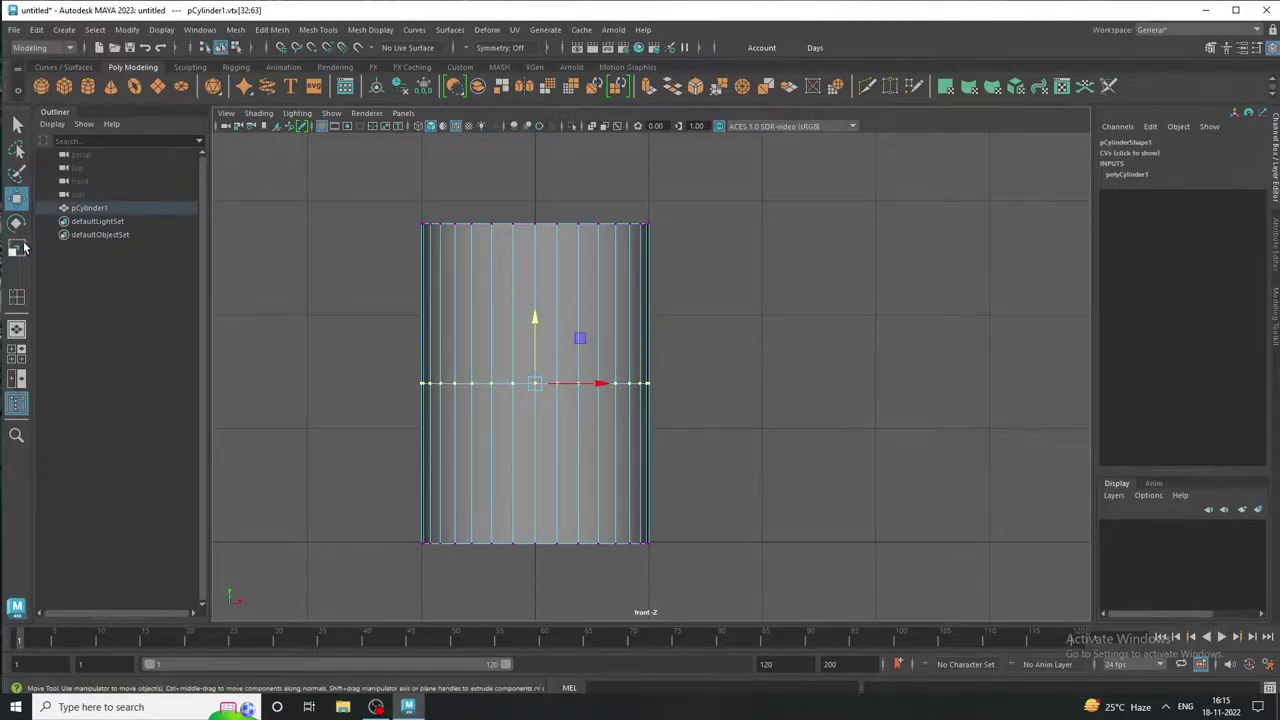
drag(535, 385, 578, 409)
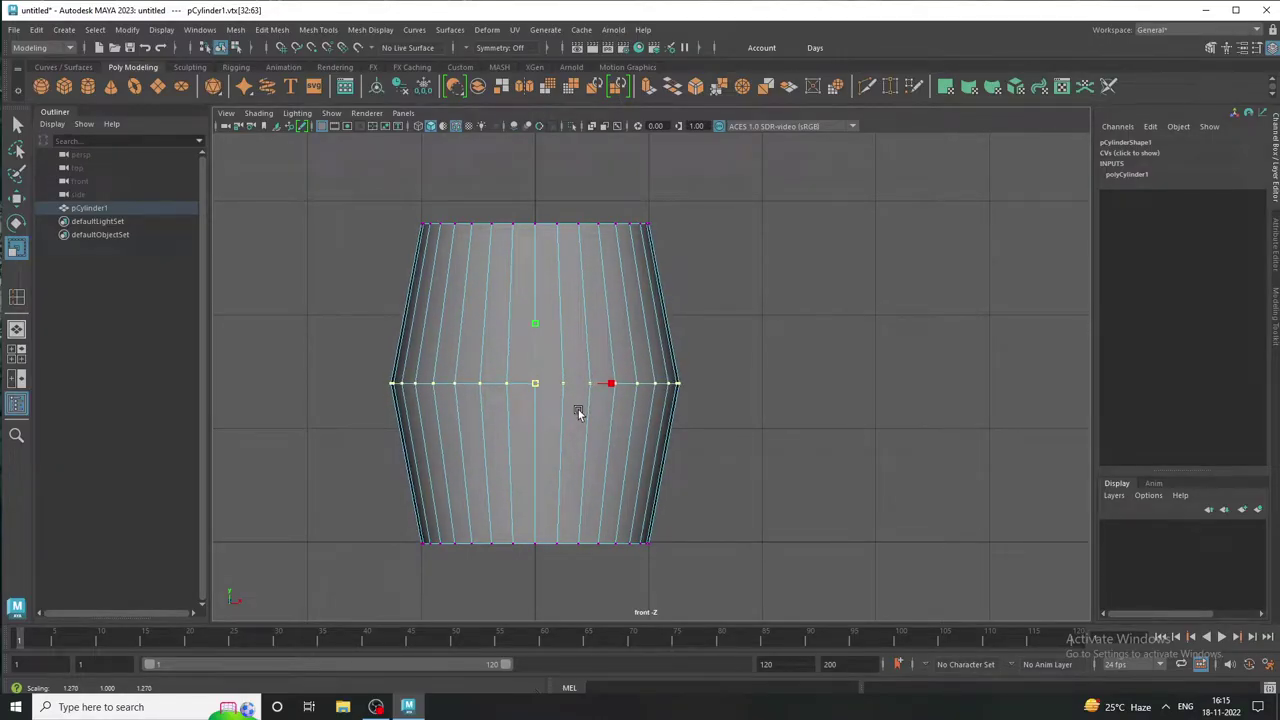
Select the barrel's middle horizontal edge loop in edge mode
right_drag(580, 334, 783, 279)
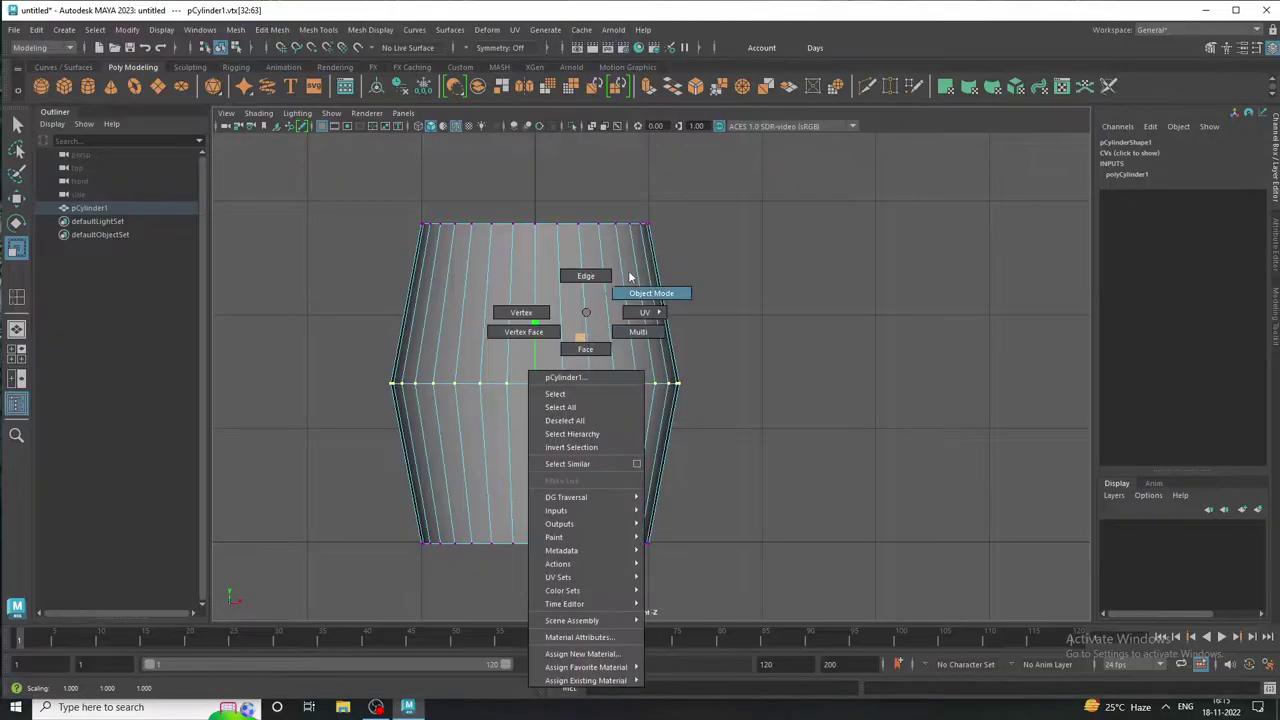
click(786, 263)
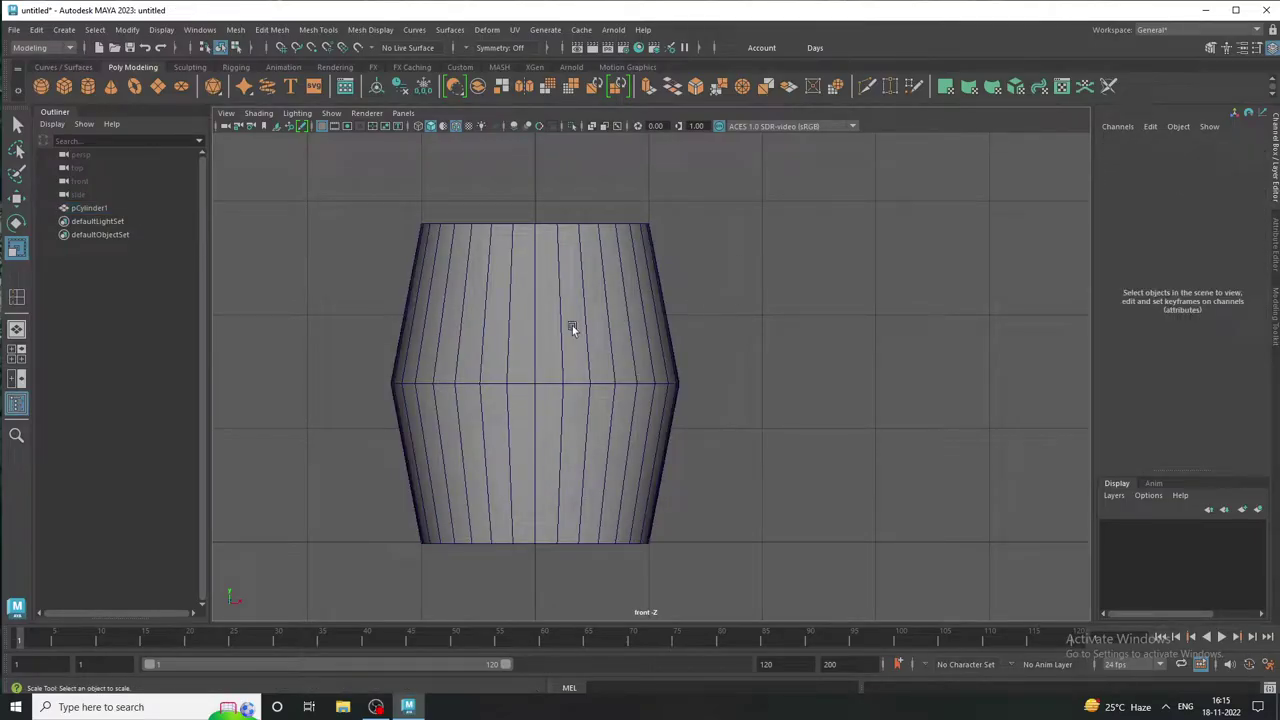
right_drag(557, 330, 557, 278)
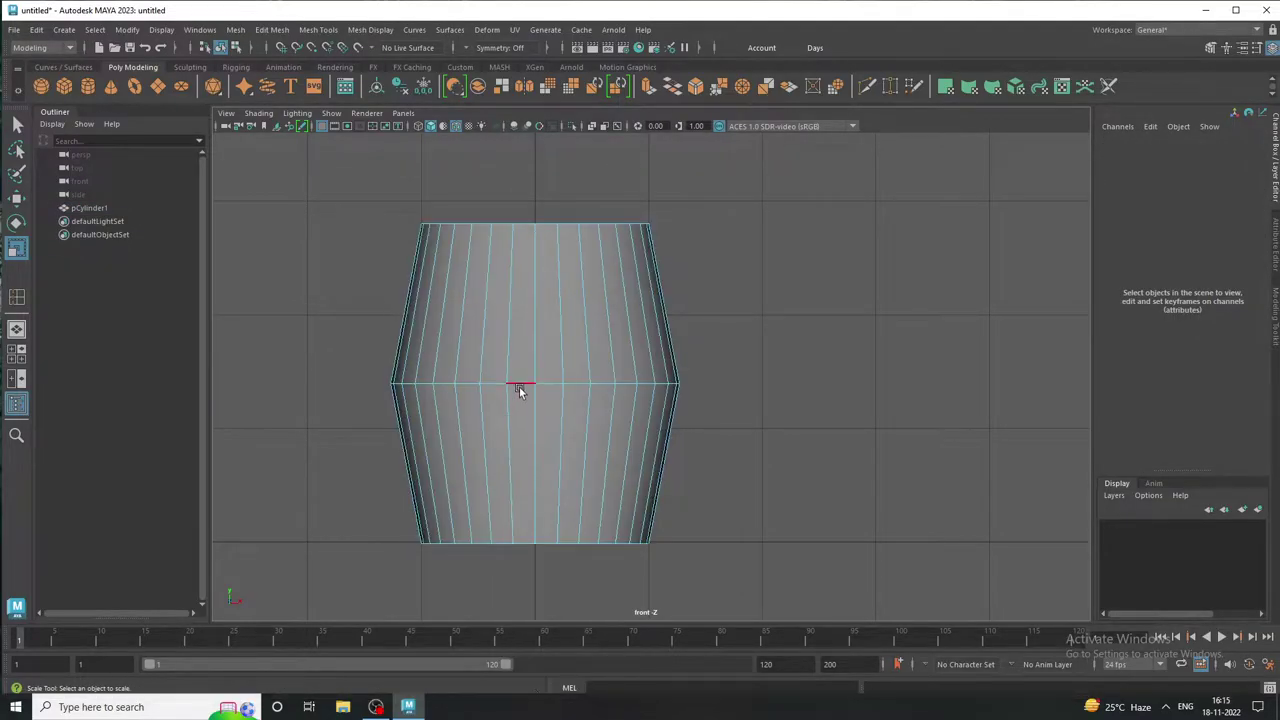
double_click(519, 385)
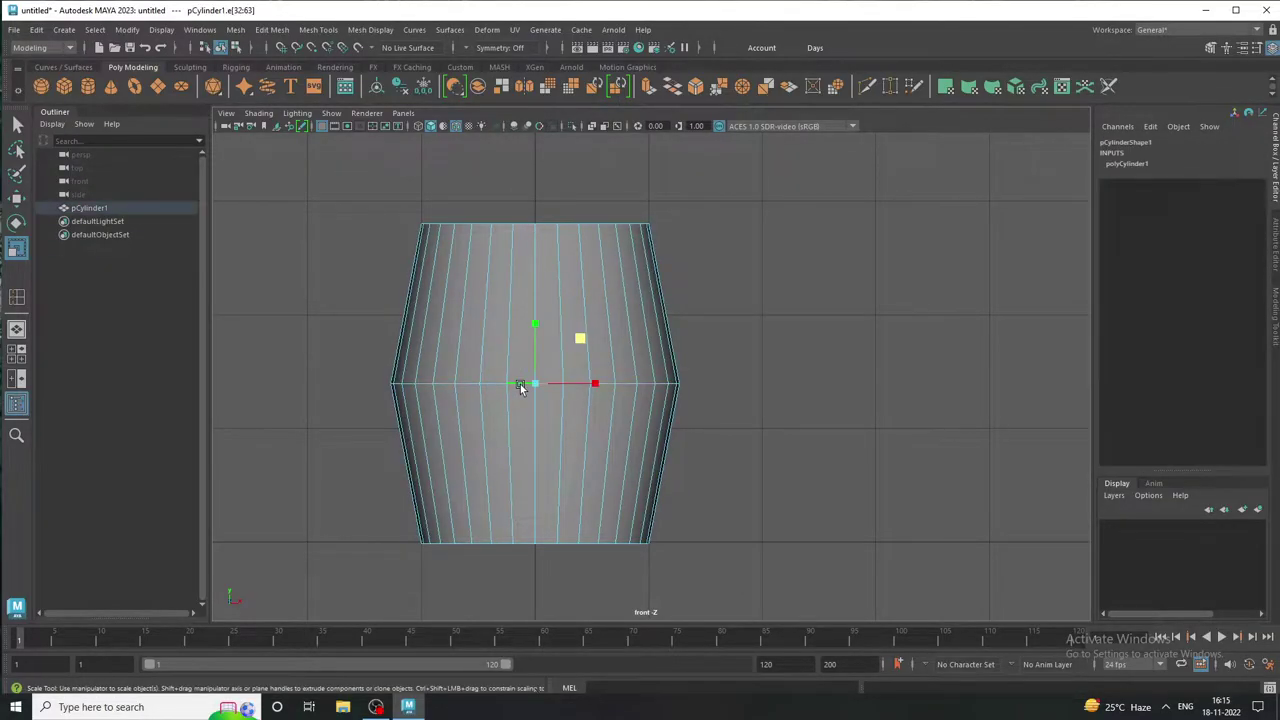
Bevel the middle edge loop with Edit Mesh > Bevel at fraction 0.9 and 8 segments
click(272, 29)
click(284, 80)
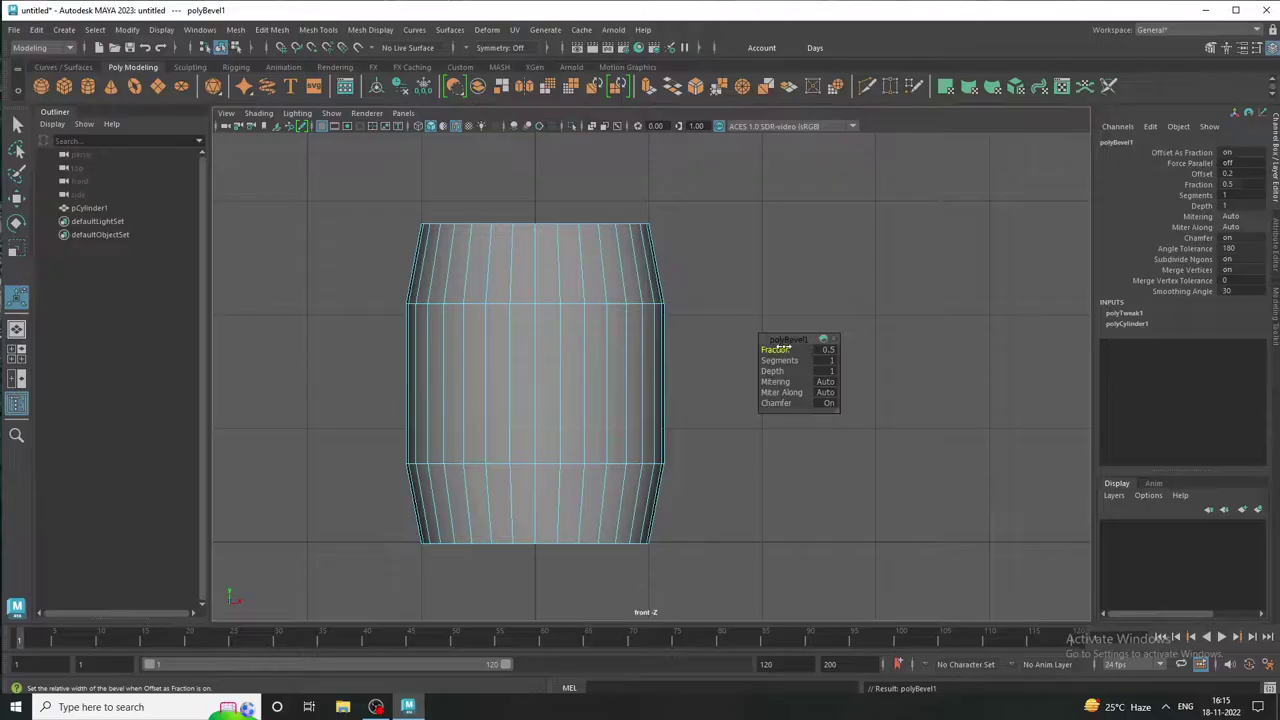
mouse_move(785, 348)
mouse_down()
mouse_move(771, 343)
mouse_move(854, 360)
mouse_move(841, 360)
mouse_up()
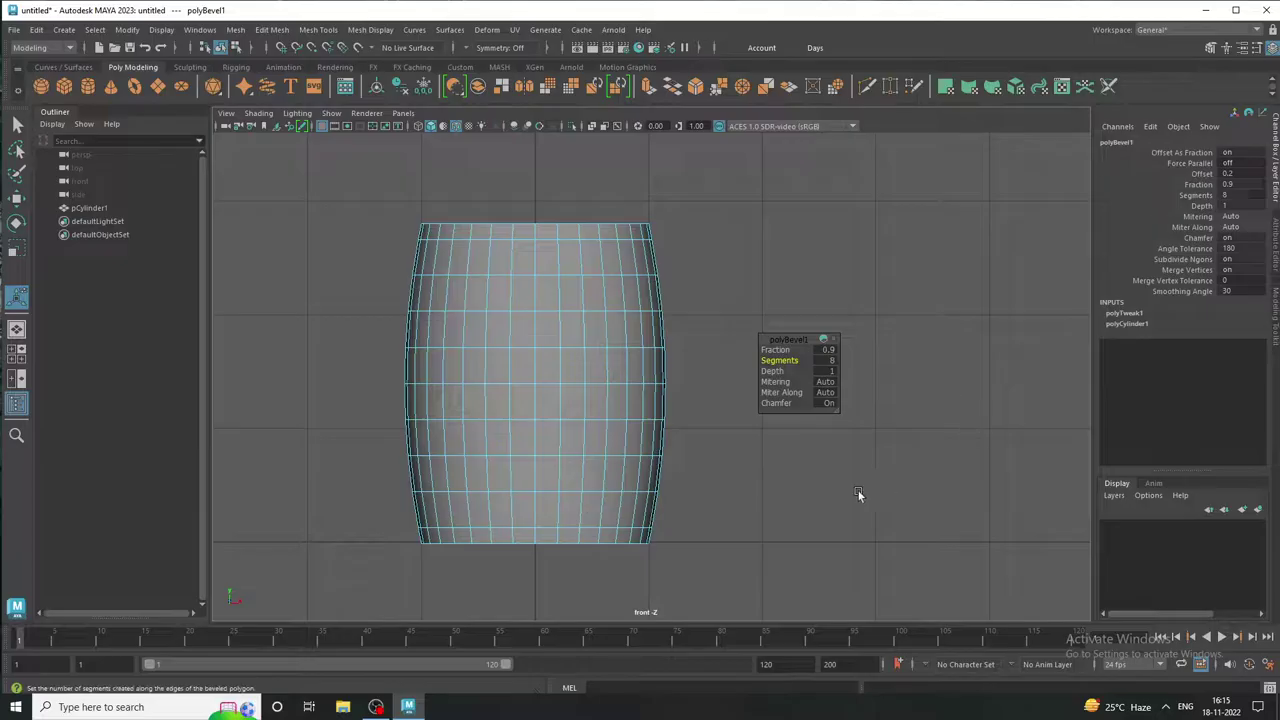
mouse_move(557, 466)
alt+right_down()
mouse_move(684, 510)
mouse_move(728, 480)
alt+right_up()
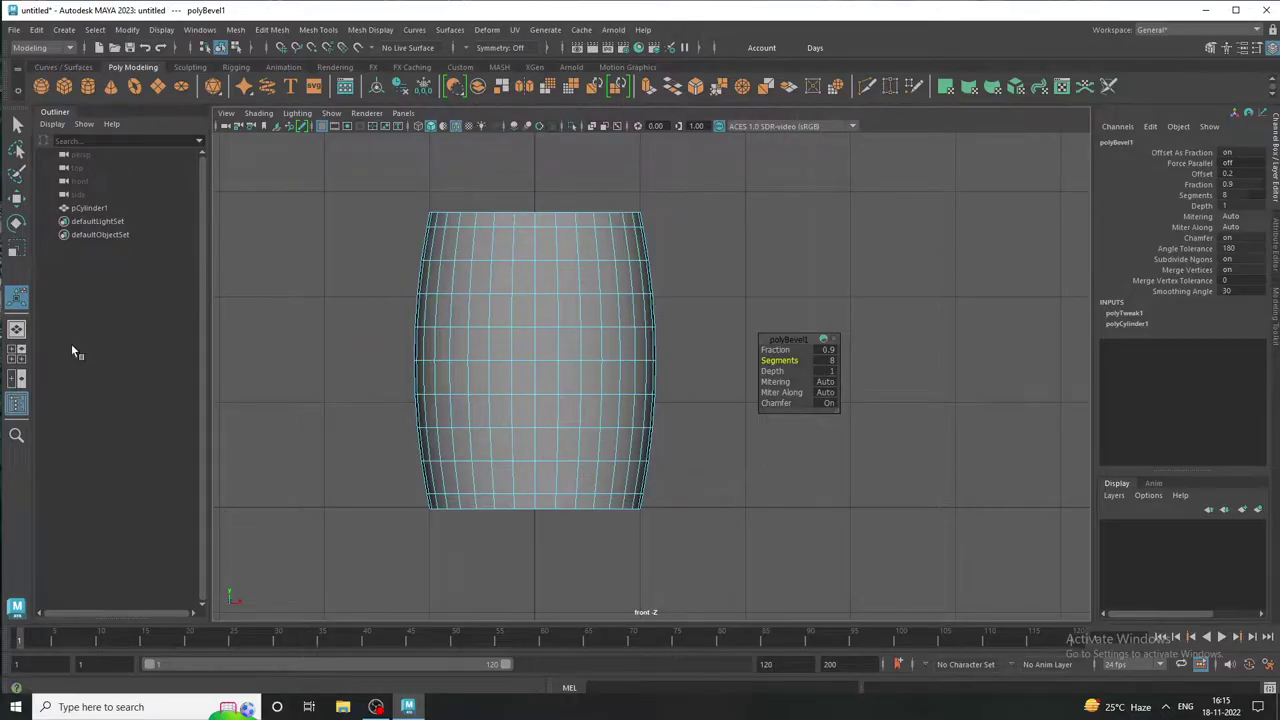
right_drag(423, 240, 519, 207)
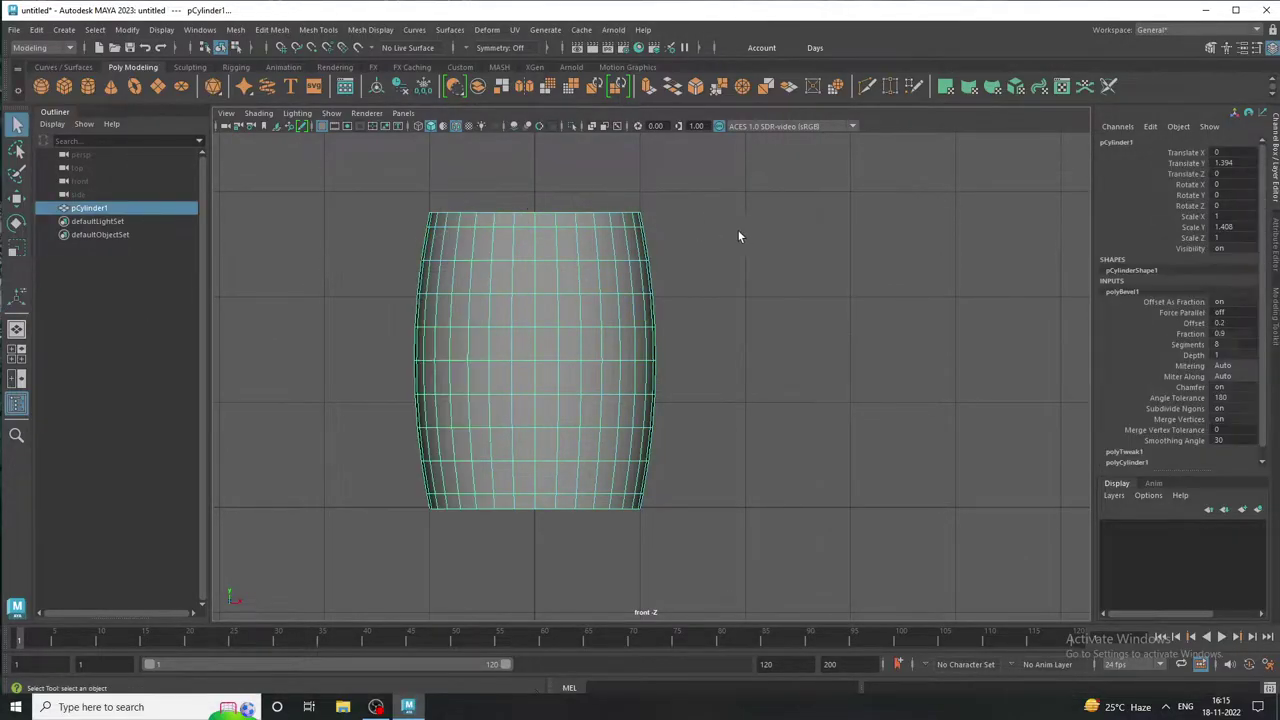
Select the face bands near the top and bottom and extract them from the barrel body
click(742, 233)
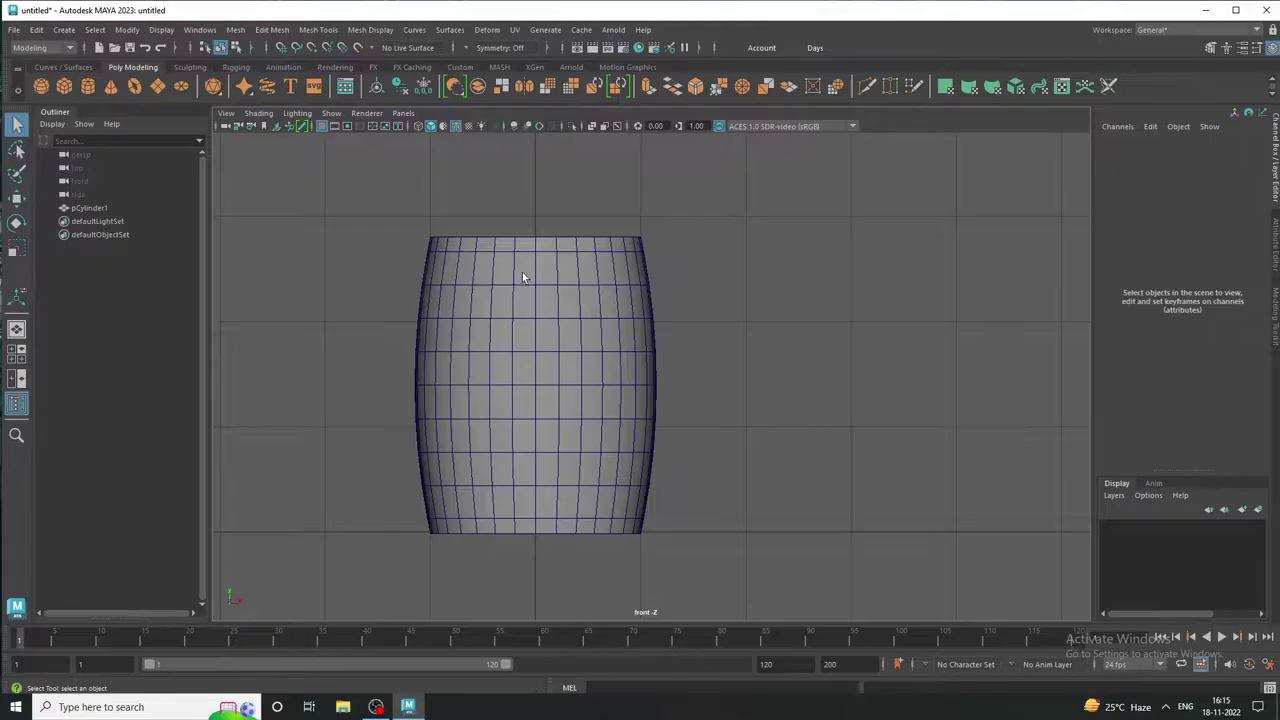
right_drag(521, 268, 586, 249)
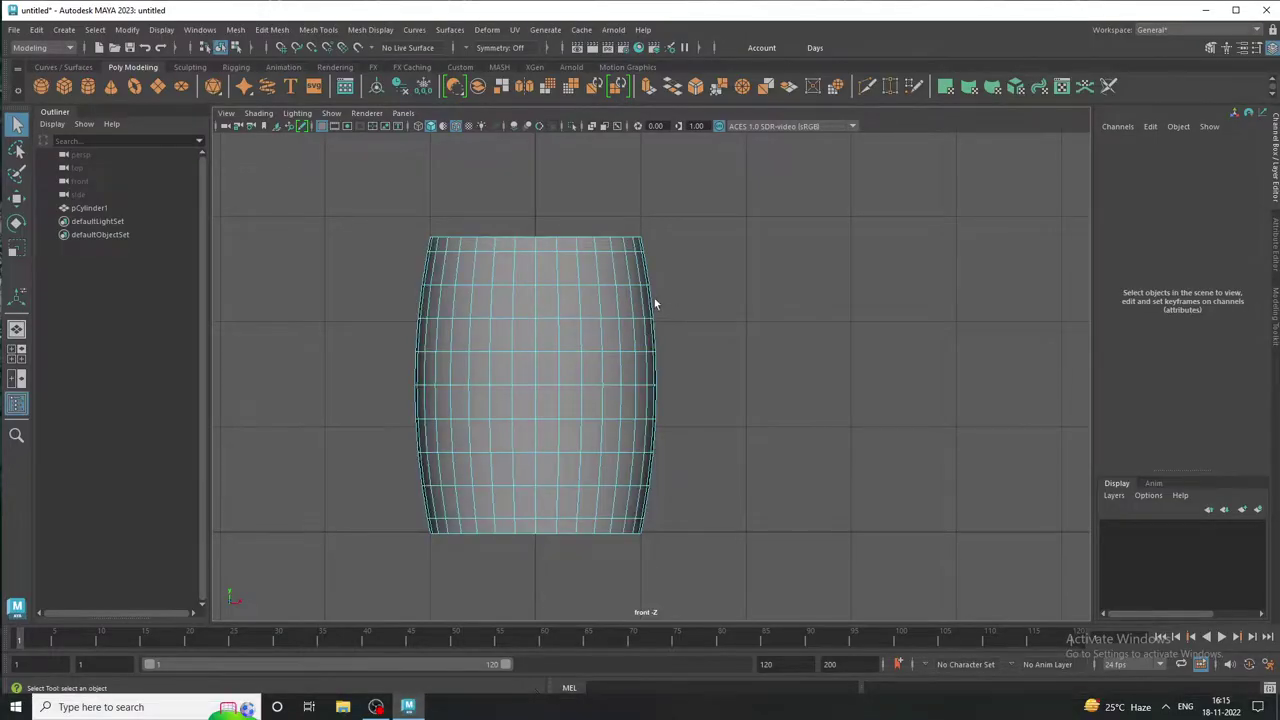
drag(672, 297, 342, 291)
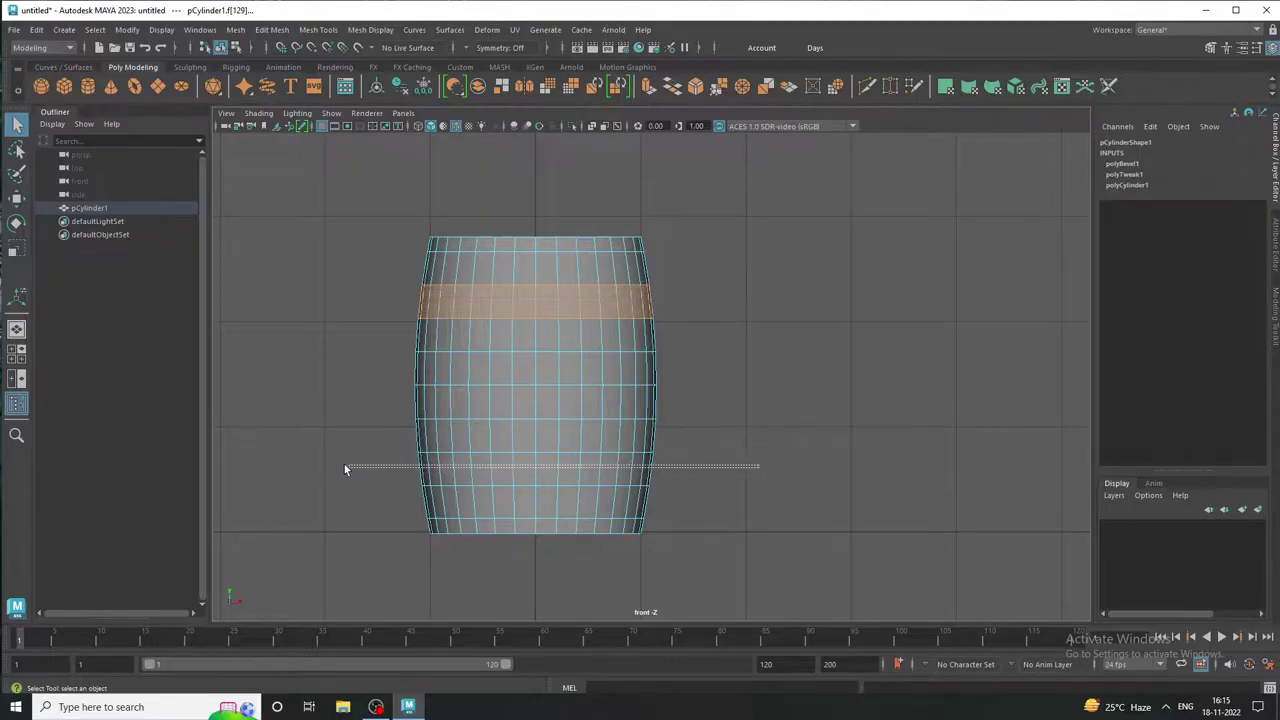
shift+drag(672, 467, 341, 461)
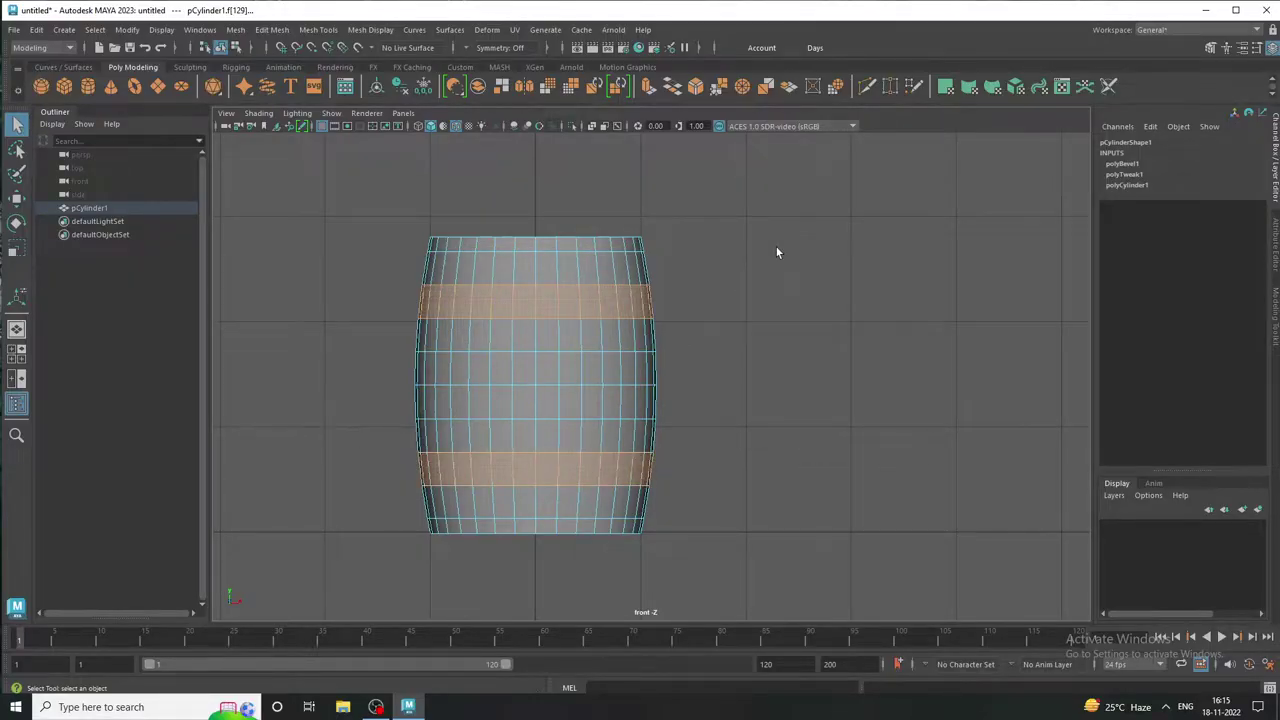
key(space)
key(space)
mouse_move(784, 279)
alt+mouse_down()
mouse_move(684, 343)
mouse_move(751, 306)
mouse_move(561, 374)
alt+mouse_up()
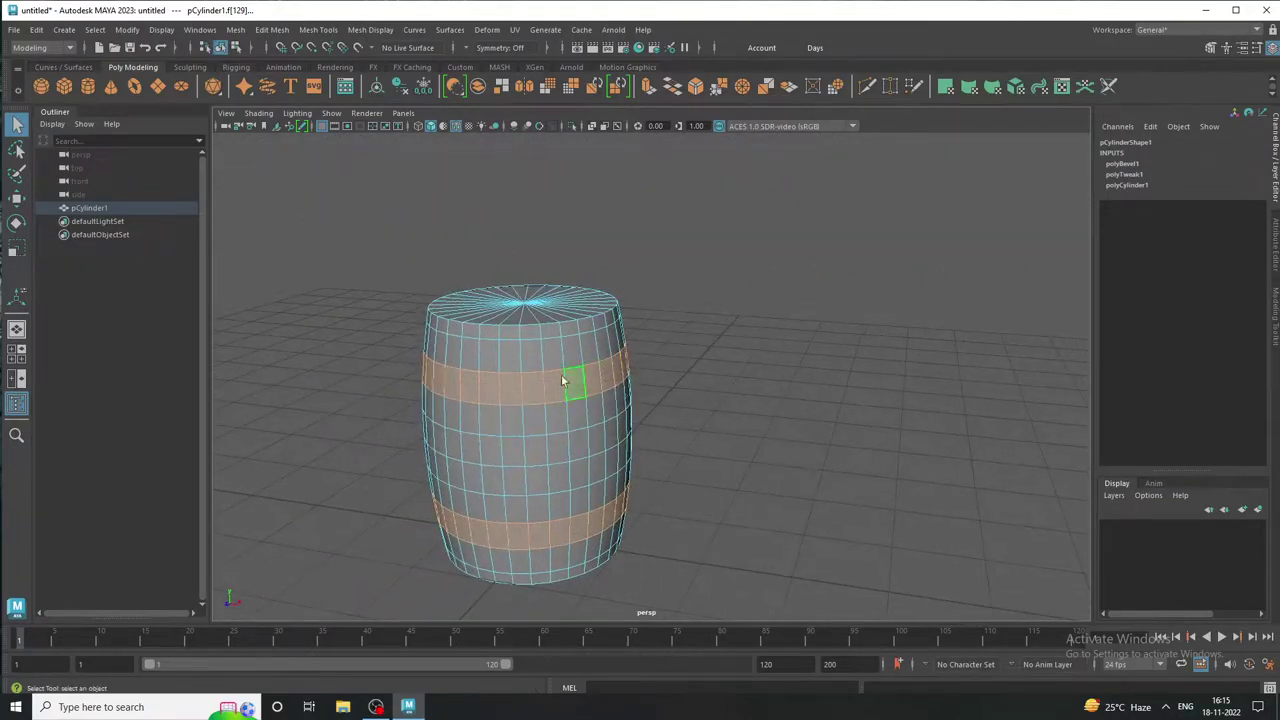
key(space)
key(space)
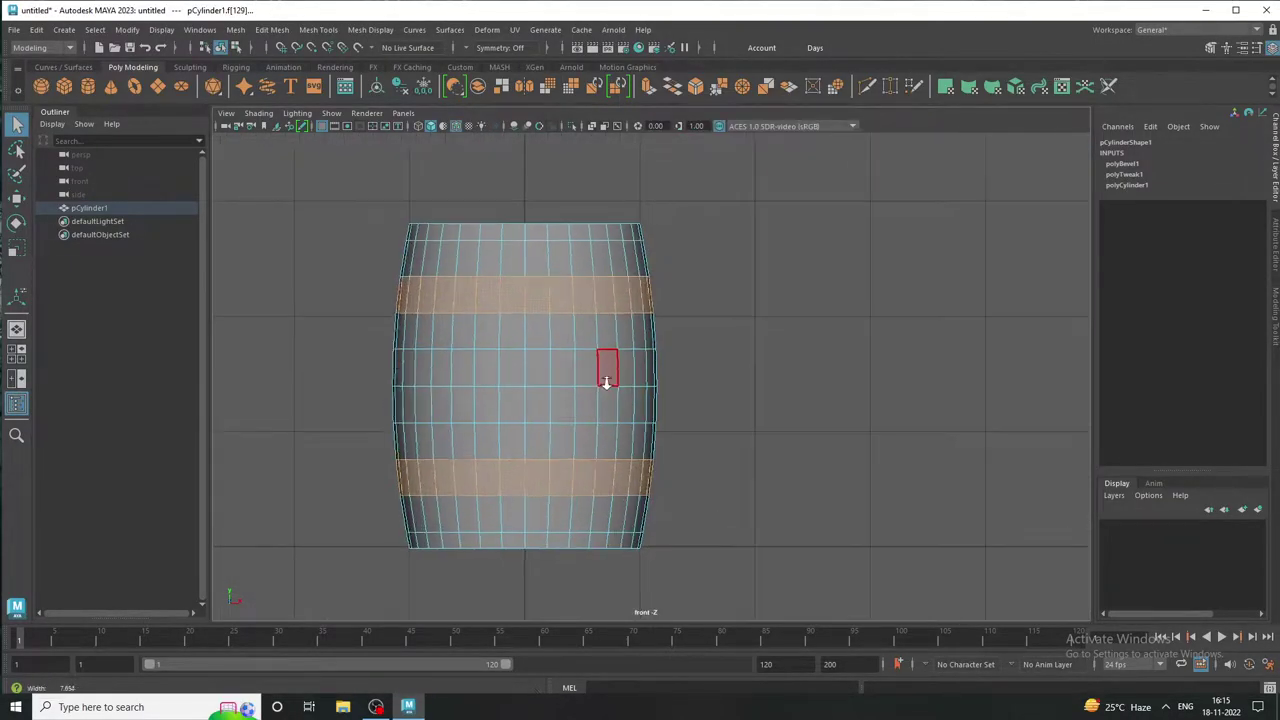
shift+right_drag(508, 288, 486, 532)
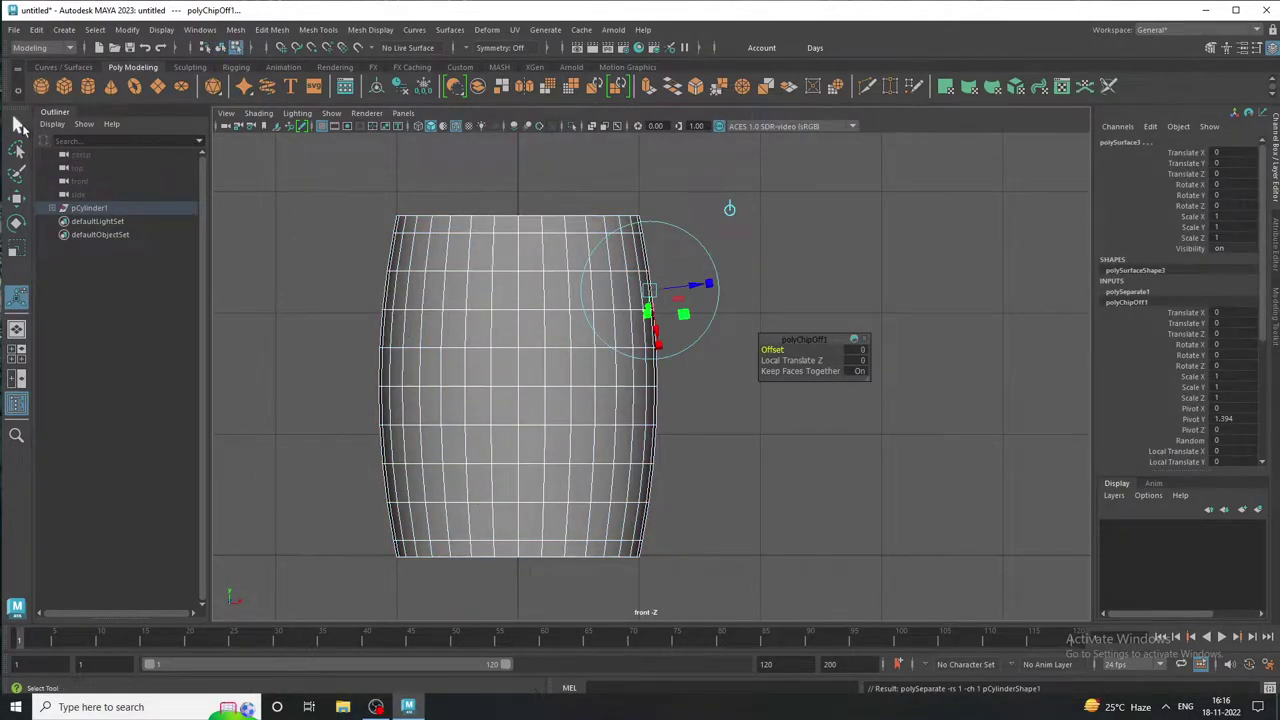
Switch to a two-pane front/perspective layout and frame the barrel in object mode
key(q)
click(16, 378)
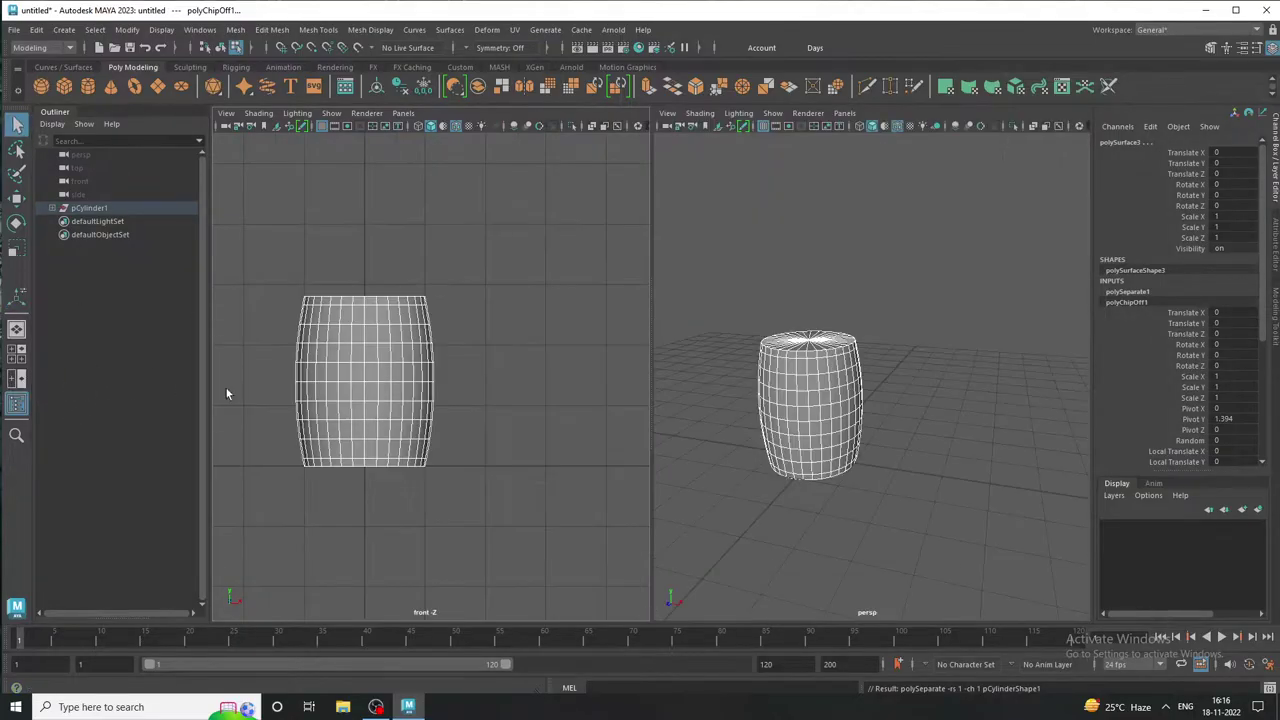
scroll(864, 416, up, 3)
key(f)
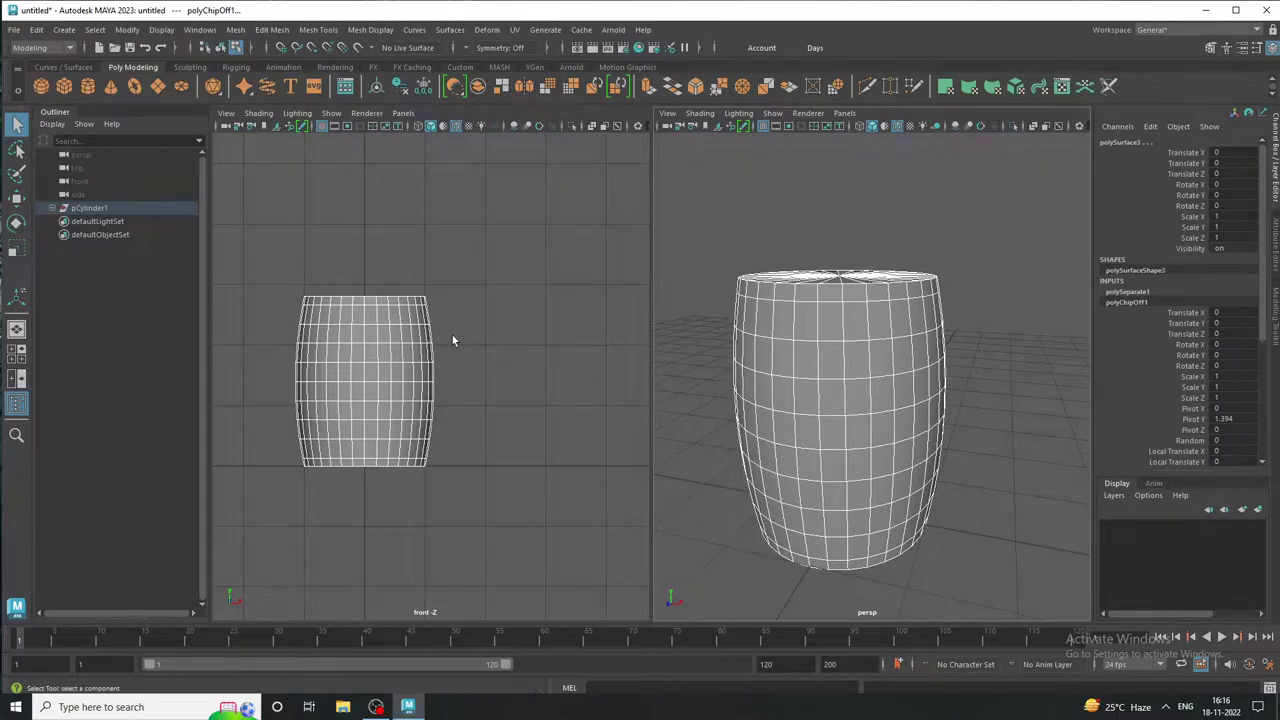
click(452, 339)
click(405, 323)
click(422, 312)
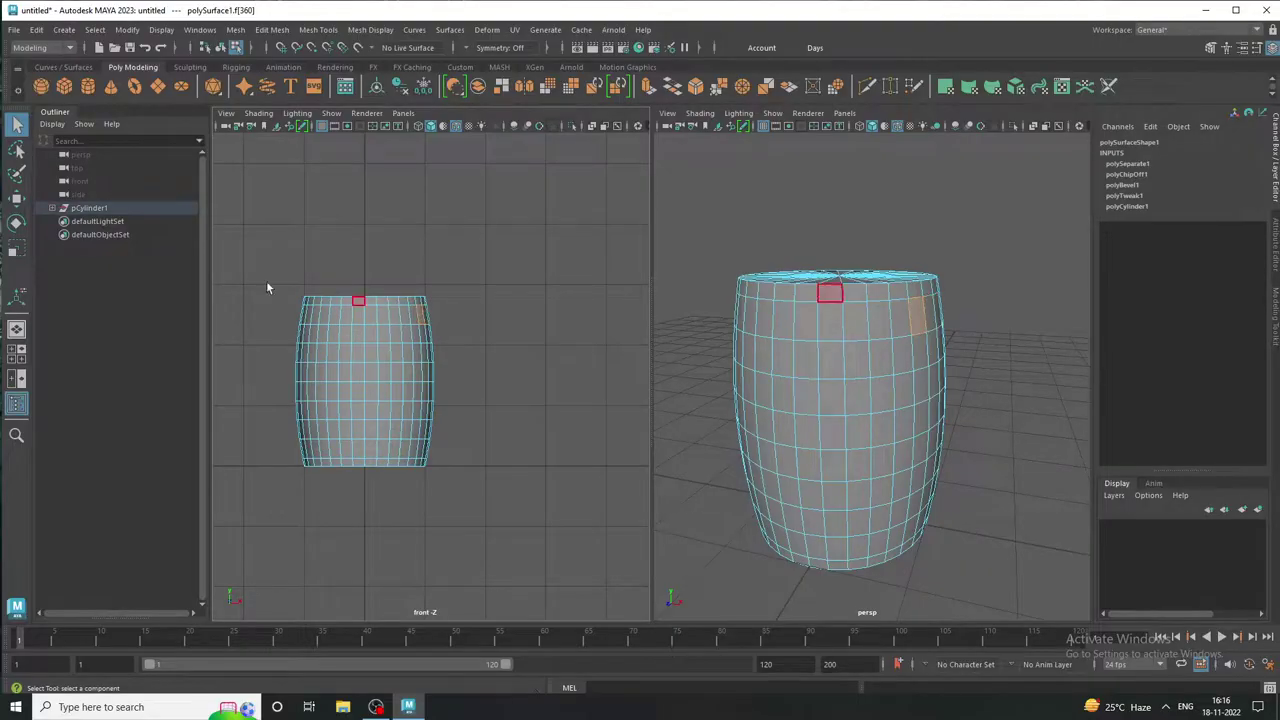
right_drag(345, 315, 394, 258)
click(381, 312)
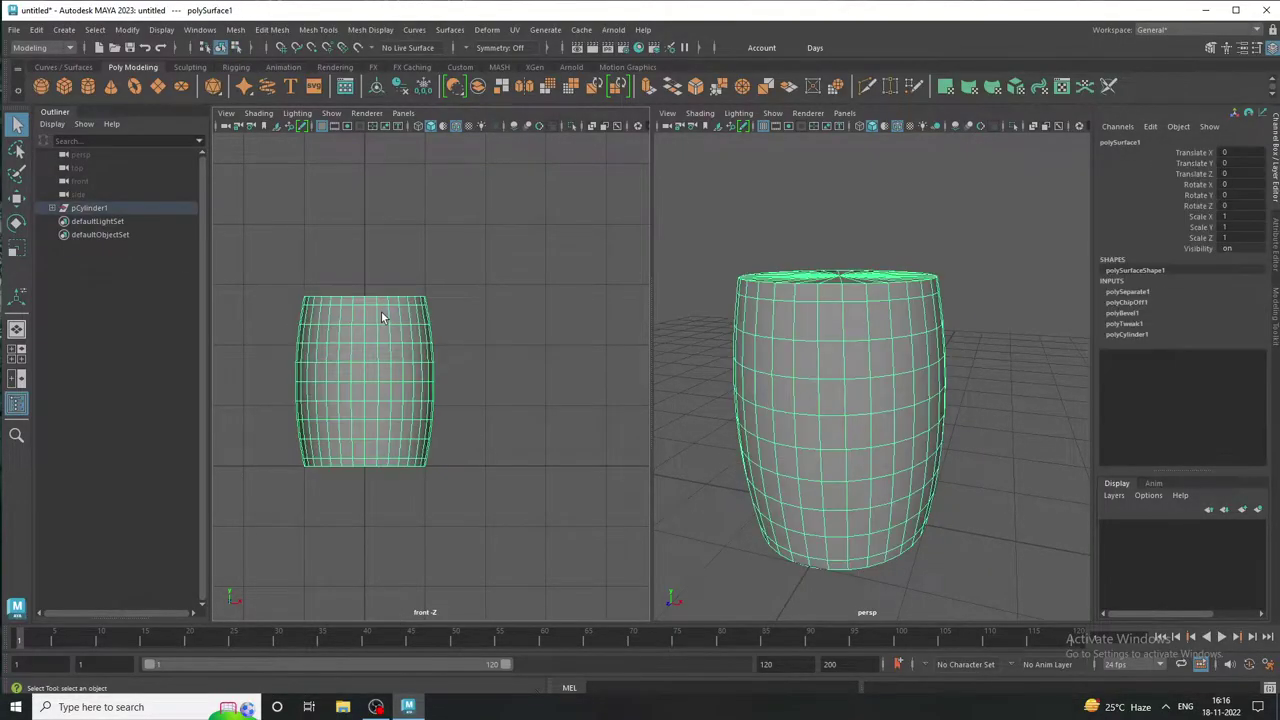
Click the upper and lower band pieces to confirm they are separate, then select the body
click(310, 212)
click(808, 305)
click(805, 360)
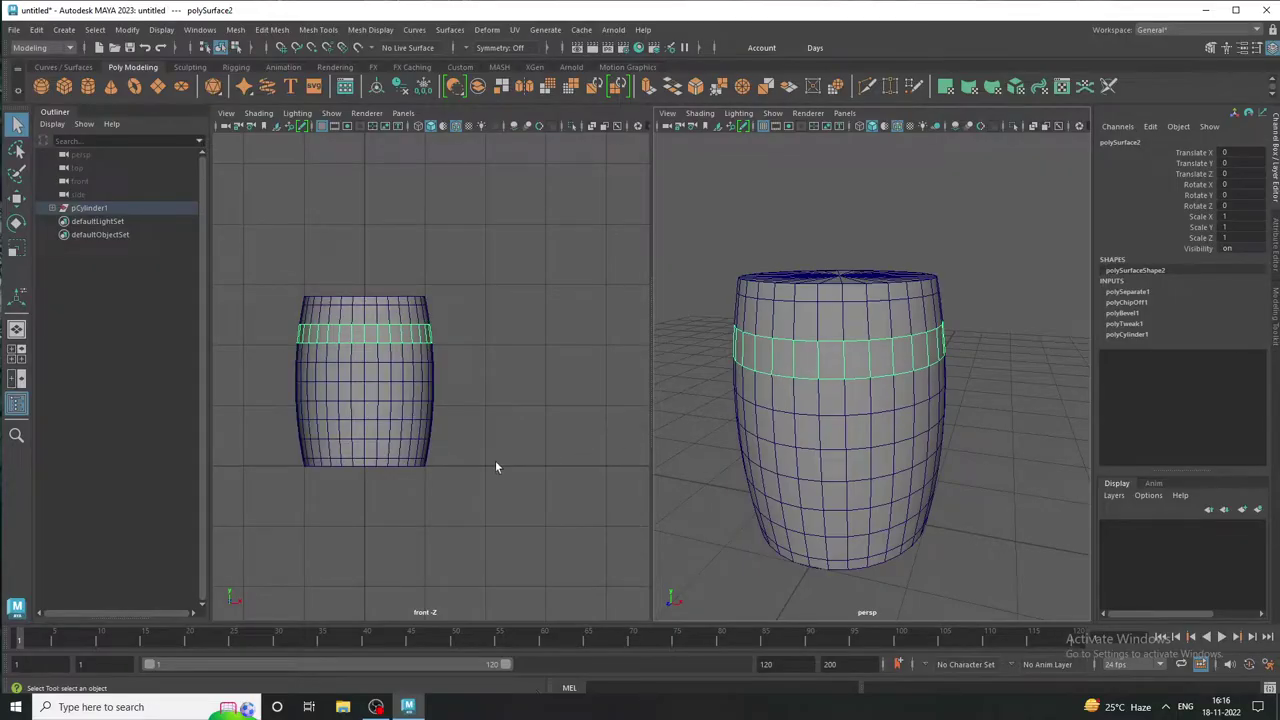
shift+click(425, 430)
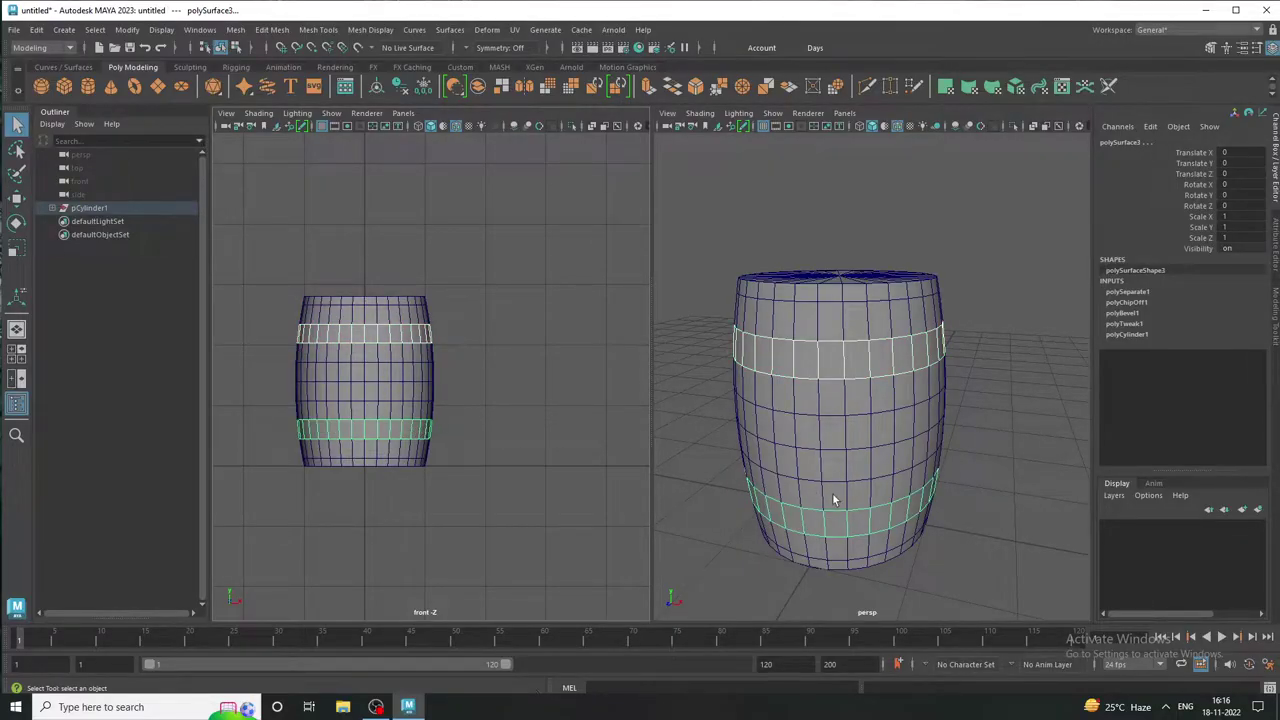
mouse_move(834, 500)
alt+mouse_down()
mouse_move(940, 565)
mouse_move(766, 494)
mouse_move(934, 508)
alt+mouse_up()
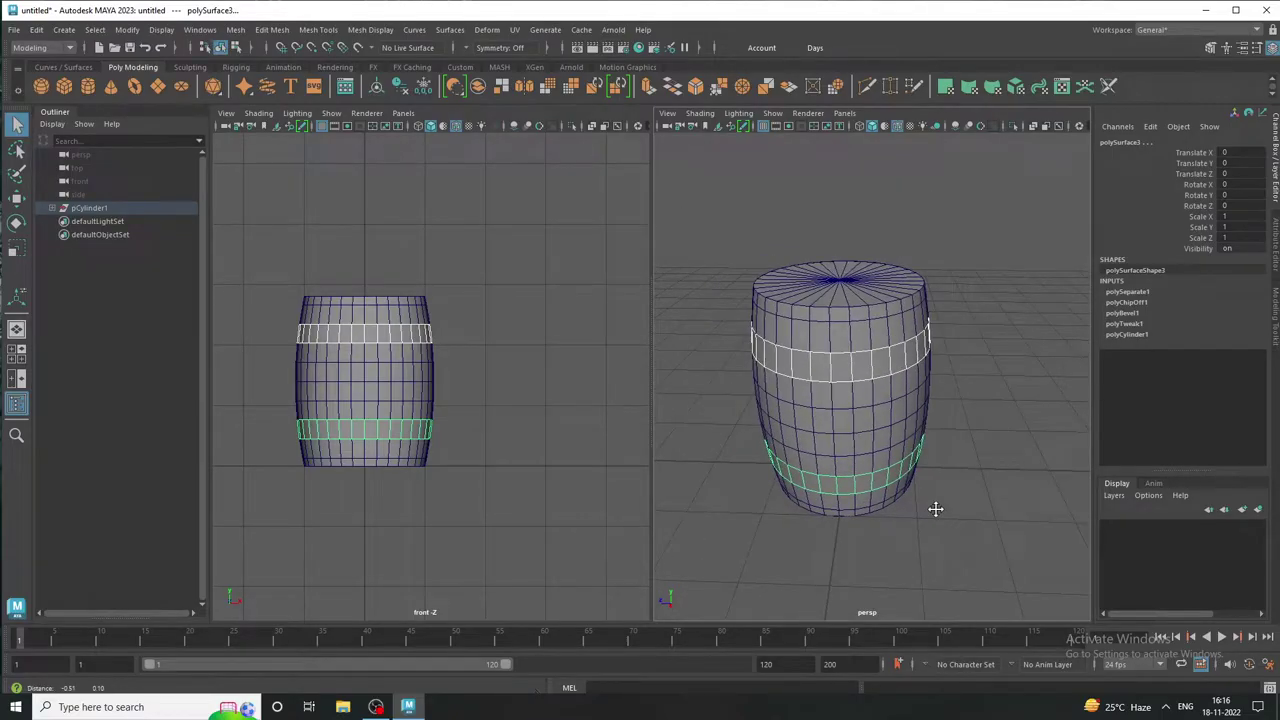
click(850, 290)
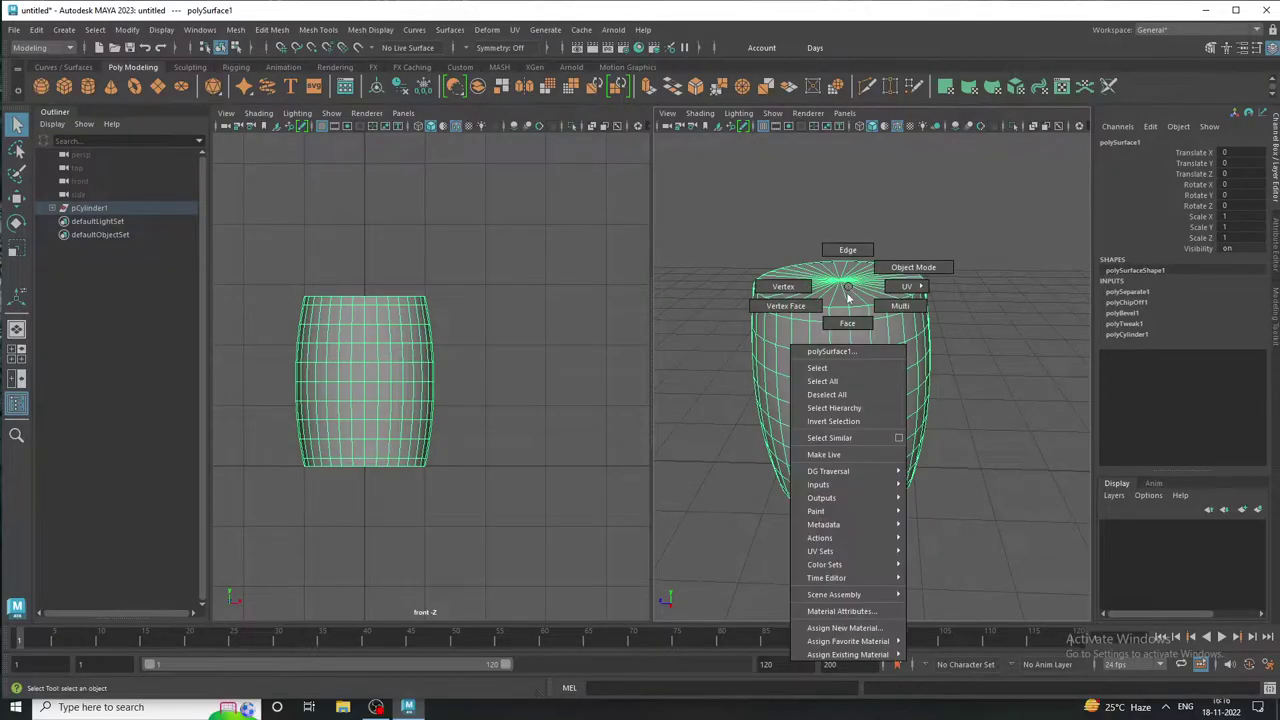
Select all the barrel body's faces, then deselect the side and bottom faces to leave the top cap
right_drag(848, 290, 834, 337)
click(787, 330)
drag(267, 262, 498, 543)
drag(568, 453, 217, 306)
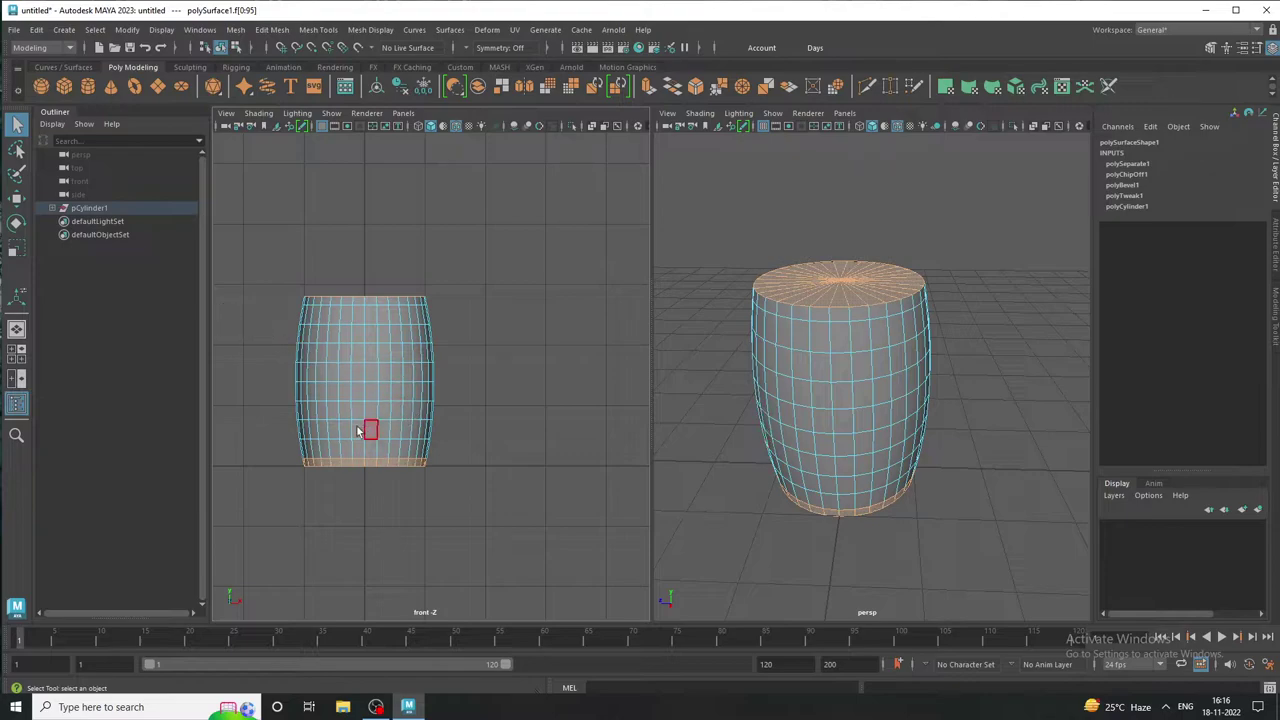
key(f)
alt+right_drag(416, 362, 371, 388)
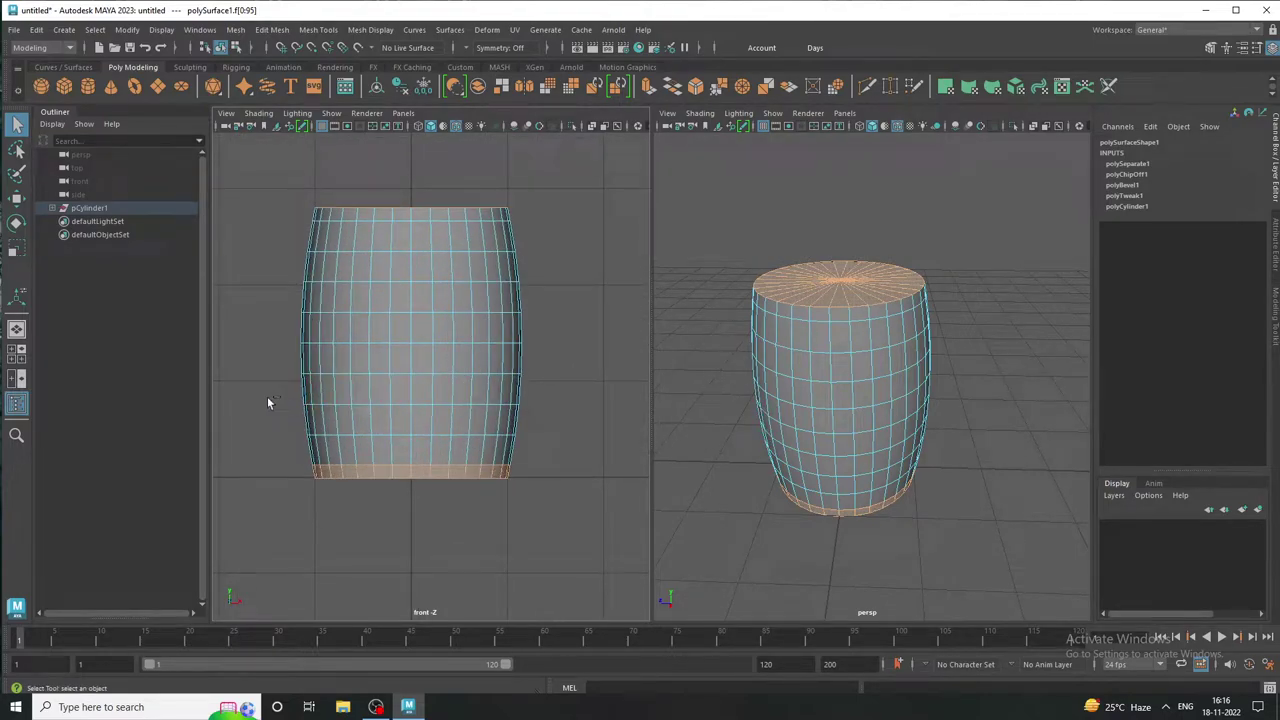
ctrl+drag(363, 437, 565, 471)
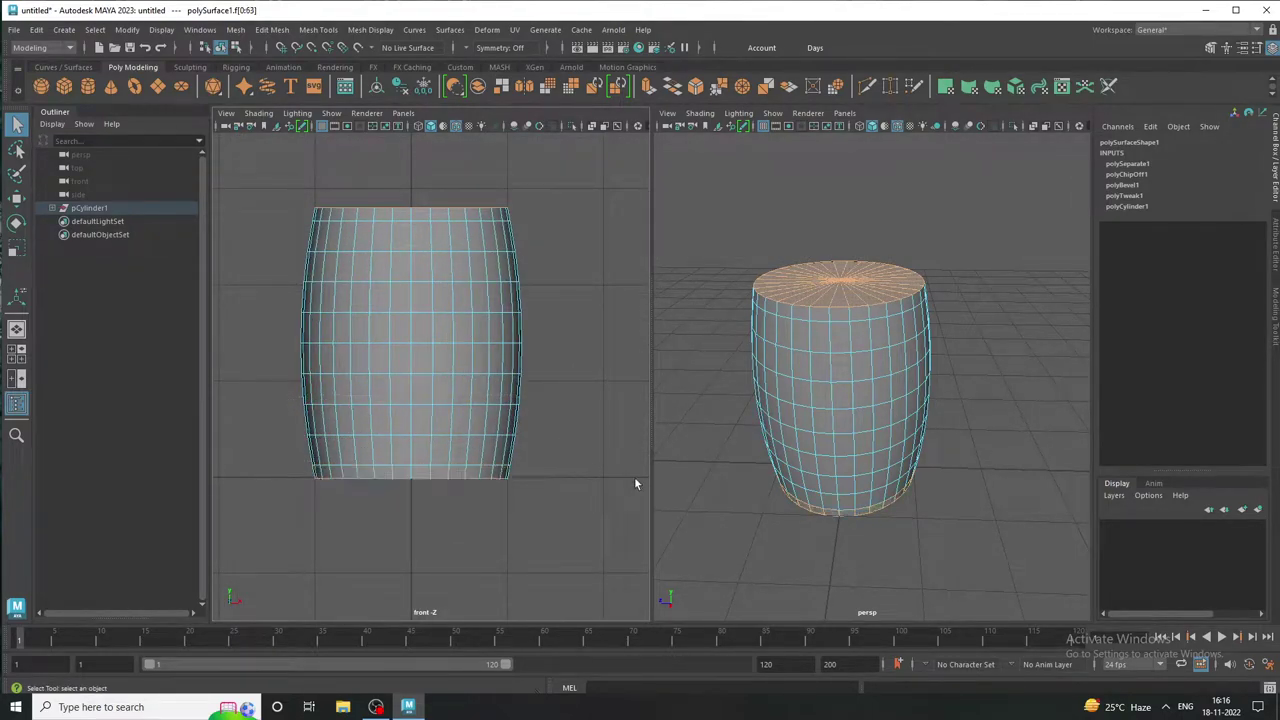
mouse_move(884, 548)
alt+mouse_down()
mouse_move(879, 440)
mouse_move(830, 357)
alt+mouse_up()
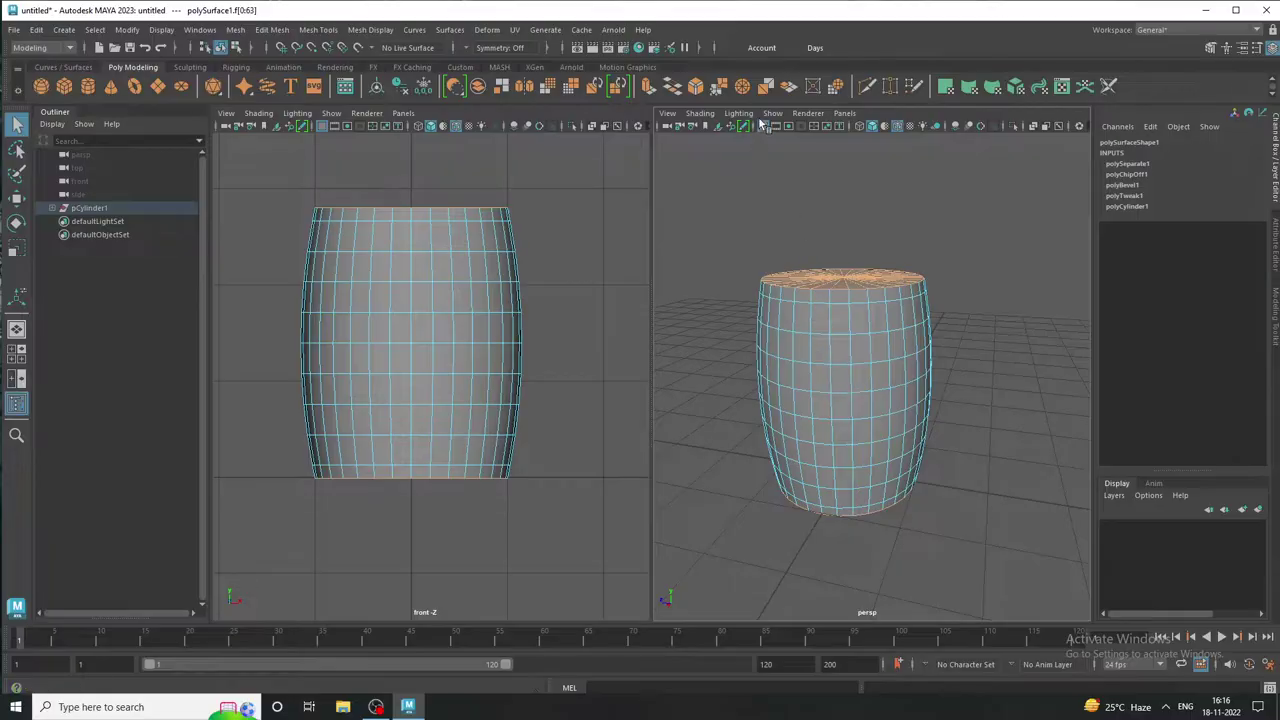
Extrude the top cap faces with an inset offset of 0.12, then start a second extrusion
click(648, 87)
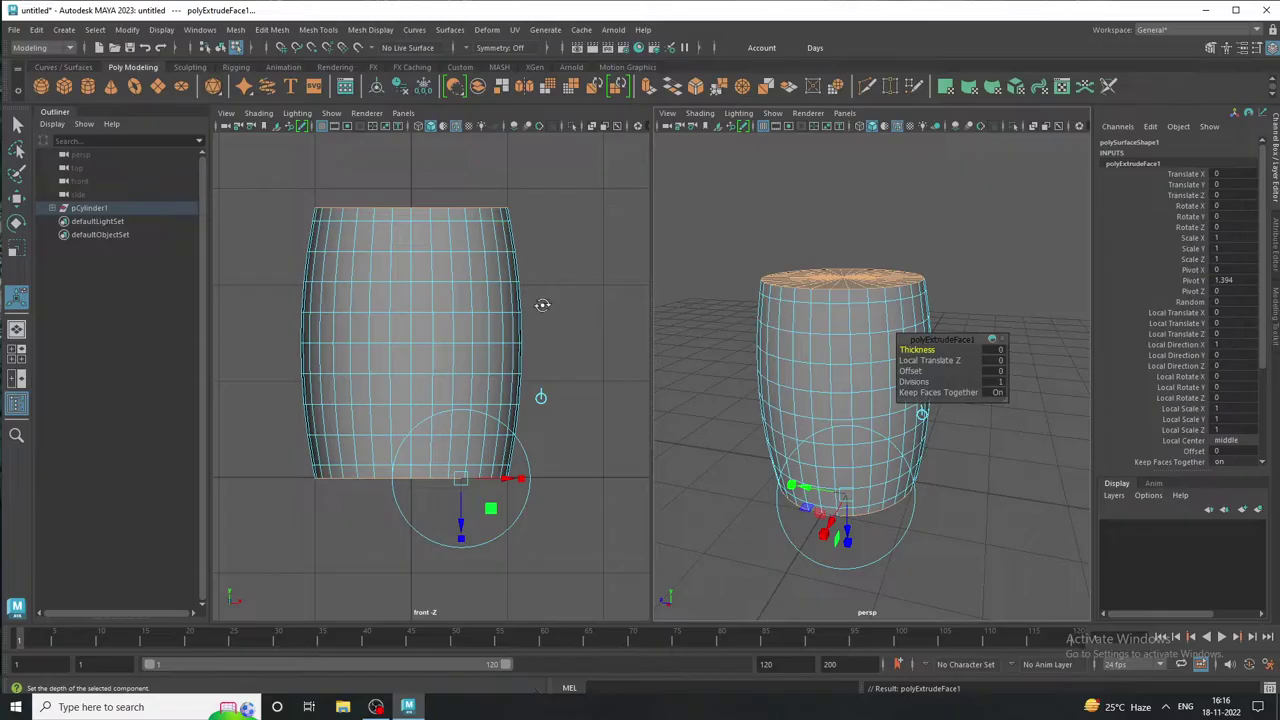
scroll(840, 385, up, 3)
scroll(851, 410, up, 2)
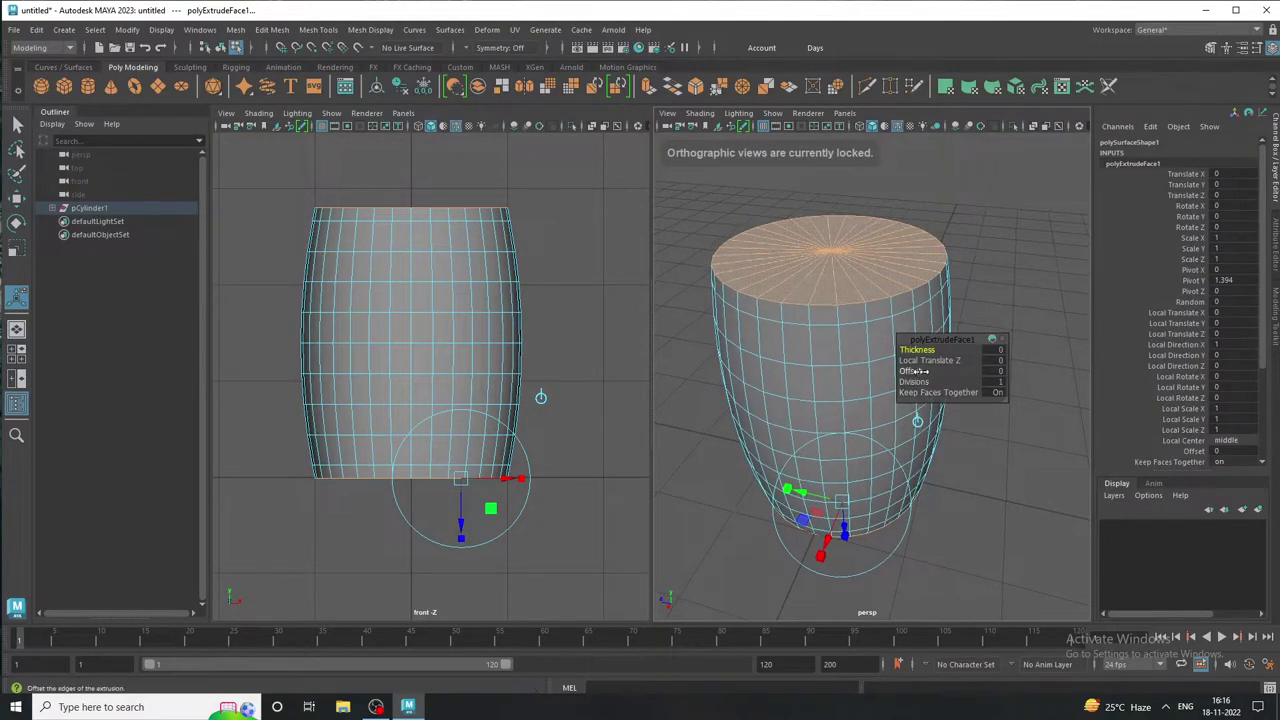
drag(913, 371, 940, 374)
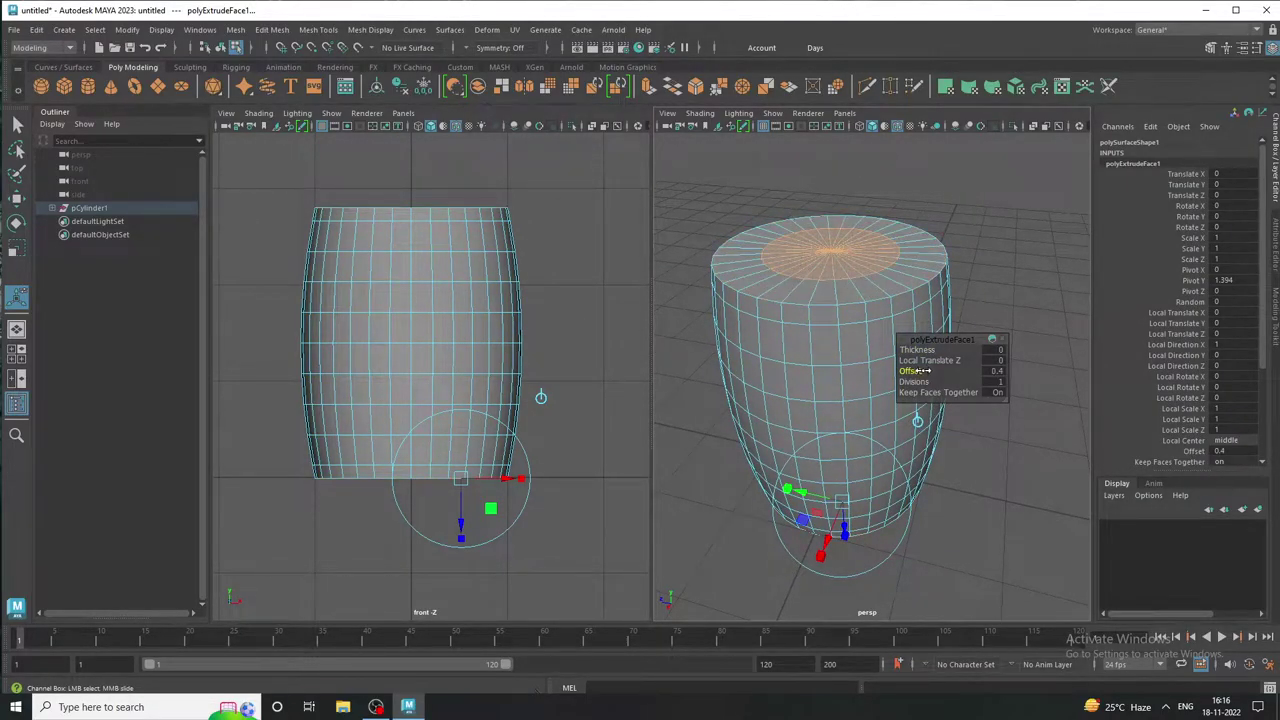
click(993, 371)
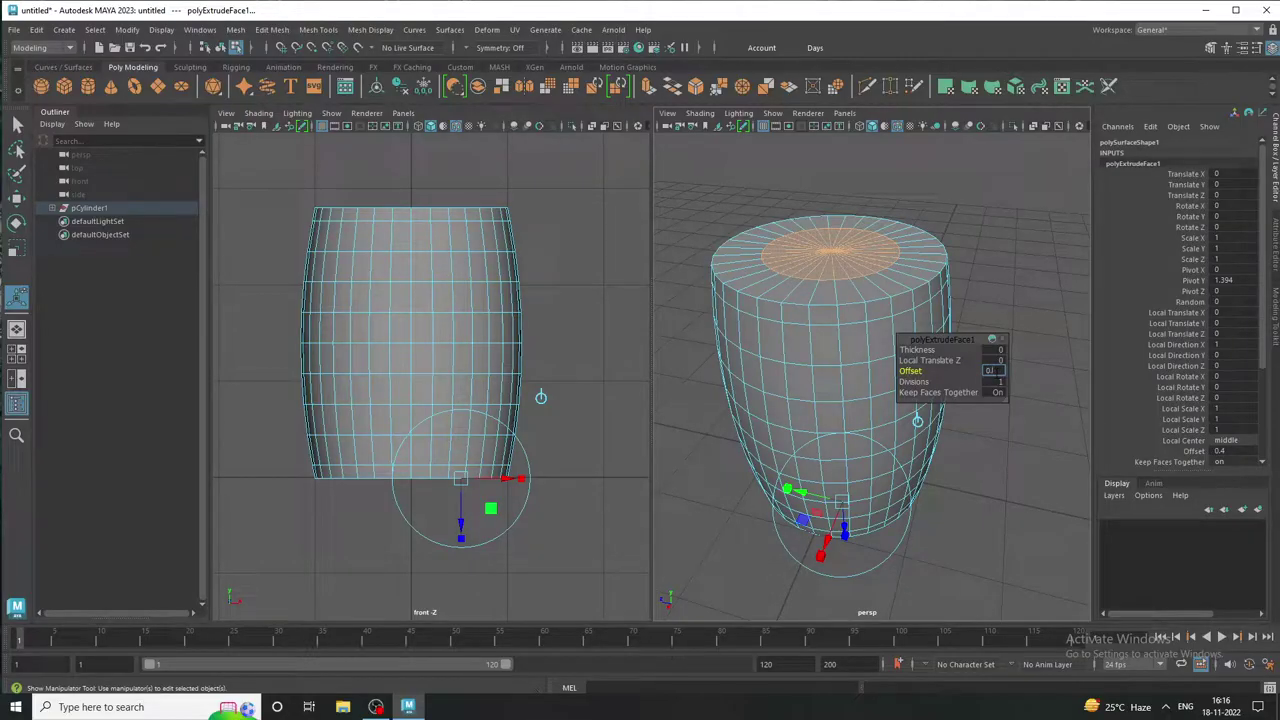
text(2)
key(Return)
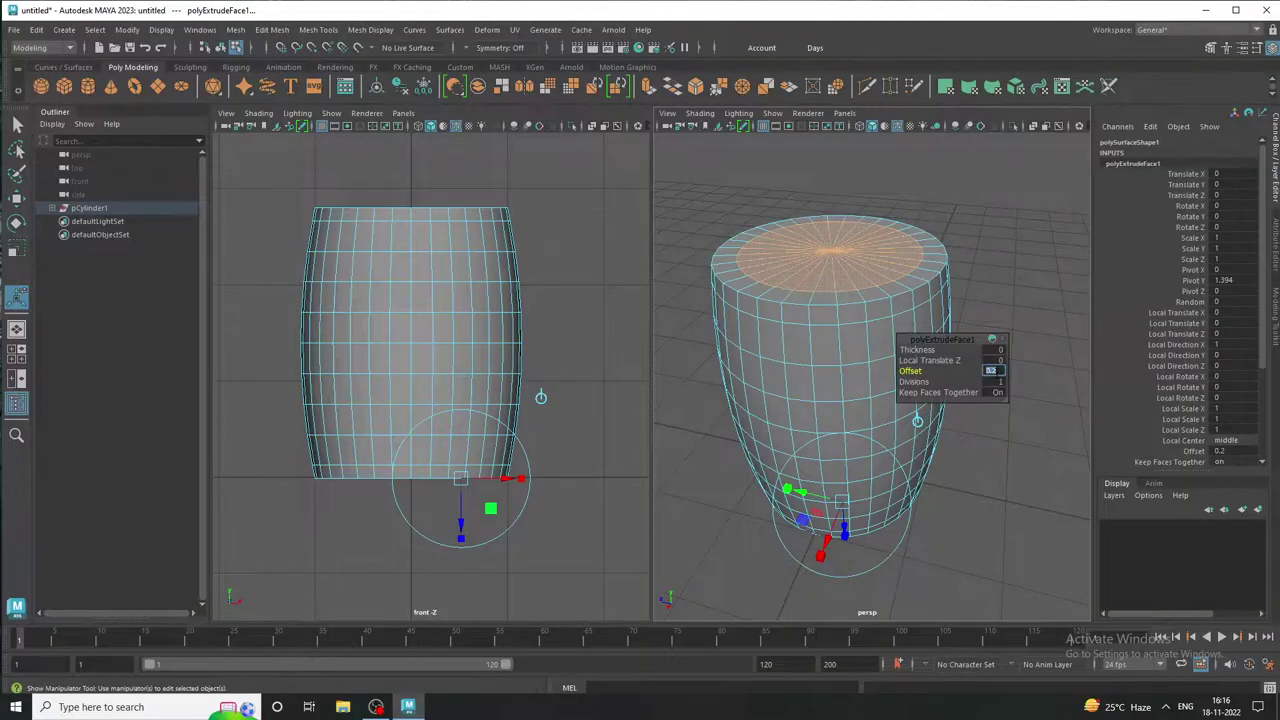
text(1)
key(Return)
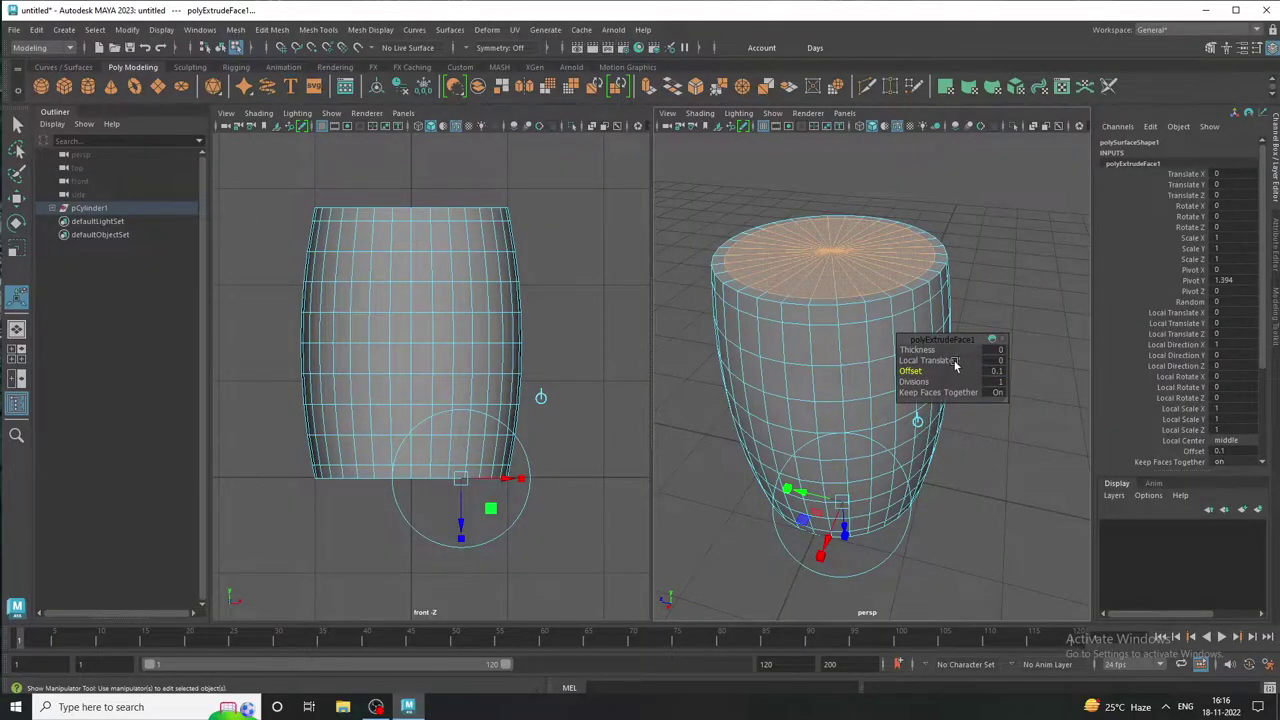
alt+drag(830, 345, 826, 354)
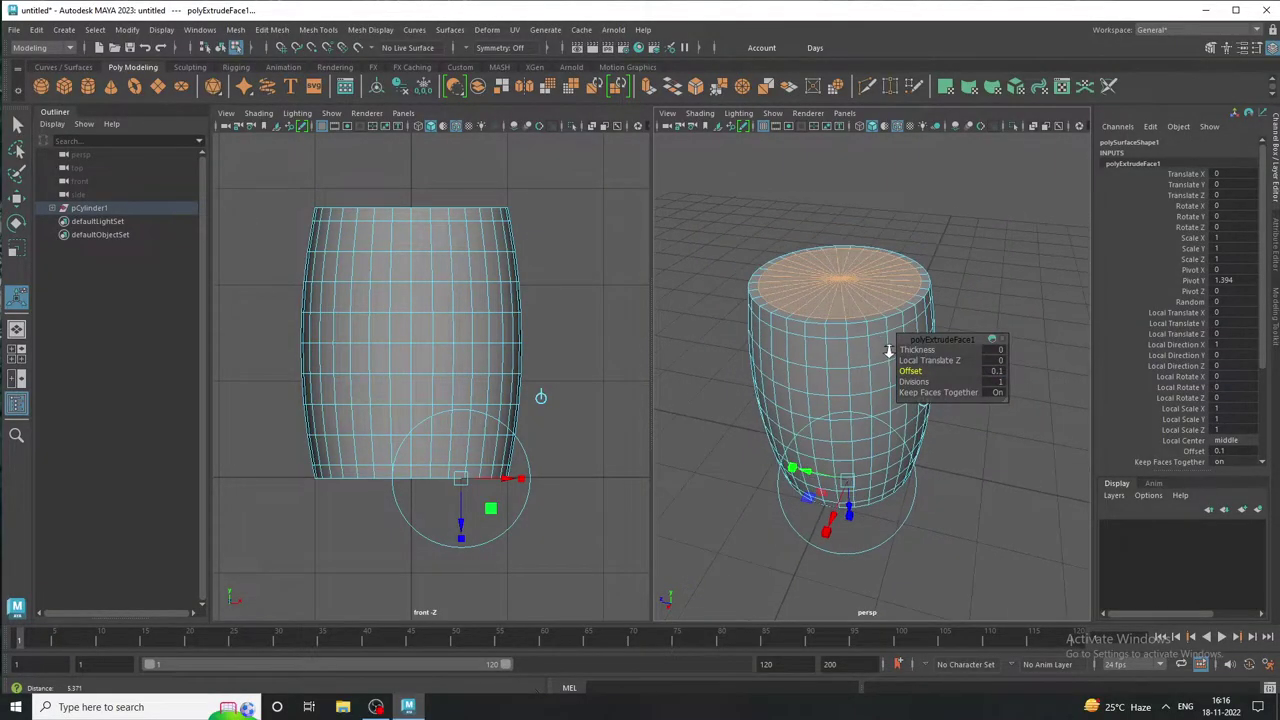
click(995, 370)
text(2)
key(Return)
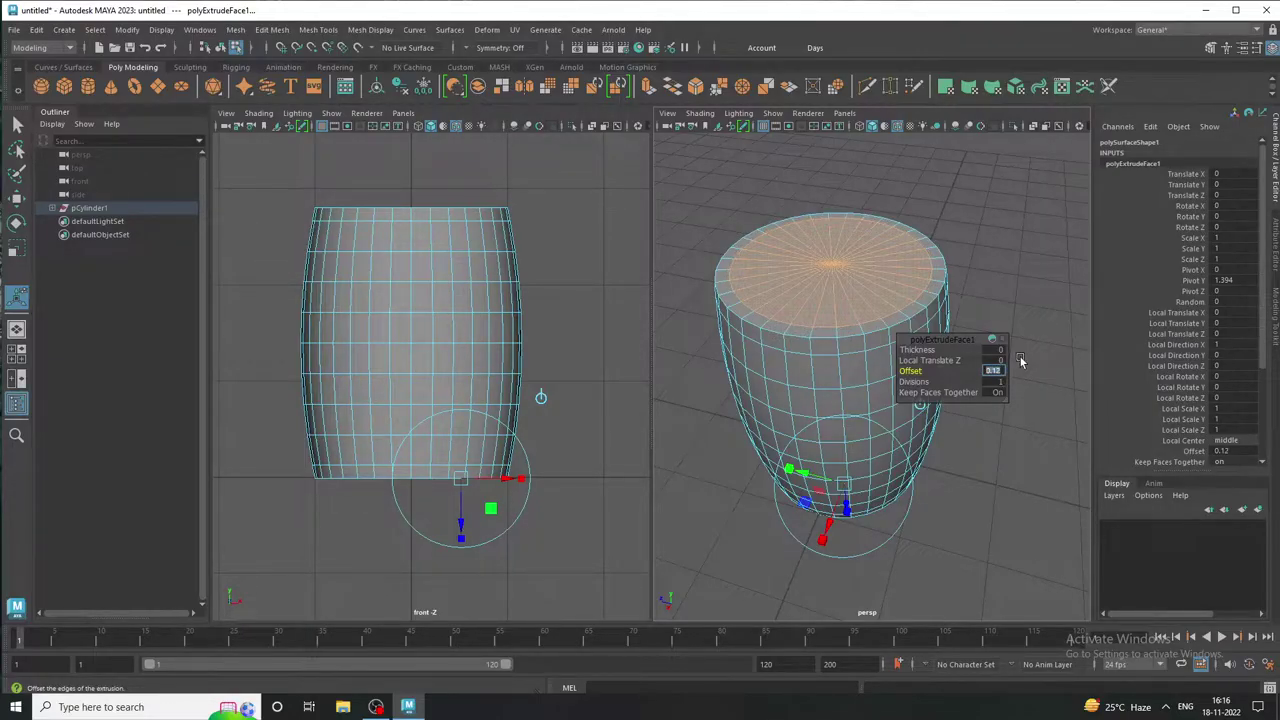
mouse_move(856, 362)
alt+mouse_down()
mouse_move(762, 245)
mouse_move(752, 366)
alt+mouse_up()
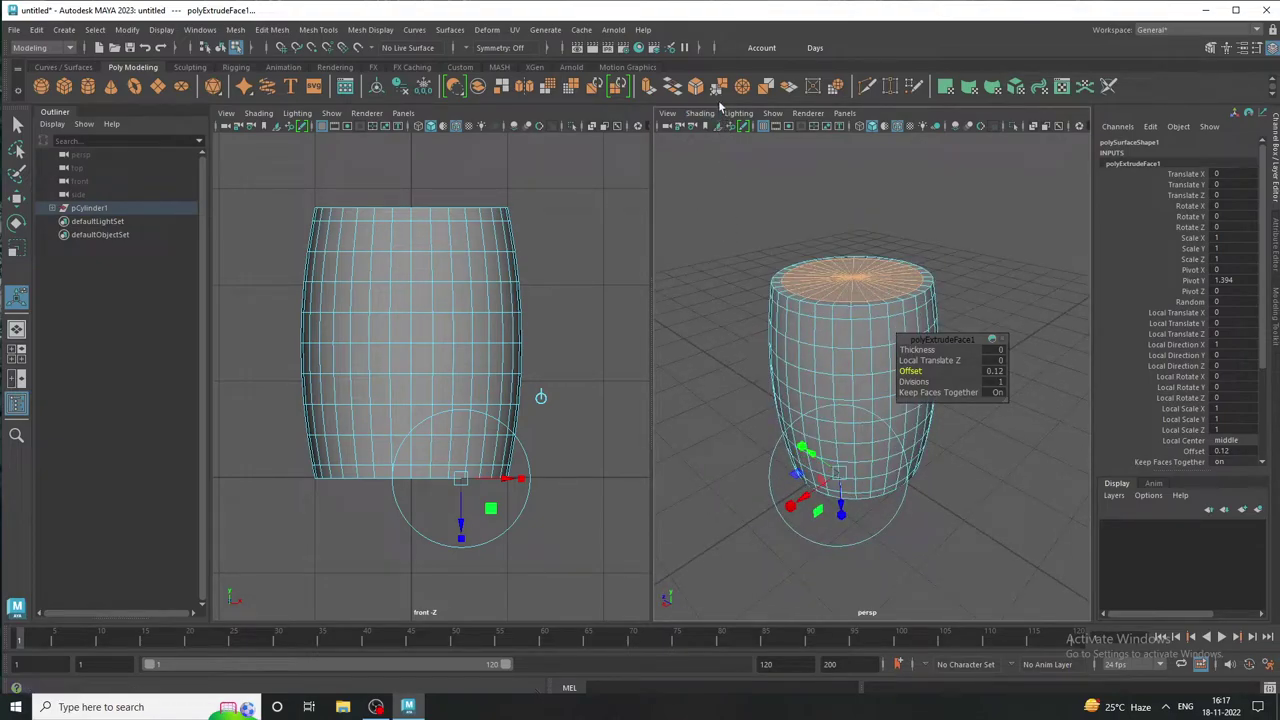
click(647, 87)
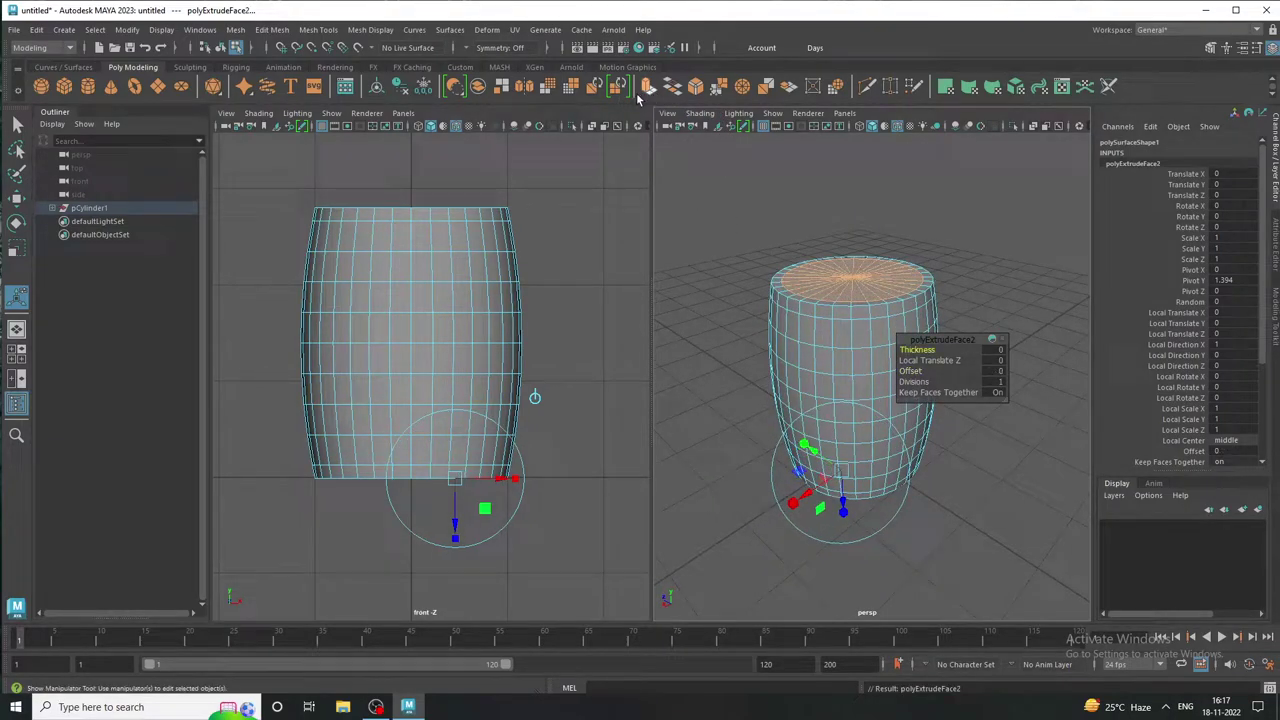
Scale the extruded top faces and extrude again to recess the cap below a raised rim
click(16, 250)
mouse_move(849, 323)
mouse_down()
mouse_move(830, 272)
mouse_move(855, 323)
mouse_move(822, 362)
mouse_move(845, 323)
mouse_up()
key(ctrl+e)
scroll(848, 345, up, 4)
mouse_move(817, 398)
alt+mouse_down()
mouse_move(814, 366)
mouse_move(856, 480)
alt+mouse_up()
scroll(820, 394, down, 3)
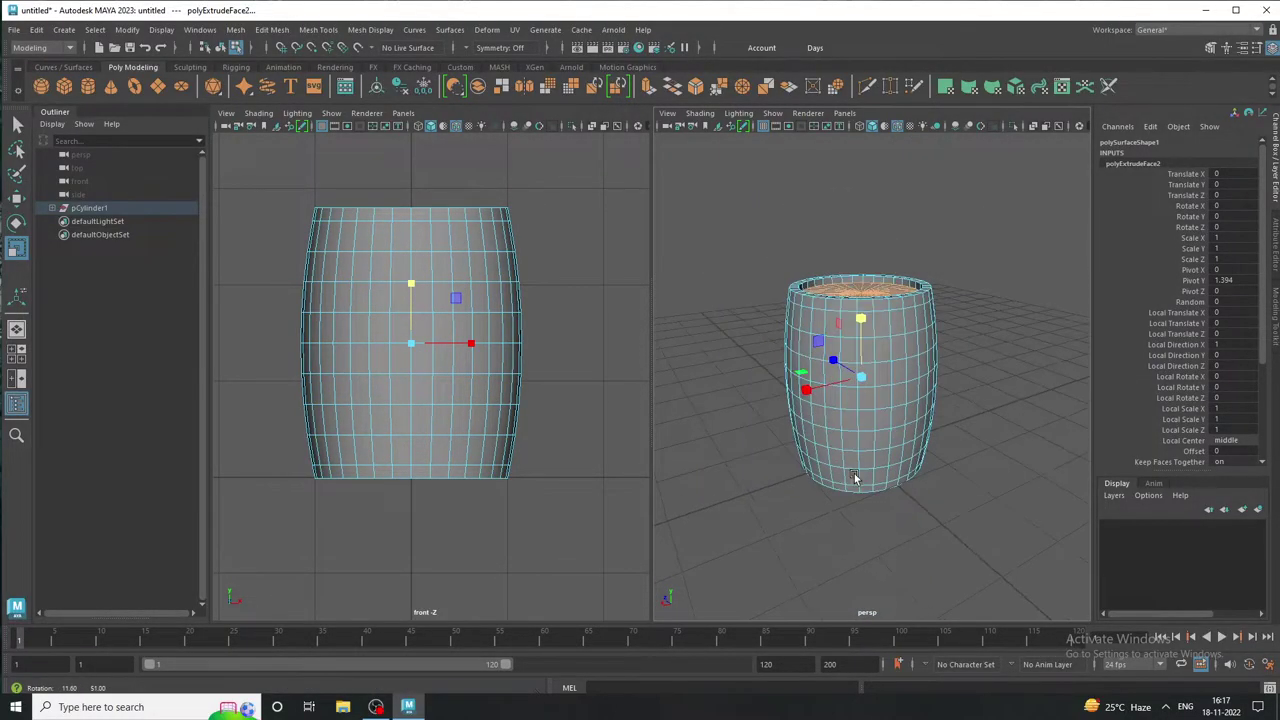
right_drag(860, 345, 978, 345)
Clear the selection, then undo twice to restore the barrel body selection in a full front view
click(980, 400)
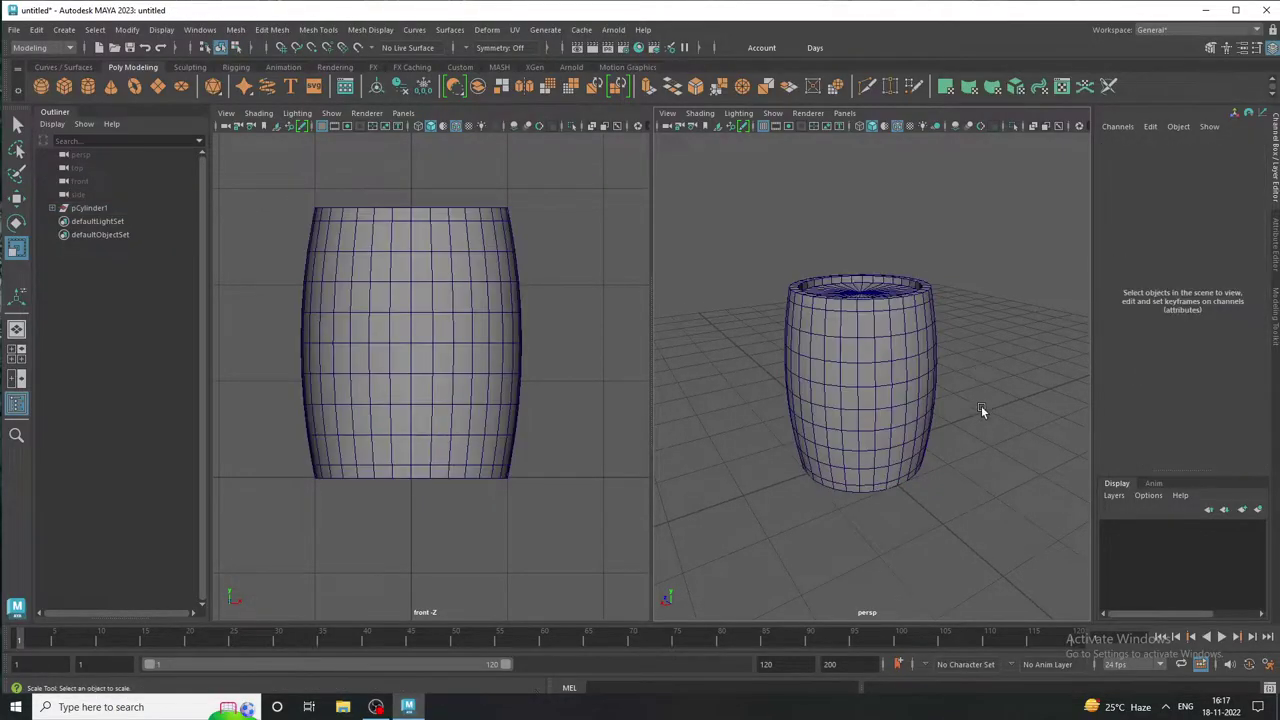
mouse_move(981, 405)
alt+mouse_down()
mouse_move(885, 417)
mouse_move(870, 434)
mouse_move(896, 314)
mouse_move(886, 391)
mouse_move(972, 400)
alt+mouse_up()
key(ctrl+z)
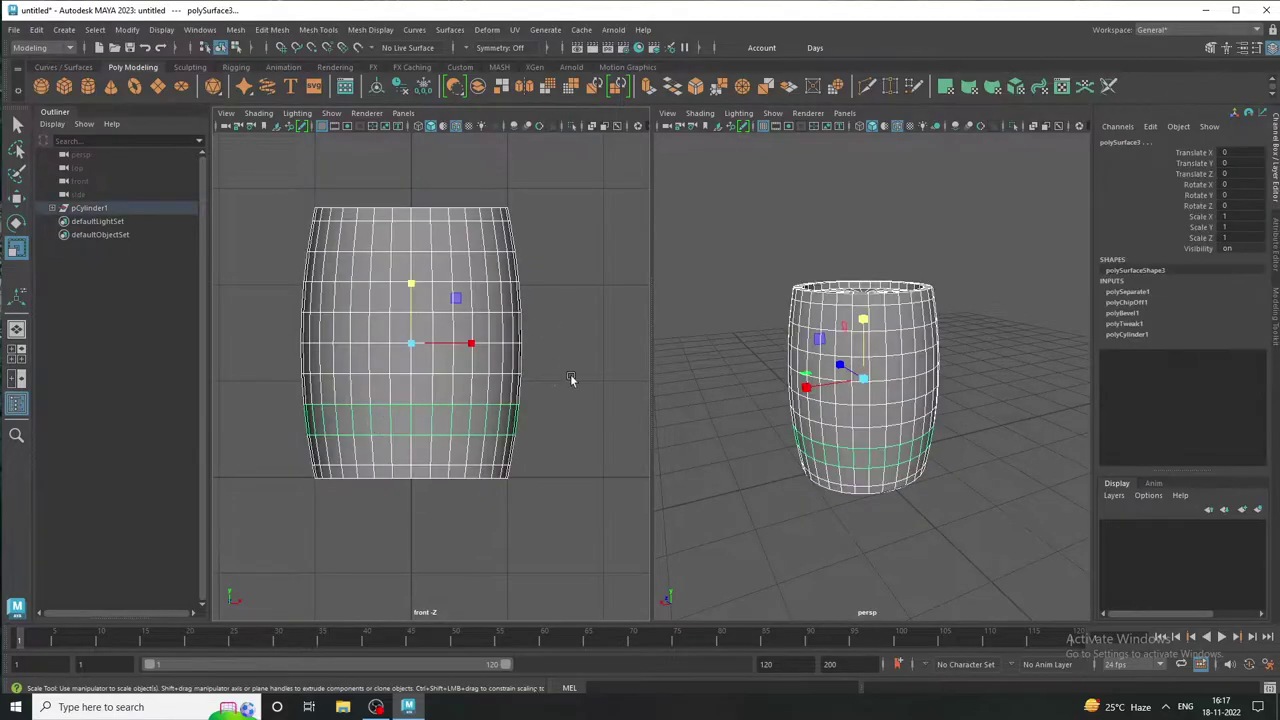
key(ctrl+z)
key(ctrl+z)
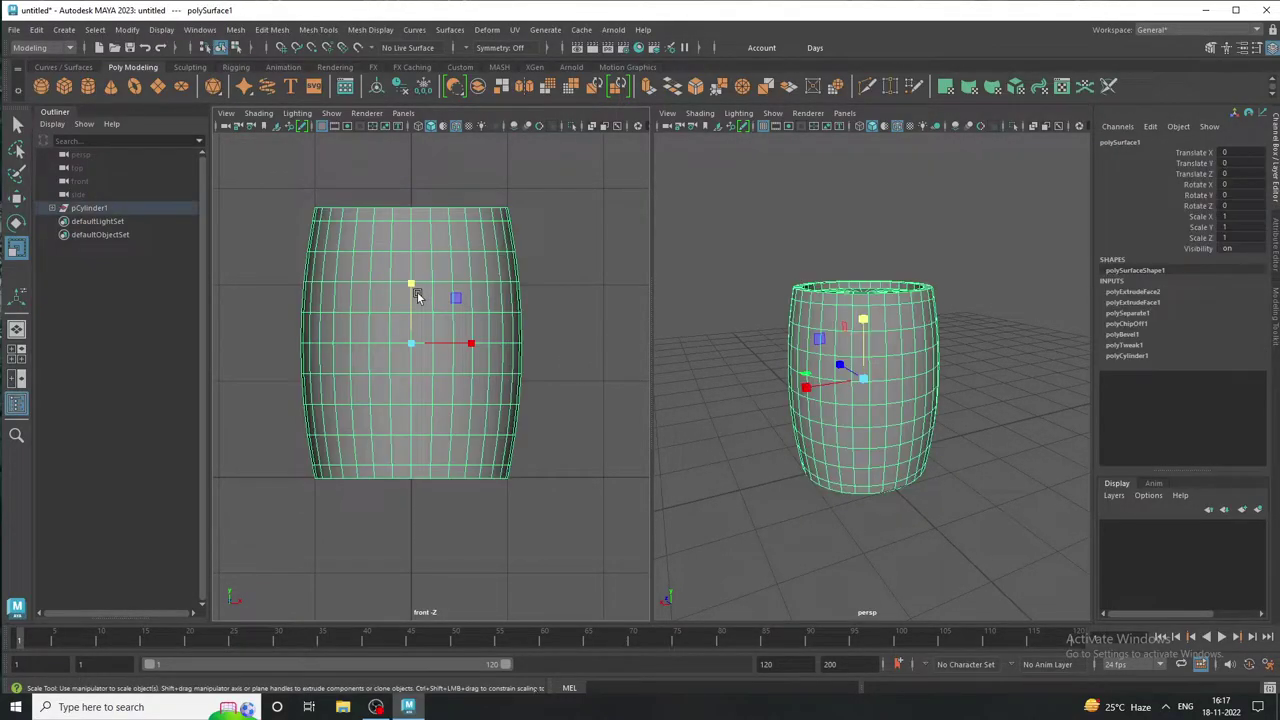
key(space)
scroll(478, 348, up, 1)
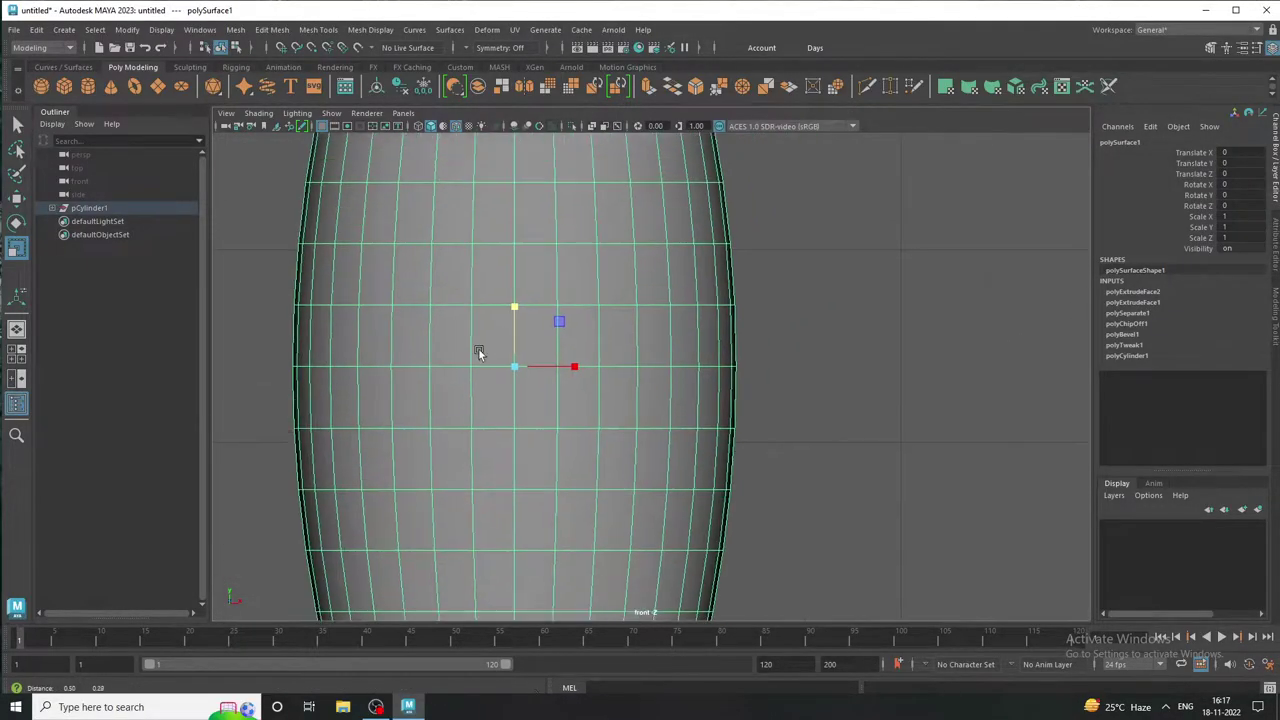
scroll(580, 370, down, 3)
Select the upper and bottom band pieces together with the barrel body
click(16, 124)
click(505, 305)
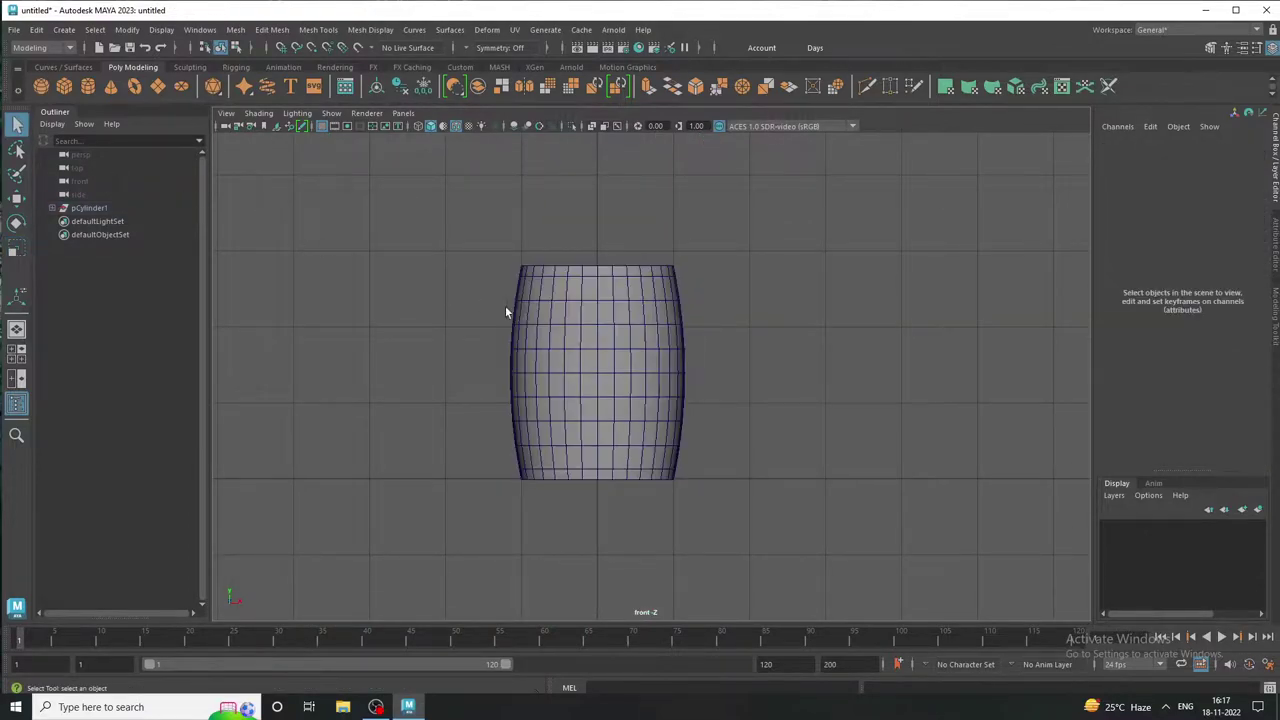
click(559, 314)
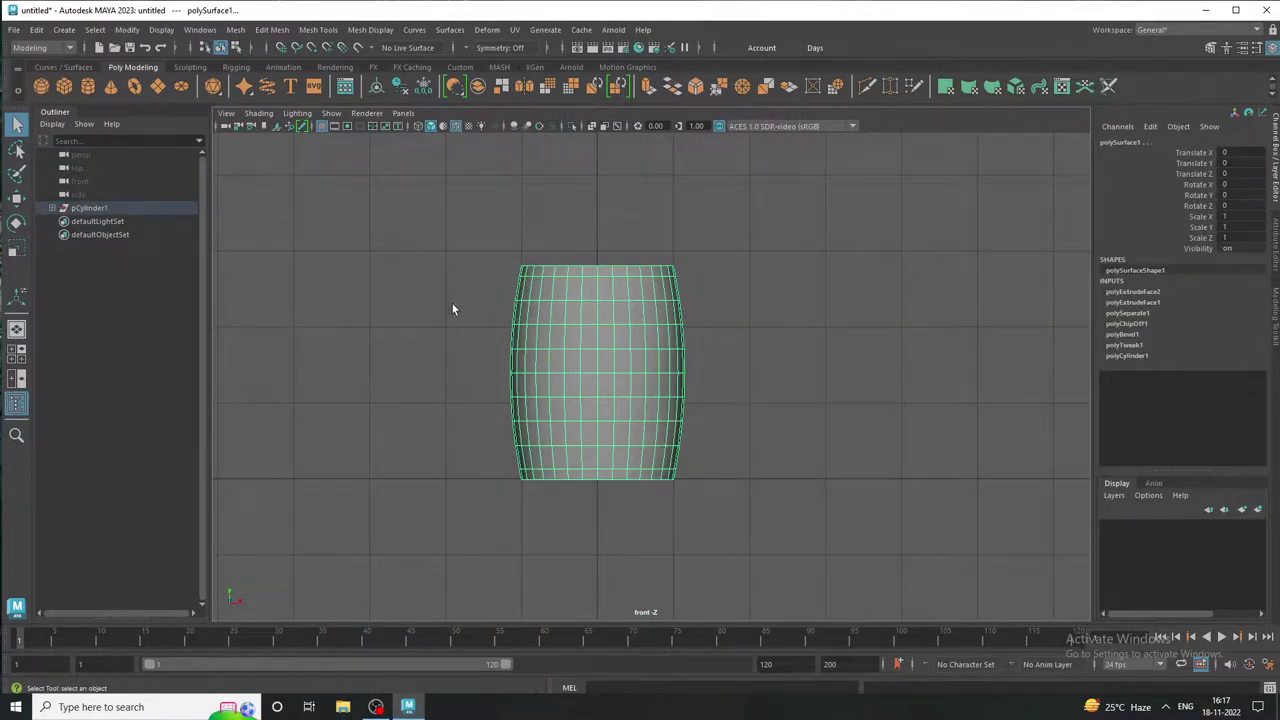
click(450, 322)
click(526, 312)
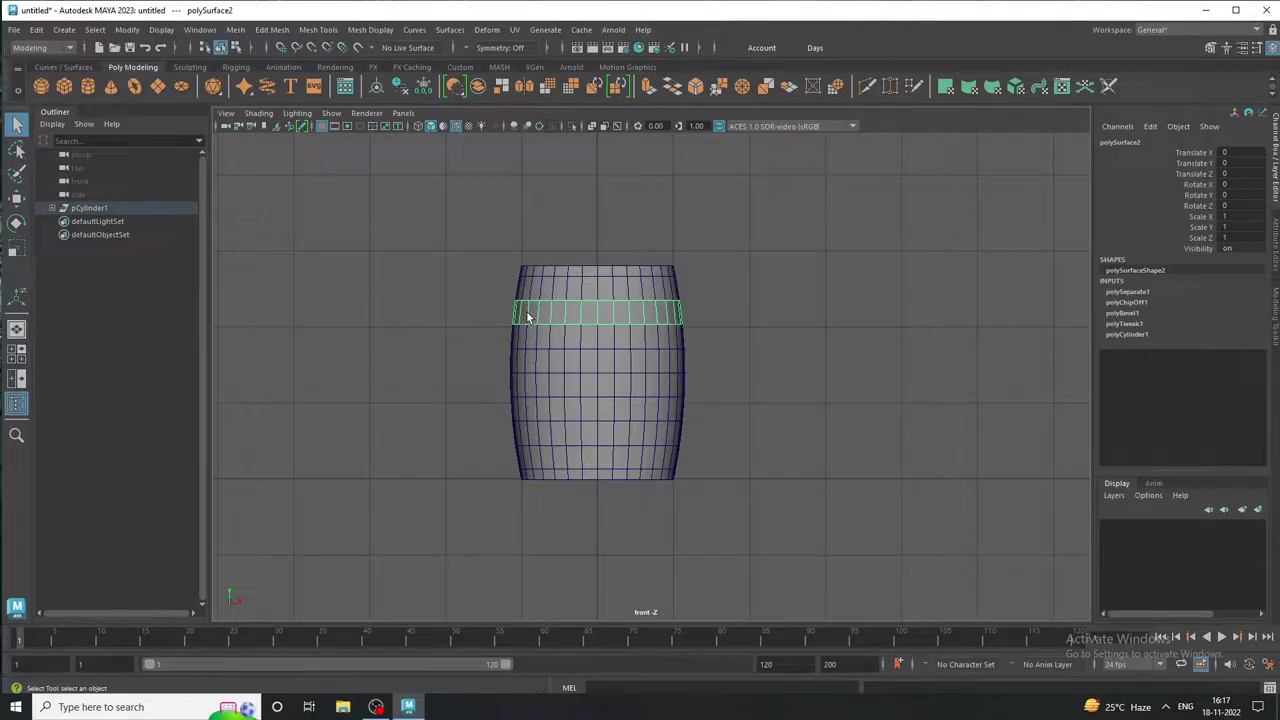
click(562, 434)
shift+click(578, 431)
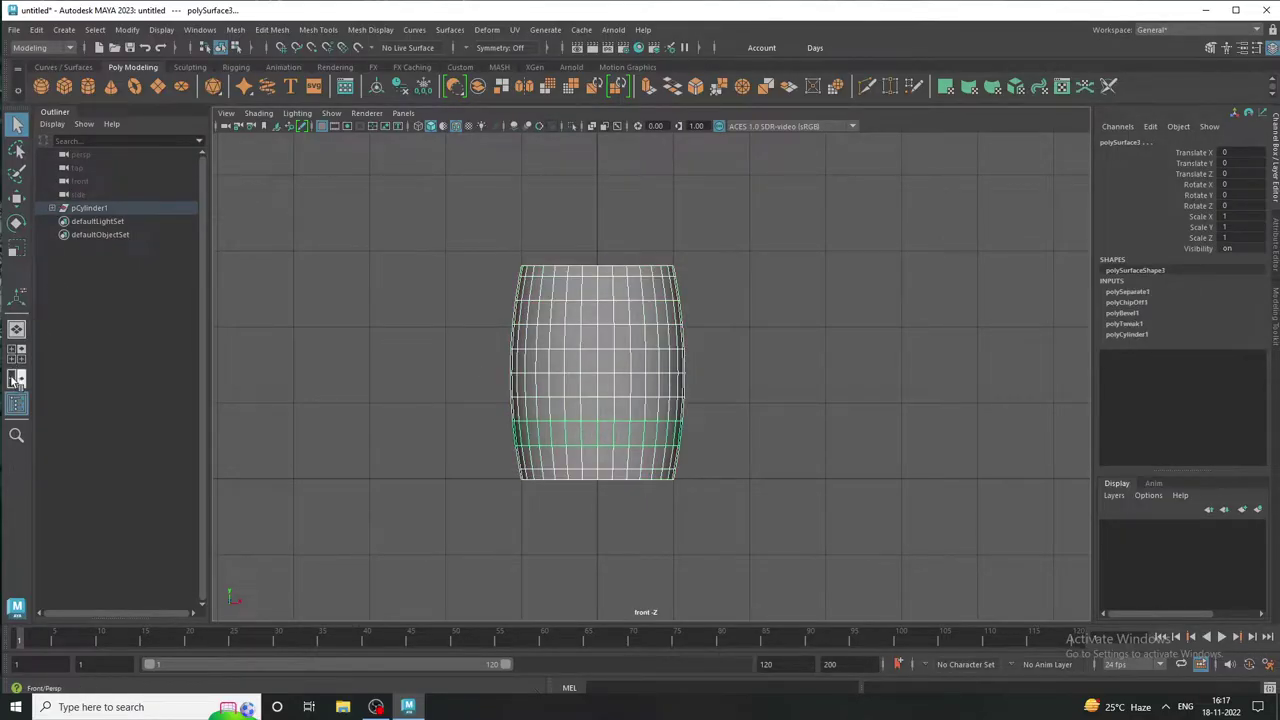
Split into front and perspective panes, frame the barrel in both, and view it from the side
click(14, 381)
click(532, 285)
scroll(503, 349, up, 4)
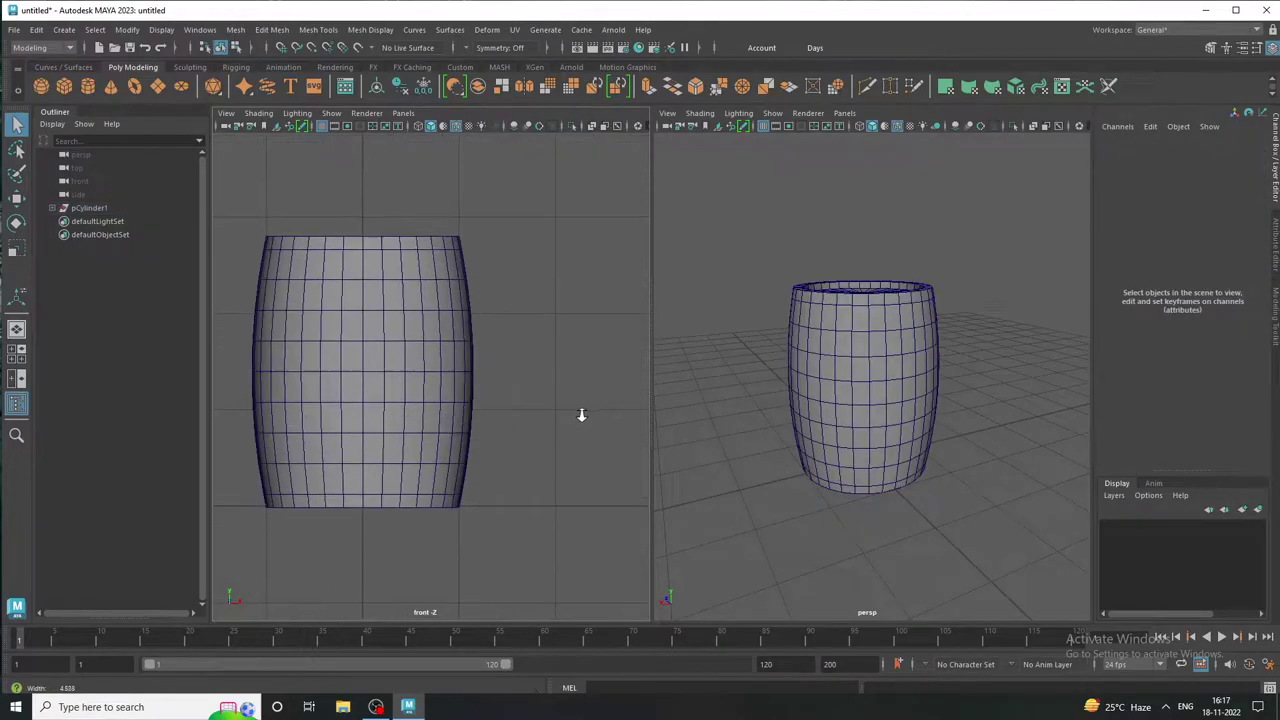
scroll(477, 290, up, 1)
key(shift+f)
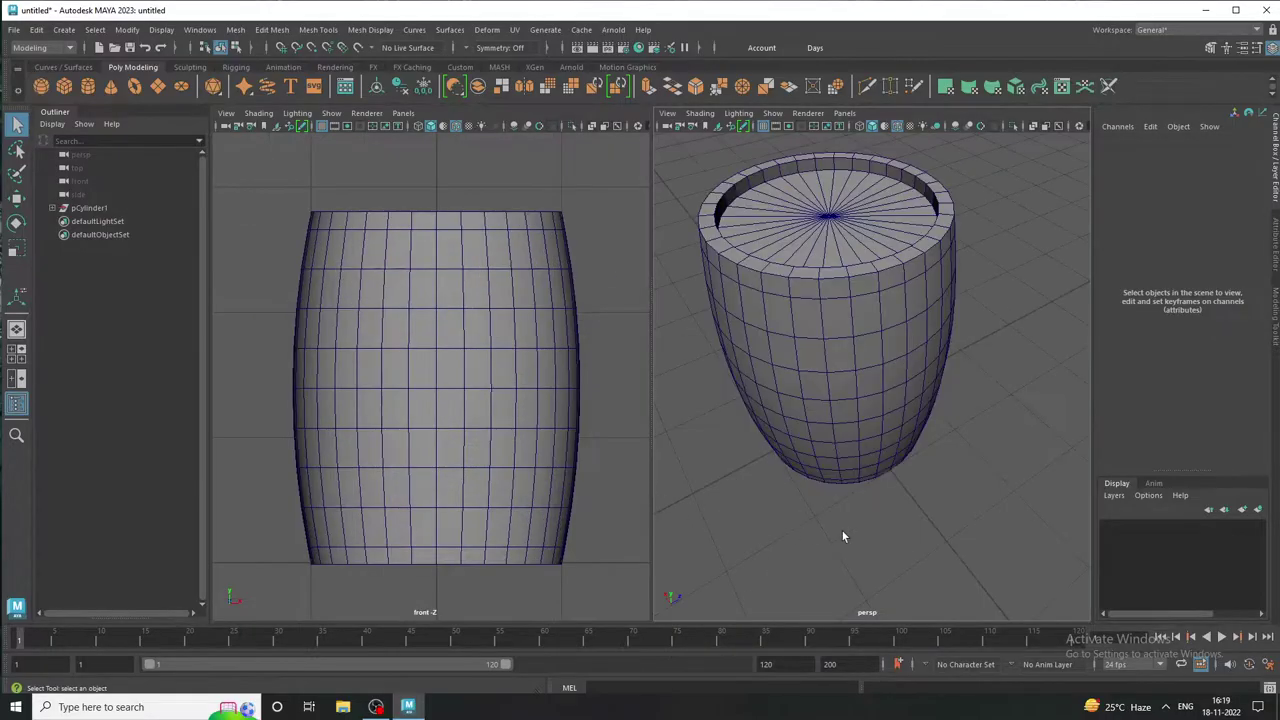
mouse_move(841, 529)
alt+mouse_down()
mouse_move(837, 514)
mouse_move(877, 523)
mouse_move(881, 492)
mouse_move(940, 528)
mouse_move(857, 517)
alt+mouse_up()
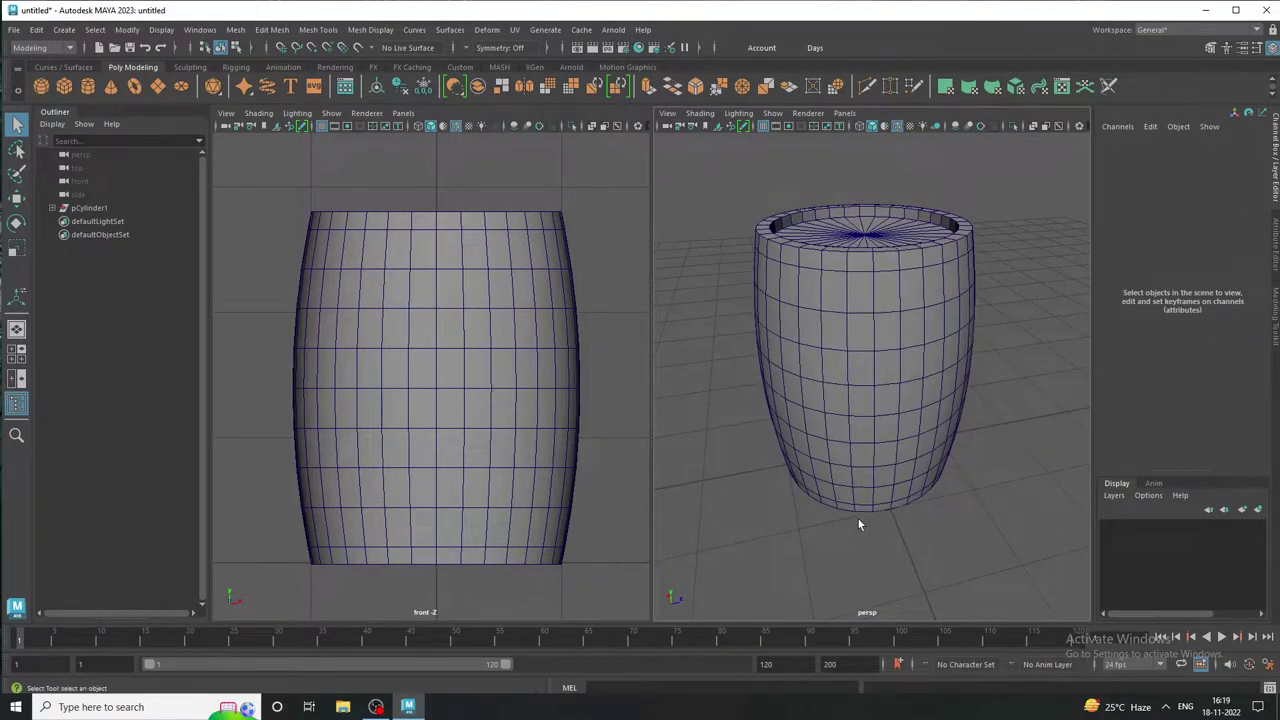
Select the upper and lower band strips together, leaving the barrel body out
click(575, 289)
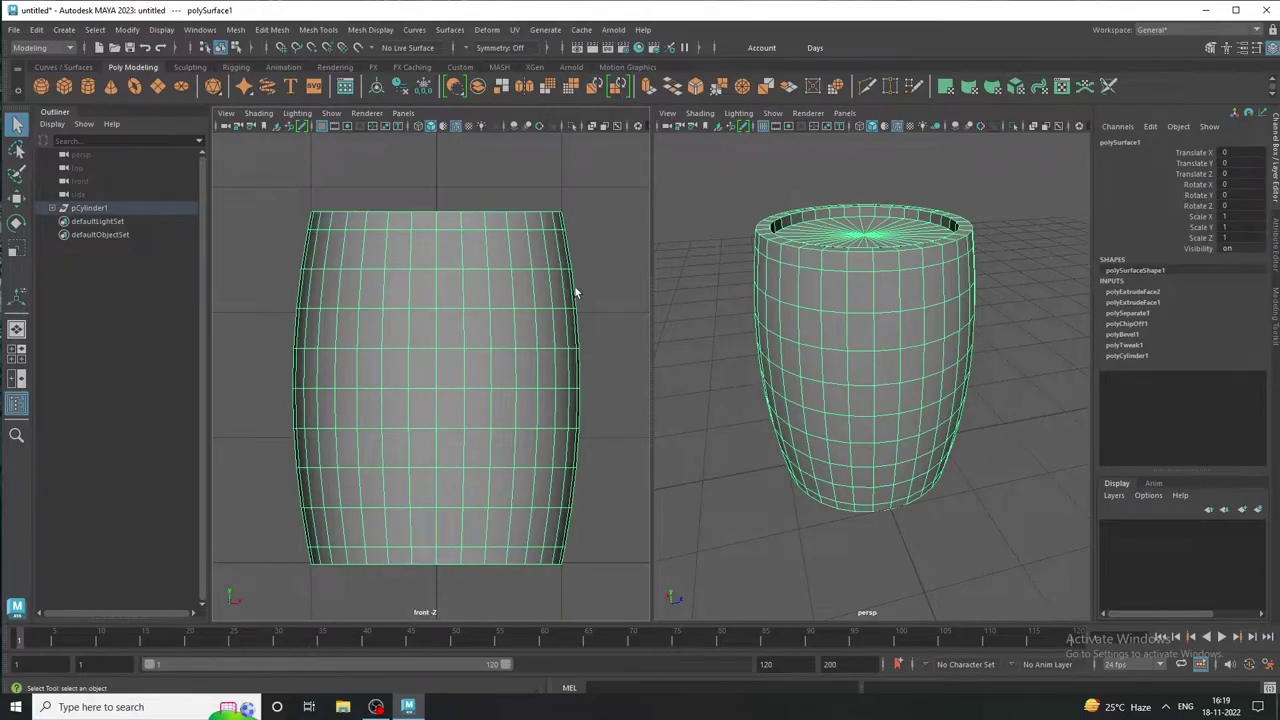
click(573, 497)
shift+click(571, 486)
shift+click(577, 410)
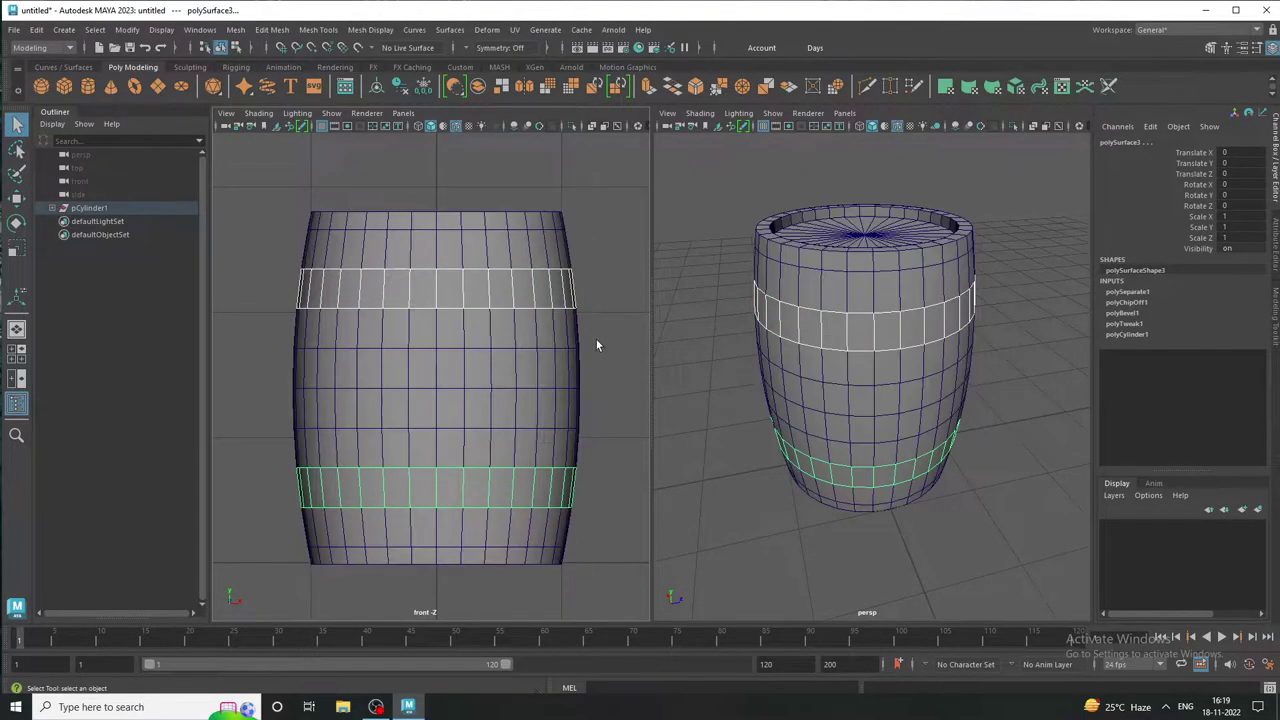
alt+drag(896, 420, 971, 471)
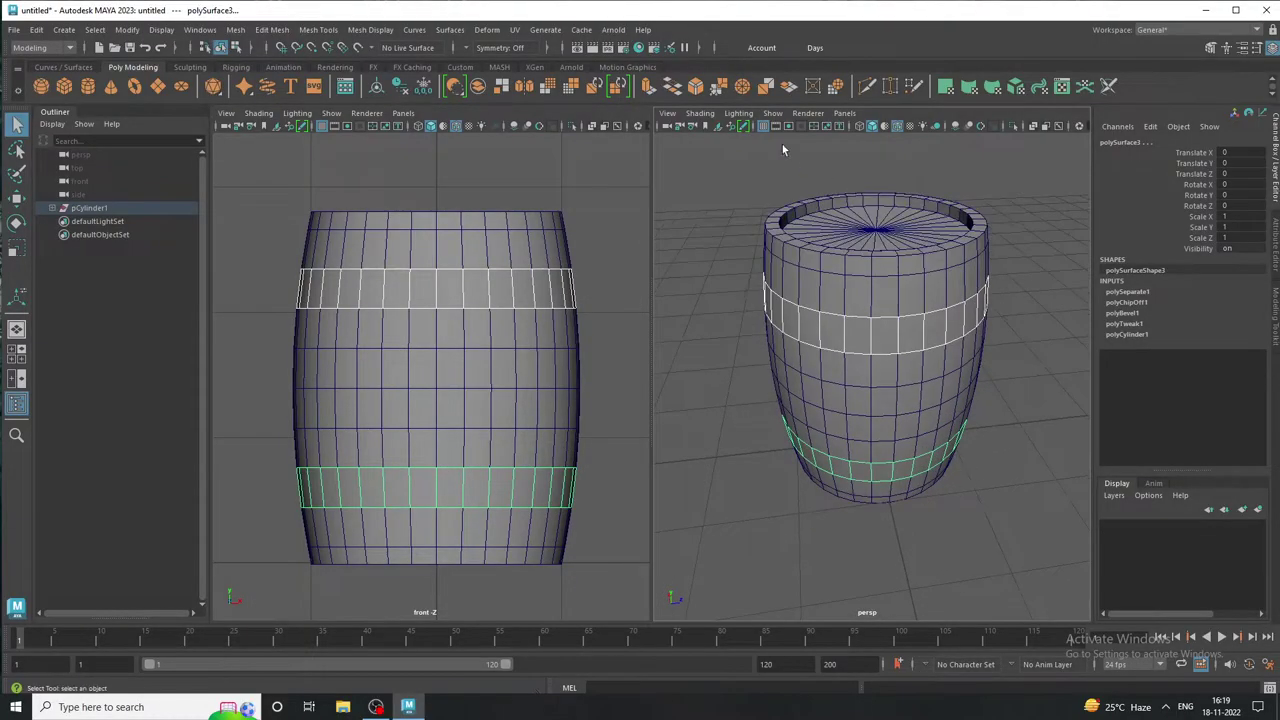
Extrude both bands outward with a thickness of 0.05, then reselect the upper band
click(648, 87)
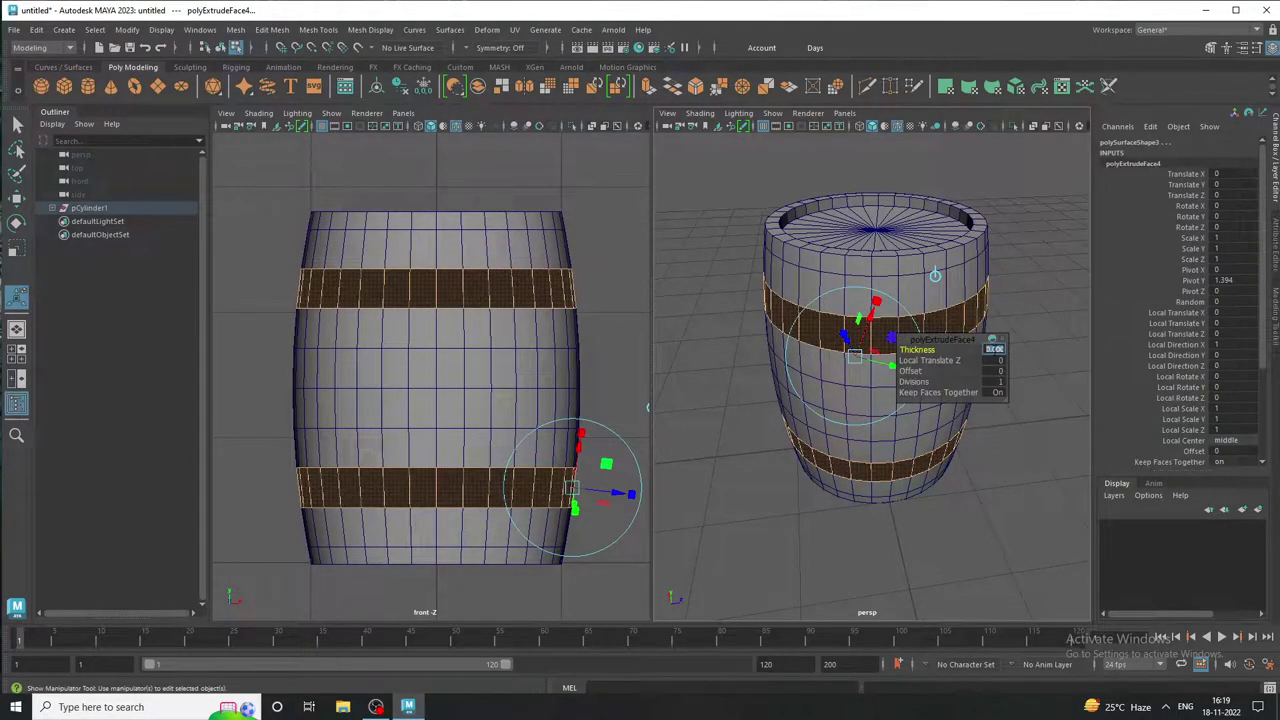
text(0.05)
key(Return)
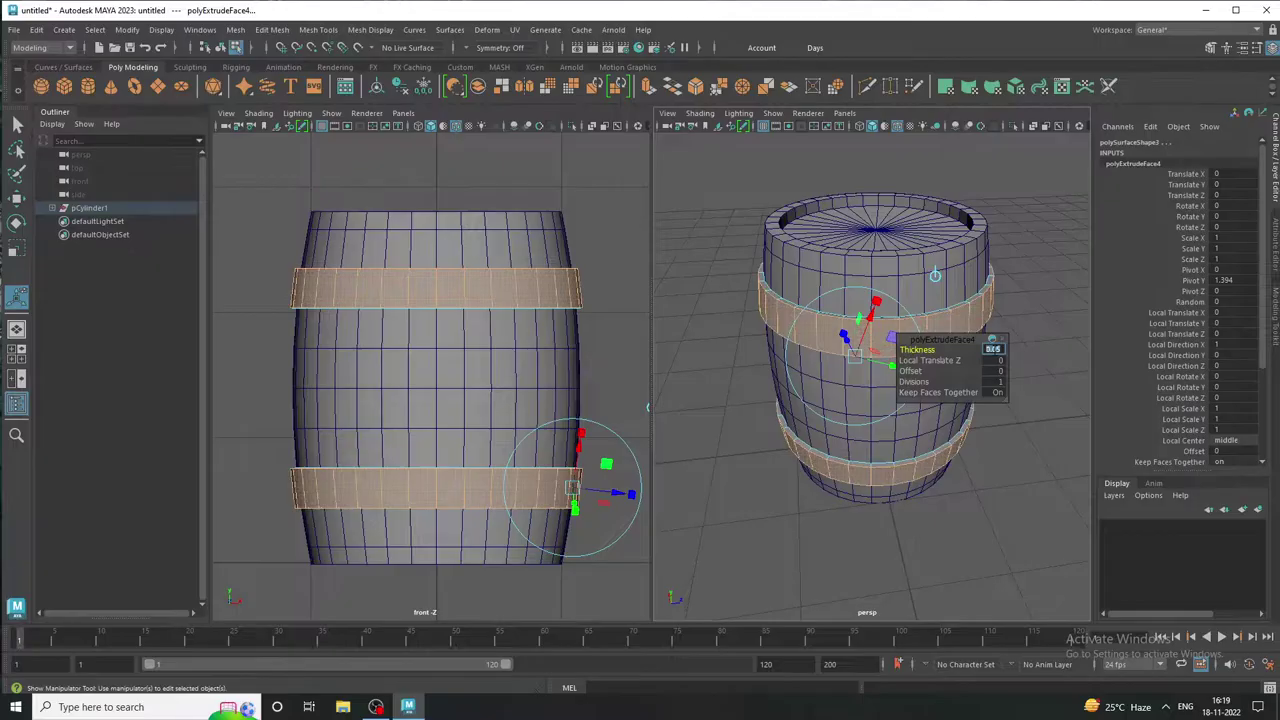
alt+drag(857, 366, 829, 366)
key(F8)
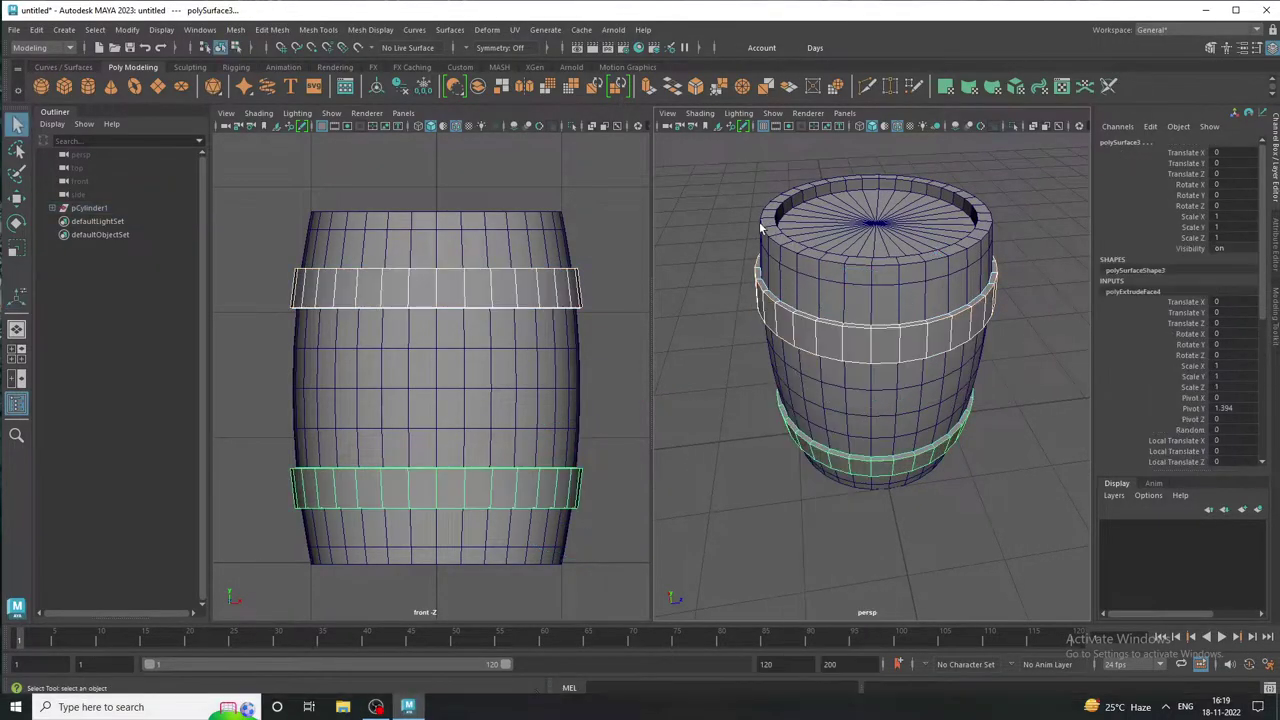
click(720, 215)
click(800, 345)
Check the band in smooth preview, then select the barrel body in edge mode
key(3)
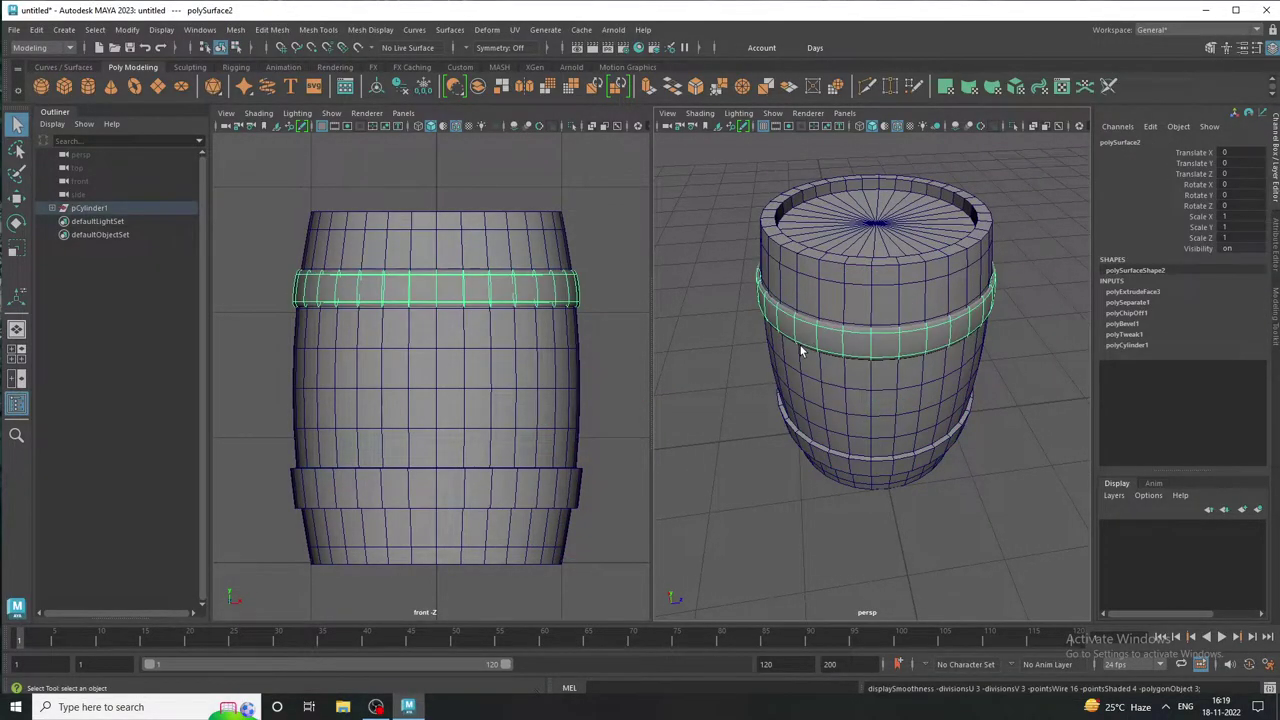
key(1)
click(751, 463)
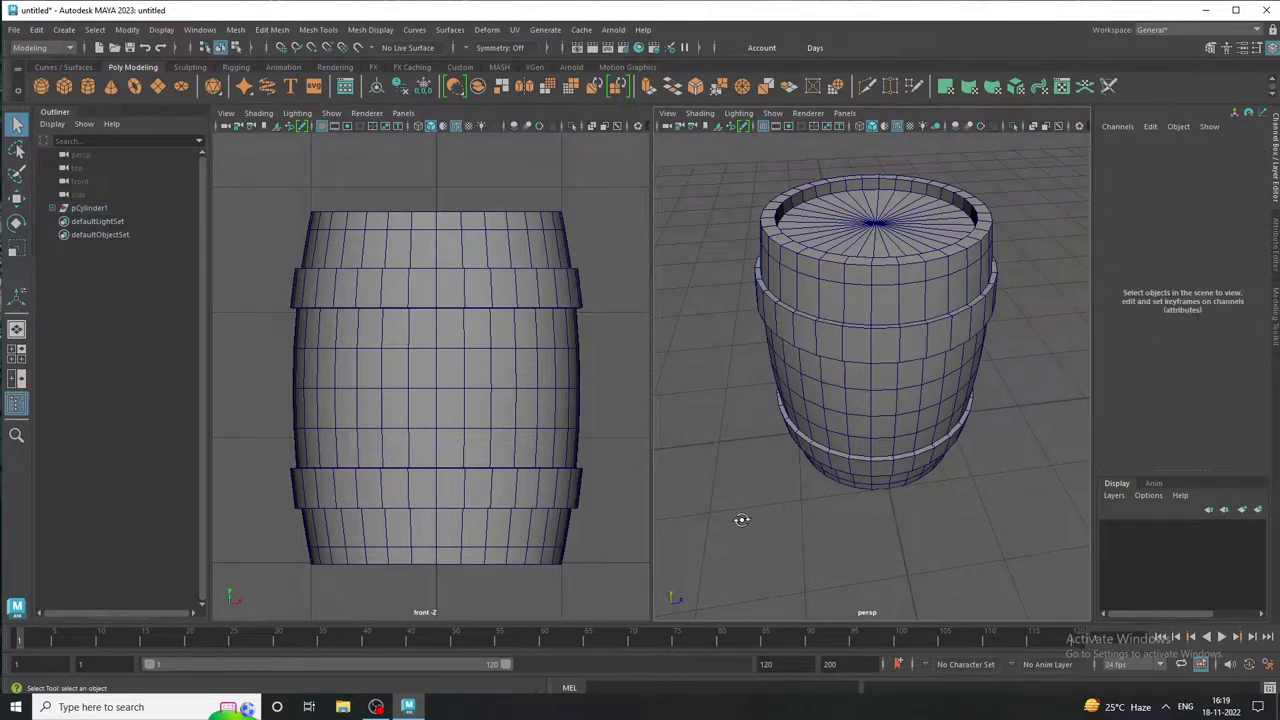
mouse_move(740, 517)
alt+mouse_down()
mouse_move(756, 498)
mouse_move(755, 511)
alt+mouse_up()
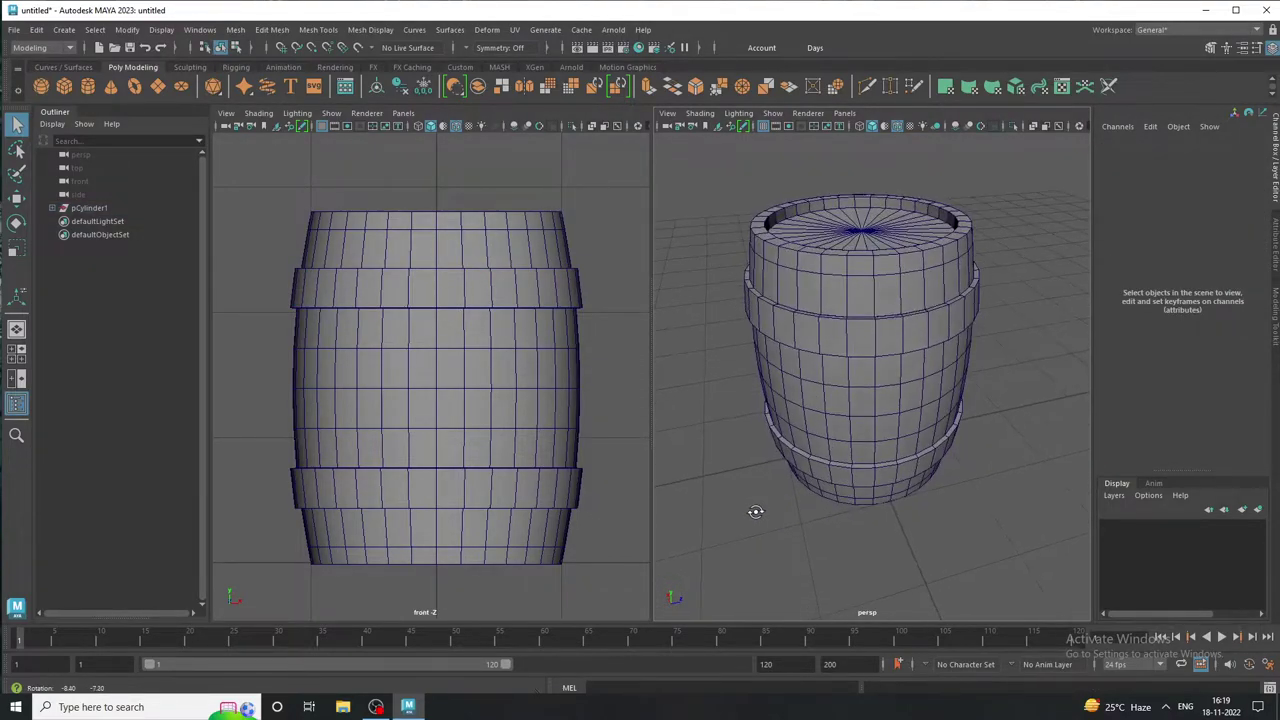
click(426, 246)
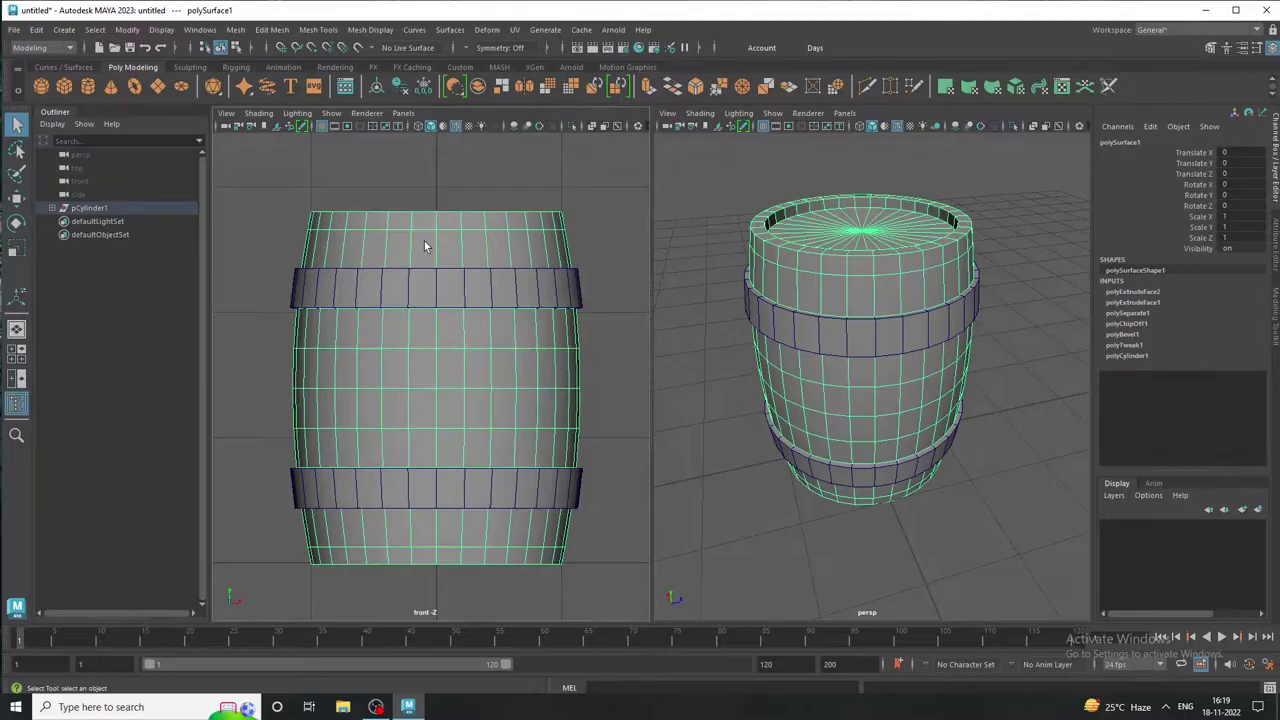
right_drag(424, 241, 430, 205)
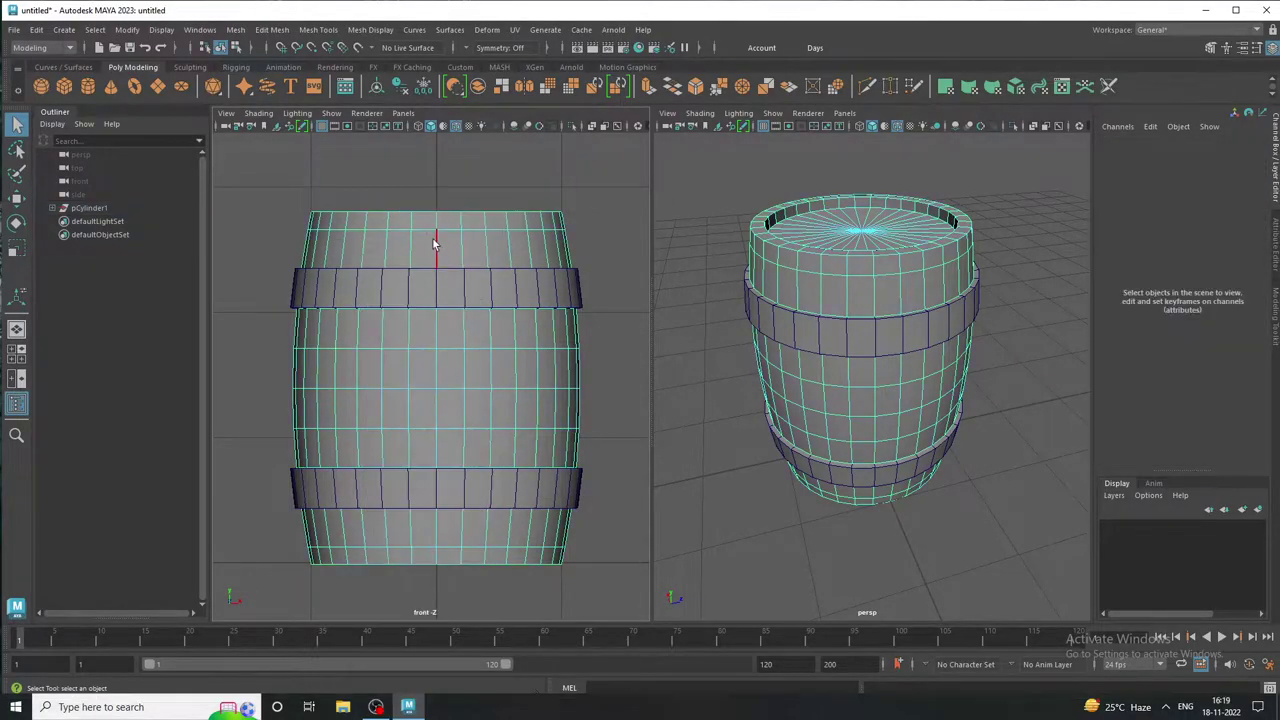
Pick several vertical edge columns around the barrel body in a maximized perspective view
click(434, 243)
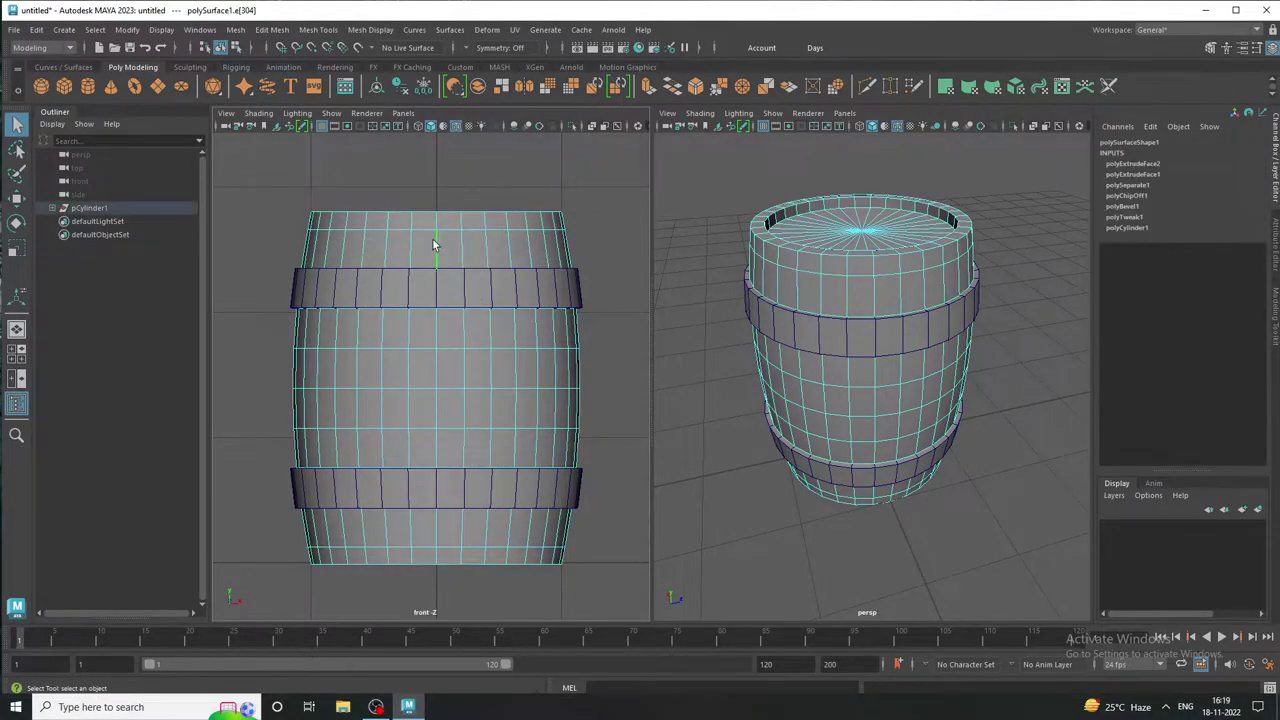
click(435, 362)
click(346, 248)
key(space)
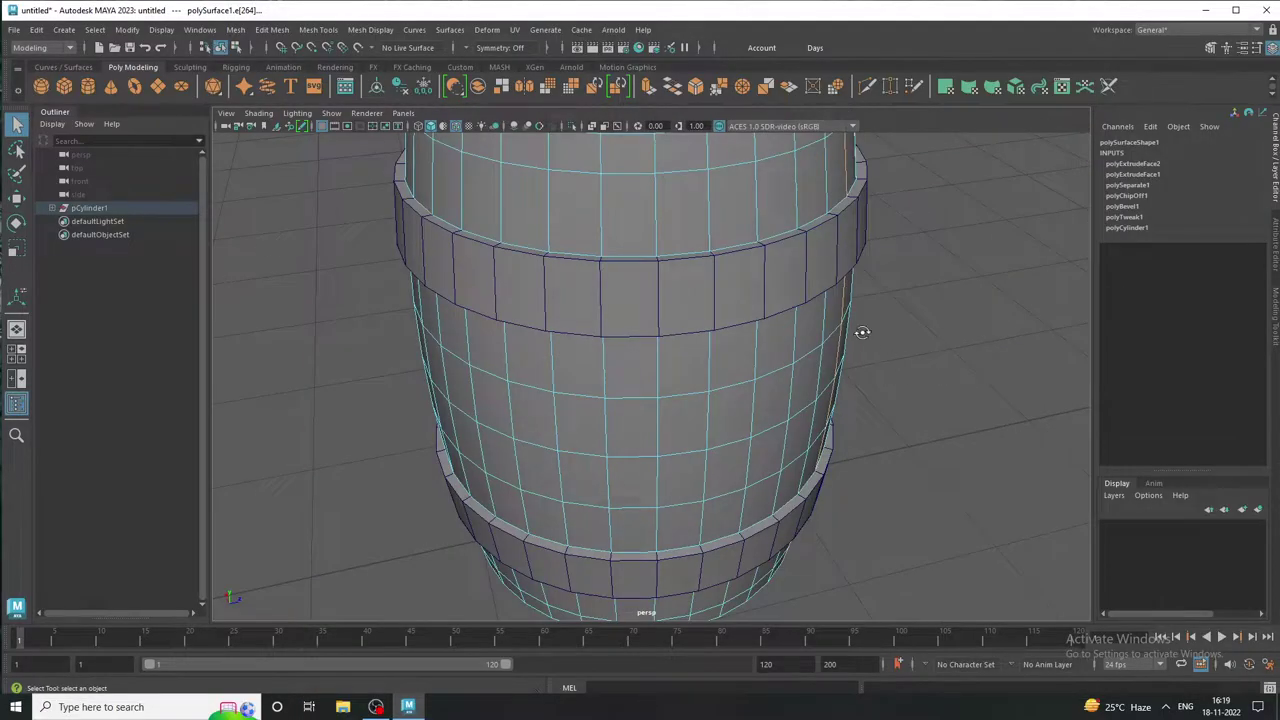
alt+drag(862, 332, 626, 312)
scroll(698, 362, up, 2)
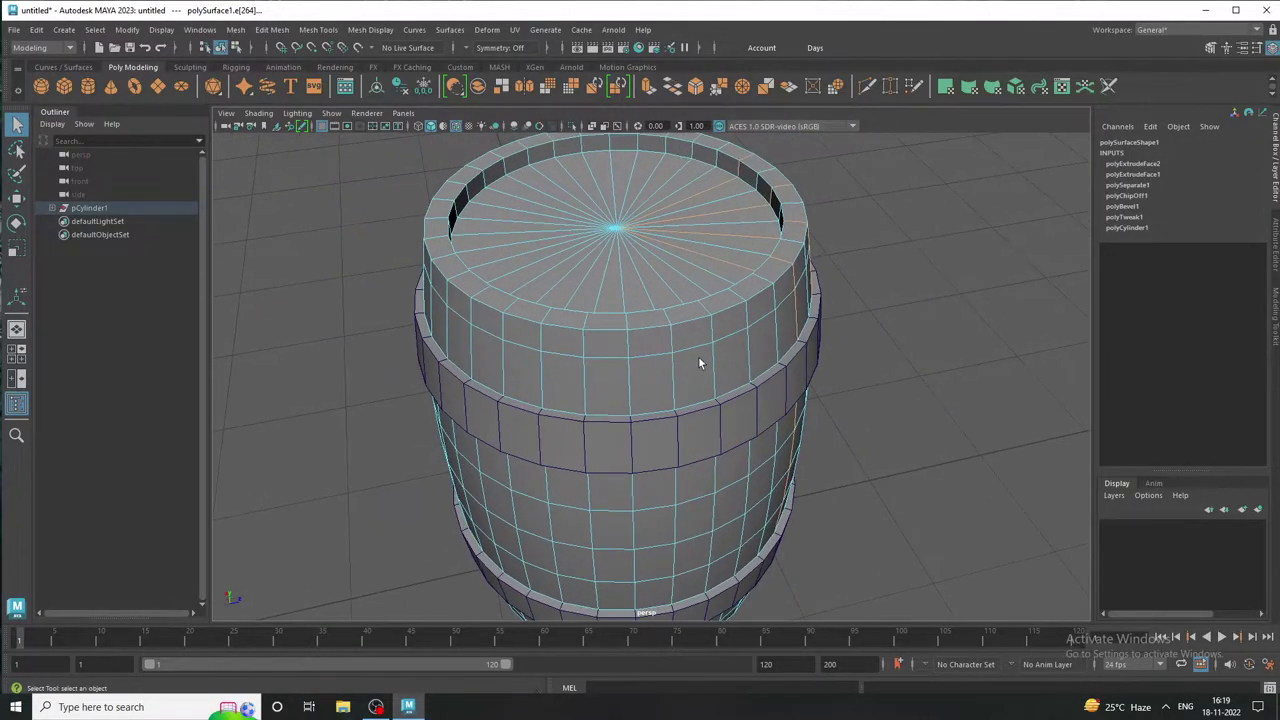
alt+drag(698, 360, 657, 349)
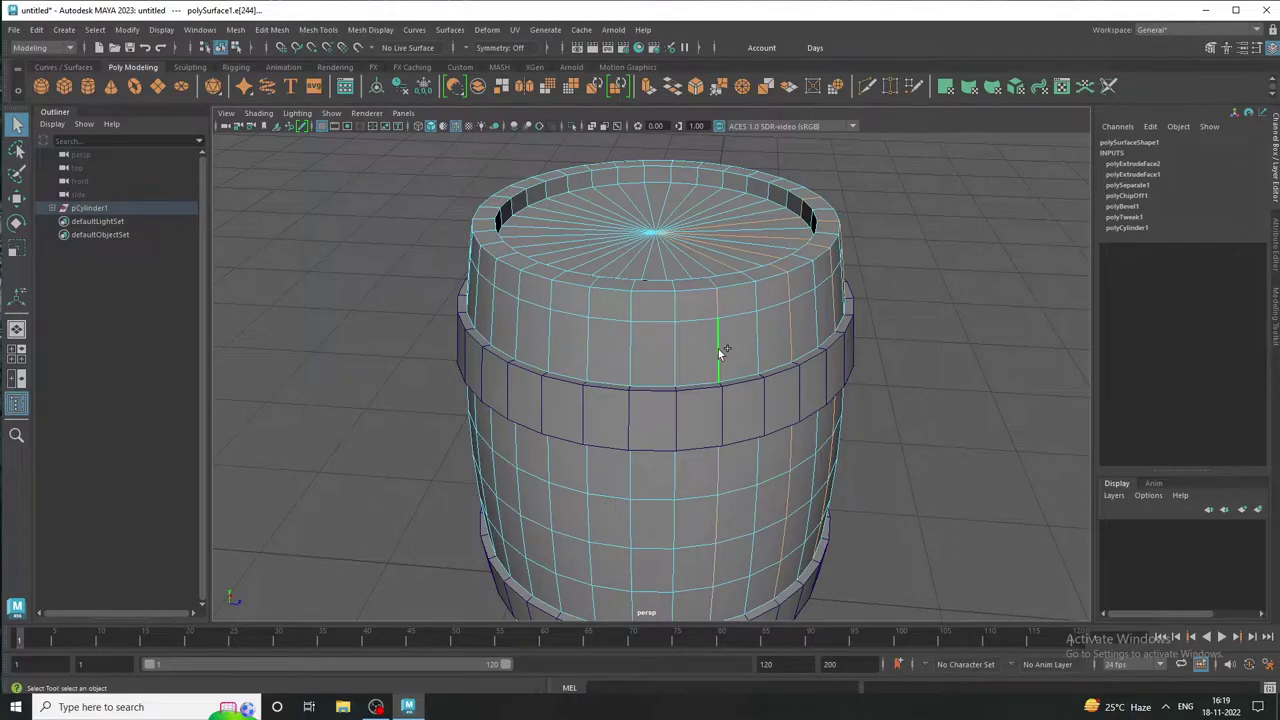
shift+click(629, 350)
mouse_move(454, 316)
alt+mouse_down()
mouse_move(574, 326)
mouse_move(497, 361)
mouse_move(691, 357)
mouse_move(629, 362)
mouse_move(620, 355)
mouse_move(663, 354)
mouse_move(570, 346)
mouse_move(600, 349)
mouse_move(527, 376)
mouse_move(466, 366)
mouse_move(447, 383)
mouse_move(509, 380)
mouse_move(831, 434)
mouse_move(678, 405)
mouse_move(647, 418)
mouse_move(826, 455)
mouse_move(790, 470)
mouse_move(768, 346)
mouse_move(731, 352)
mouse_move(723, 329)
mouse_move(678, 413)
mouse_move(797, 414)
mouse_move(569, 433)
alt+mouse_up()
mouse_move(895, 435)
alt+mouse_down()
mouse_move(726, 426)
mouse_move(880, 420)
alt+mouse_up()
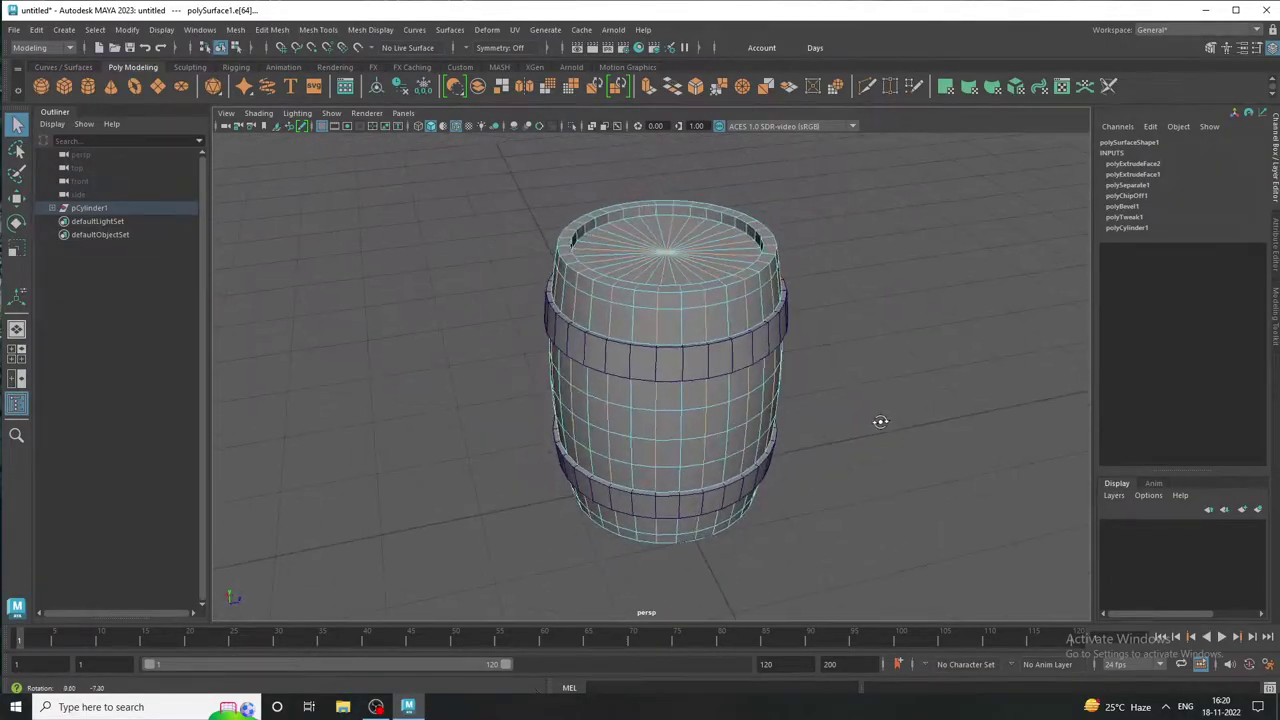
Bevel the selected vertical edges from Edit Mesh, trying fractions of 0.1 and 0.2
click(270, 30)
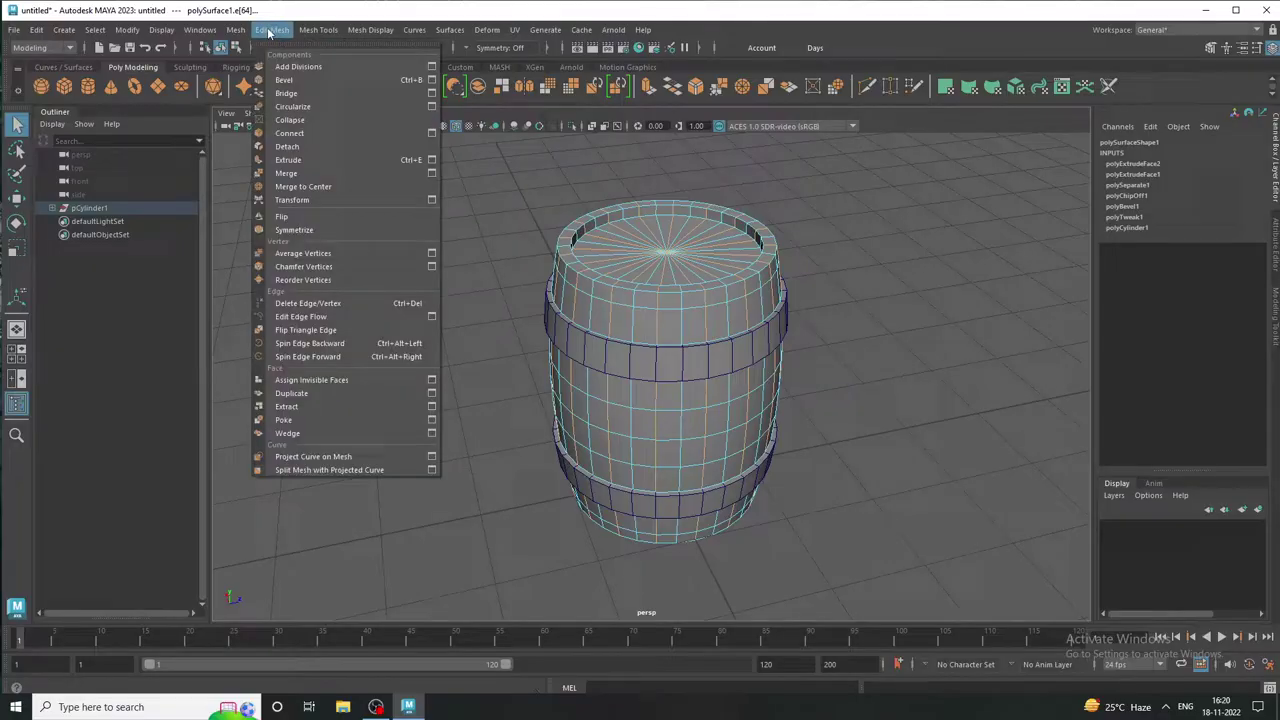
click(284, 80)
scroll(801, 314, up, 2)
scroll(801, 314, up, 1)
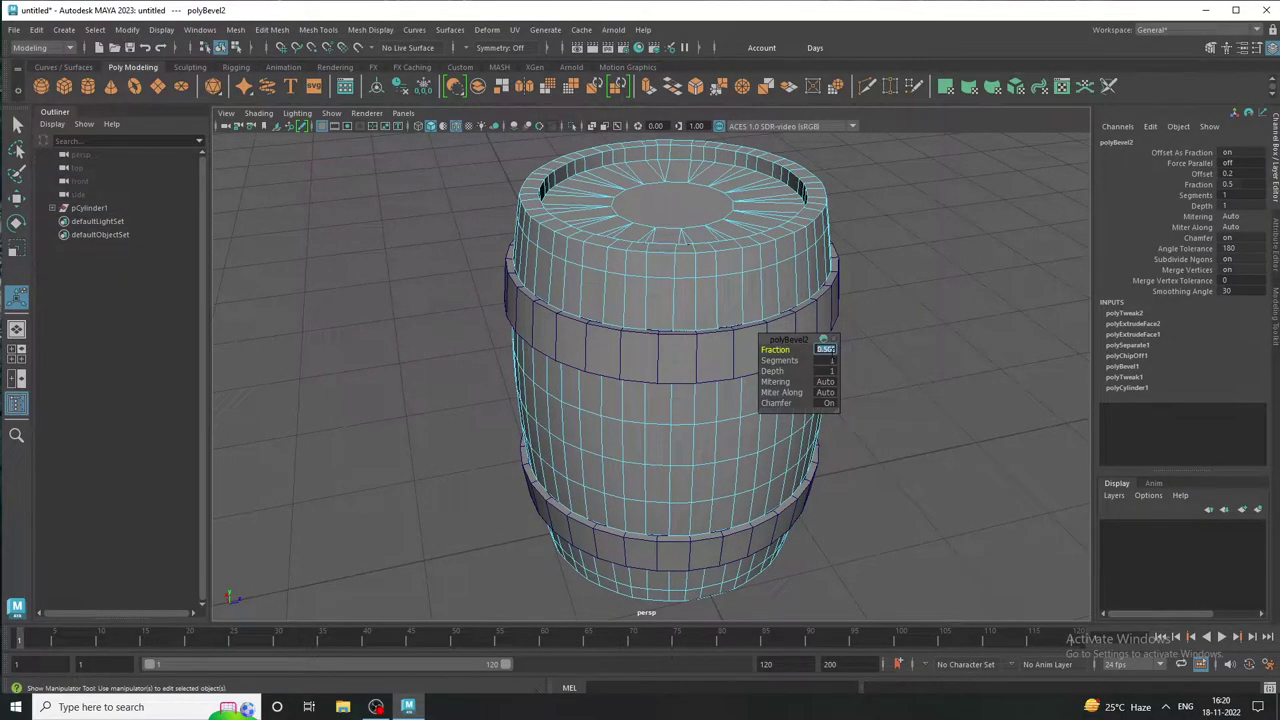
text(2)
key(Return)
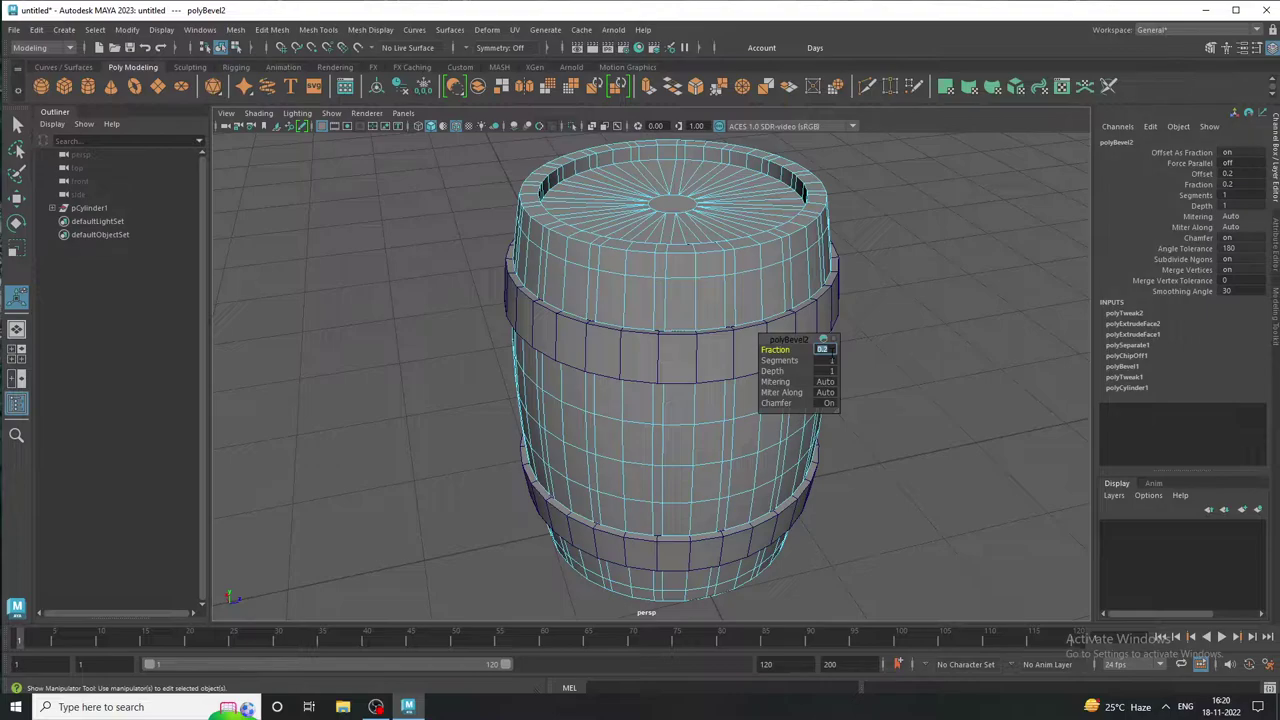
key(BackSpace)
text(1)
key(Return)
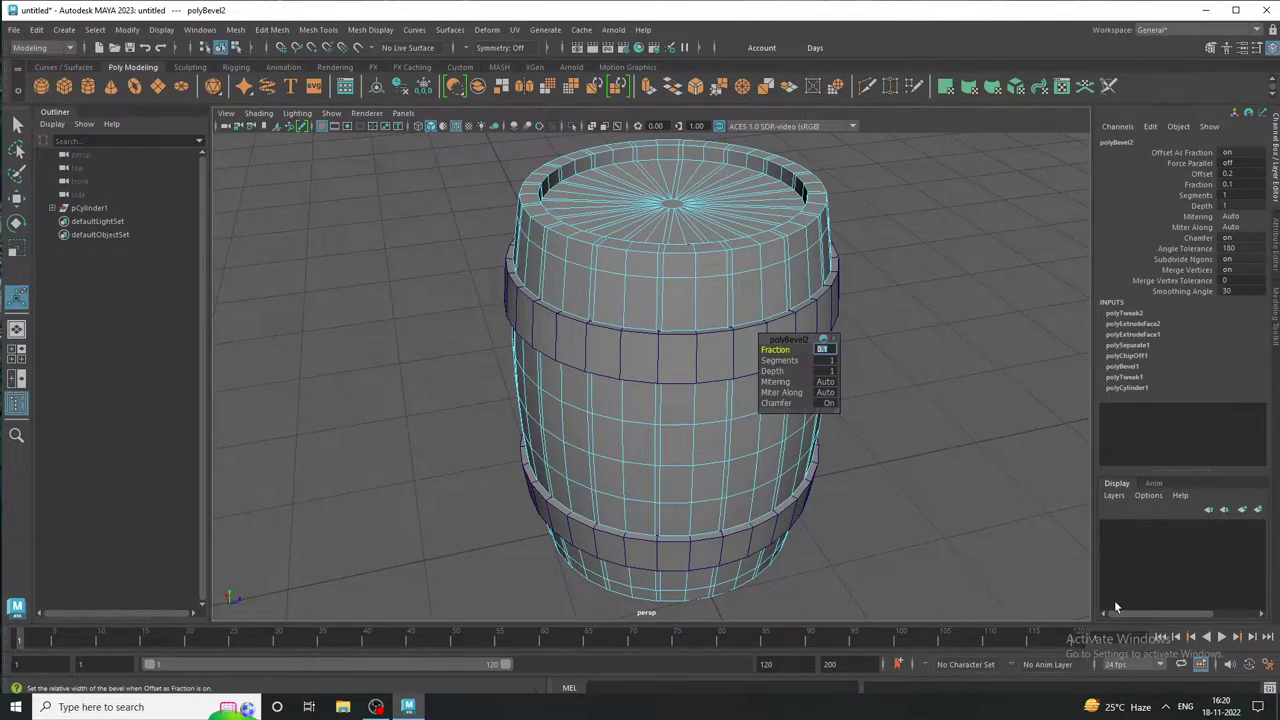
key(Return)
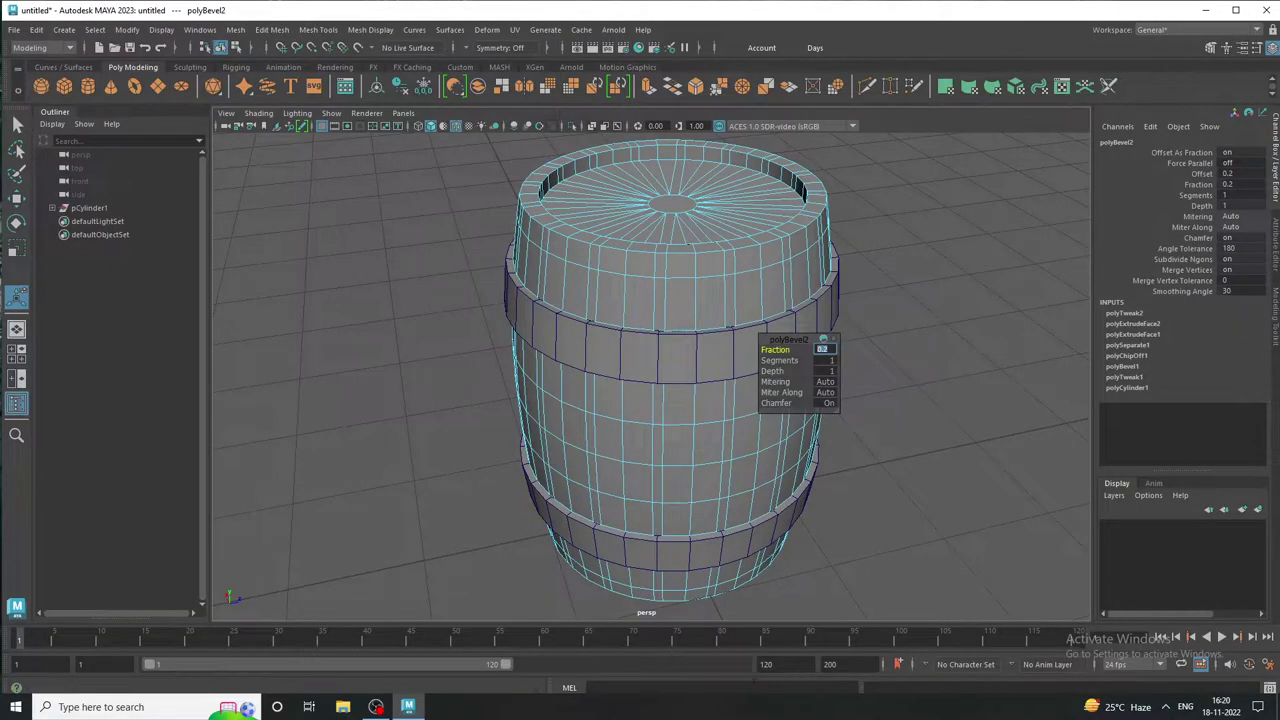
Inspect the bevelled barrel from the side and undo the bevel entirely
alt+drag(472, 523, 460, 380)
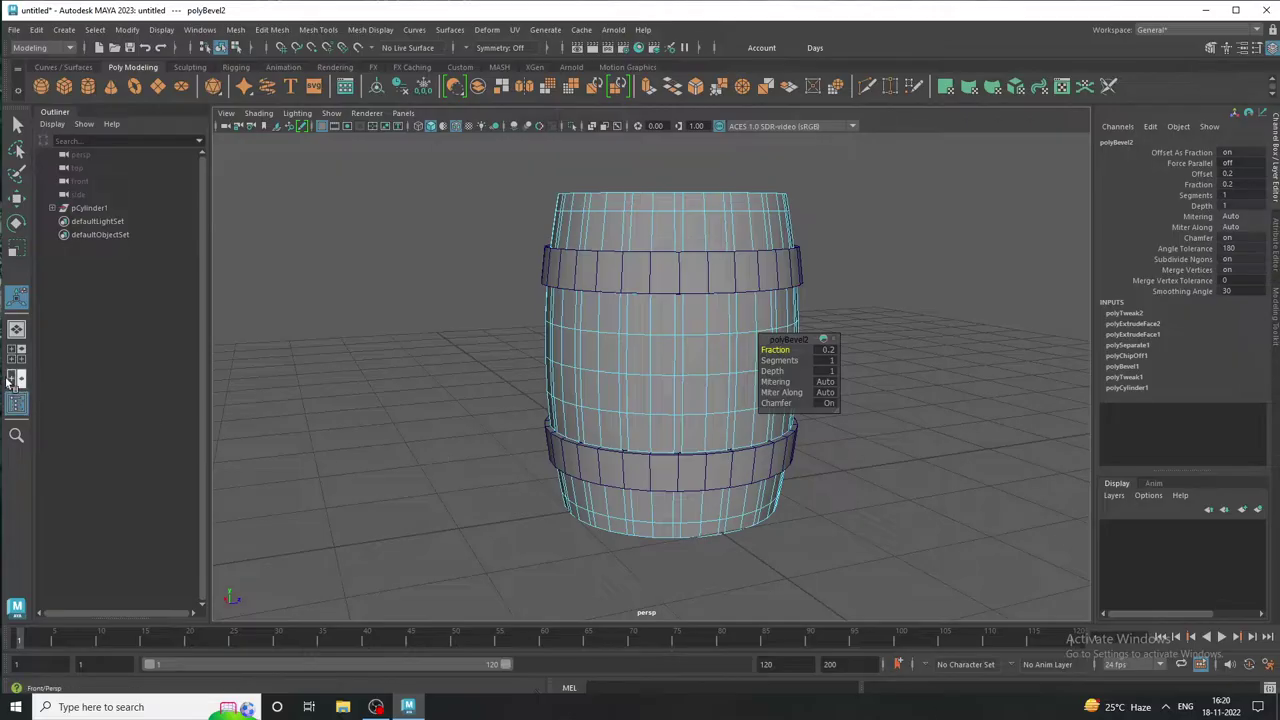
key(space)
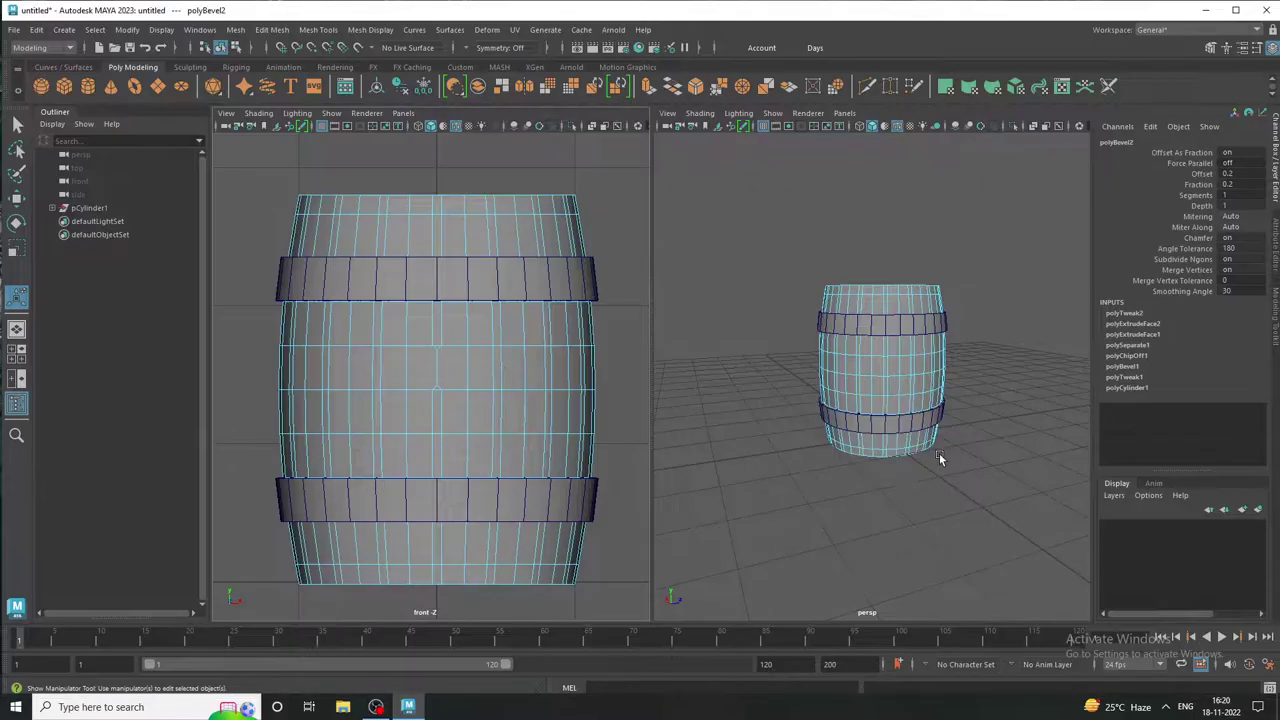
key(space)
mouse_move(905, 413)
alt+mouse_down()
mouse_move(737, 471)
mouse_move(634, 480)
alt+mouse_up()
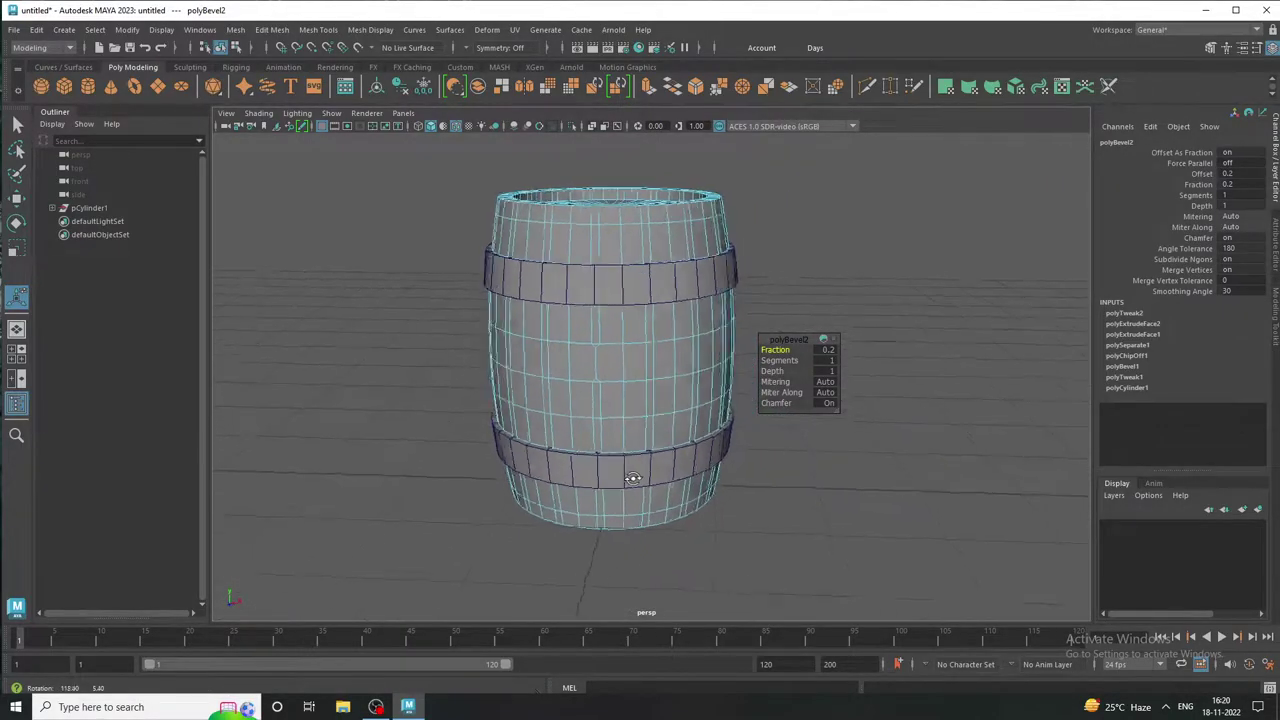
middle_drag(629, 480, 735, 485)
key(ctrl+z)
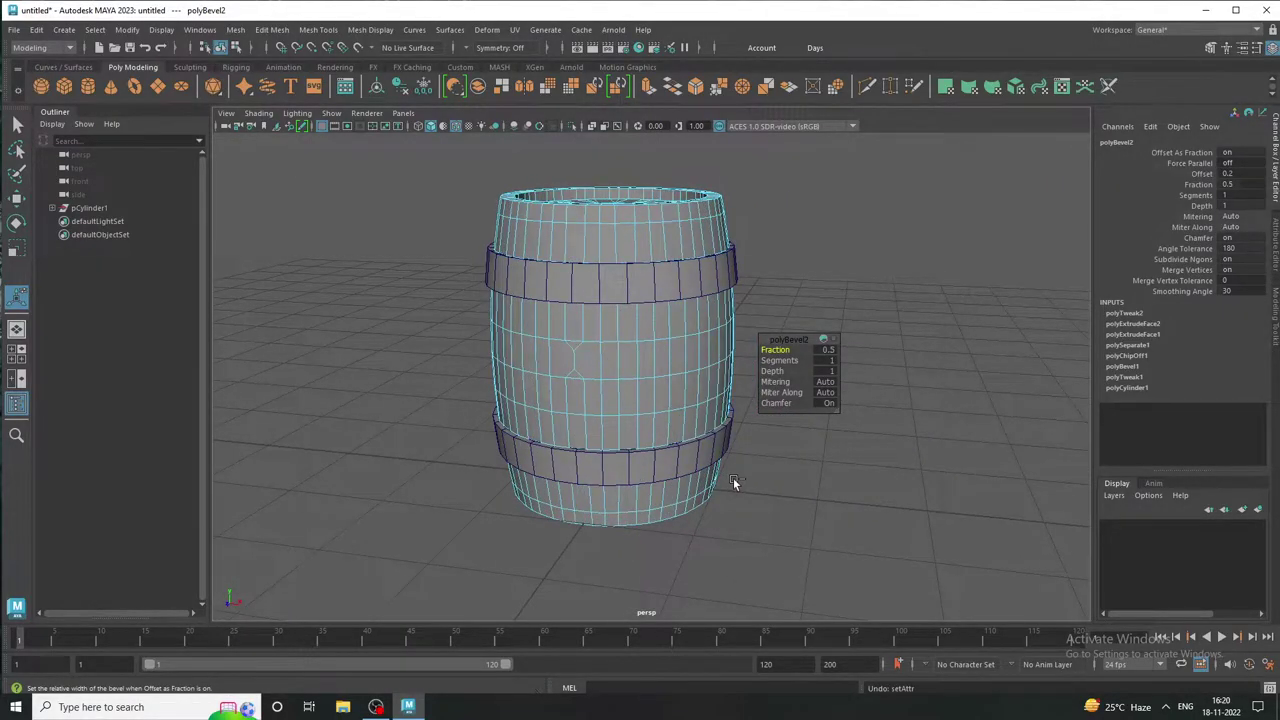
key(ctrl+z)
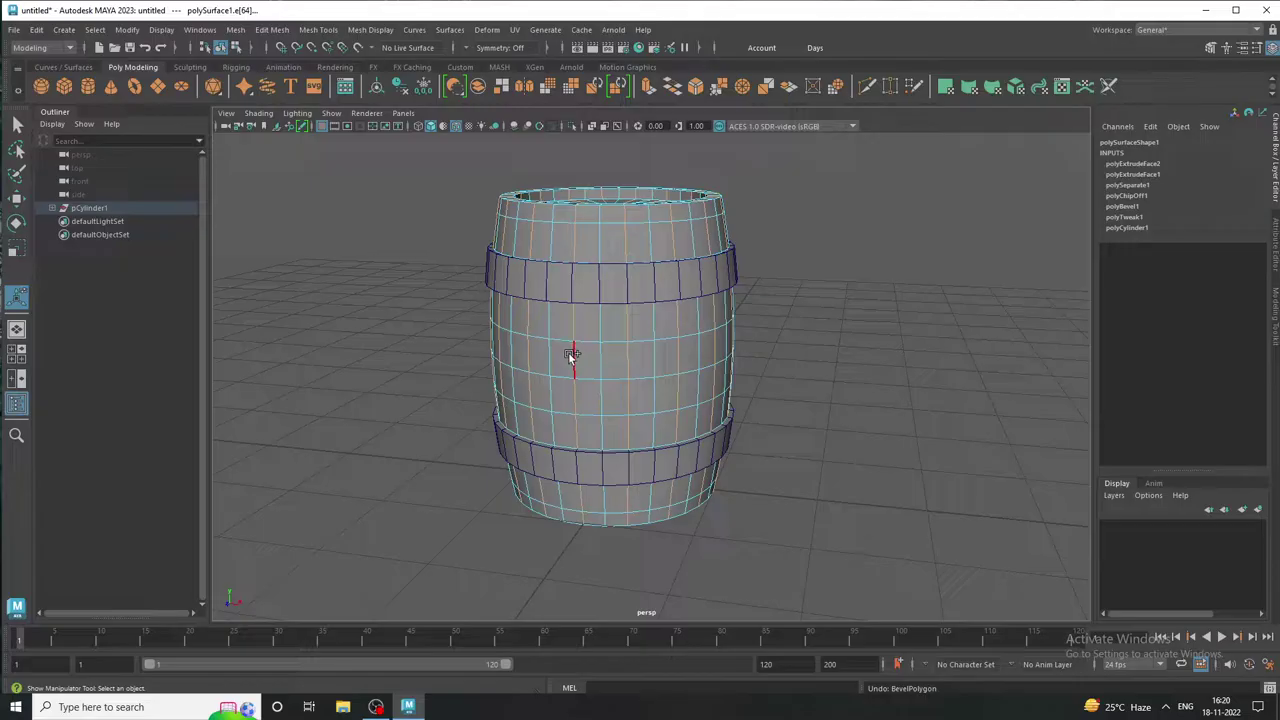
mouse_move(916, 475)
alt+mouse_down()
mouse_move(794, 374)
mouse_move(869, 463)
mouse_move(991, 460)
mouse_move(992, 433)
alt+mouse_up()
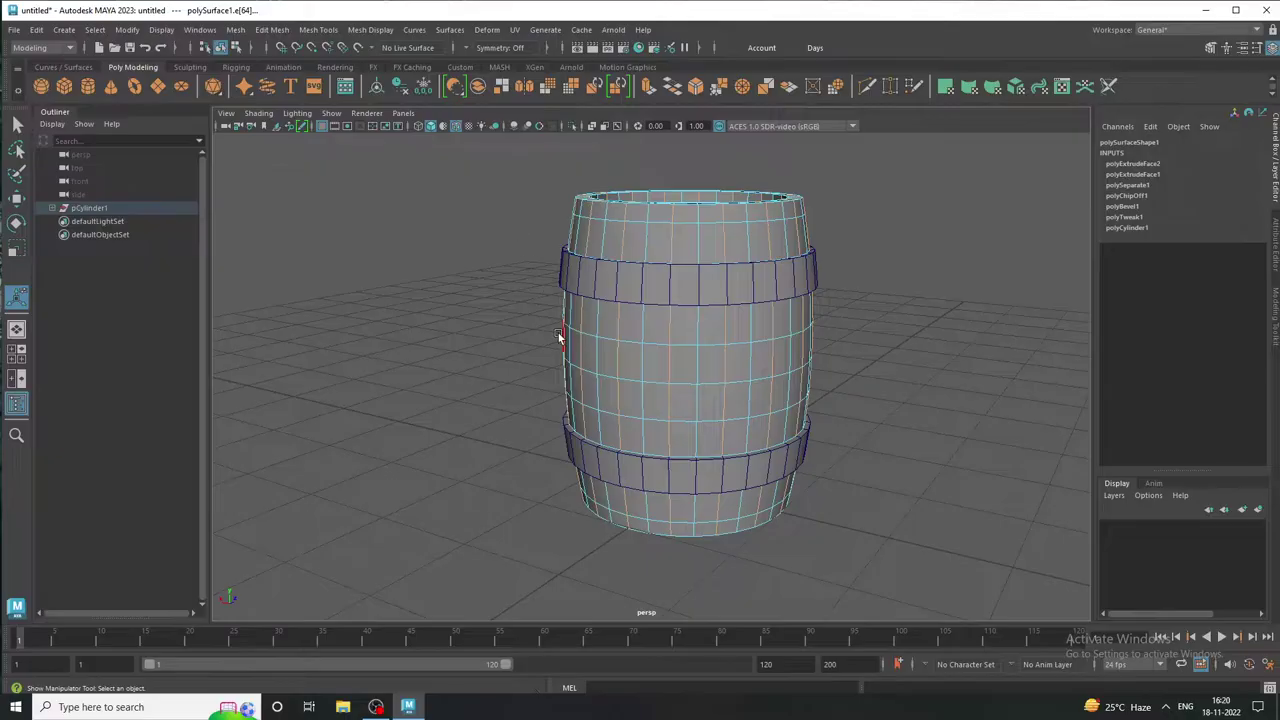
Re-bevel the edges with Ctrl+B and set the Fraction to 0.2
key(ctrl+b)
click(827, 350)
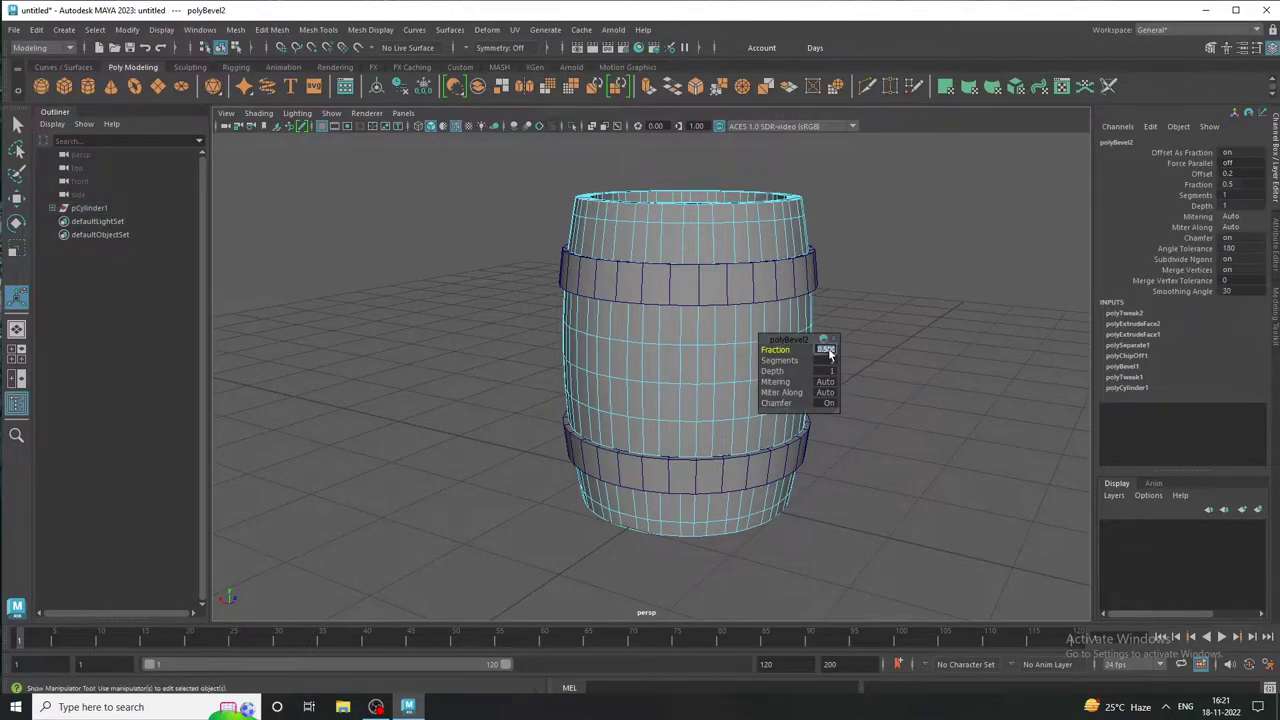
text(.2)
key(Return)
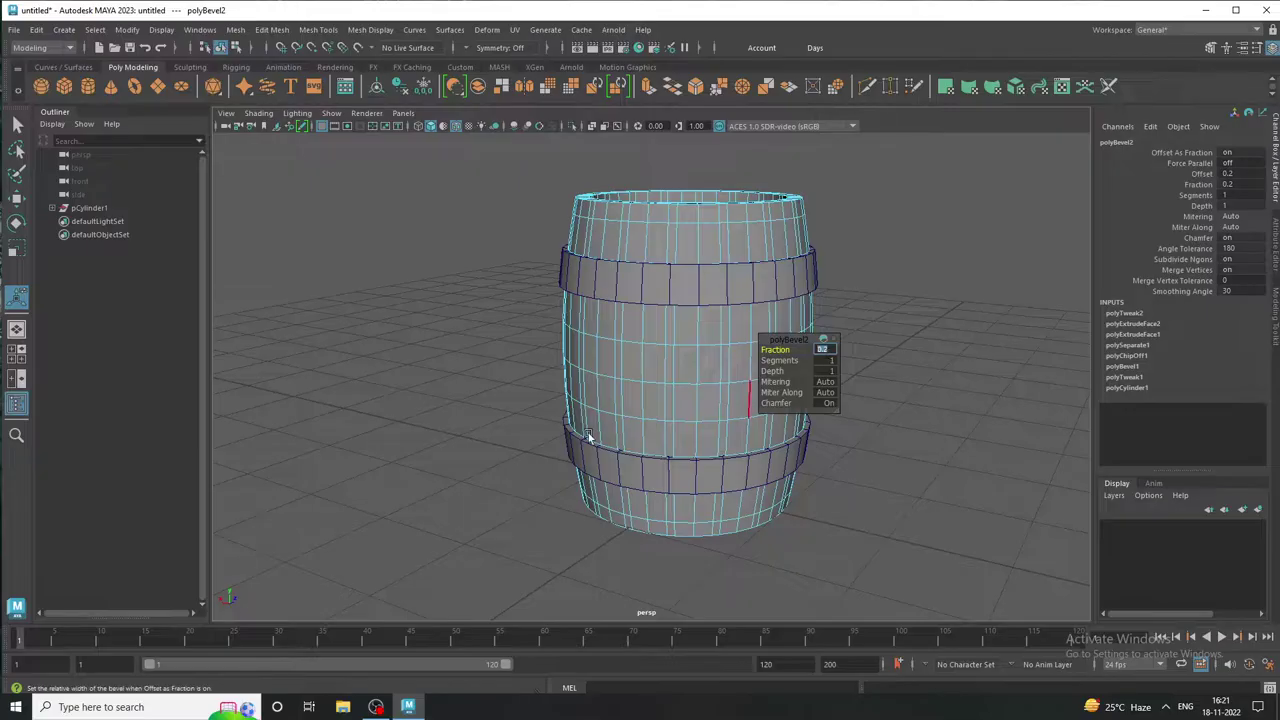
alt+drag(405, 385, 379, 421)
Switch to the side-by-side front and perspective layout and undo the bevel
click(16, 378)
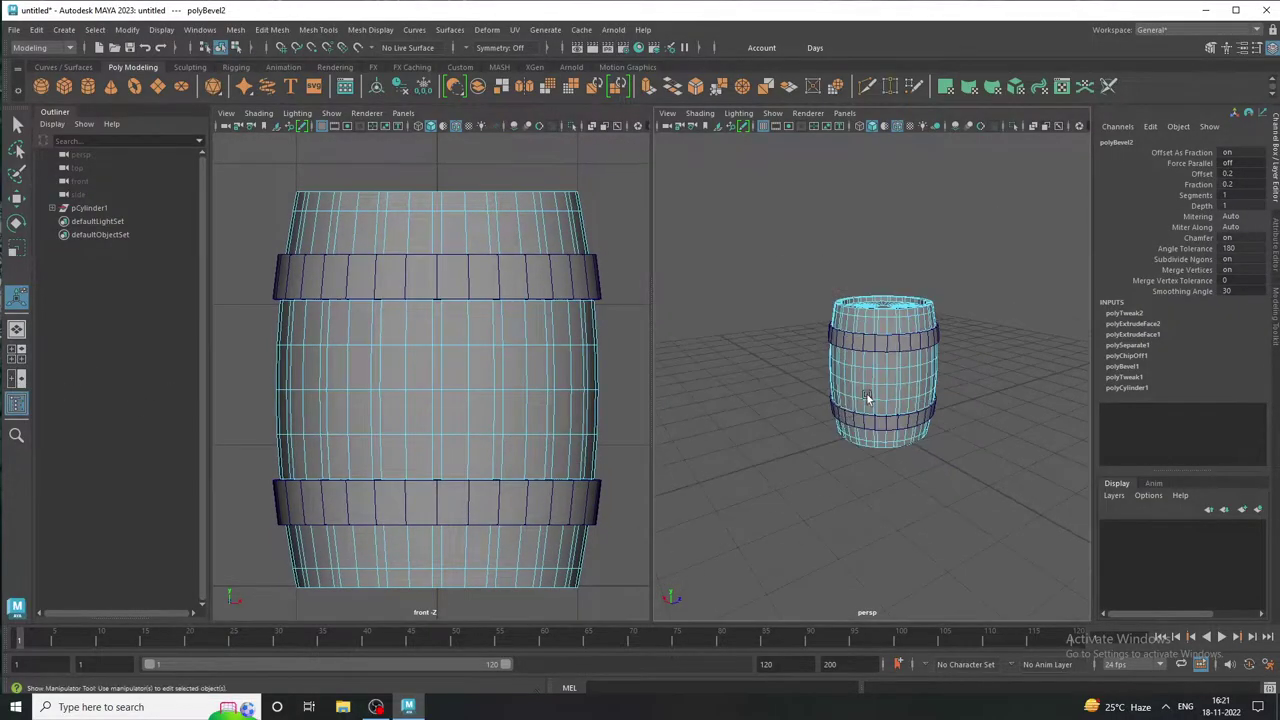
scroll(867, 394, up, 5)
scroll(1001, 450, down, 1)
alt+drag(1001, 450, 999, 478)
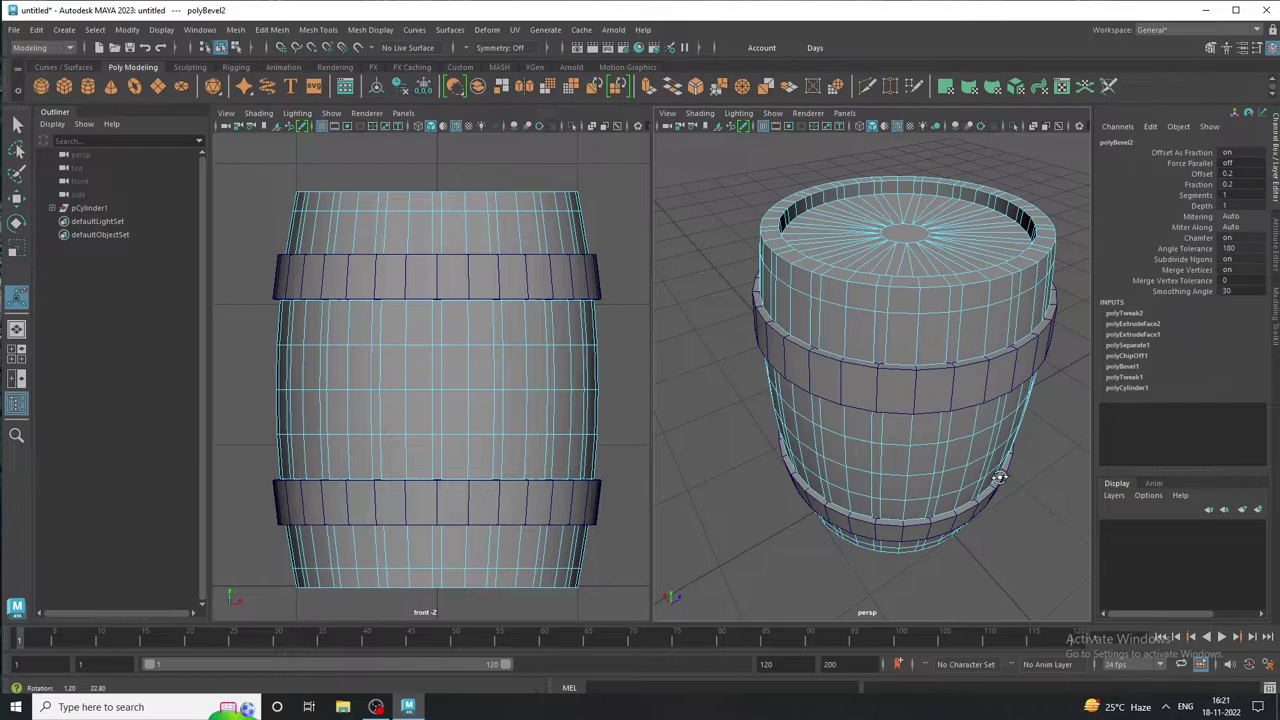
key(ctrl+z)
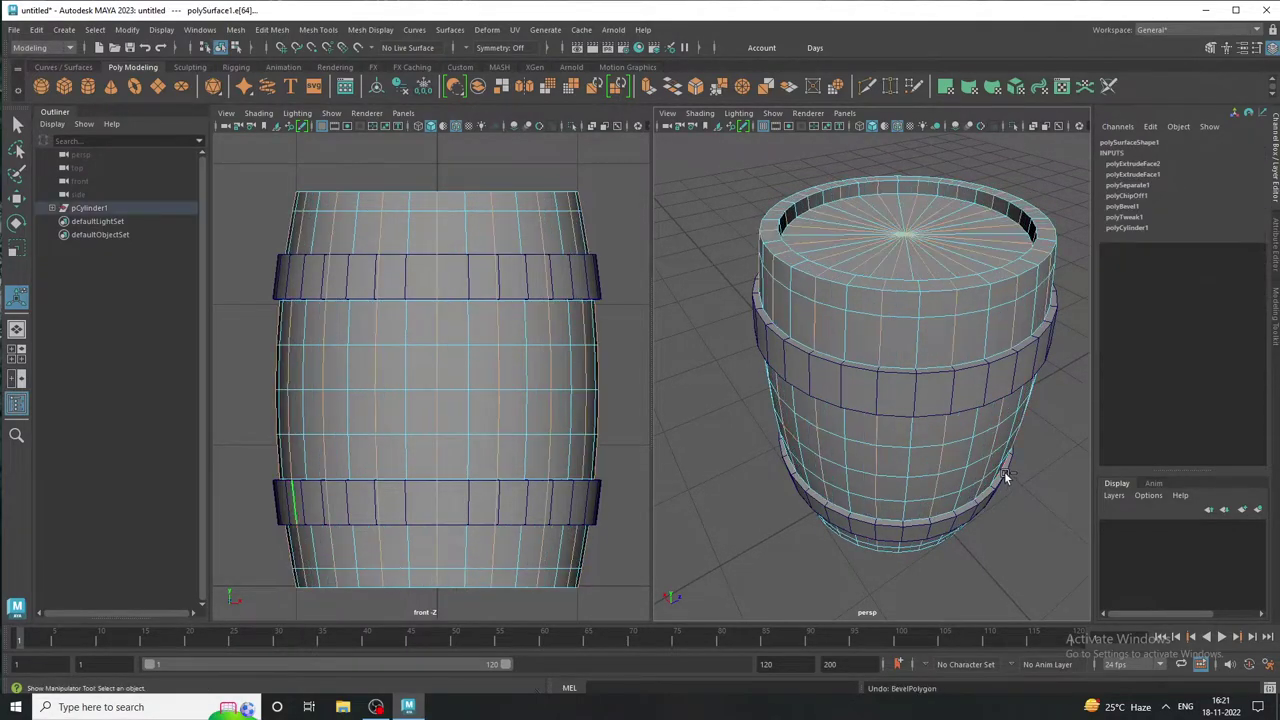
Re-bevel the seam edges, settling on a Fraction of 0.14, then clear the selection
key(ctrl+b)
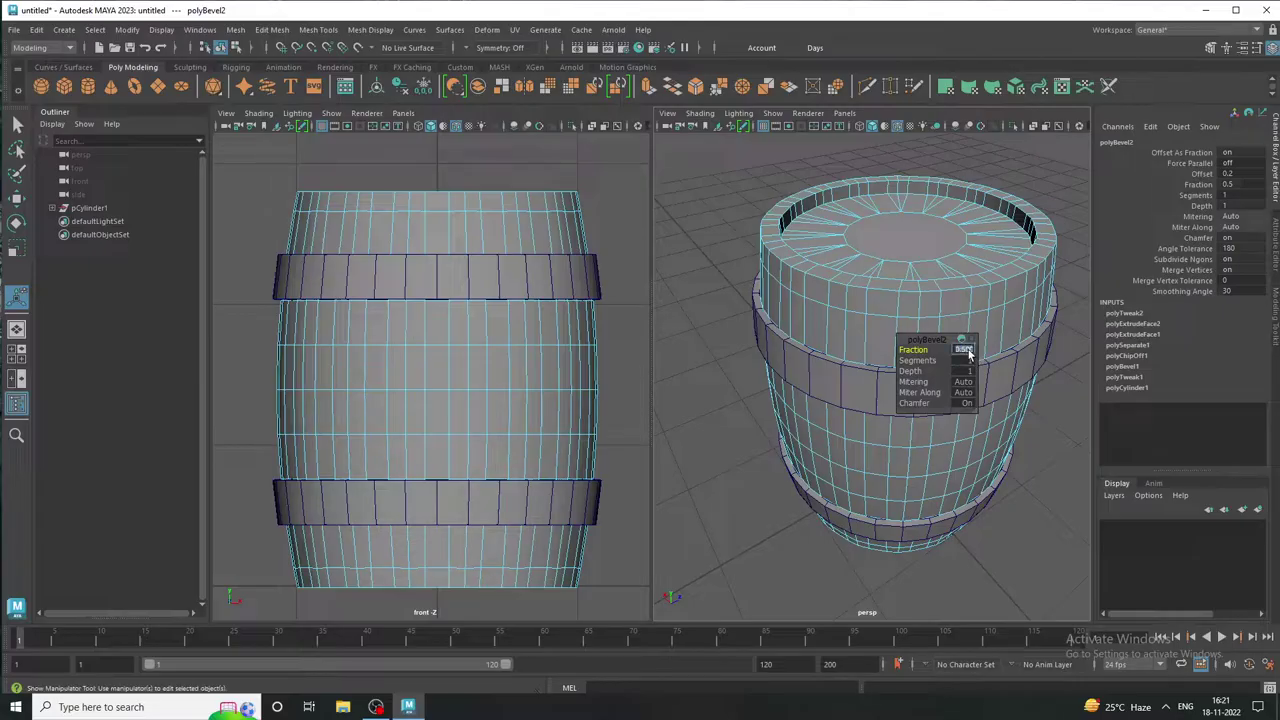
text(0.1)
key(Return)
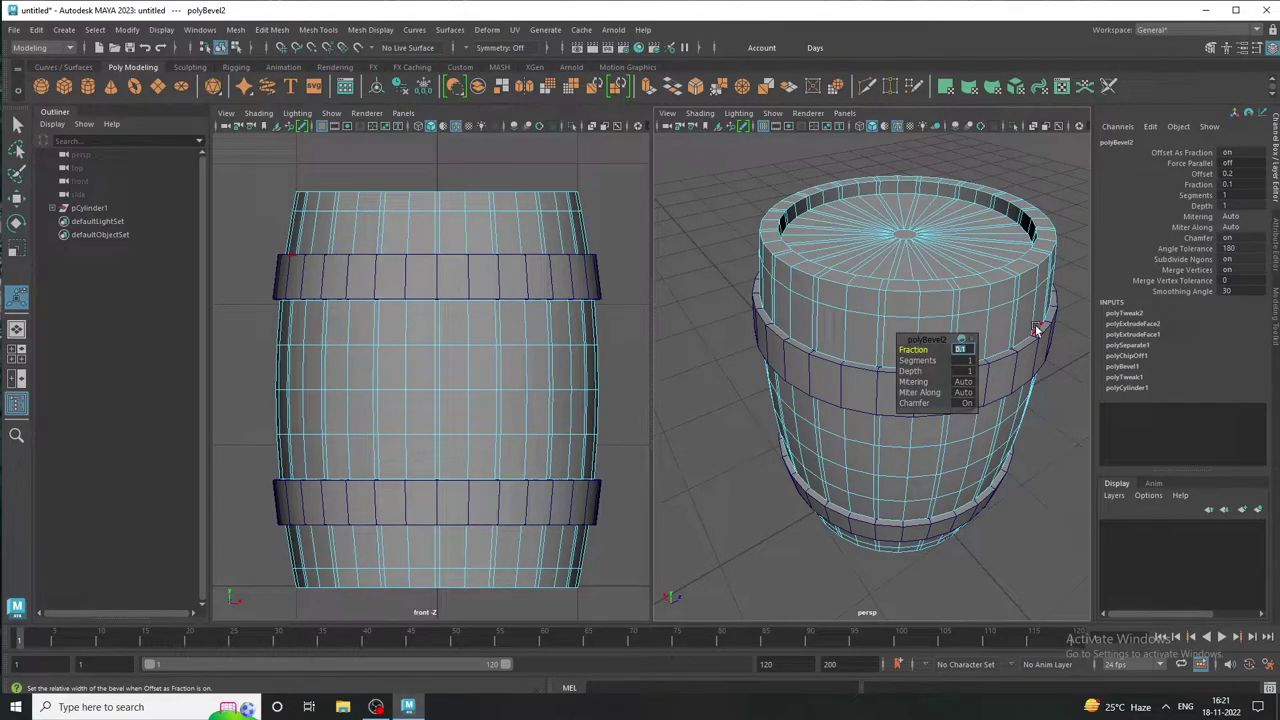
middle_drag(1048, 323, 1070, 320)
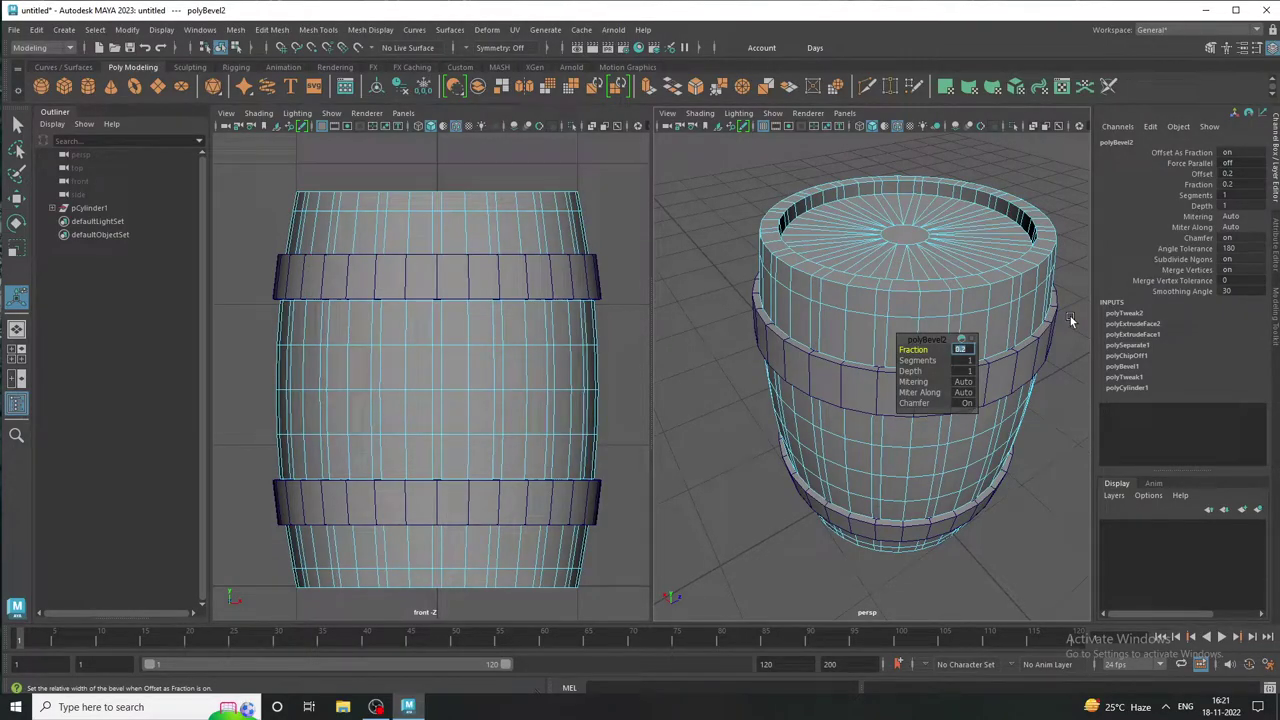
text(0.18)
key(Return)
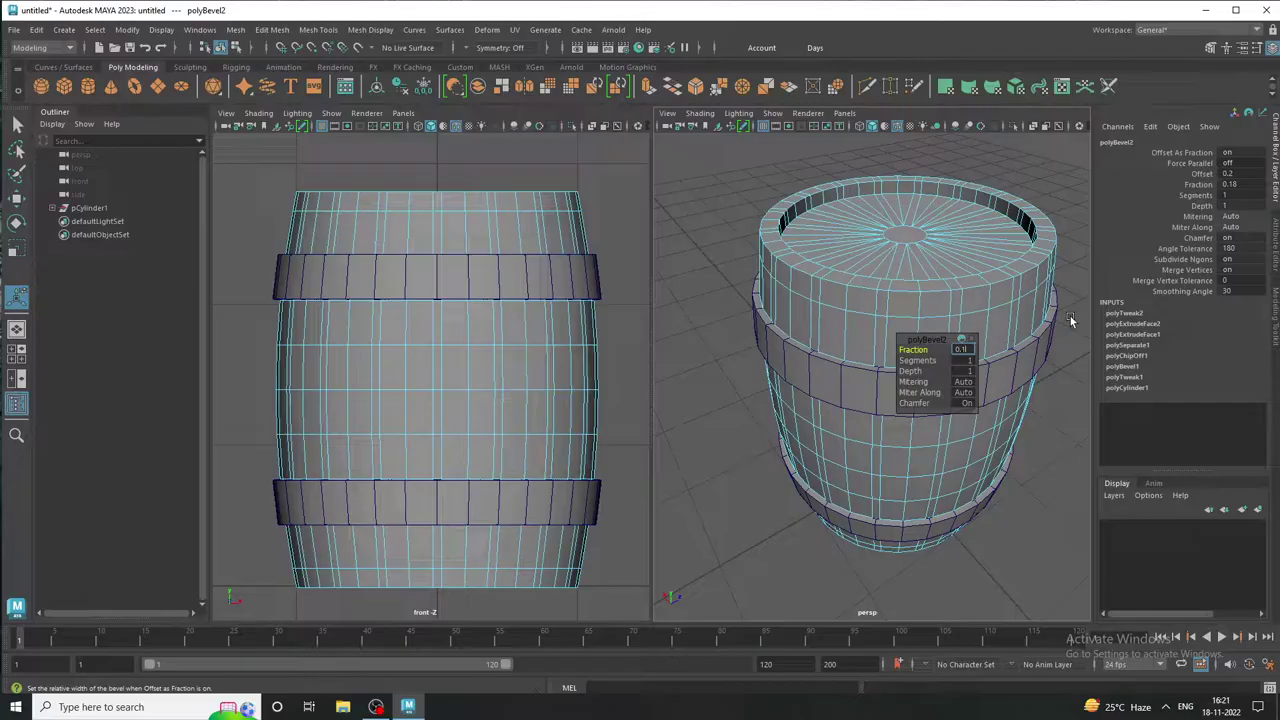
text(4)
key(Return)
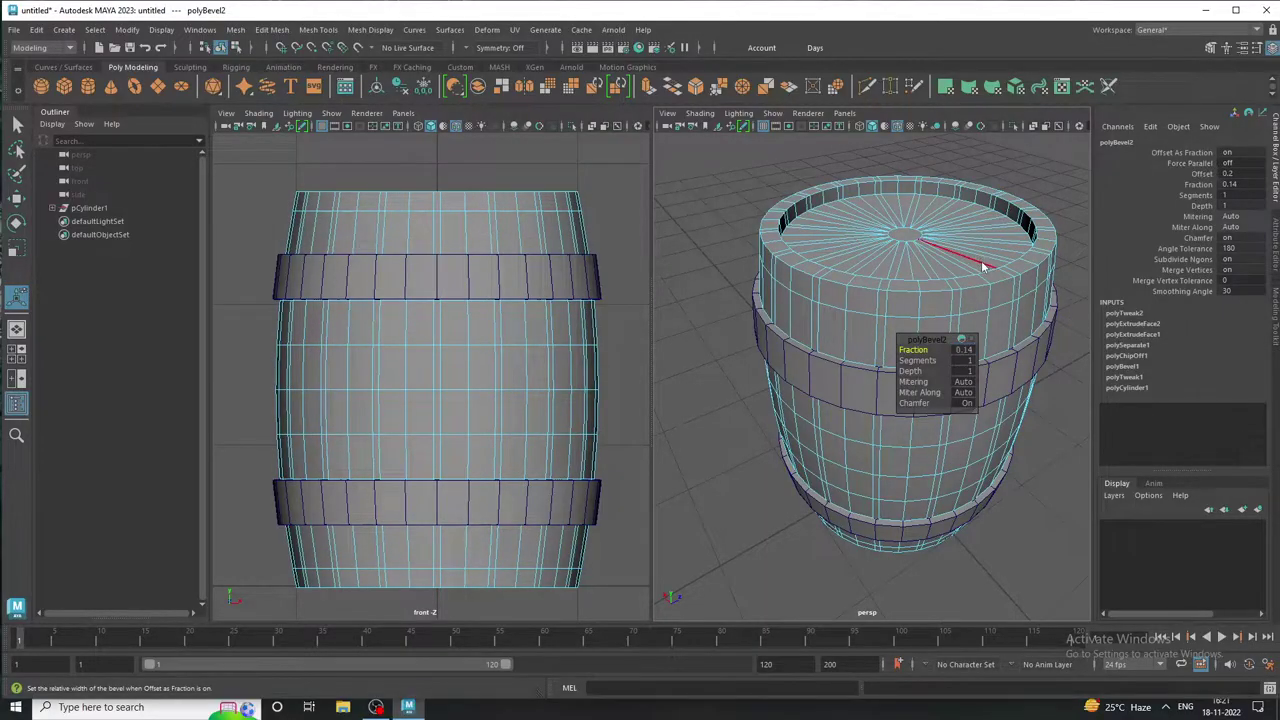
key(F8)
click(1028, 169)
scroll(940, 310, down, 3)
mouse_move(940, 310)
alt+mouse_down()
mouse_move(932, 273)
mouse_move(862, 470)
alt+mouse_up()
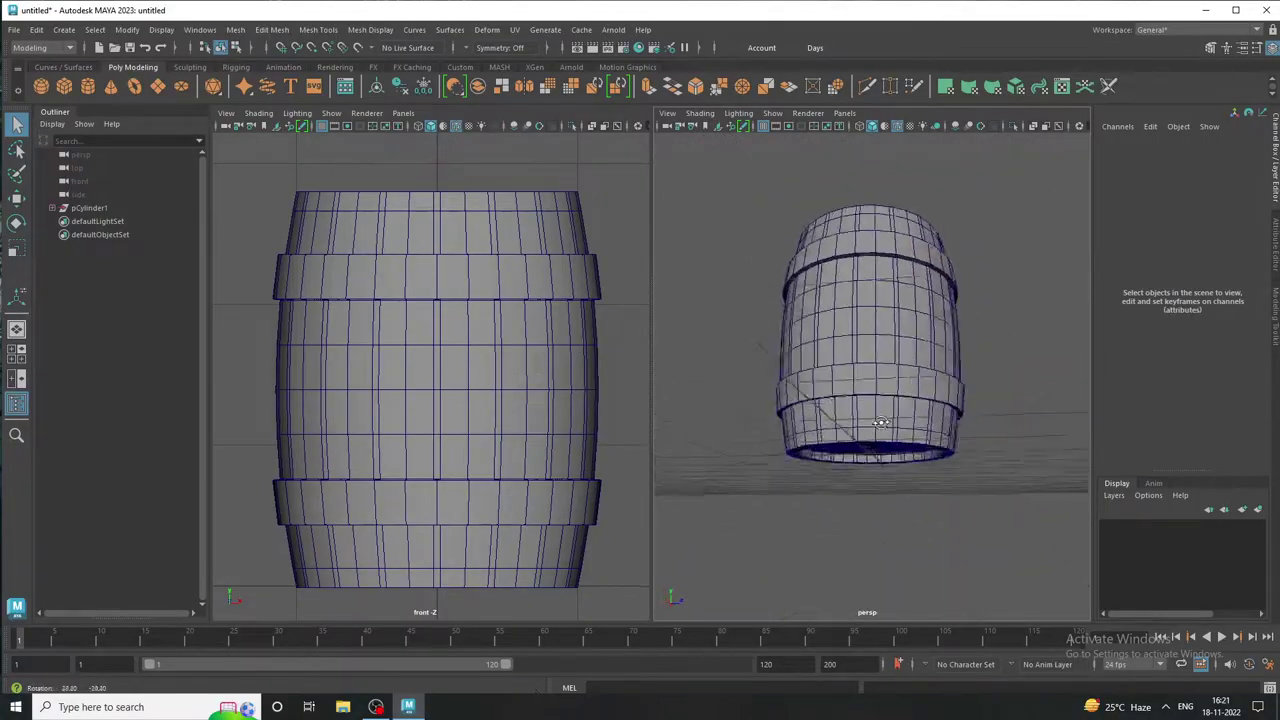
Select one vertical bevel strip's face loop on the barrel in face mode
click(450, 313)
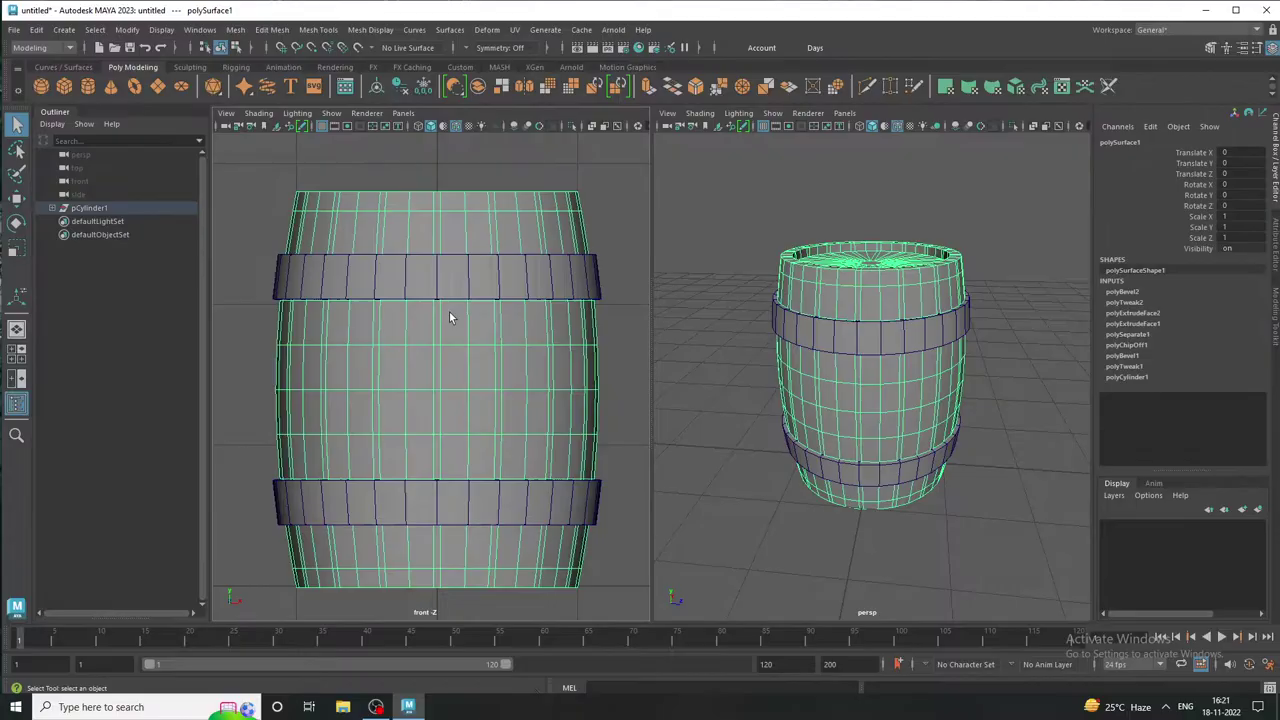
right_drag(449, 312, 450, 348)
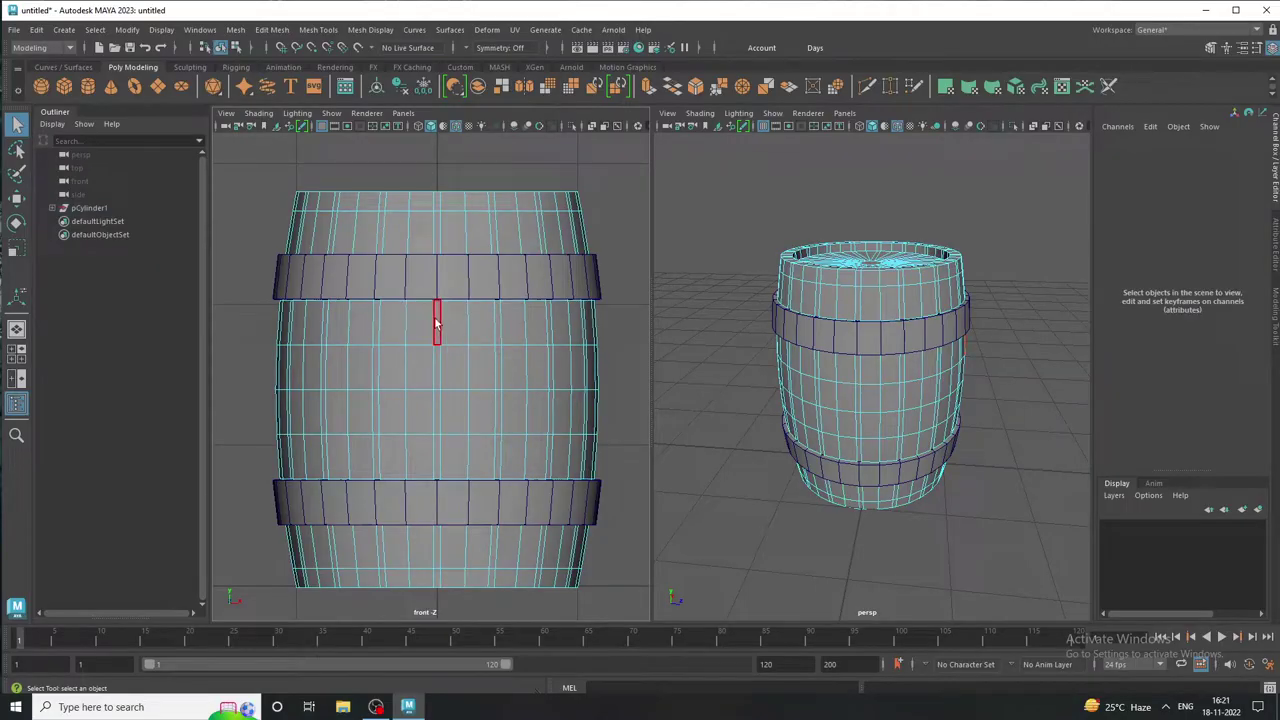
double_click(437, 340)
alt+drag(688, 392, 810, 400)
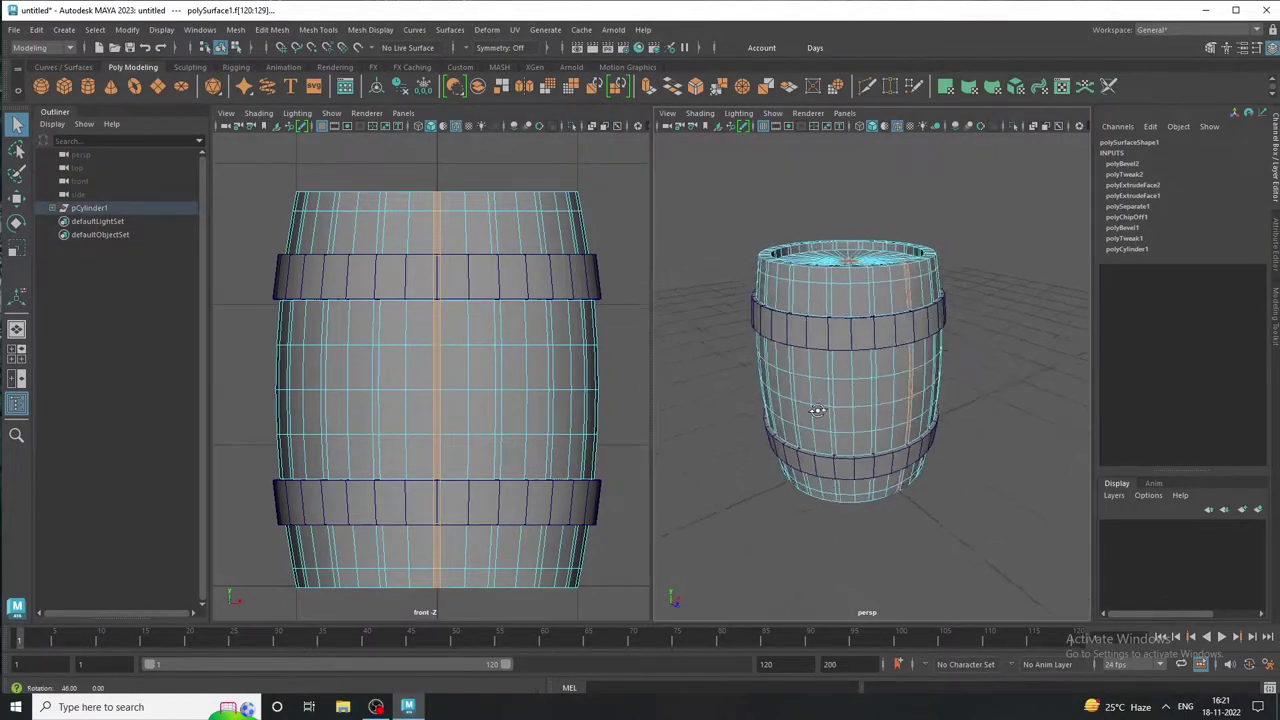
alt+right_drag(810, 400, 889, 380)
alt+drag(892, 381, 900, 409)
Use Select > Similar to pick all matching strips, then inspect them around the barrel
click(95, 30)
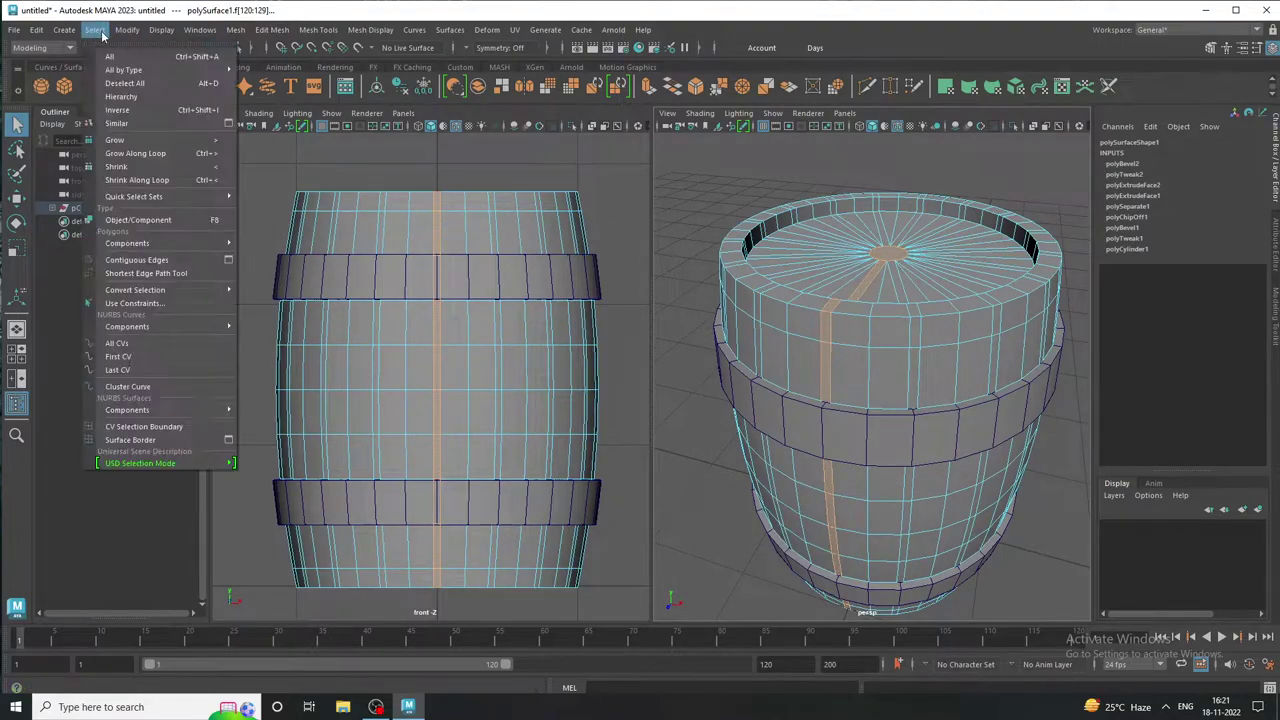
click(117, 123)
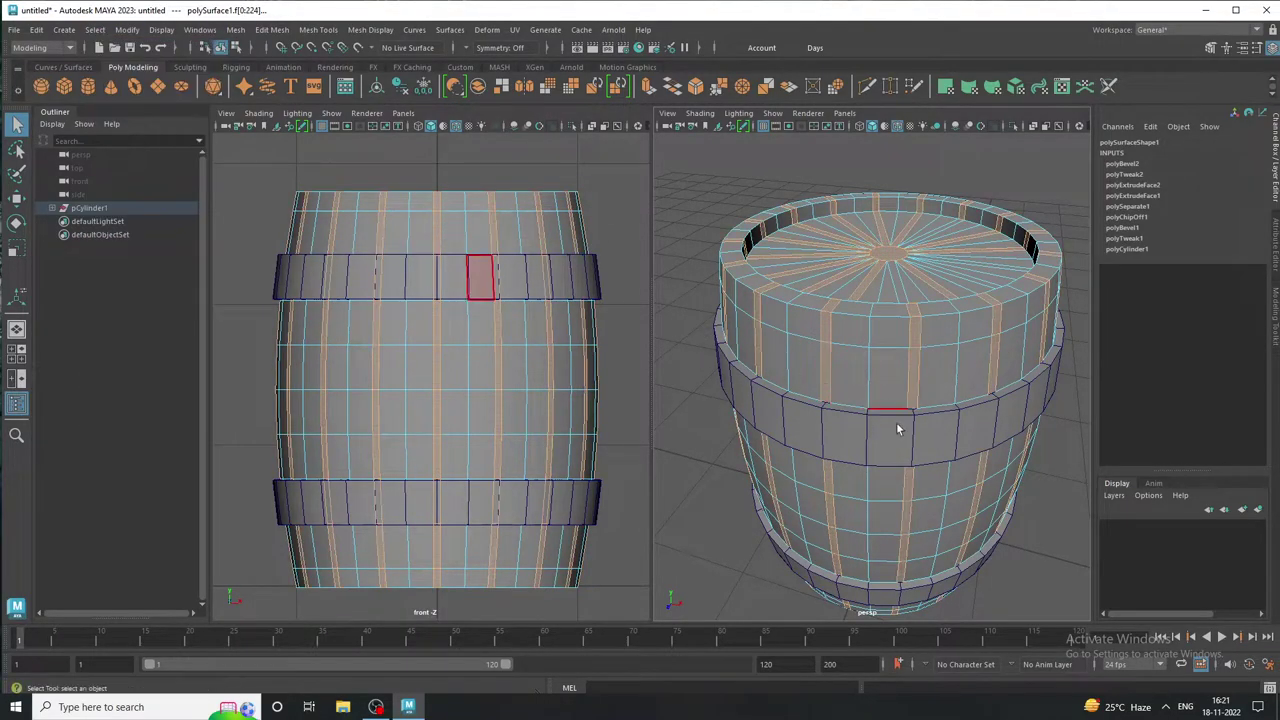
scroll(884, 421, down, 3)
alt+drag(884, 421, 857, 391)
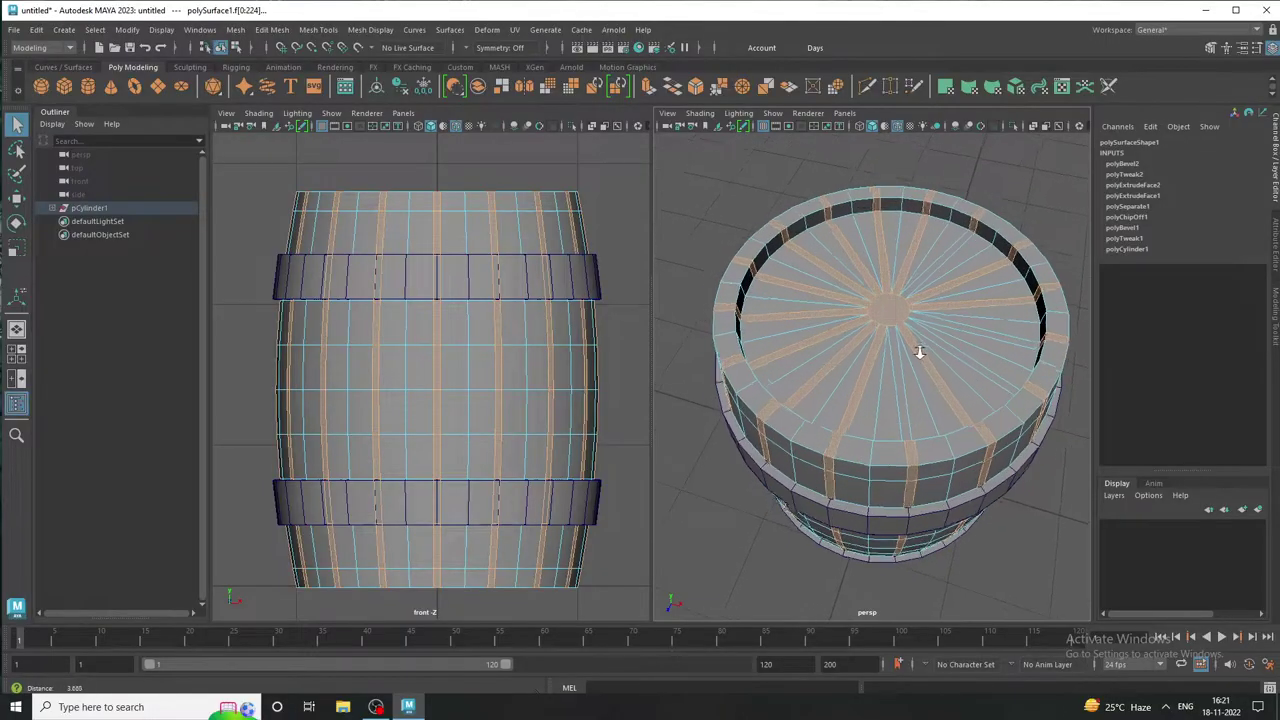
scroll(920, 349, up, 3)
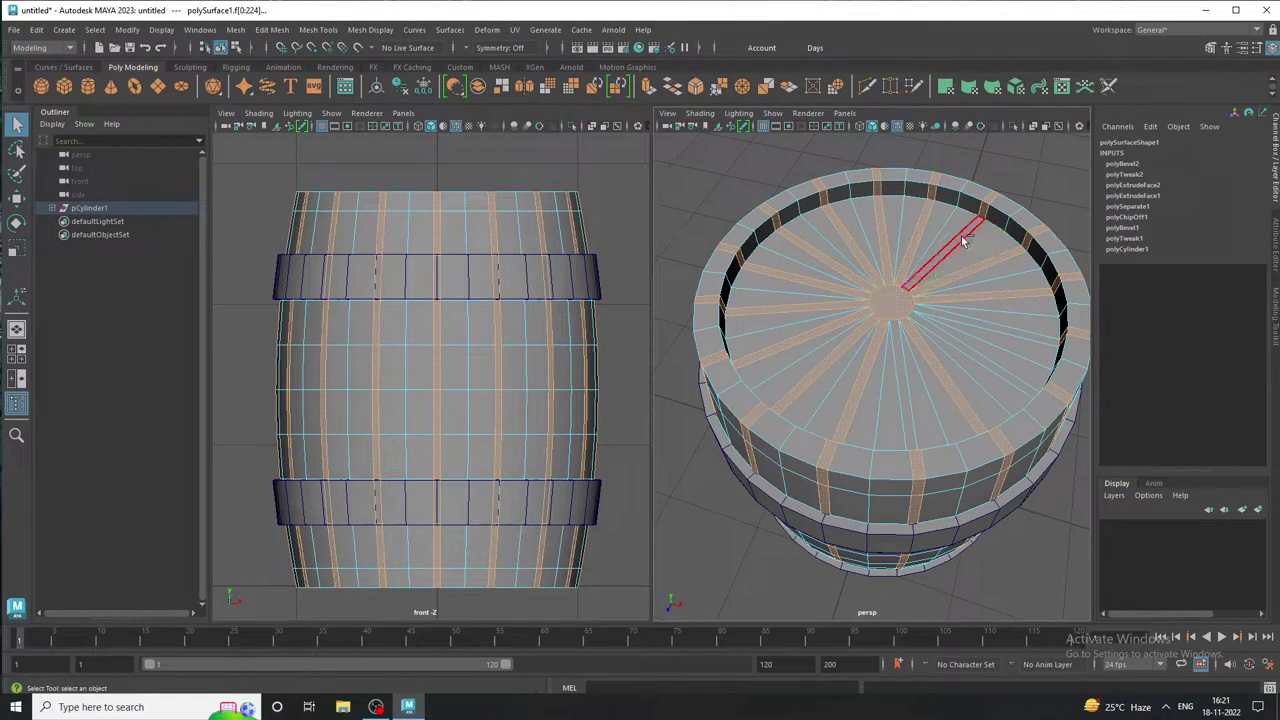
scroll(880, 468, down, 2)
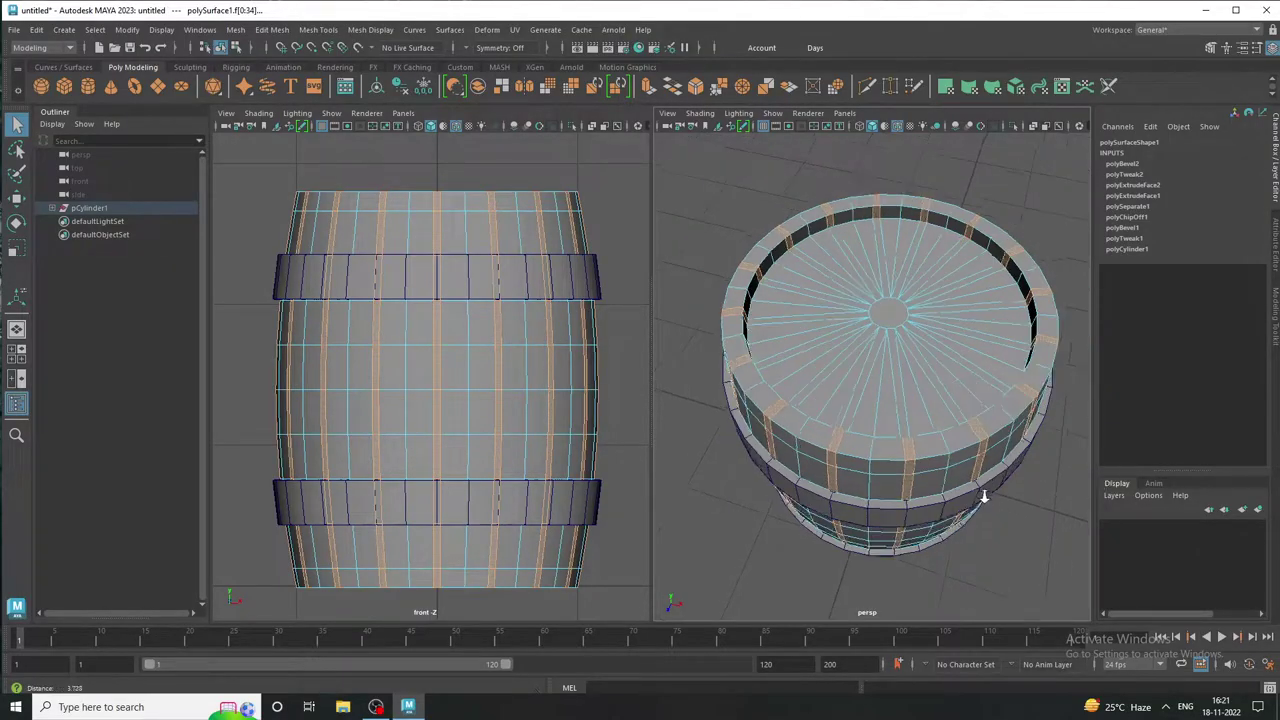
scroll(880, 468, down, 3)
alt+drag(880, 468, 863, 333)
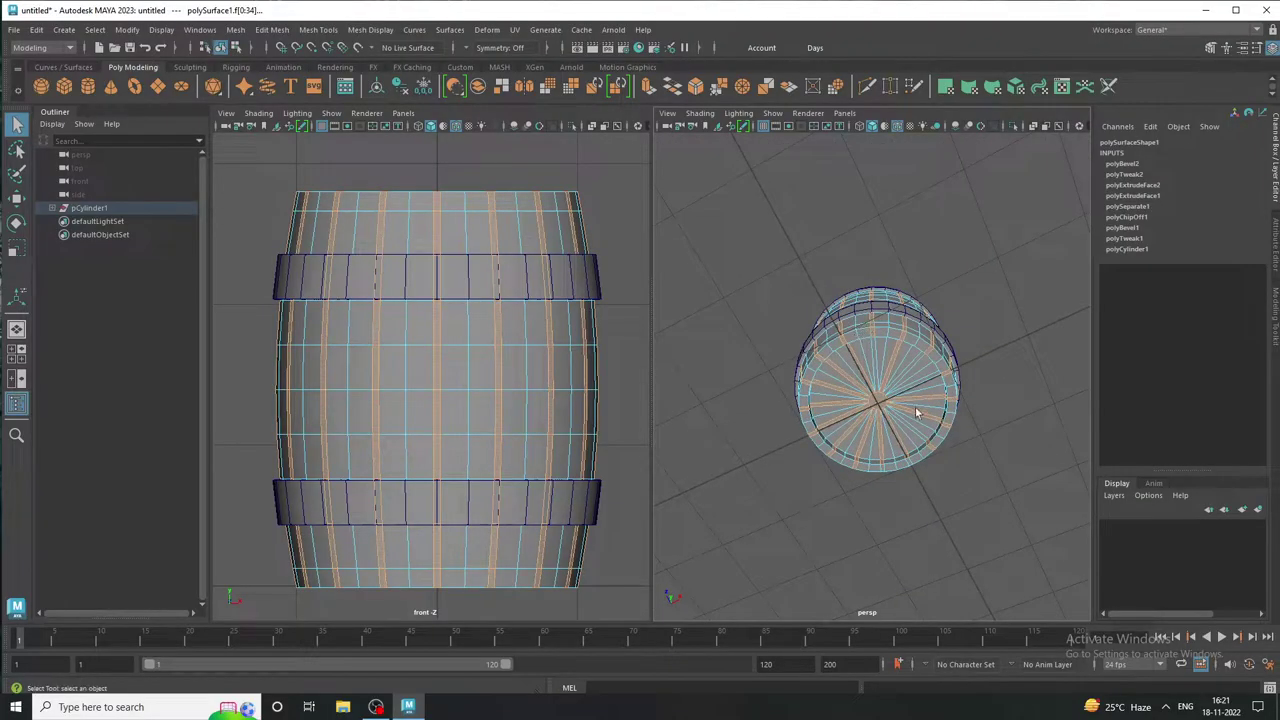
mouse_move(852, 426)
alt+mouse_down()
mouse_move(934, 562)
mouse_move(880, 514)
mouse_move(928, 470)
alt+mouse_up()
scroll(954, 420, up, 5)
scroll(954, 420, down, 1)
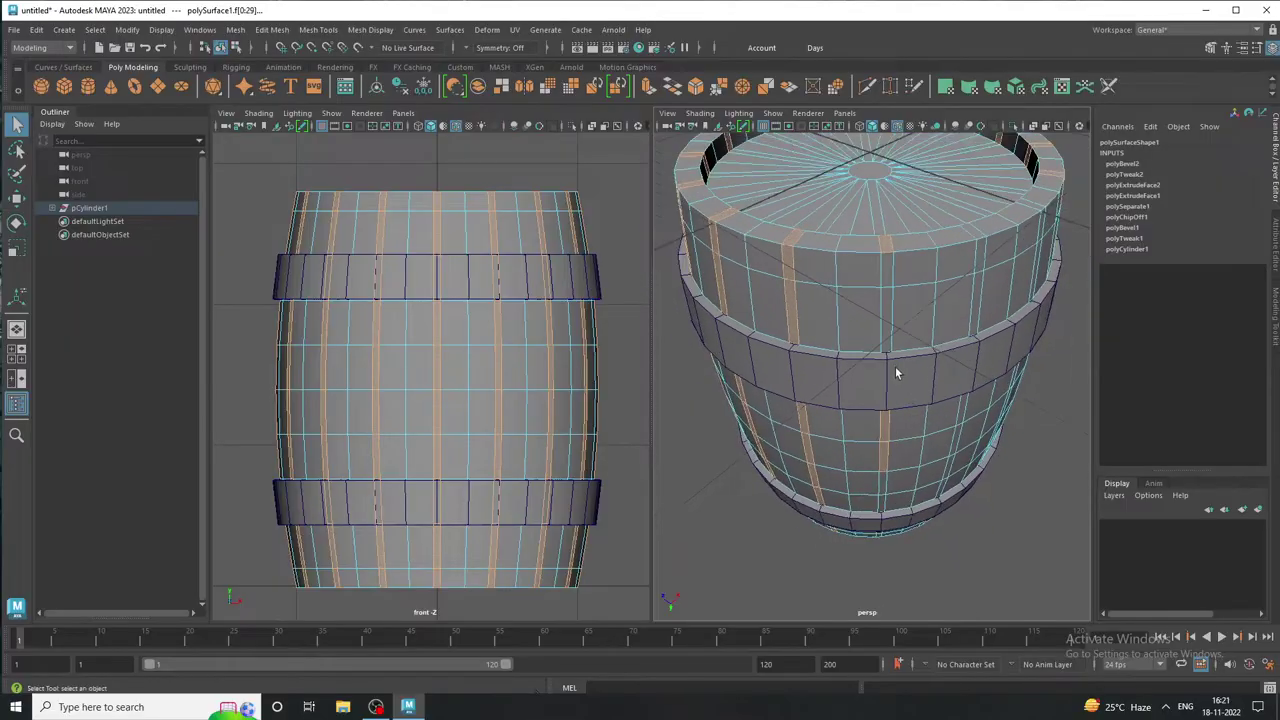
mouse_move(954, 380)
alt+mouse_down()
mouse_move(831, 381)
mouse_move(927, 550)
mouse_move(660, 521)
mouse_move(855, 517)
alt+mouse_up()
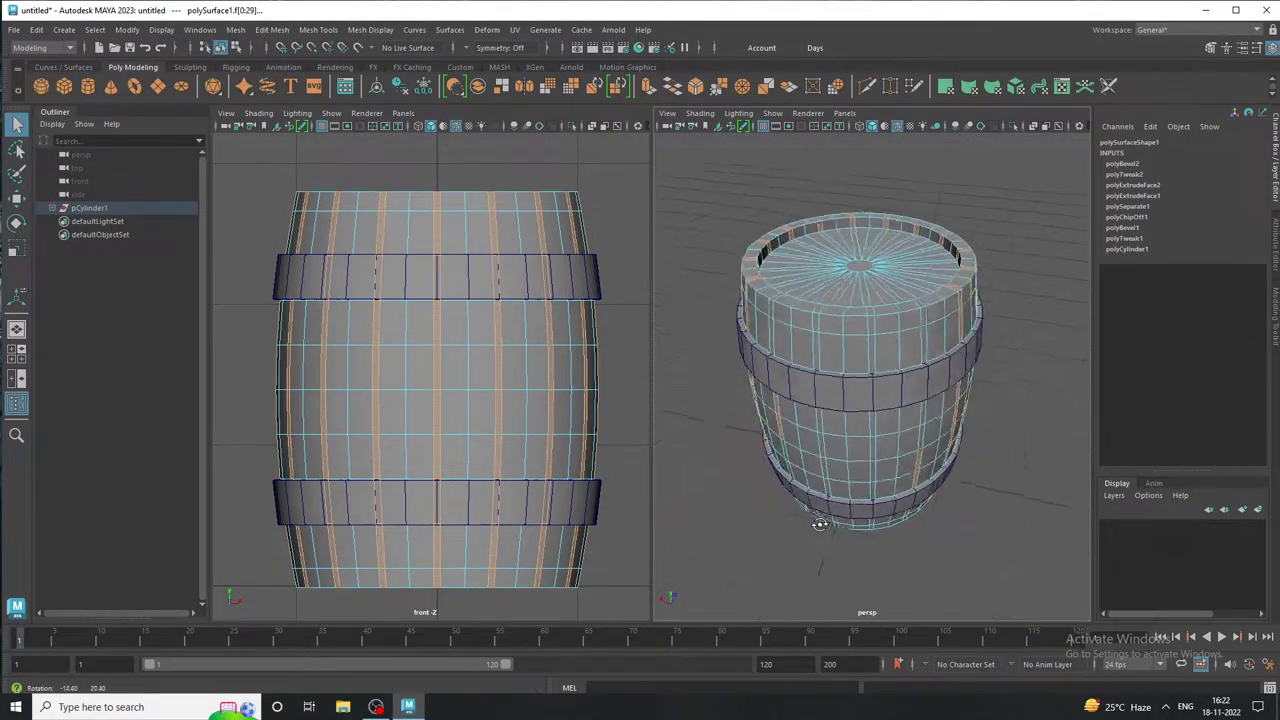
Try extending the selection to the whole barrel body, undoing it both times
double_click(808, 335)
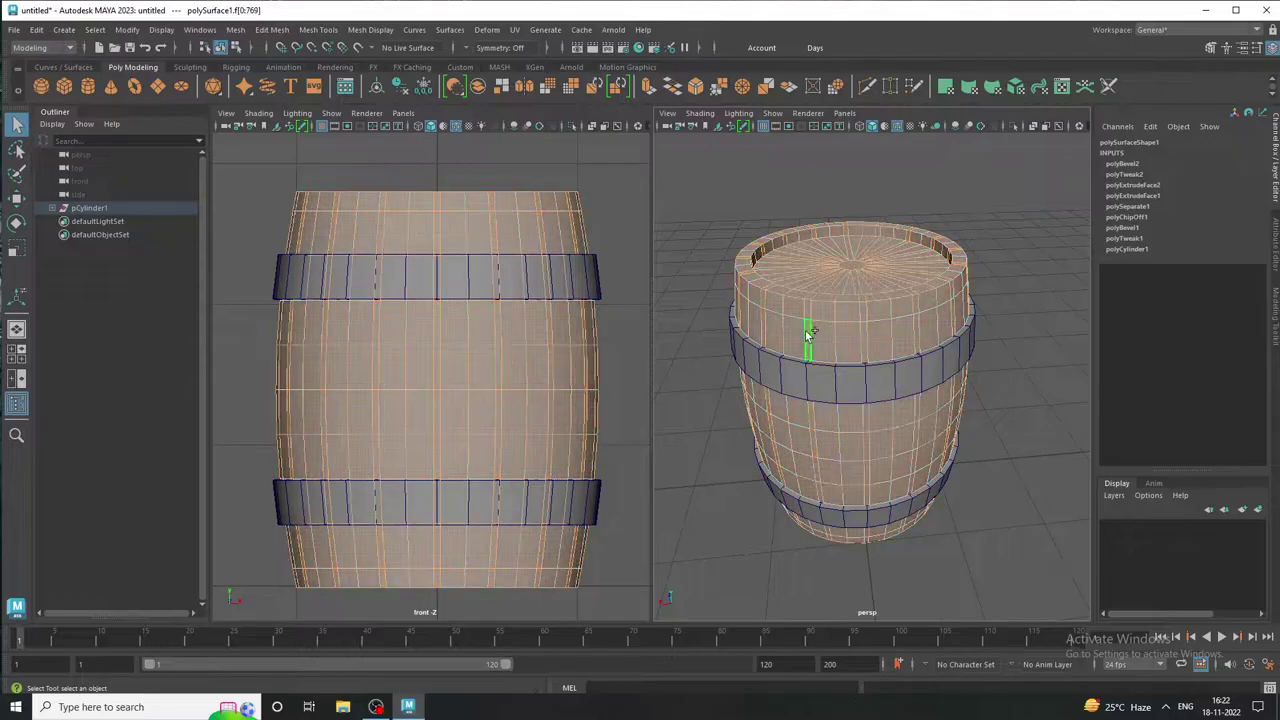
key(ctrl+z)
double_click(809, 340)
key(ctrl+z)
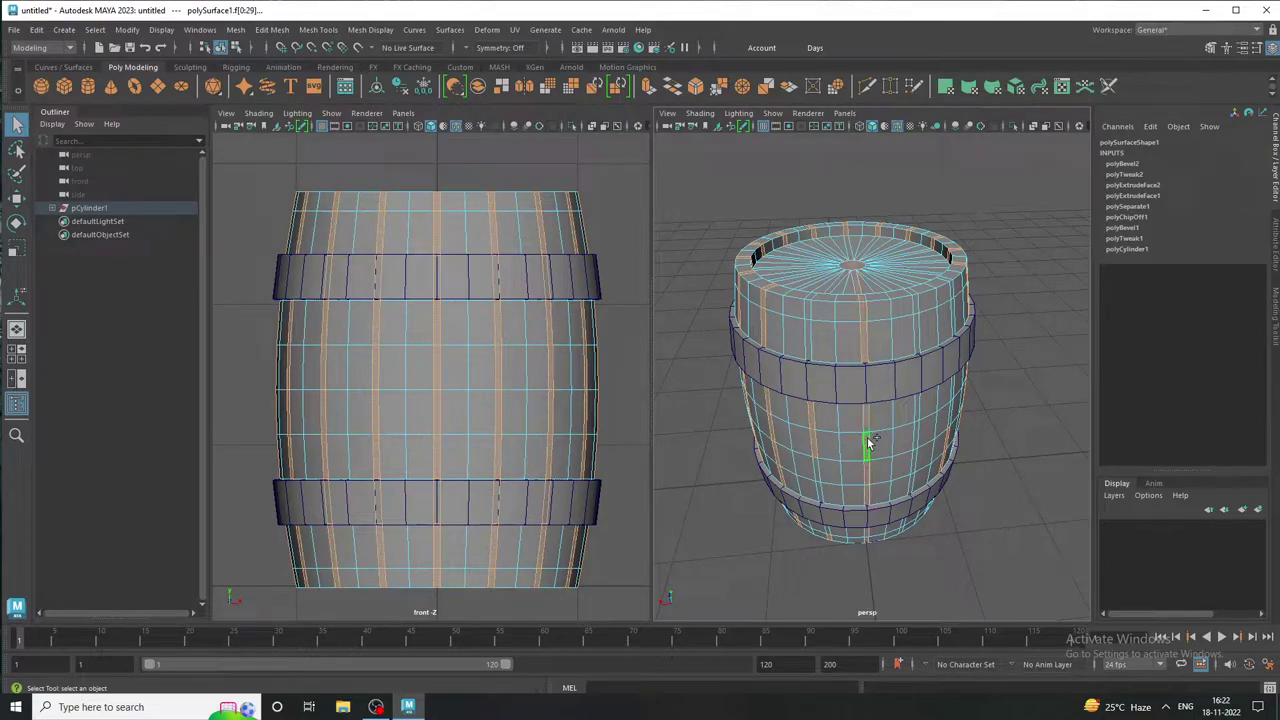
Reapply Select Similar to grab the matching strip faces and pick faces on the barrel top
click(94, 29)
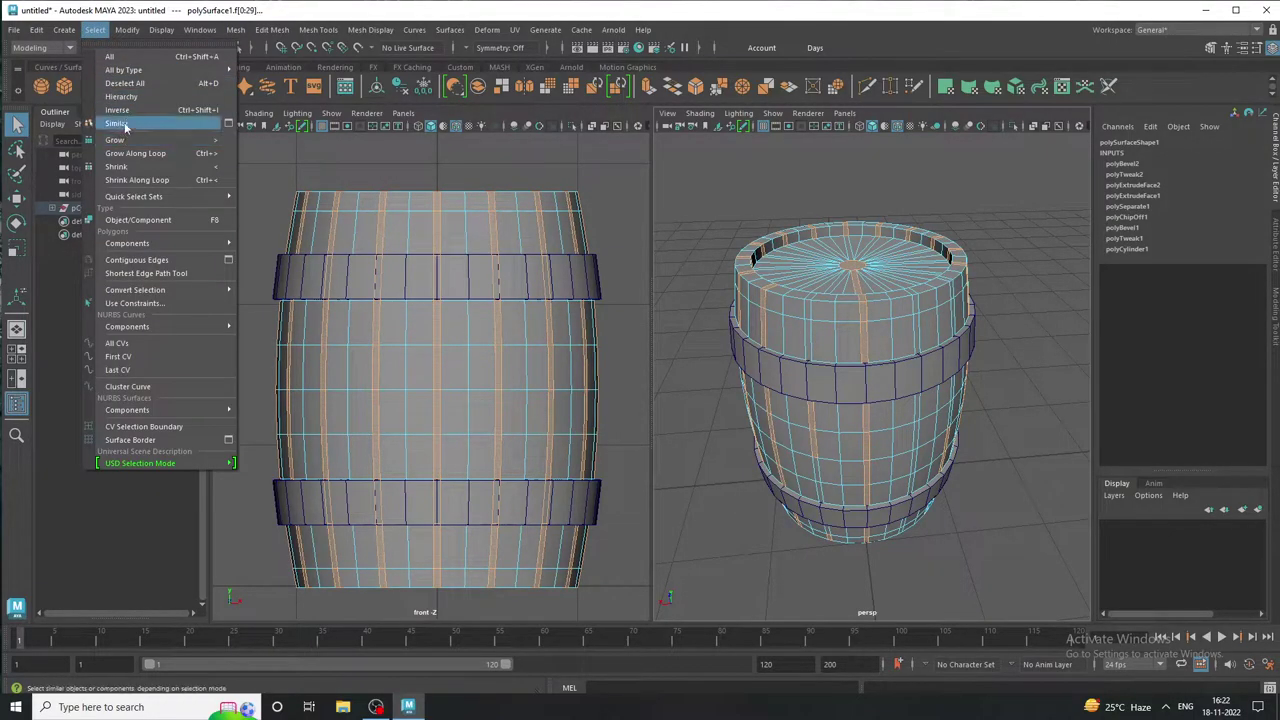
click(125, 124)
scroll(815, 259, up, 3)
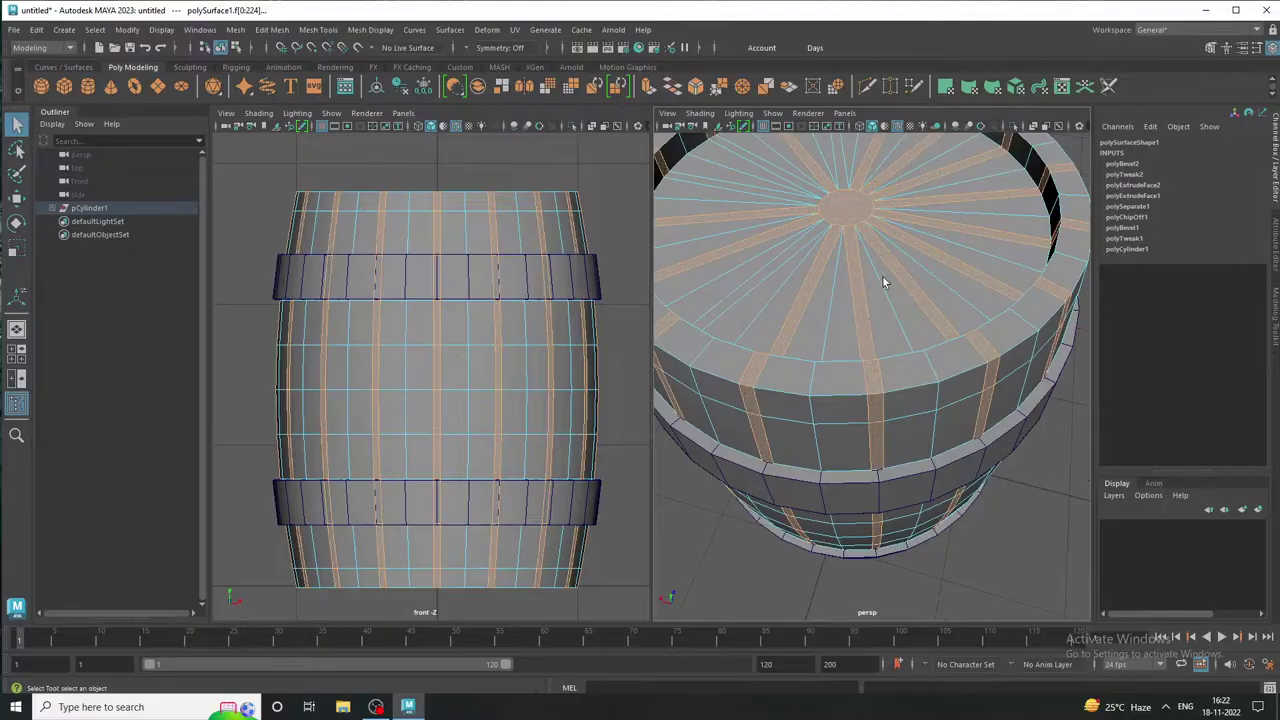
scroll(880, 280, up, 3)
click(905, 182)
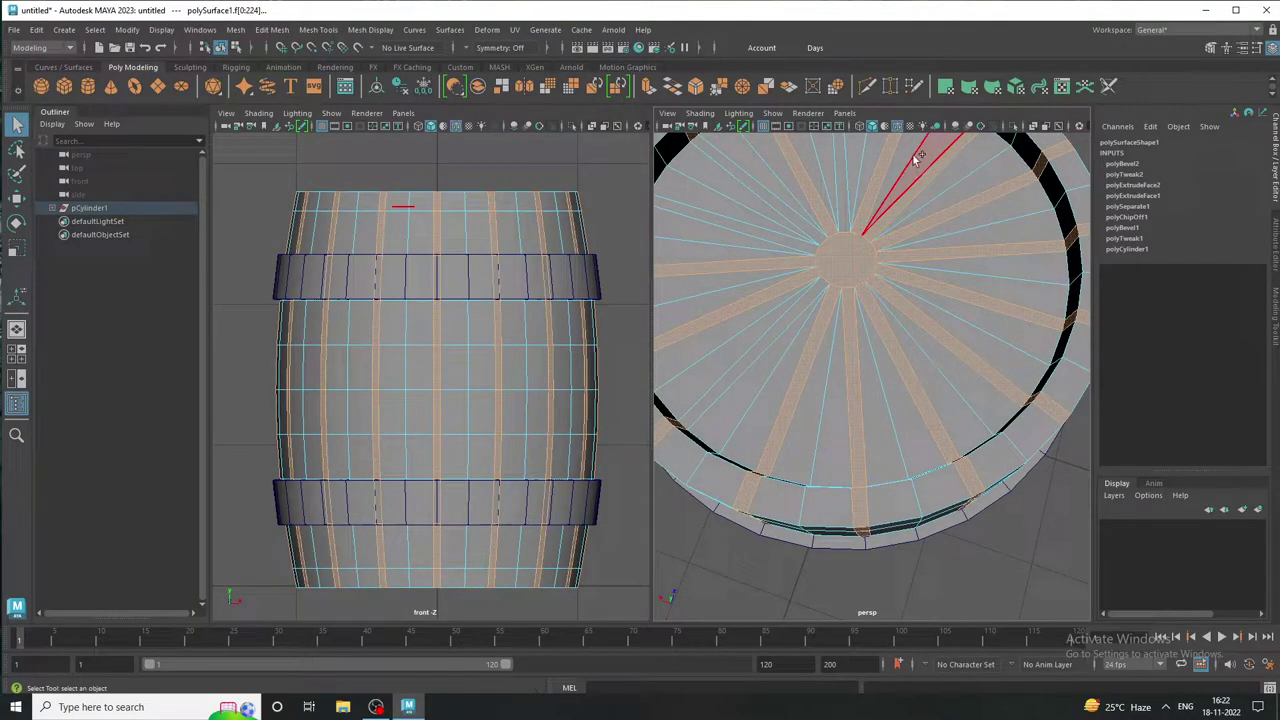
click(790, 330)
click(962, 258)
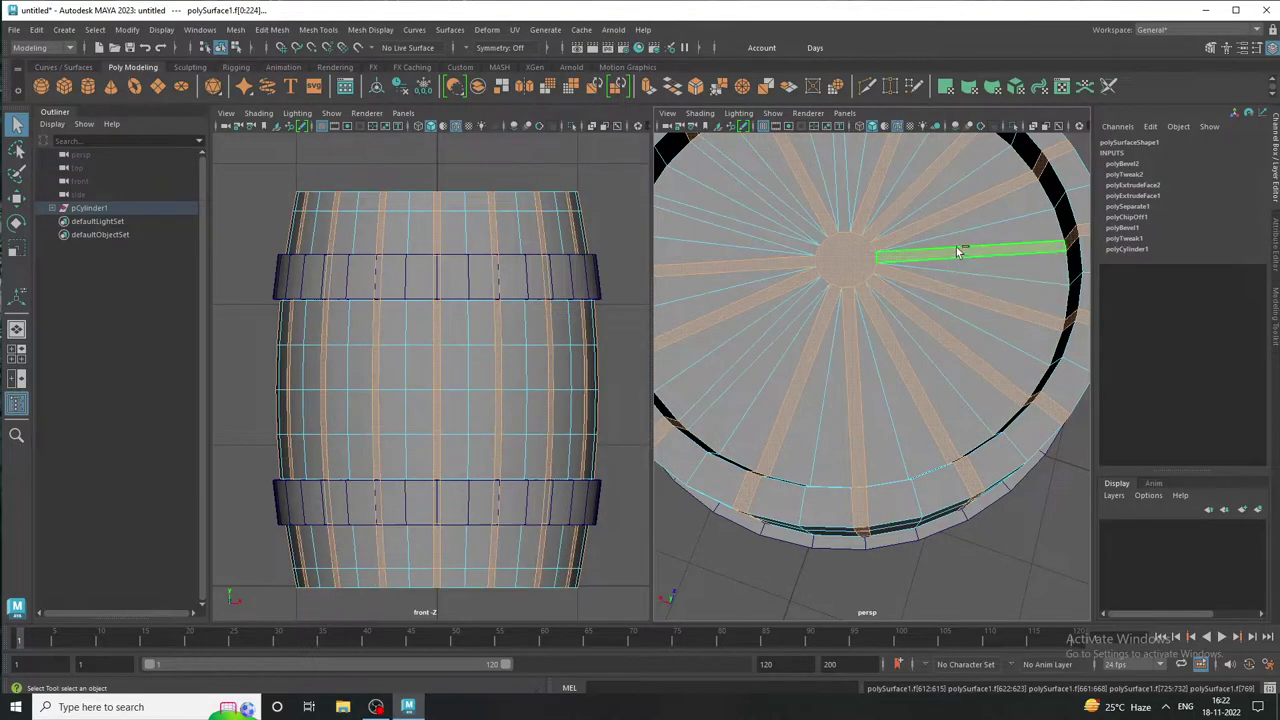
scroll(849, 332, down, 5)
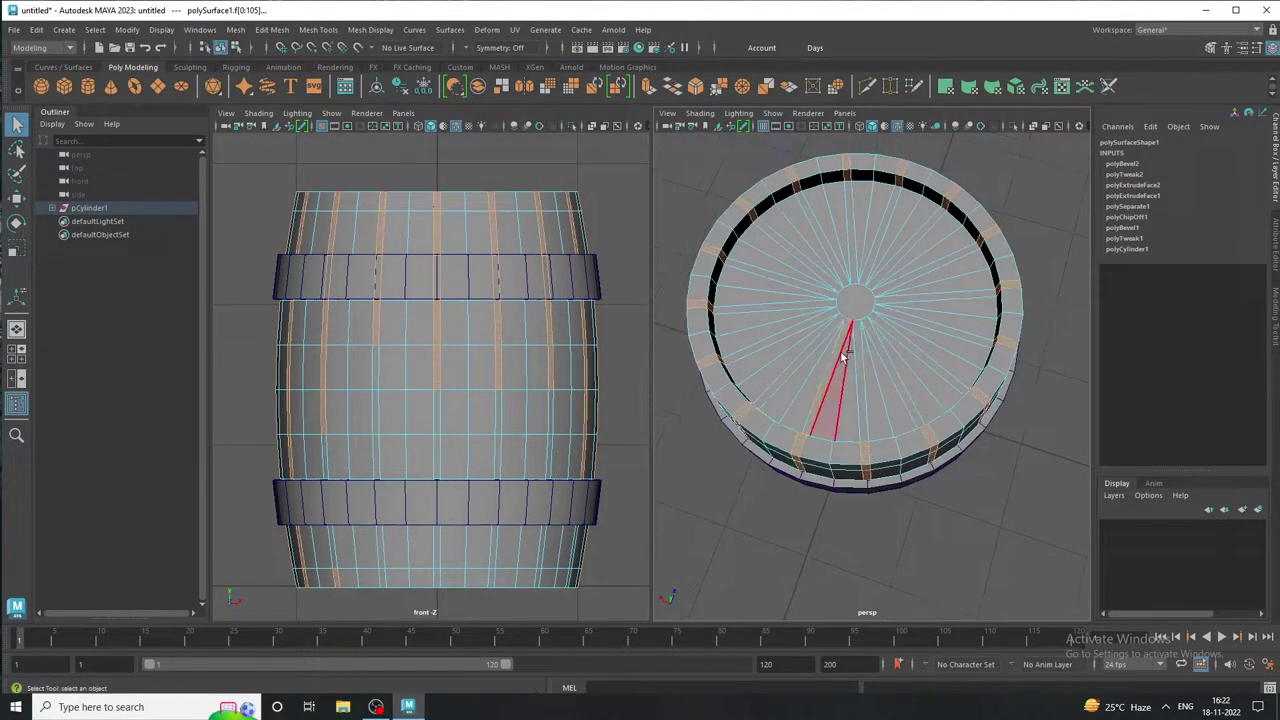
In a framed top view, check the lid's spoke faces using Invert Selection
key(space)
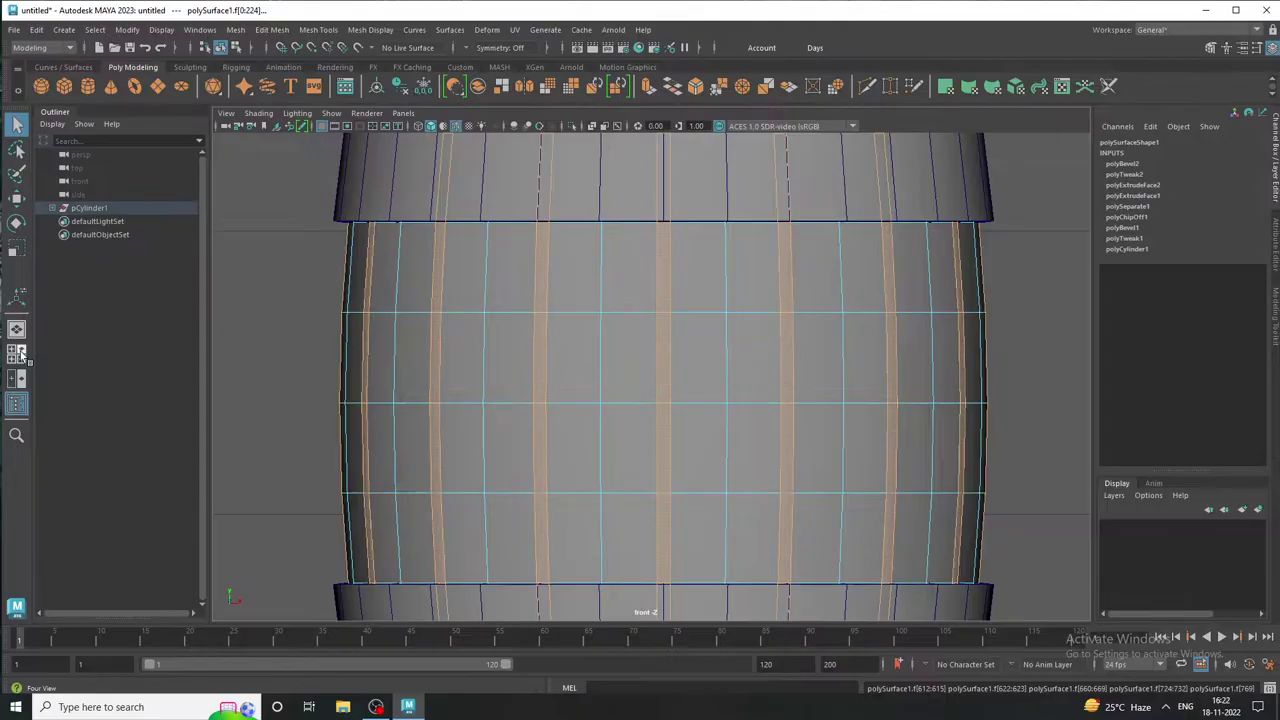
click(17, 353)
key(space)
key(f)
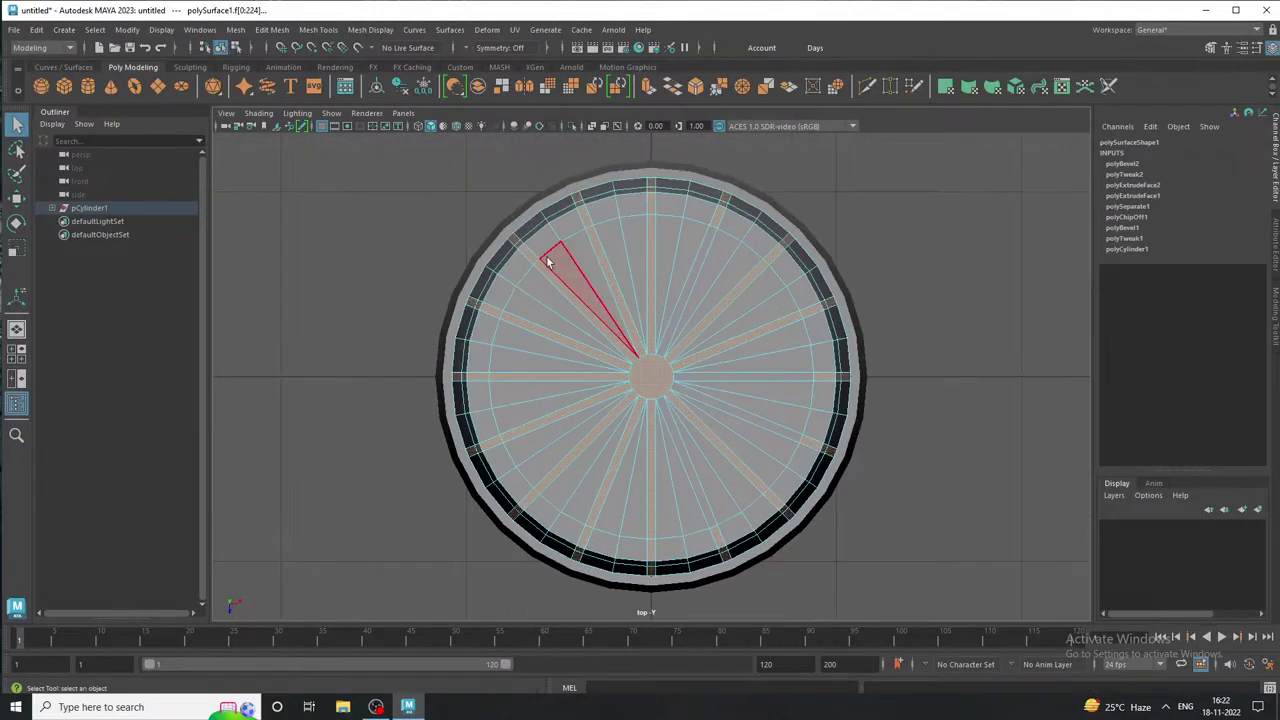
drag(588, 408, 589, 462)
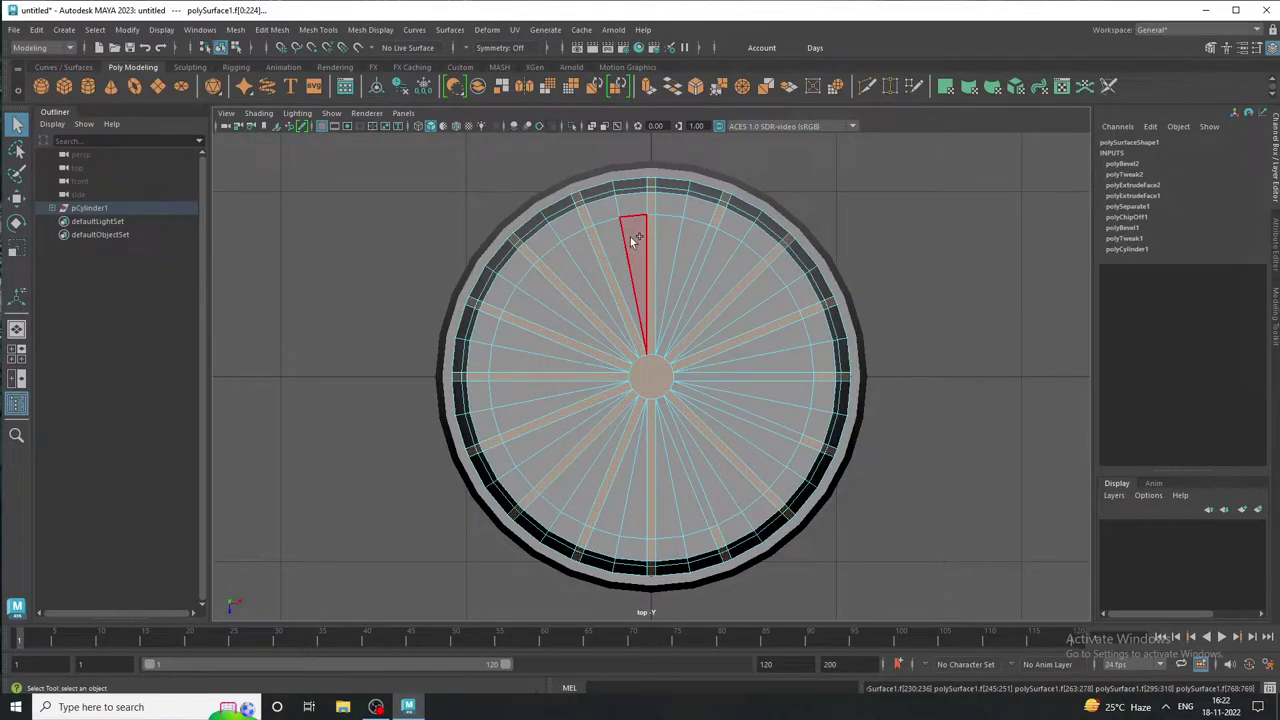
key(ctrl+shift+i)
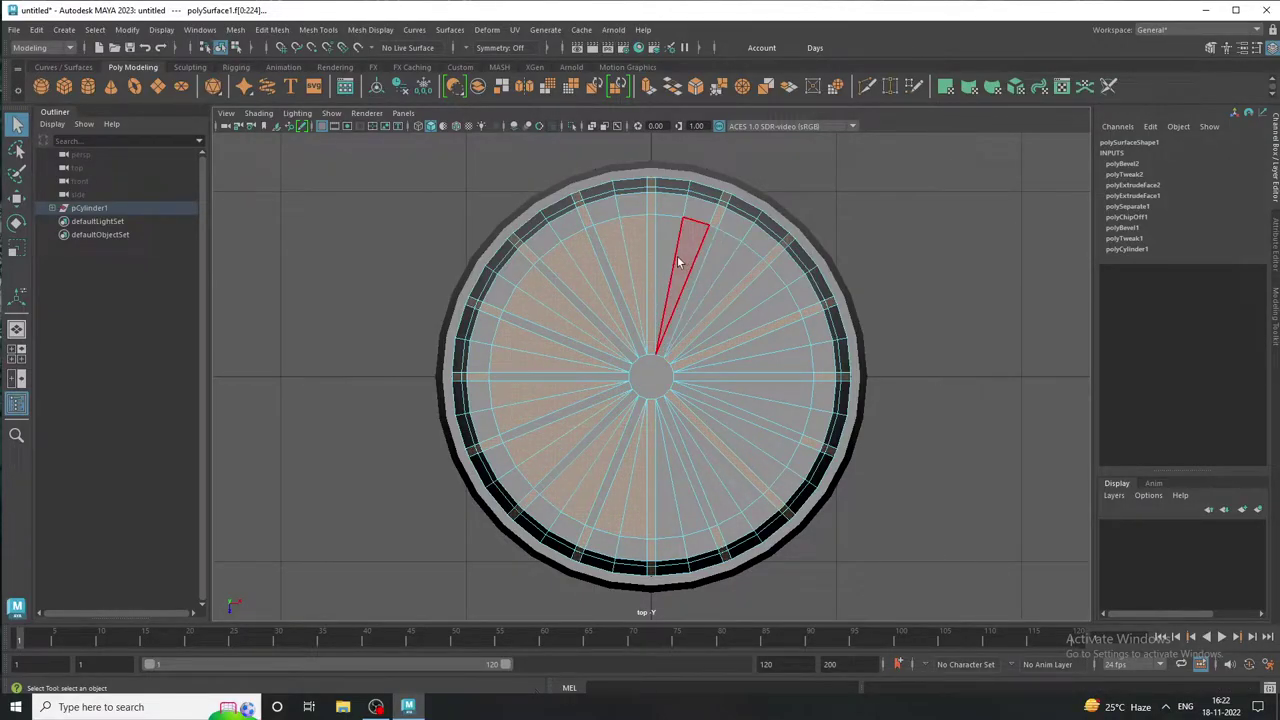
key(ctrl+z)
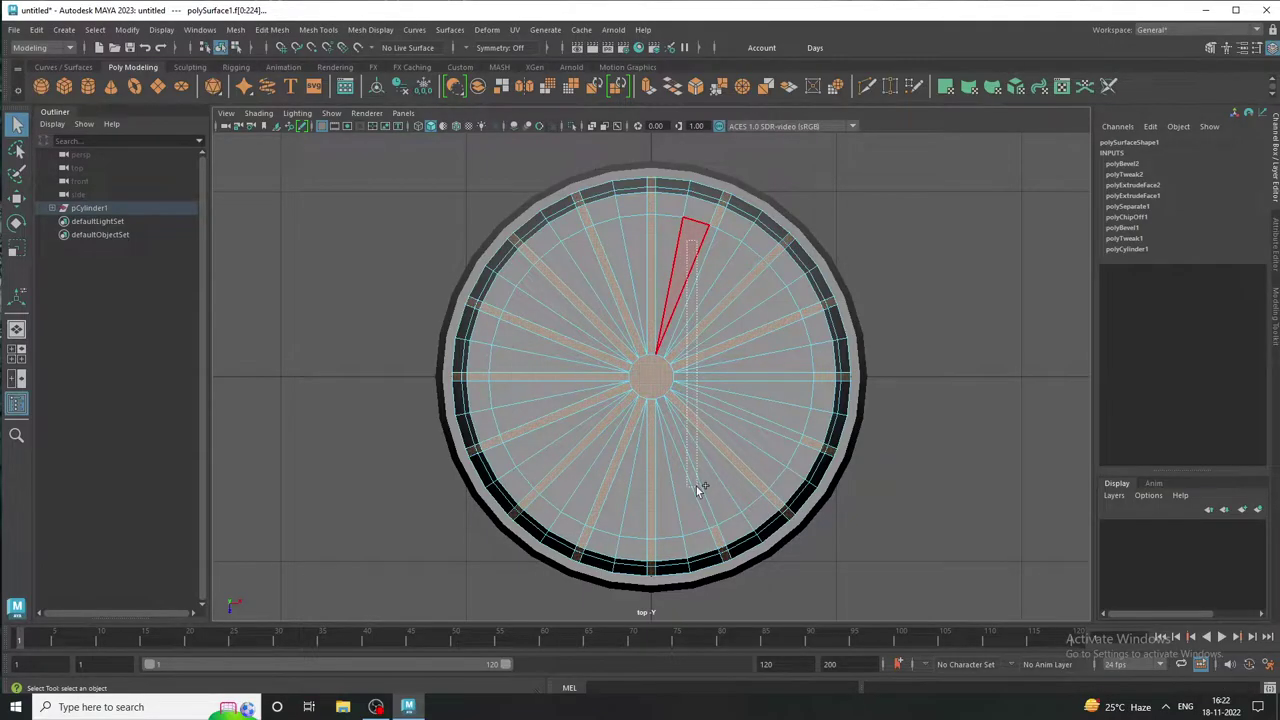
drag(698, 489, 700, 490)
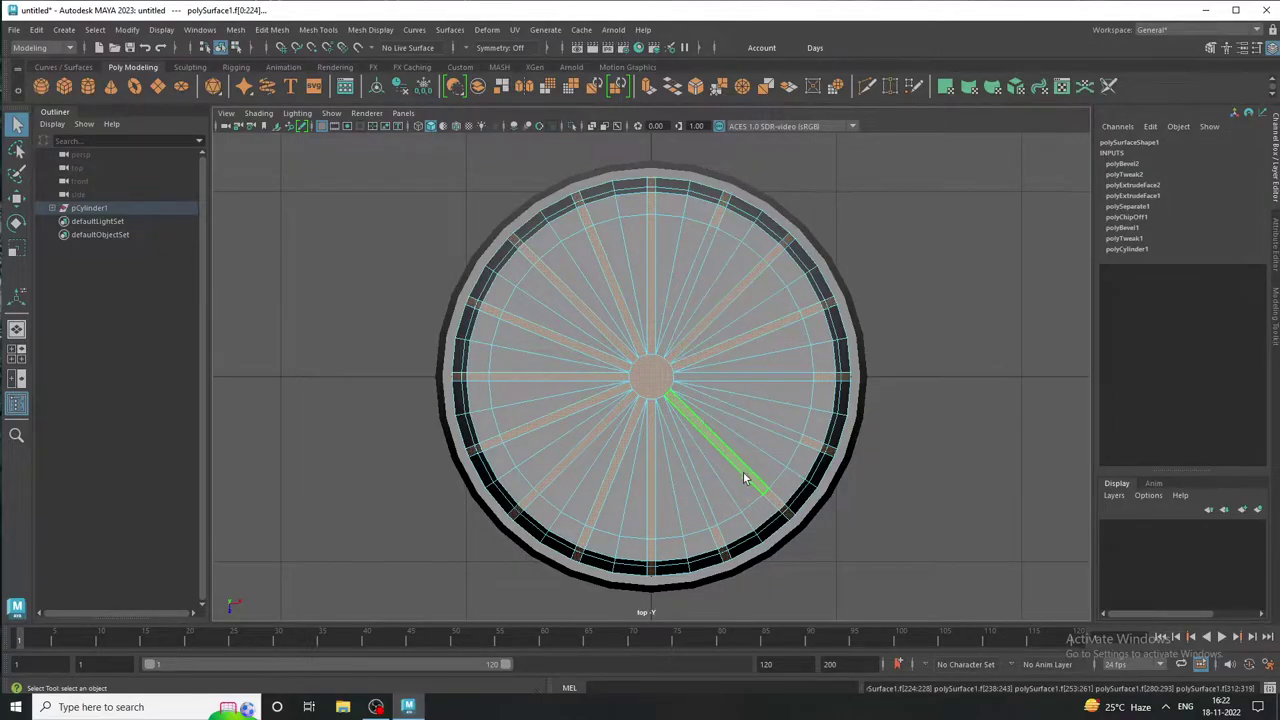
key(ctrl+shift+i)
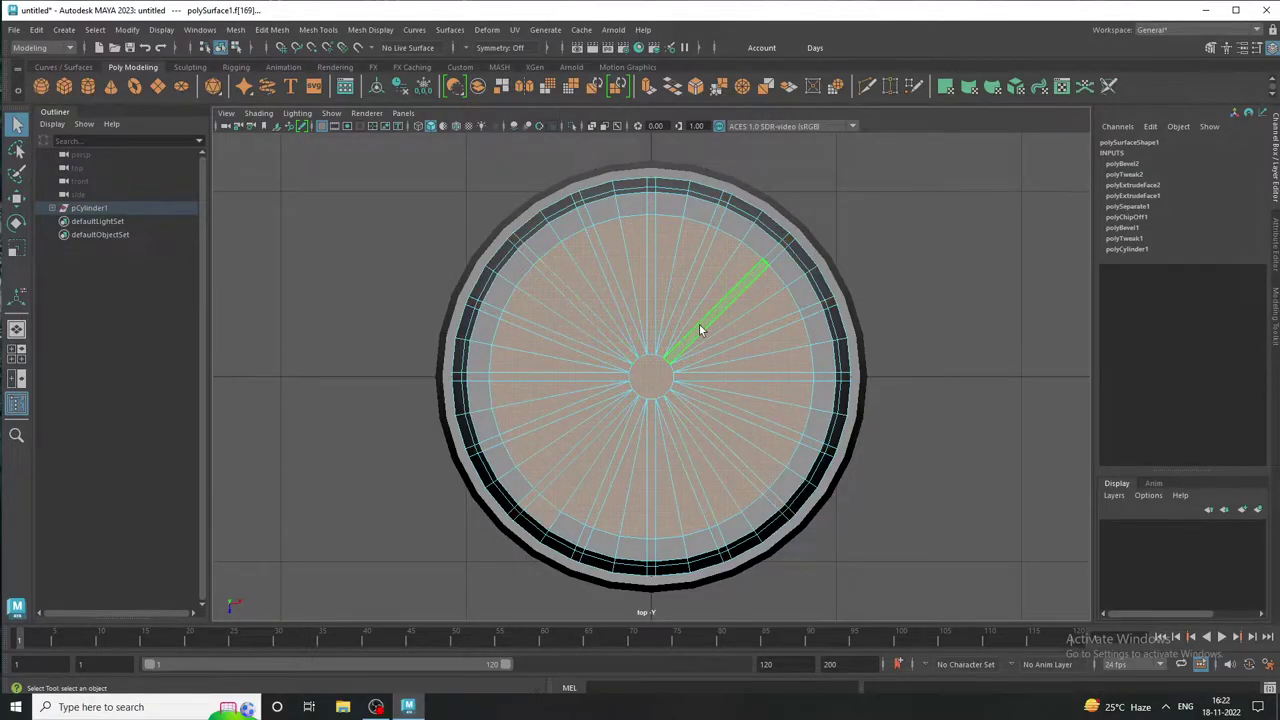
key(space)
key(space)
key(ctrl+shift+i)
scroll(837, 371, down, 3)
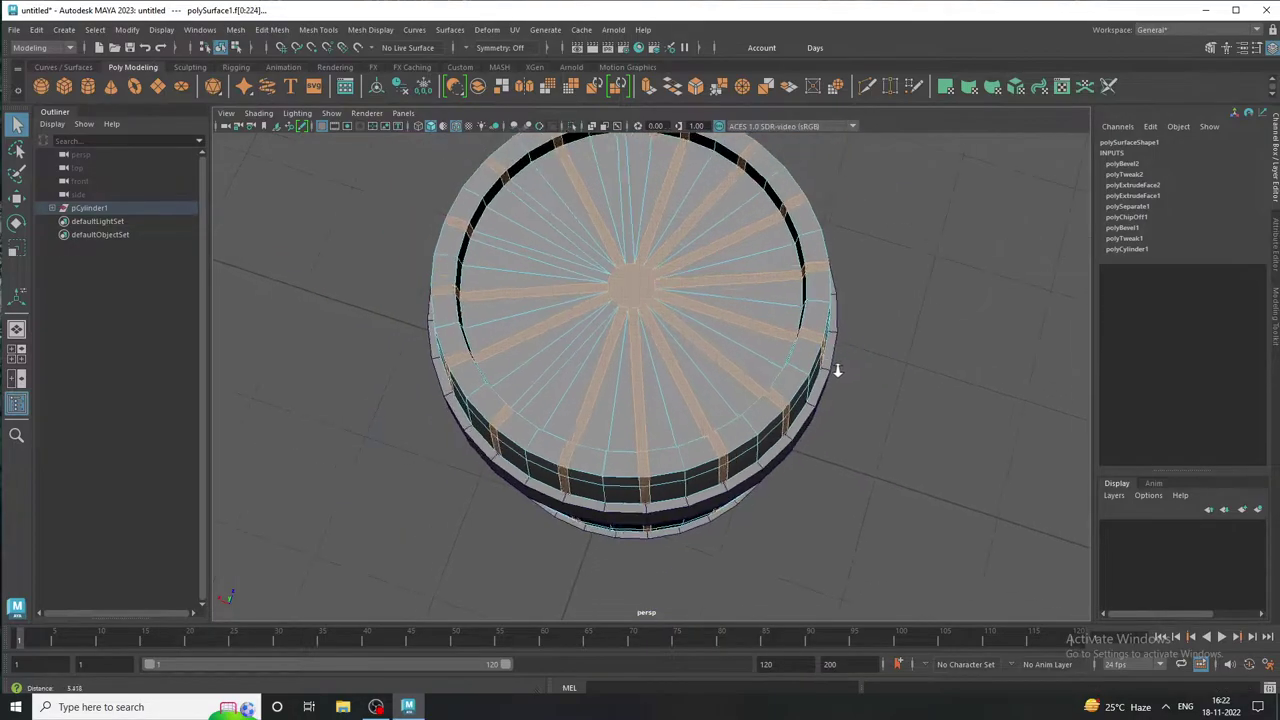
Ctrl-click to deselect the lid's spoke faces and its centre cap
mouse_move(837, 371)
alt+mouse_down()
mouse_move(766, 371)
mouse_move(740, 400)
mouse_move(472, 412)
mouse_move(549, 389)
alt+mouse_up()
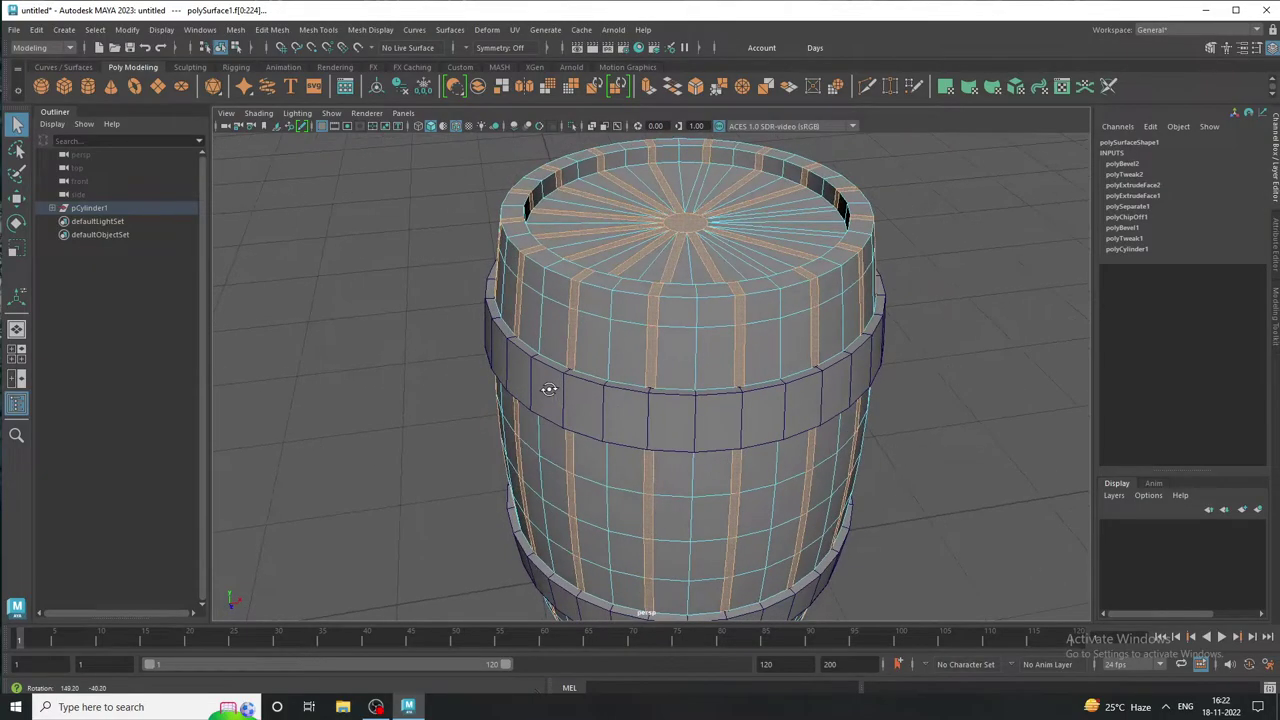
click(612, 252)
alt+drag(600, 248, 485, 299)
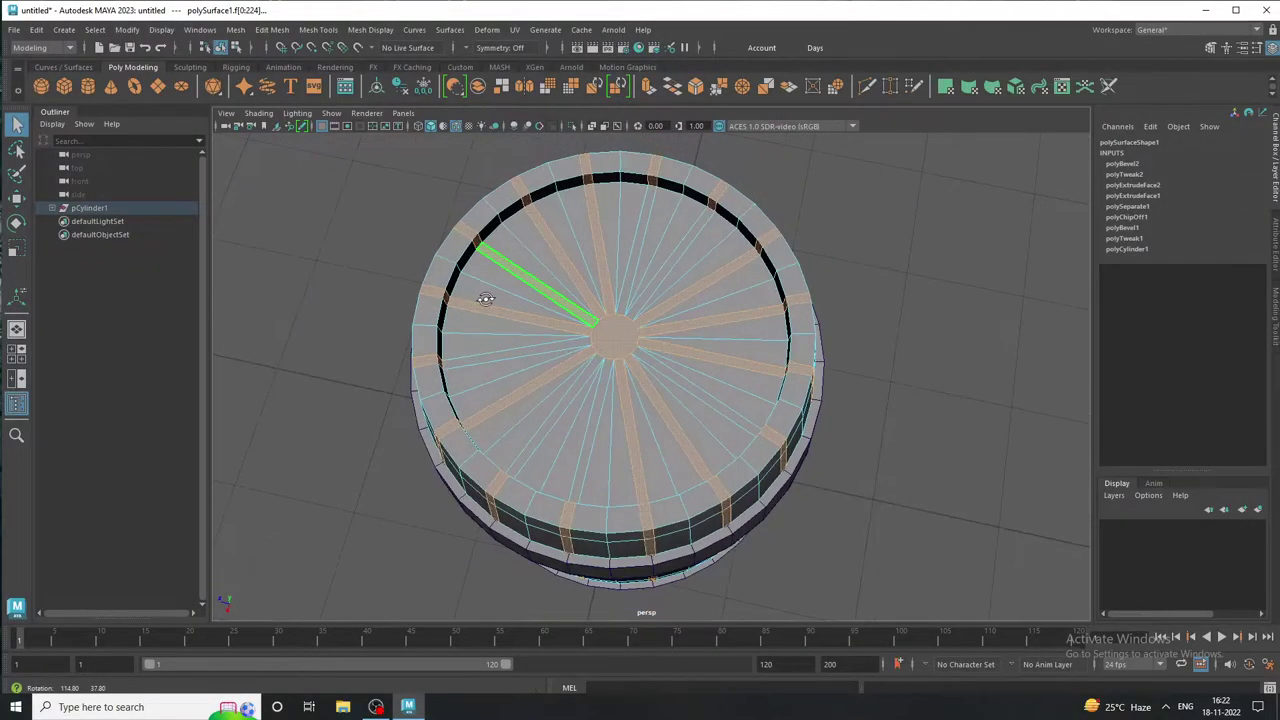
click(598, 240)
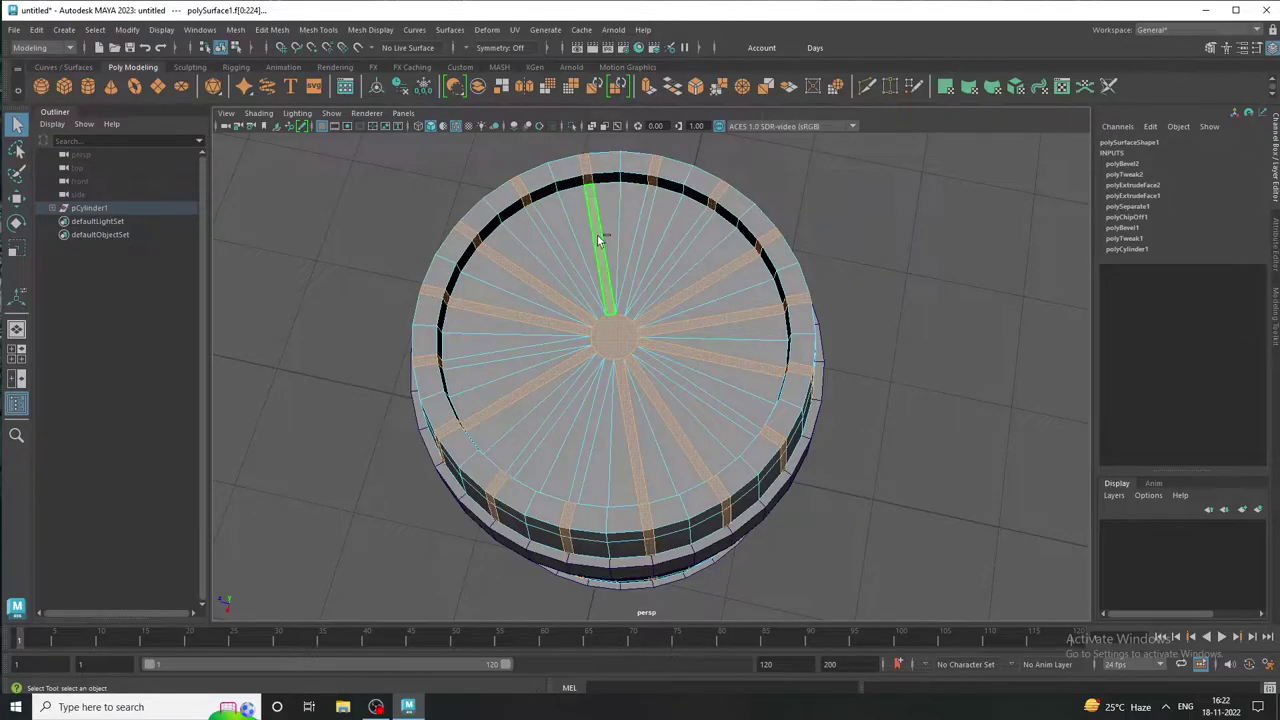
click(533, 286)
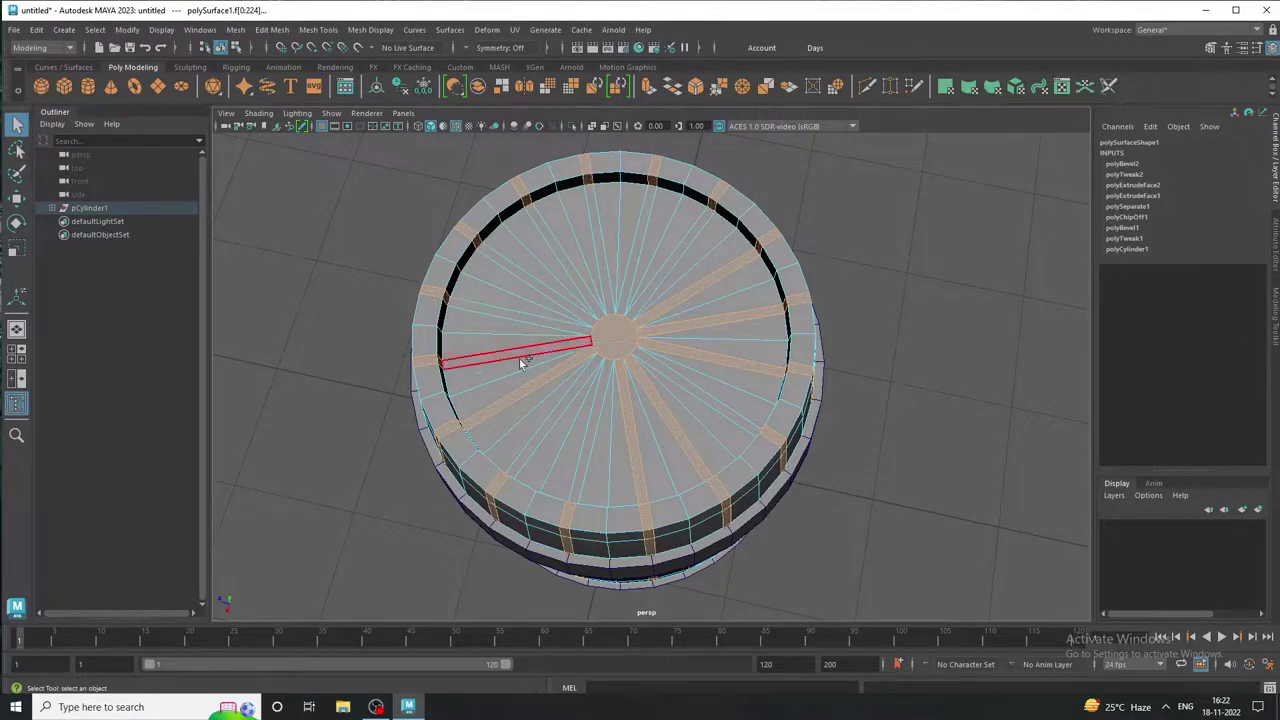
click(528, 383)
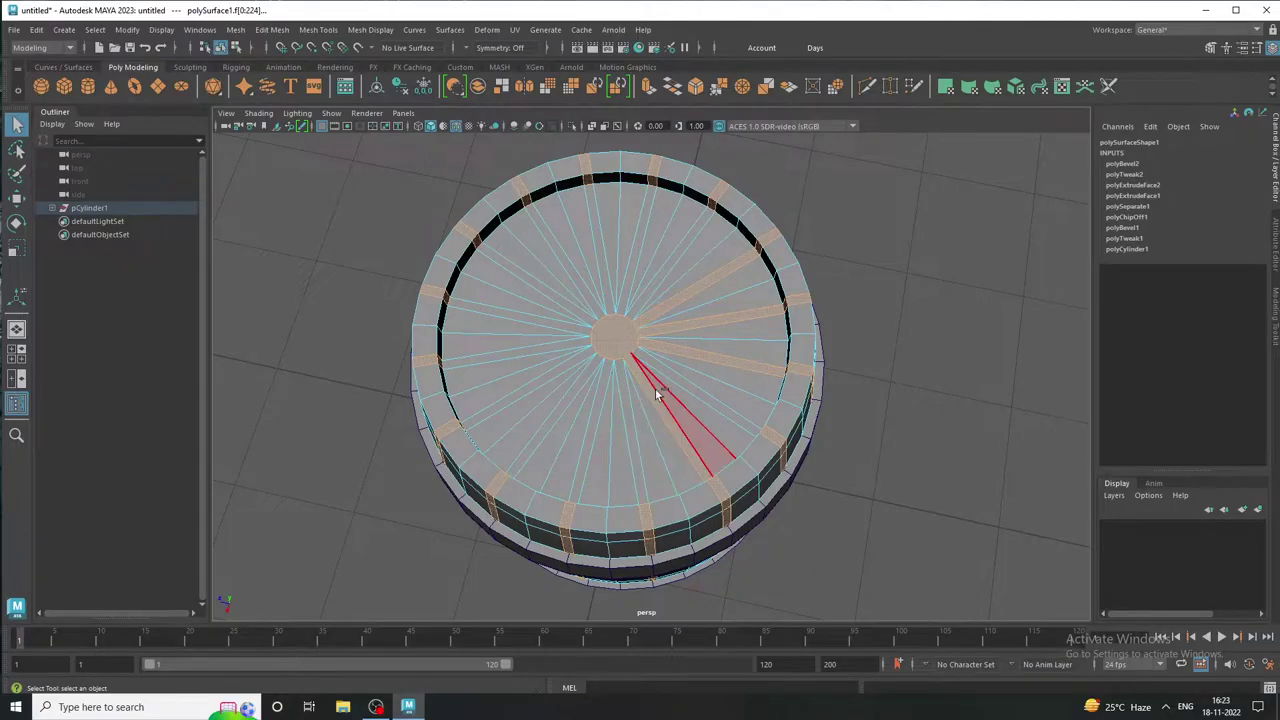
click(622, 332)
click(658, 343)
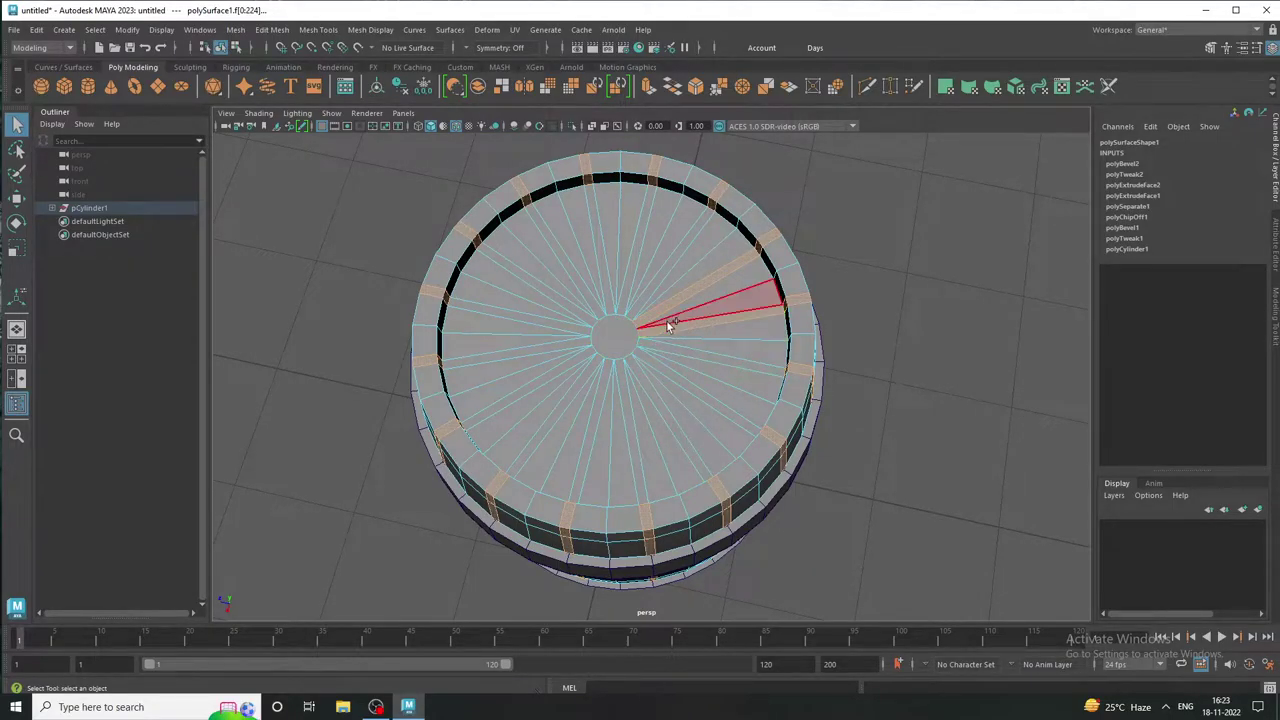
click(743, 318)
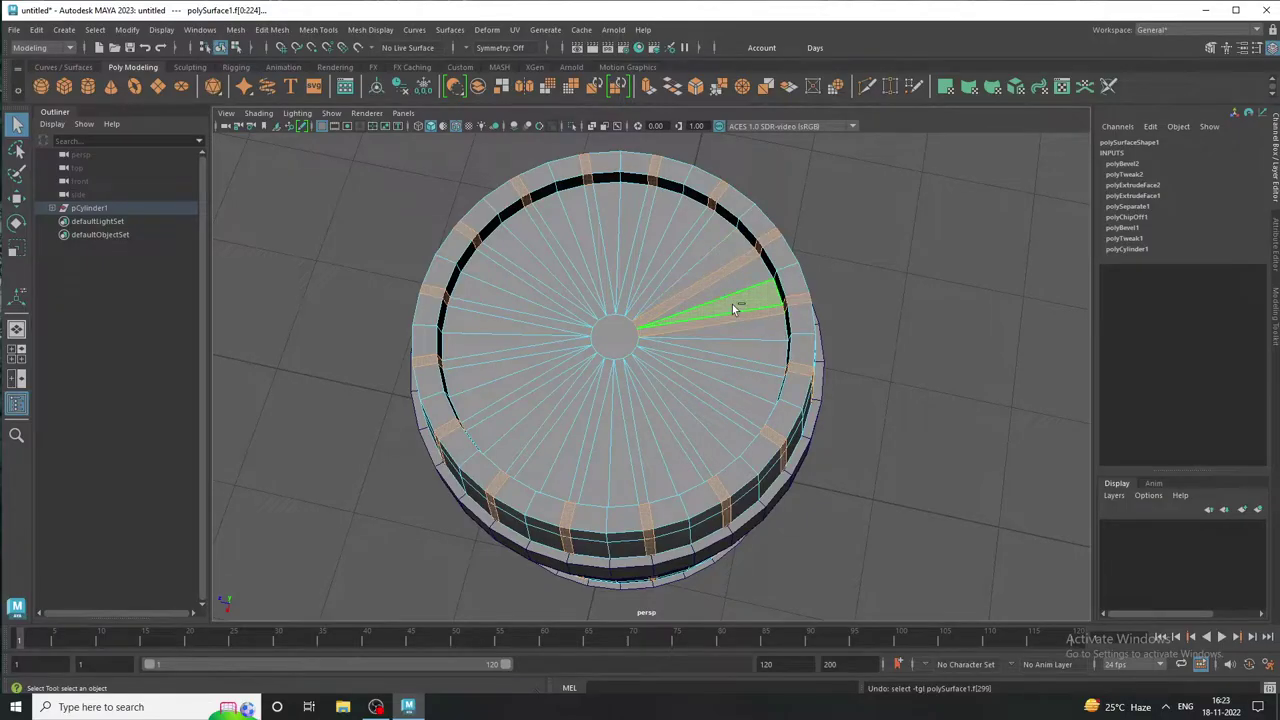
click(729, 318)
scroll(728, 316, down, 3)
scroll(851, 349, down, 3)
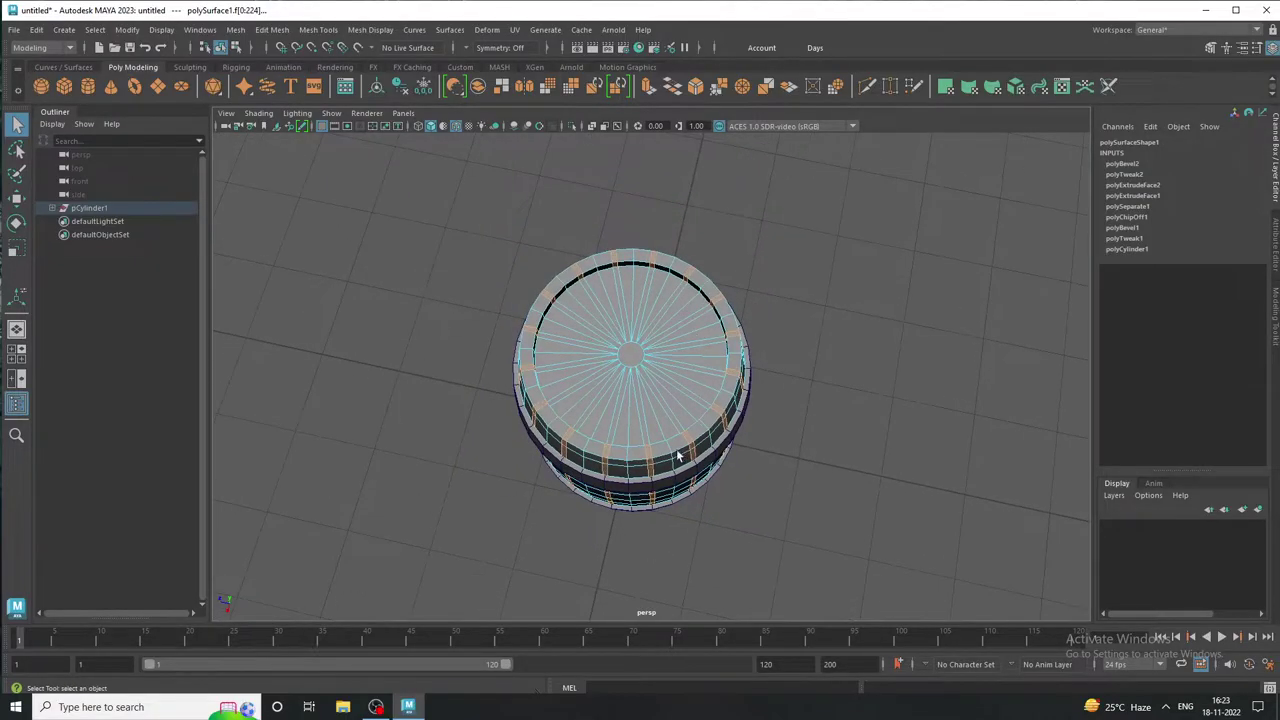
Deselect the two leftover lid spoke faces and review the strip selection from the side
mouse_move(851, 349)
alt+mouse_down()
mouse_move(668, 397)
mouse_move(512, 398)
mouse_move(659, 404)
mouse_move(329, 403)
mouse_move(584, 360)
mouse_move(605, 286)
alt+mouse_up()
scroll(770, 342, up, 3)
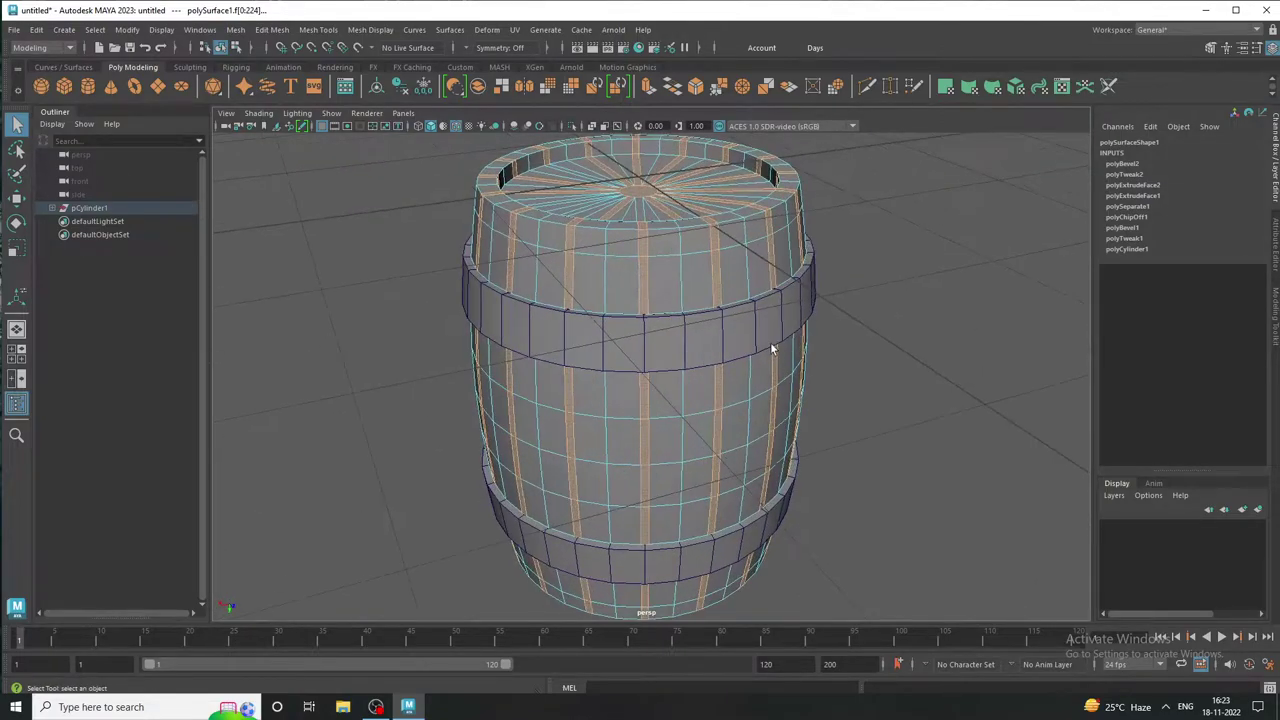
alt+drag(770, 342, 780, 411)
scroll(710, 378, up, 2)
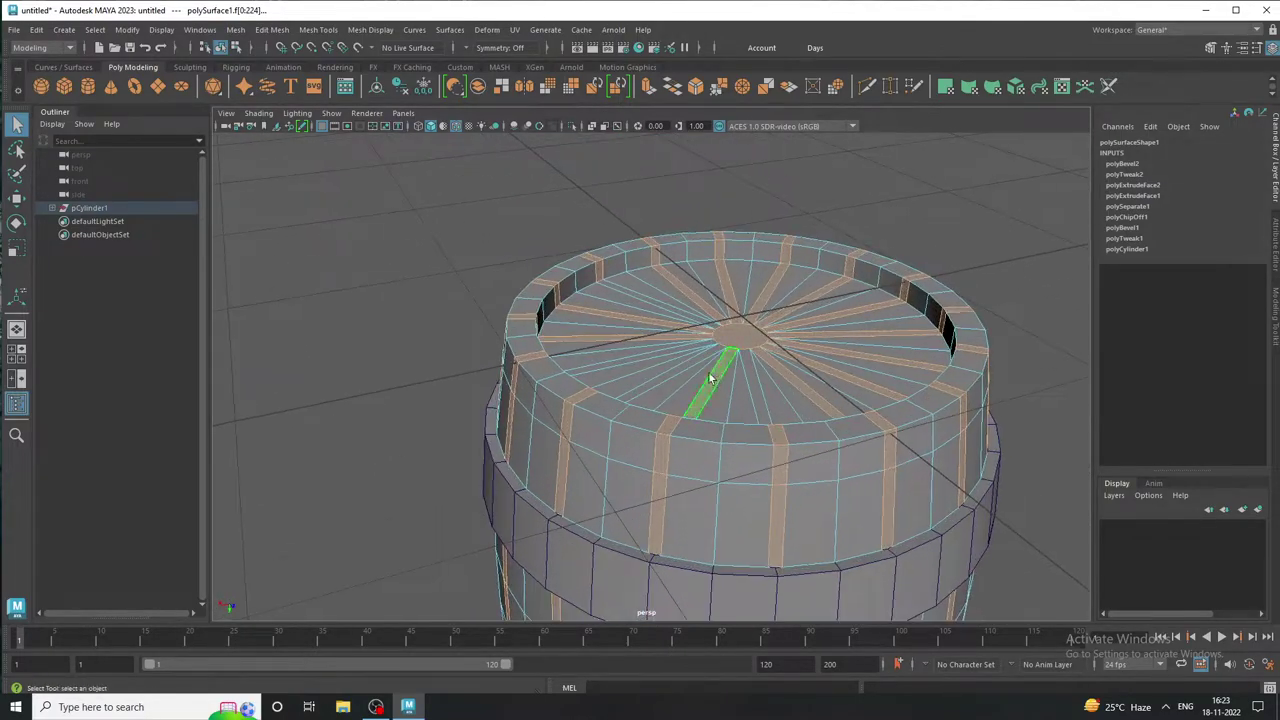
shift+click(810, 368)
shift+click(843, 326)
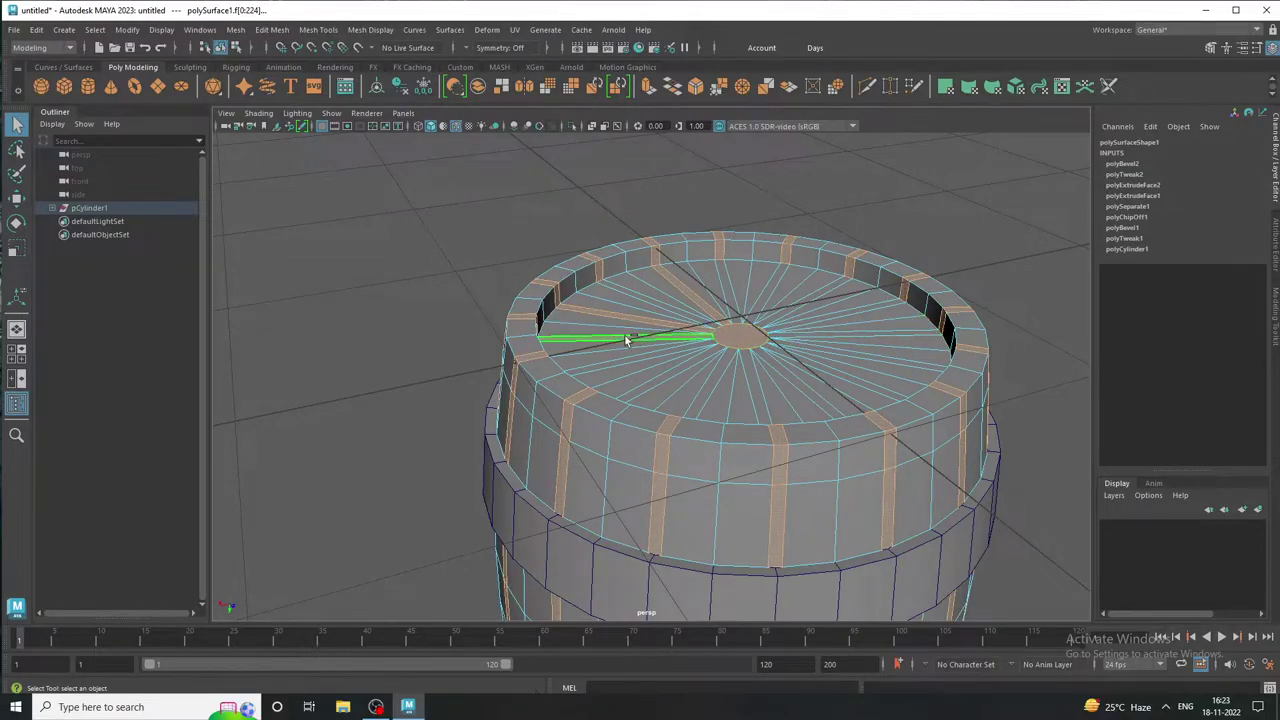
scroll(599, 310, down, 3)
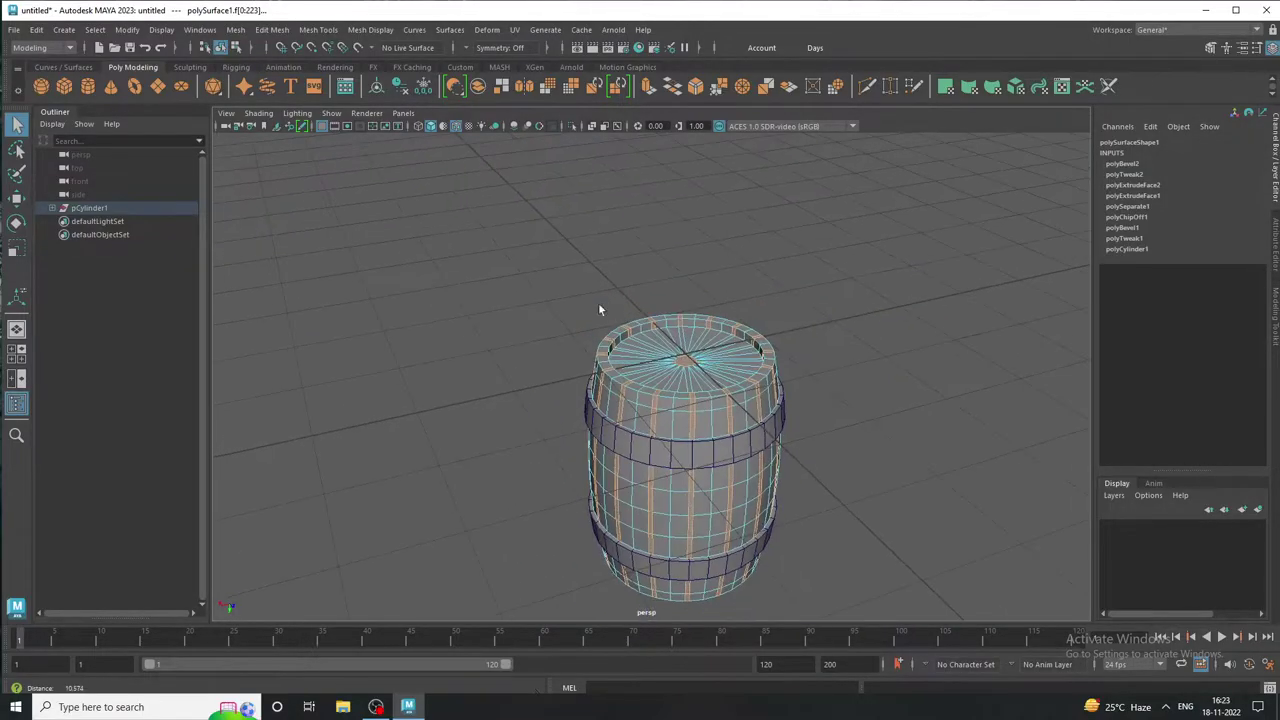
mouse_move(599, 310)
alt+mouse_down()
mouse_move(654, 434)
mouse_move(883, 451)
mouse_move(771, 423)
mouse_move(720, 440)
mouse_move(694, 526)
mouse_move(708, 653)
mouse_move(718, 473)
mouse_move(560, 440)
mouse_move(834, 456)
mouse_move(840, 423)
alt+mouse_up()
scroll(654, 434, up, 3)
scroll(917, 420, down, 3)
alt+middle_drag(917, 420, 799, 462)
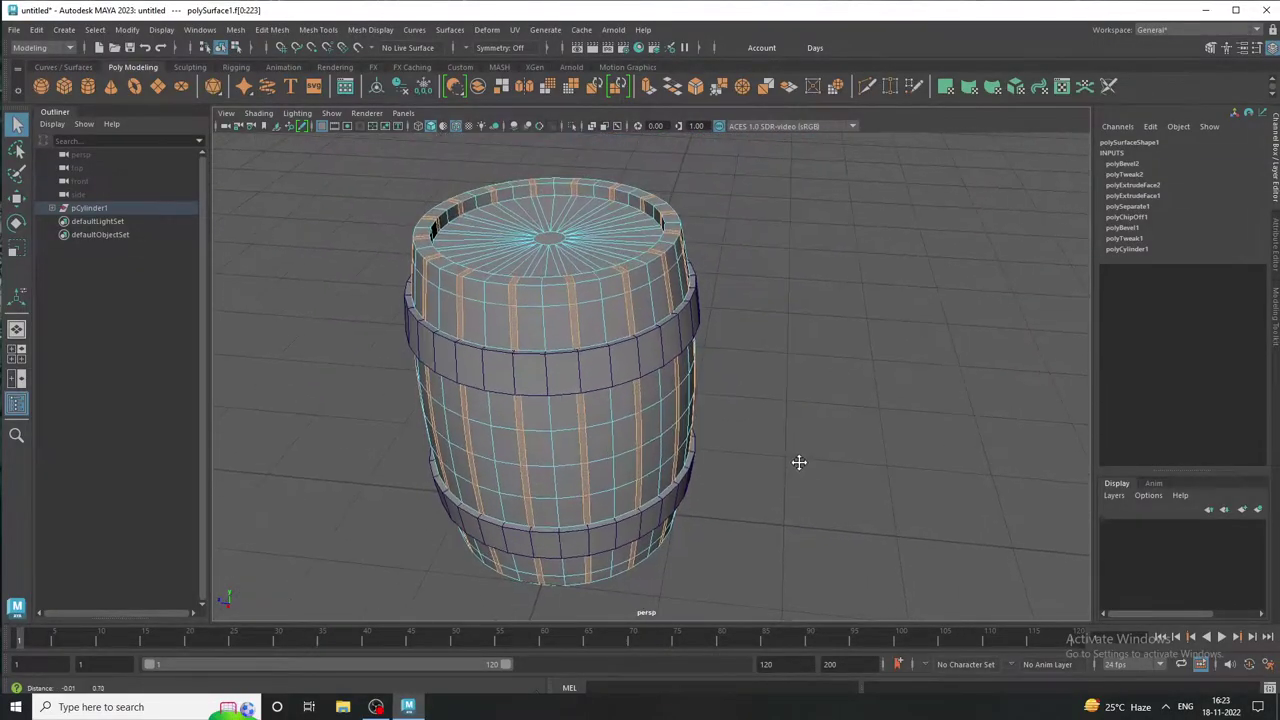
mouse_move(799, 462)
alt+mouse_down()
mouse_move(771, 463)
mouse_move(670, 404)
alt+mouse_up()
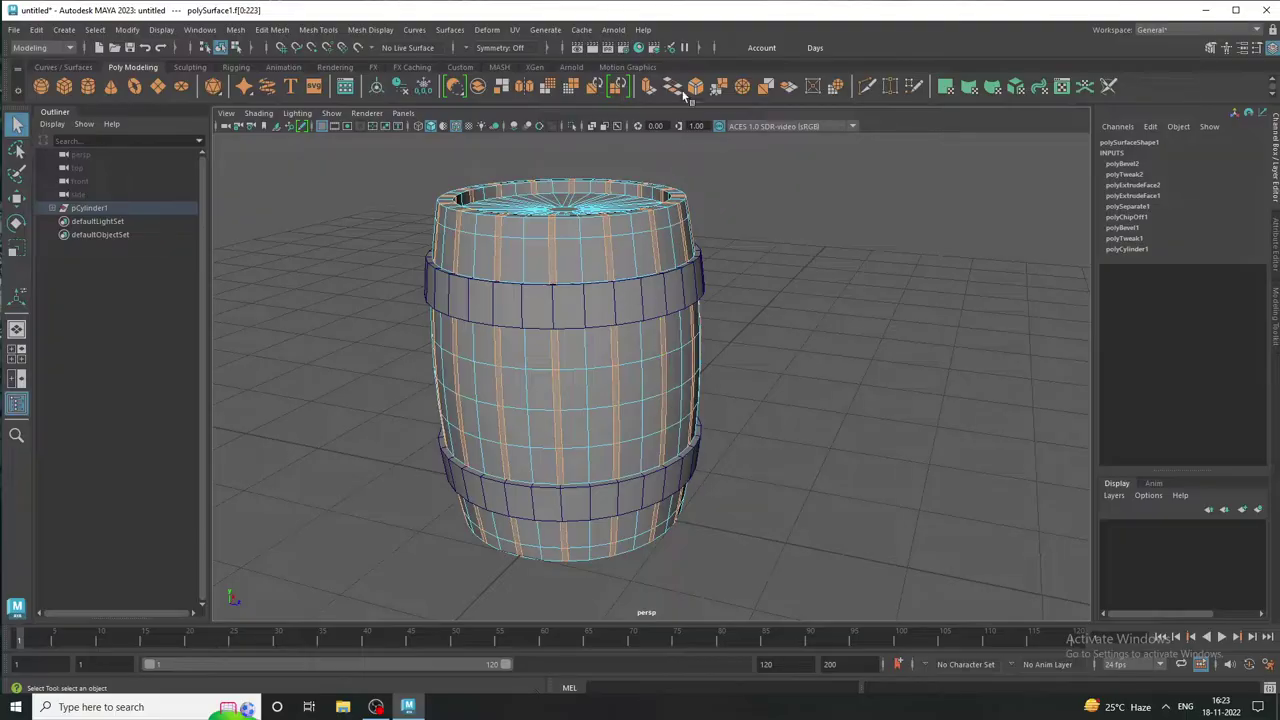
Extrude the selected gap strips inward, undoing the oversized first try and entering thickness 0.03
click(648, 86)
scroll(793, 345, up, 2)
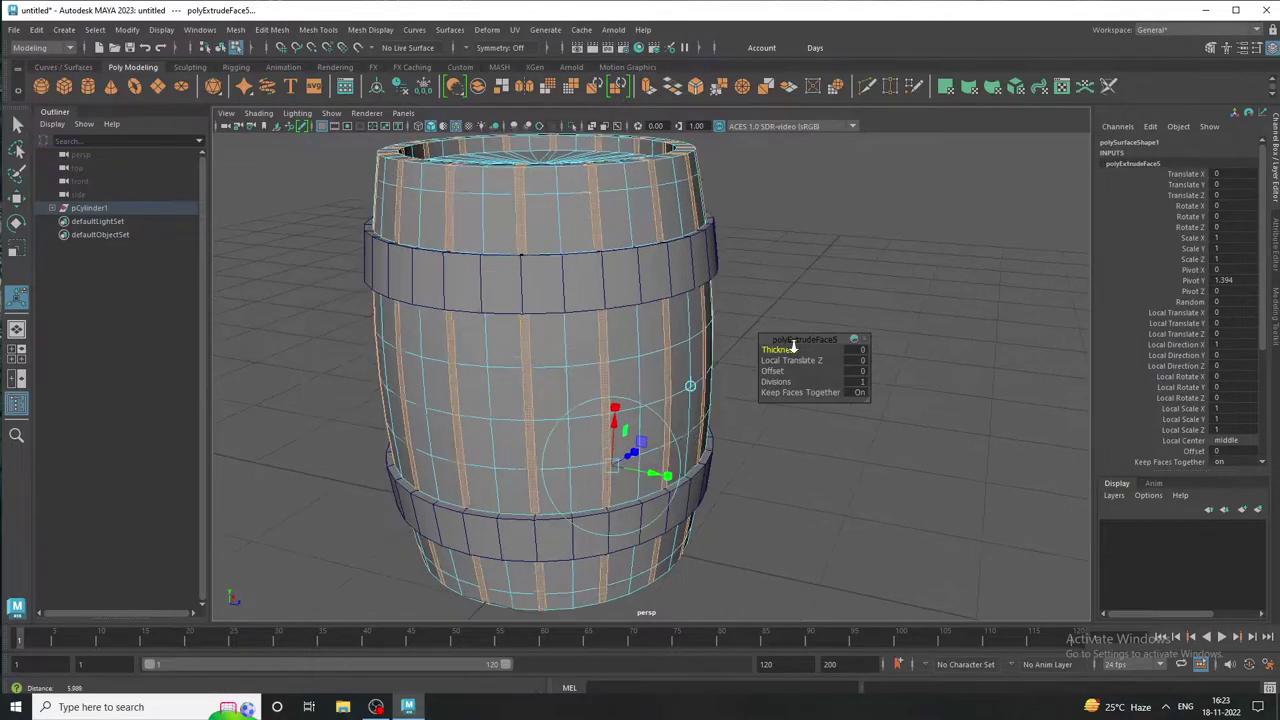
mouse_move(757, 357)
alt+mouse_down()
mouse_move(729, 366)
mouse_move(787, 358)
alt+mouse_up()
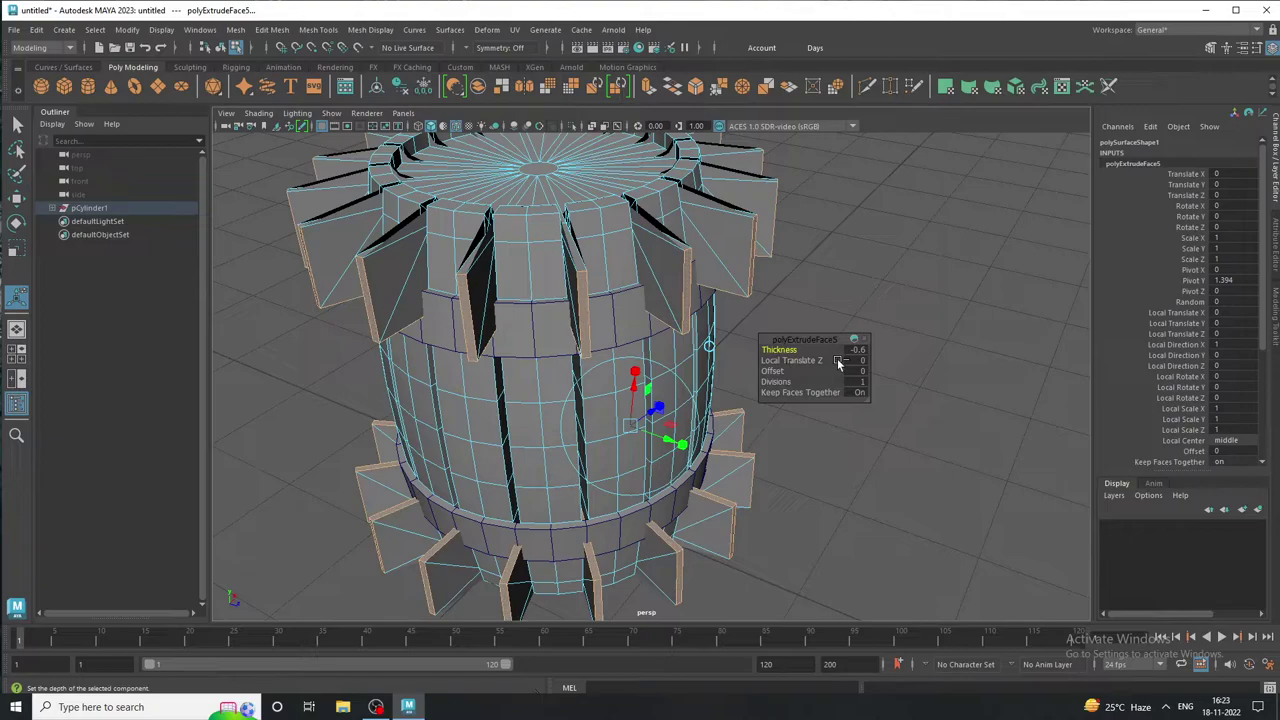
key(ctrl+z)
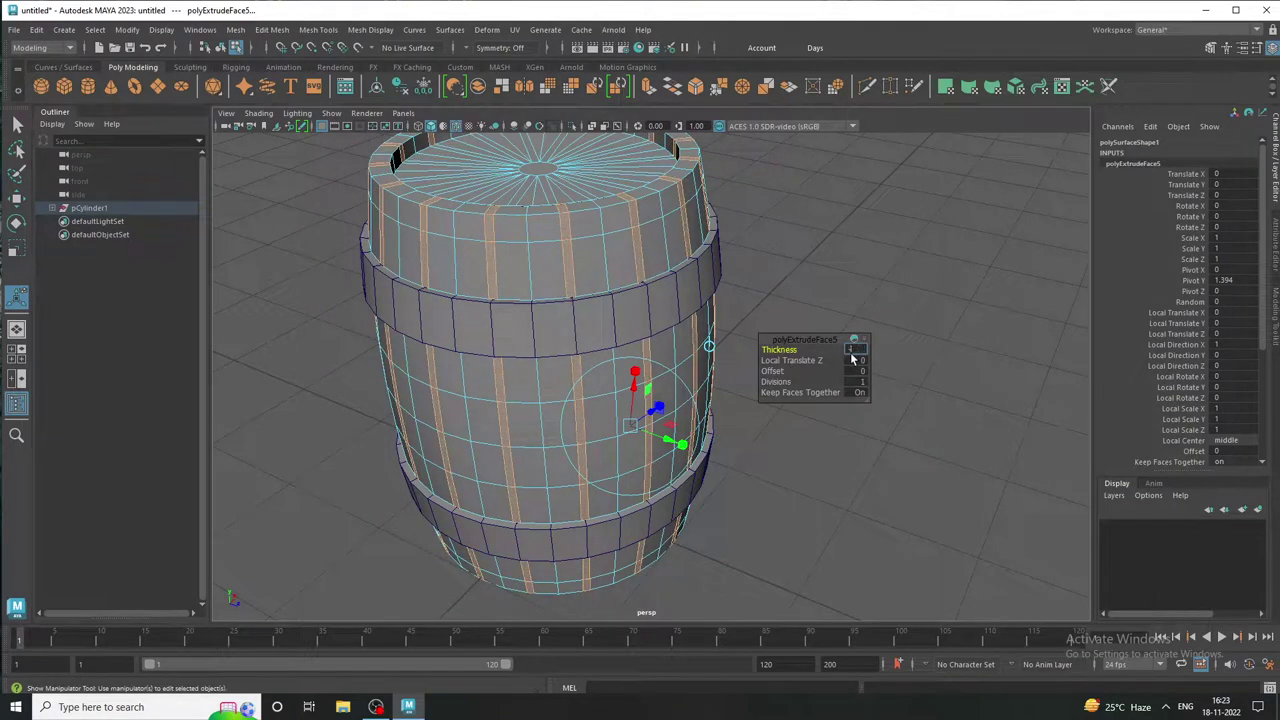
key(Return)
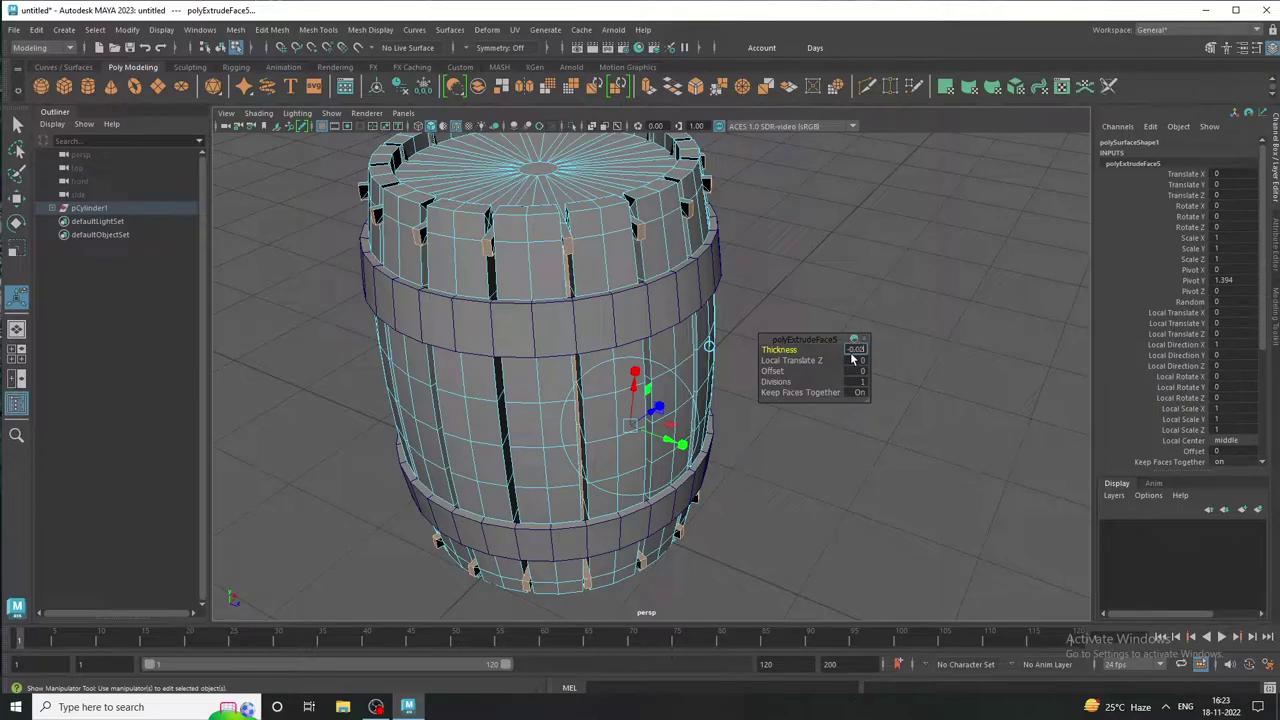
text(0.03)
key(Return)
Split the viewport into front and perspective panes to check the grooves
scroll(700, 370, up, 2)
scroll(600, 372, up, 2)
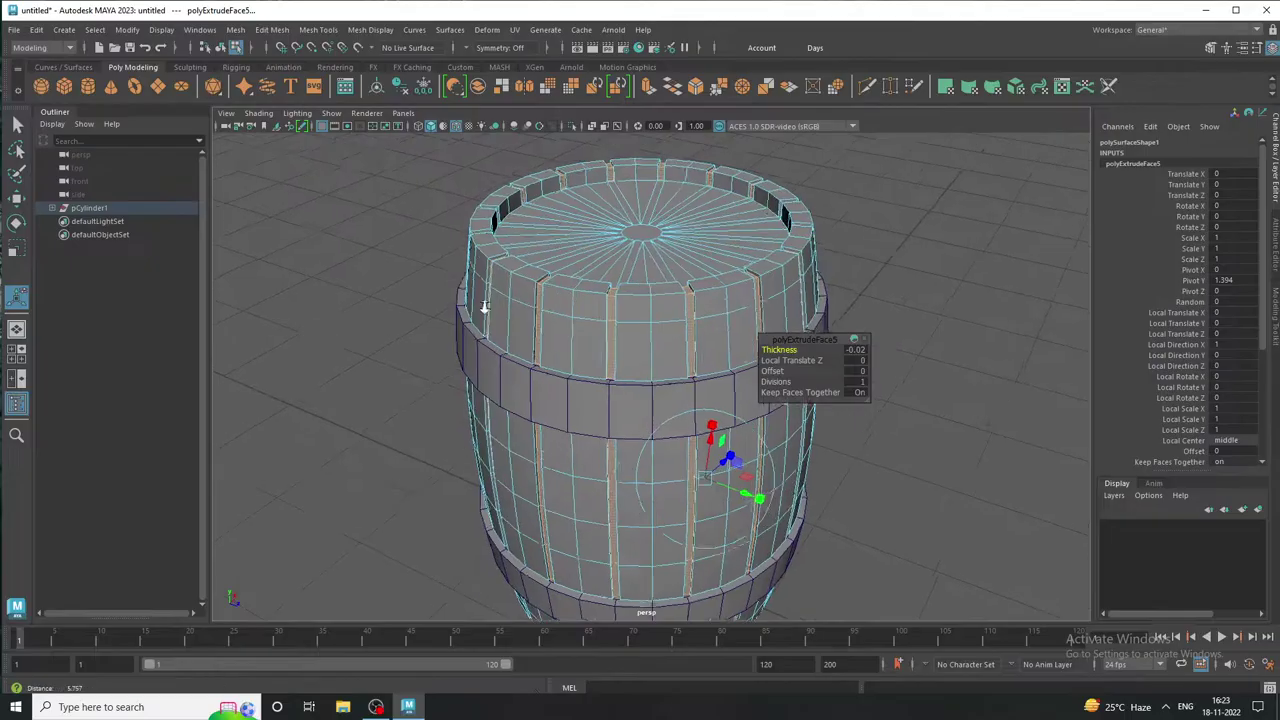
scroll(555, 374, up, 2)
click(16, 378)
scroll(450, 420, up, 3)
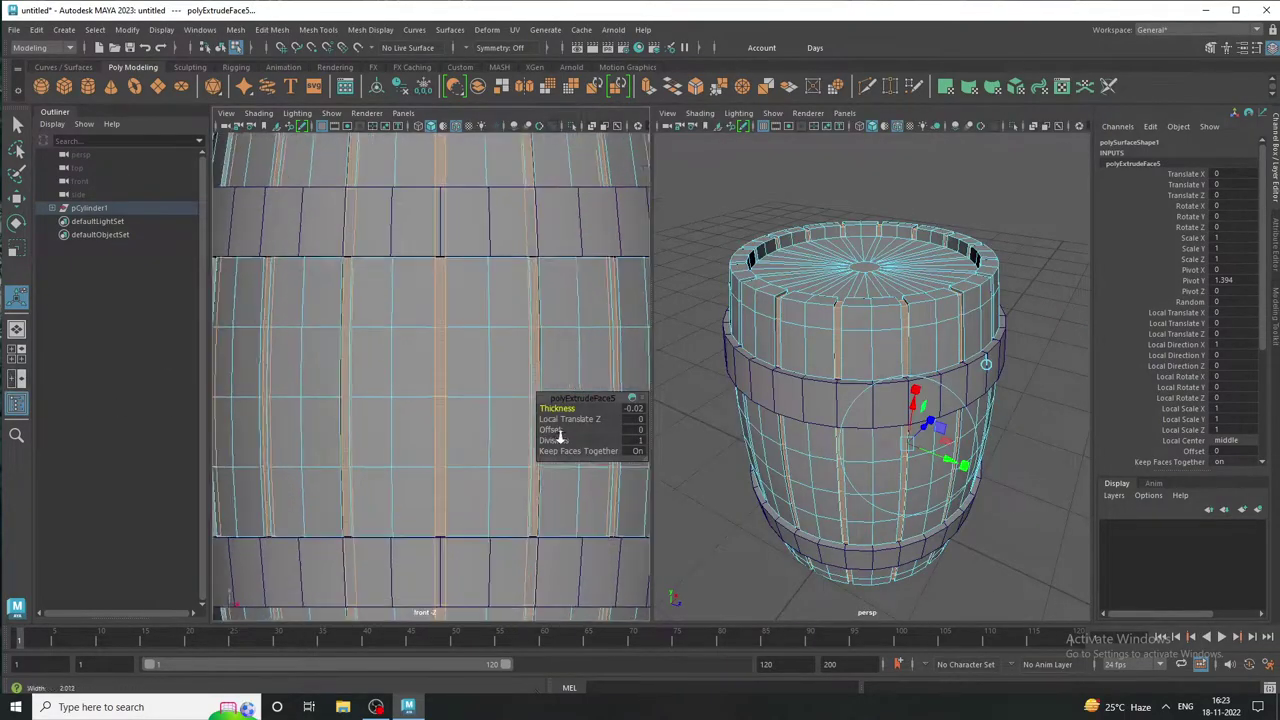
scroll(491, 471, up, 2)
scroll(617, 453, up, 2)
scroll(568, 387, up, 1)
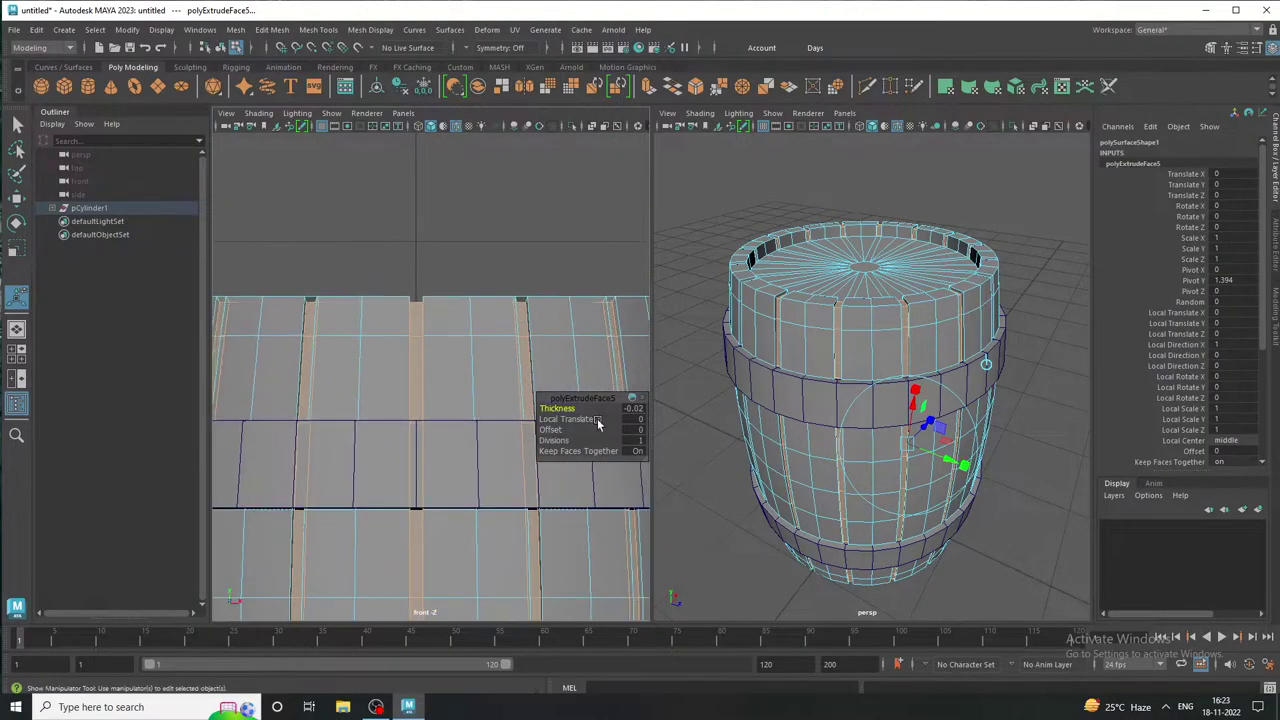
Re-confirm the 0.03 extrusion thickness, inspect the recessed grooves at the rim, and return to Object Mode
click(515, 411)
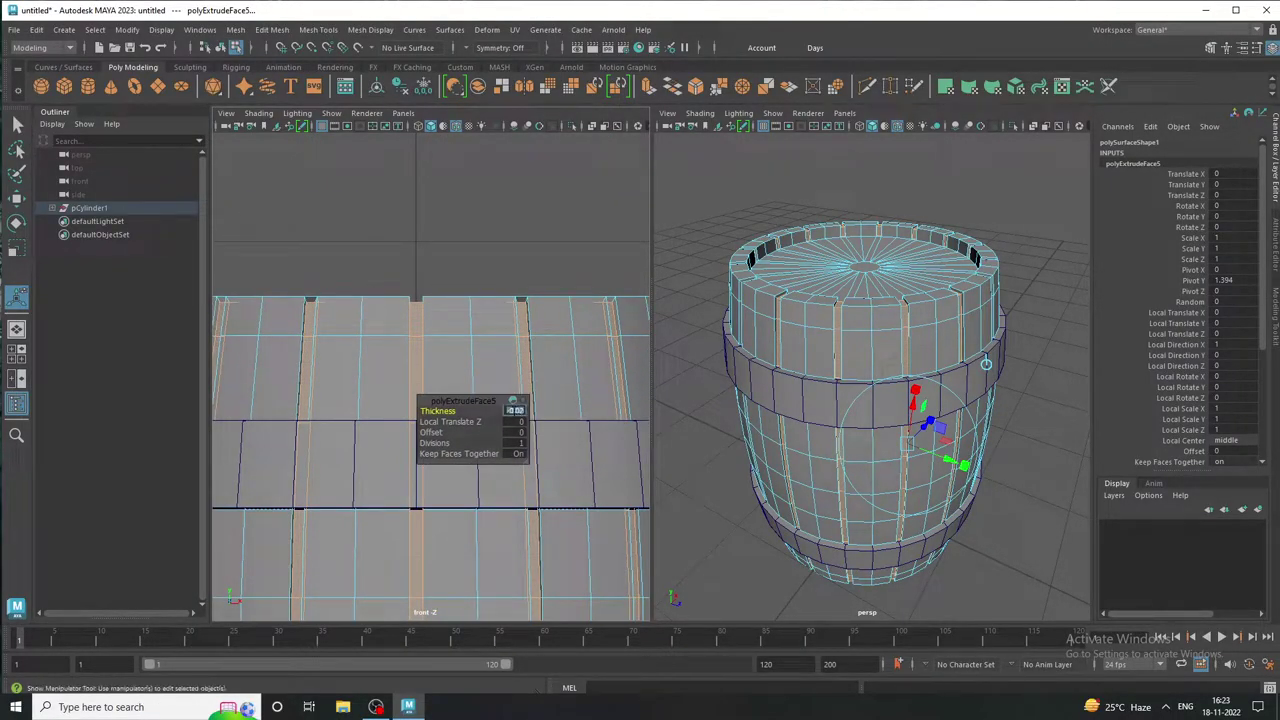
text(0.03)
key(Return)
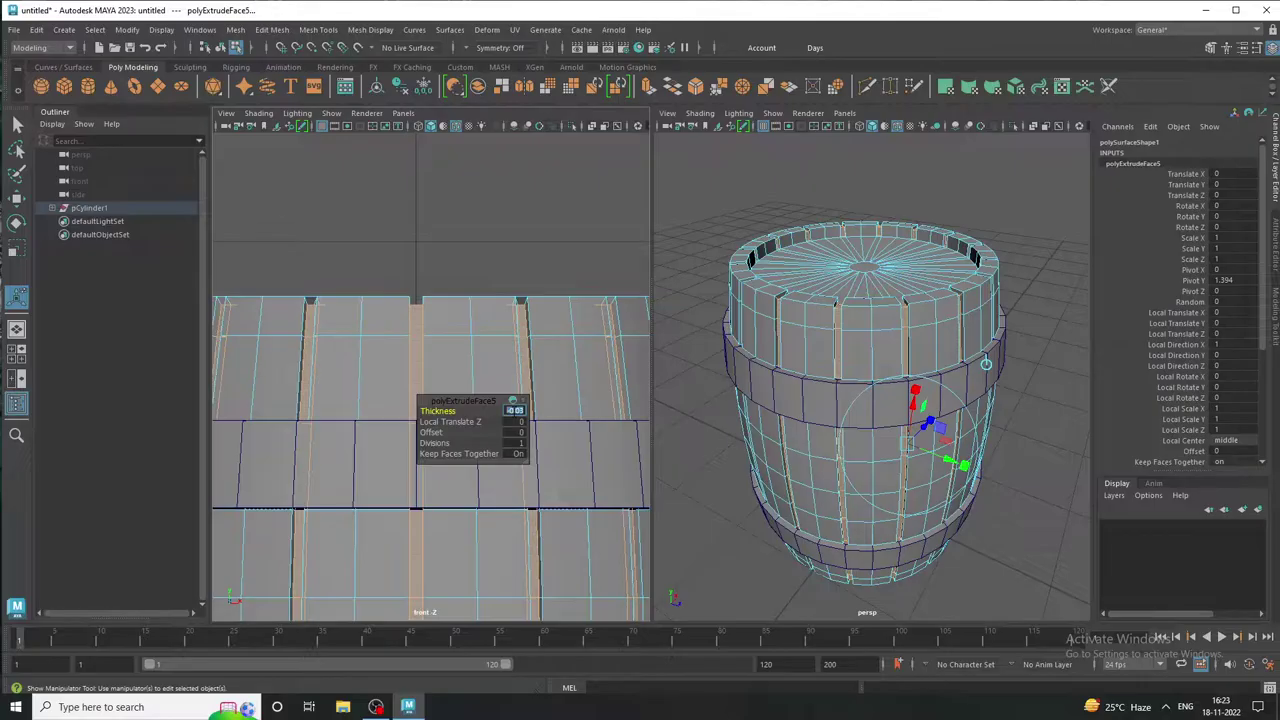
scroll(943, 428, up, 5)
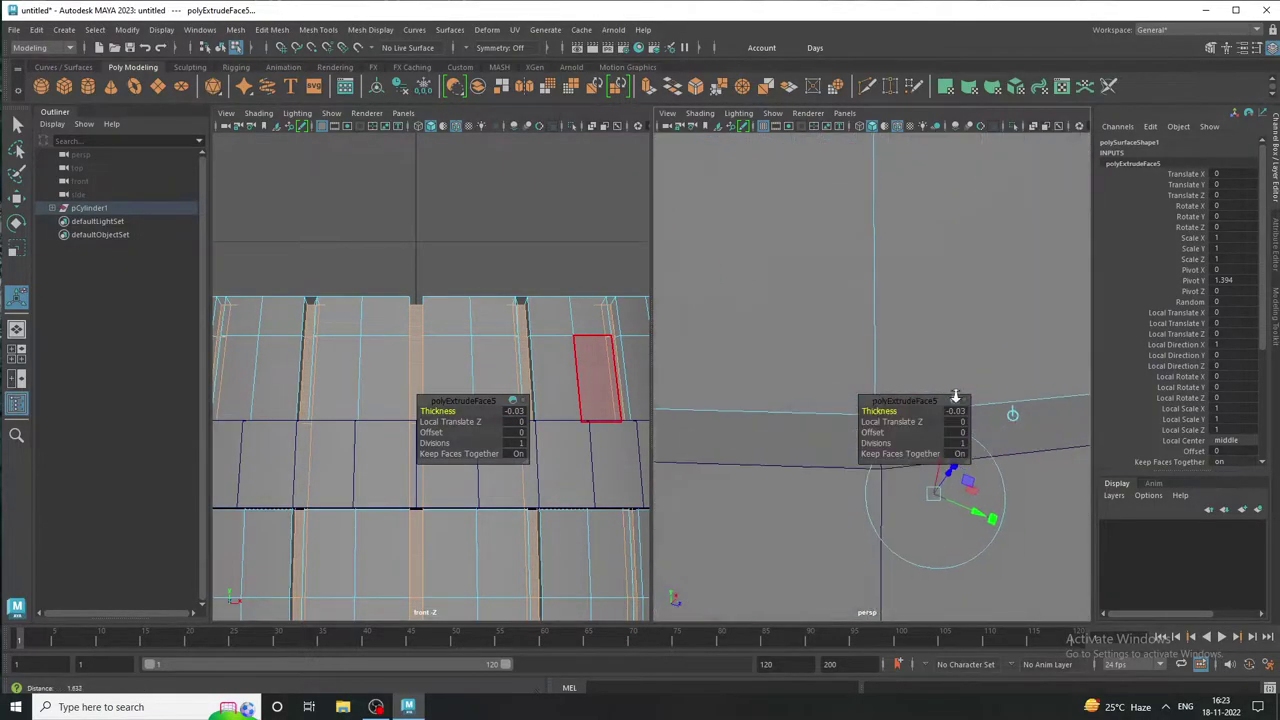
scroll(900, 366, up, 2)
scroll(837, 320, down, 5)
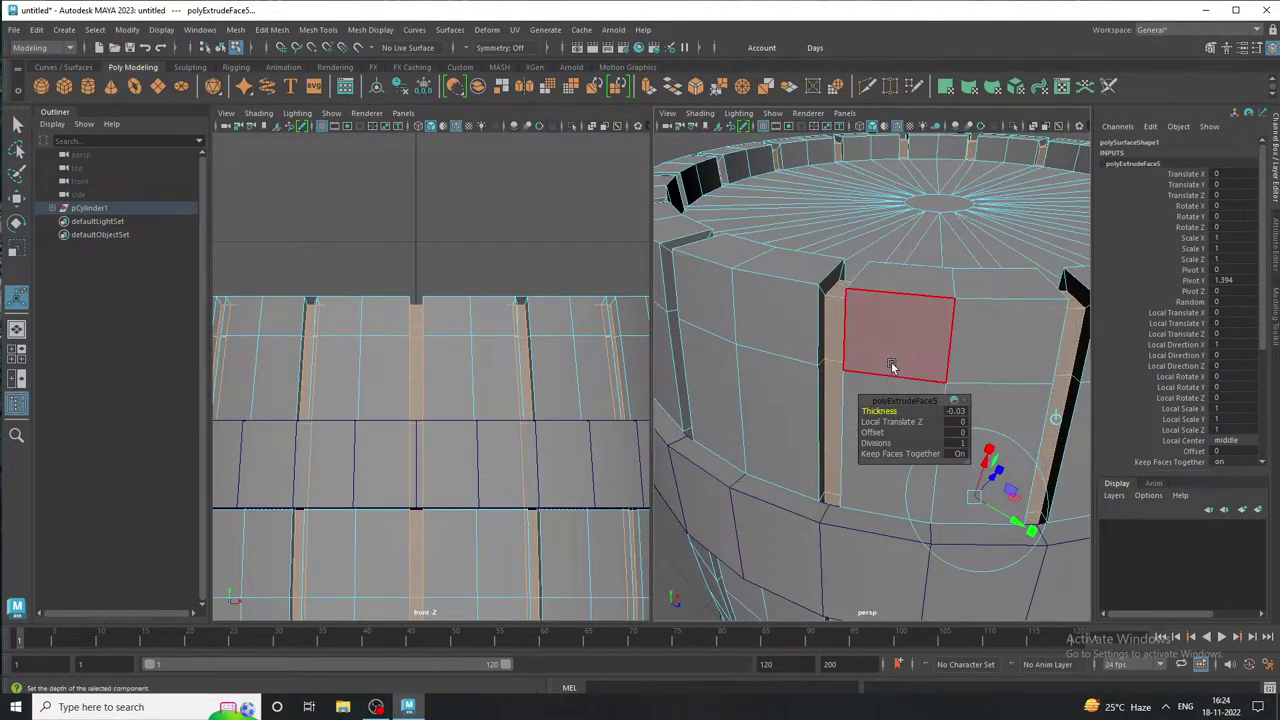
mouse_move(958, 456)
alt+mouse_down()
mouse_move(689, 374)
mouse_move(926, 374)
alt+mouse_up()
scroll(905, 432, down, 5)
right_drag(928, 370, 972, 290)
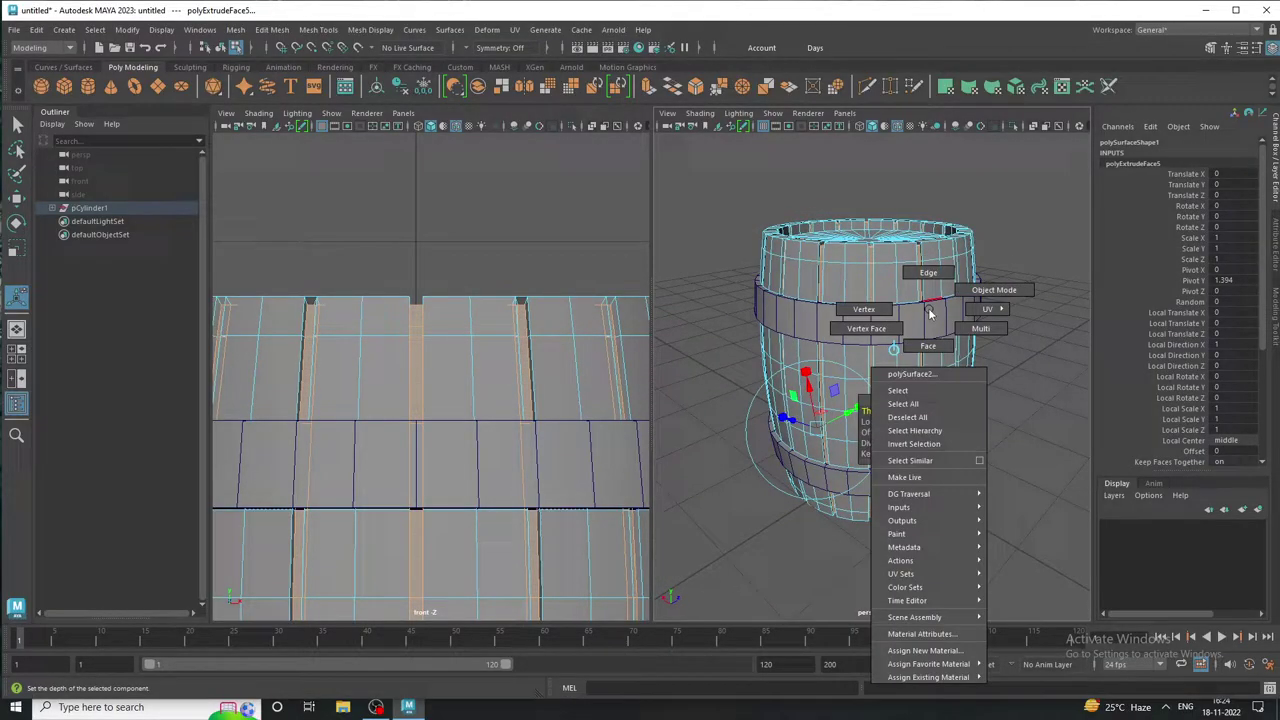
Maximize the perspective view, hide the wireframe on shaded, and orbit around the barrel
click(1062, 299)
mouse_move(1062, 299)
alt+mouse_down()
mouse_move(930, 399)
mouse_move(911, 397)
alt+mouse_up()
key(space)
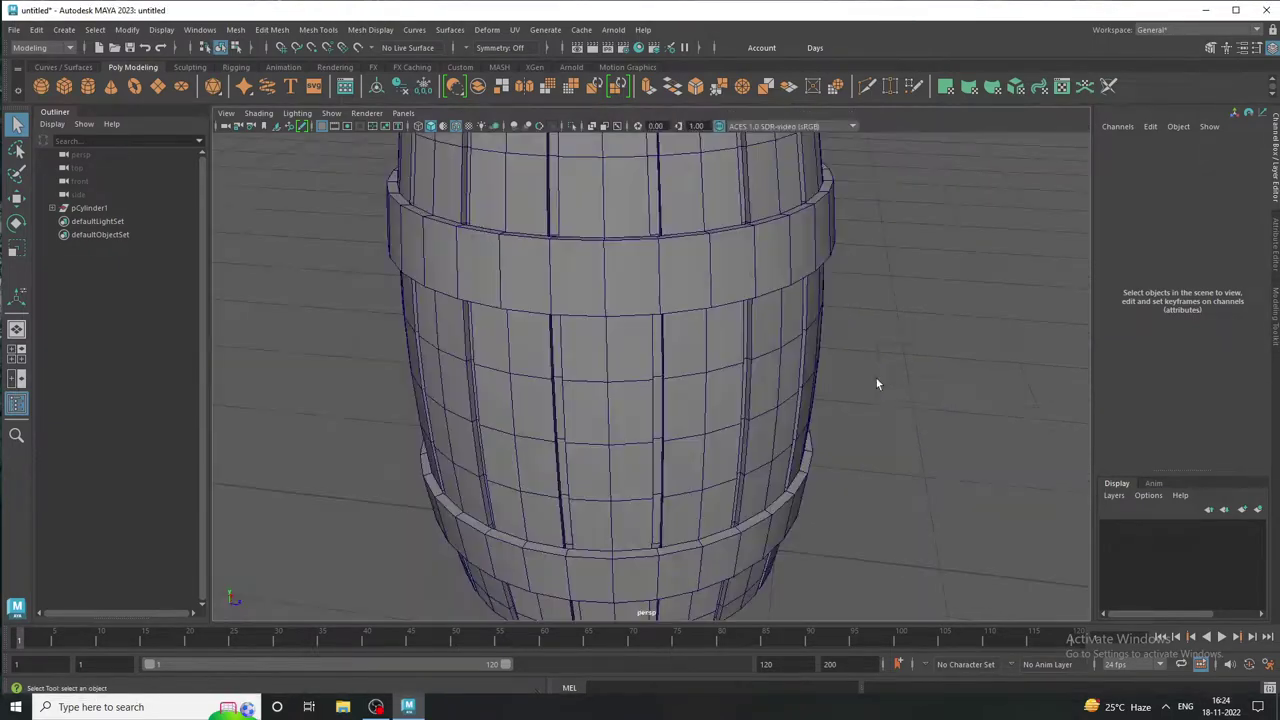
alt+right_drag(876, 378, 737, 449)
click(456, 126)
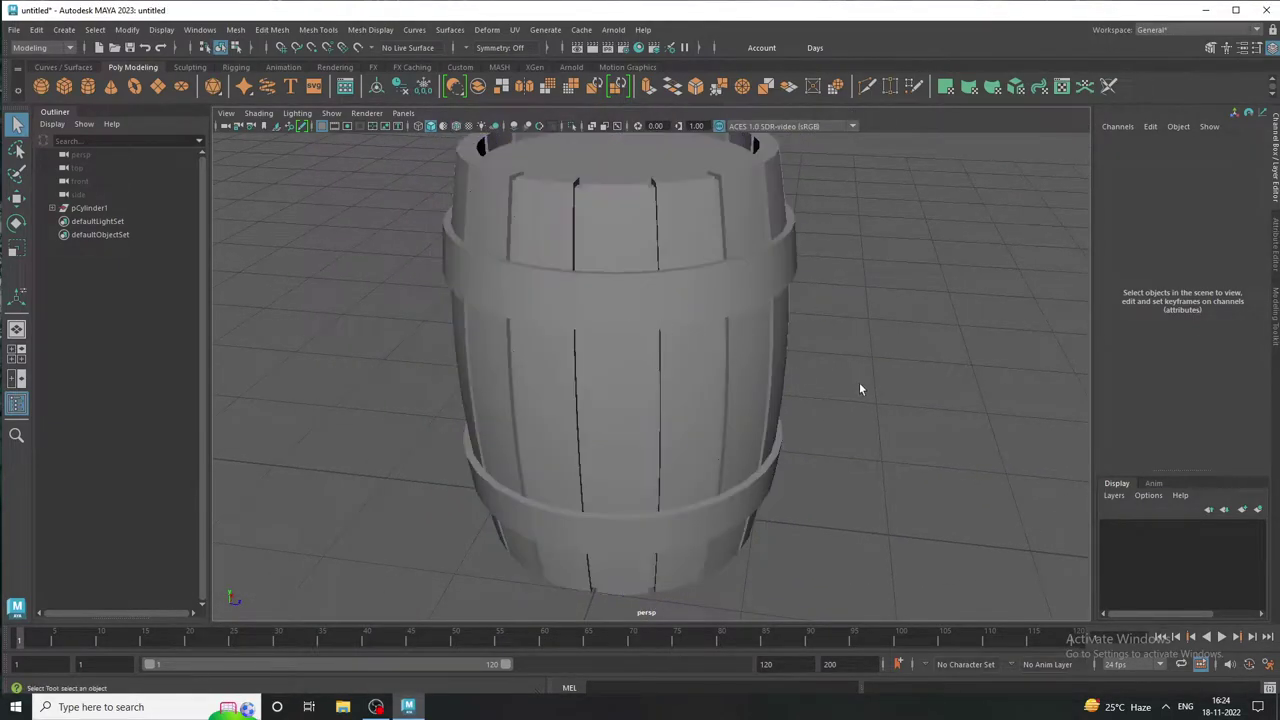
alt+right_drag(857, 386, 651, 400)
mouse_move(651, 400)
alt+mouse_down()
mouse_move(586, 371)
mouse_move(303, 383)
mouse_move(886, 391)
alt+mouse_up()
mouse_move(342, 366)
alt+mouse_down()
mouse_move(523, 334)
mouse_move(523, 309)
mouse_move(407, 376)
mouse_move(354, 363)
alt+mouse_up()
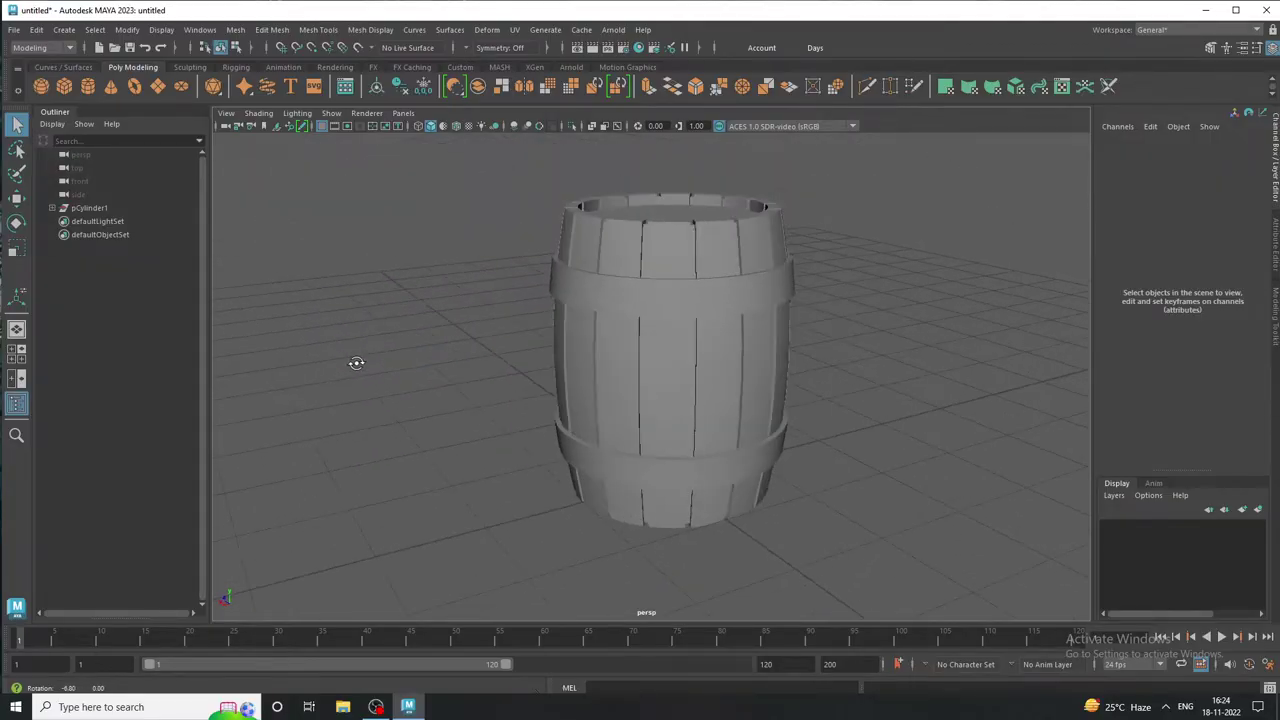
Marquee-select all barrel parts, delete their history by type, then deselect
click(683, 405)
mouse_move(683, 405)
alt+mouse_down()
mouse_move(829, 432)
mouse_move(663, 445)
mouse_move(727, 432)
alt+mouse_up()
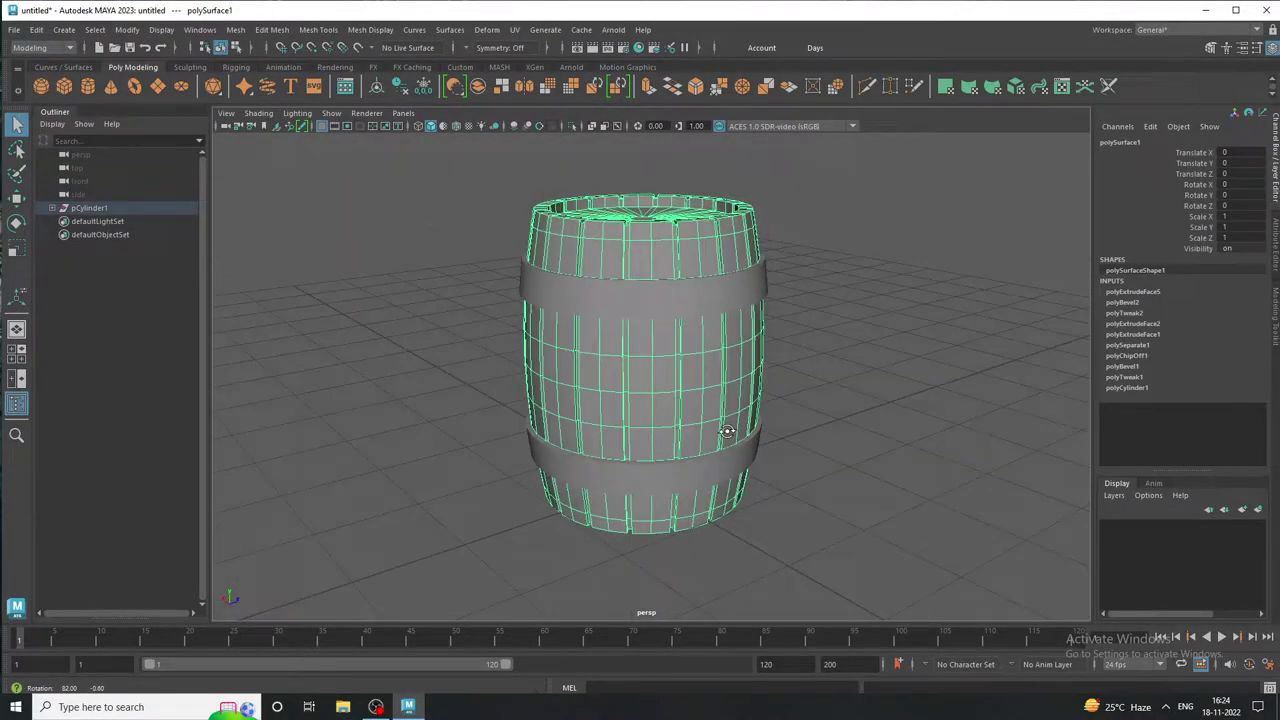
drag(548, 314, 871, 540)
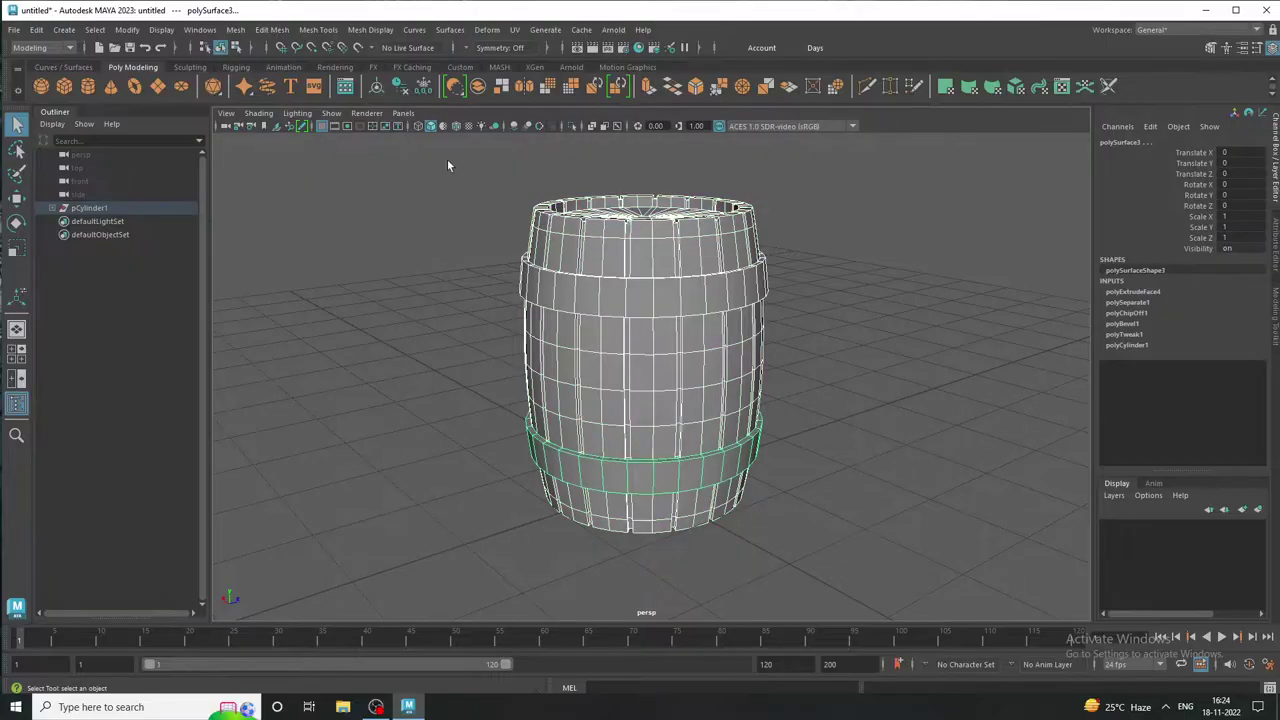
click(399, 87)
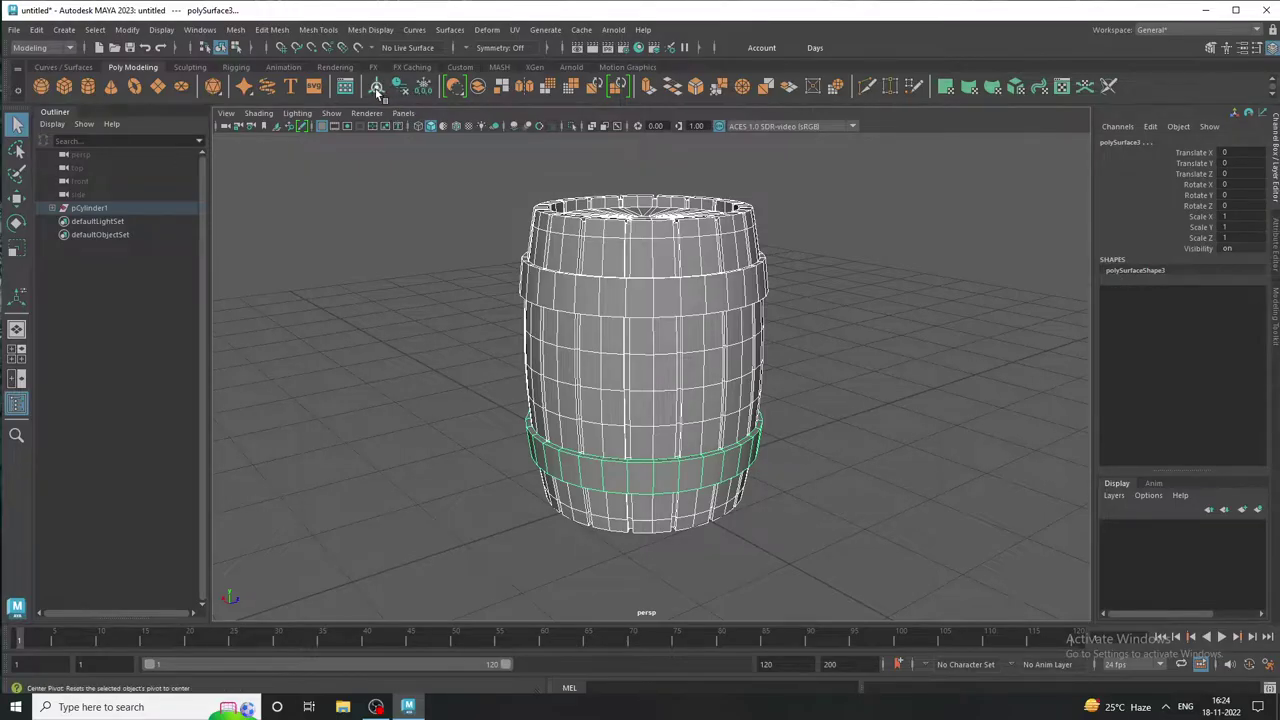
click(449, 291)
alt+drag(449, 291, 420, 314)
scroll(586, 320, up, 3)
scroll(629, 363, up, 3)
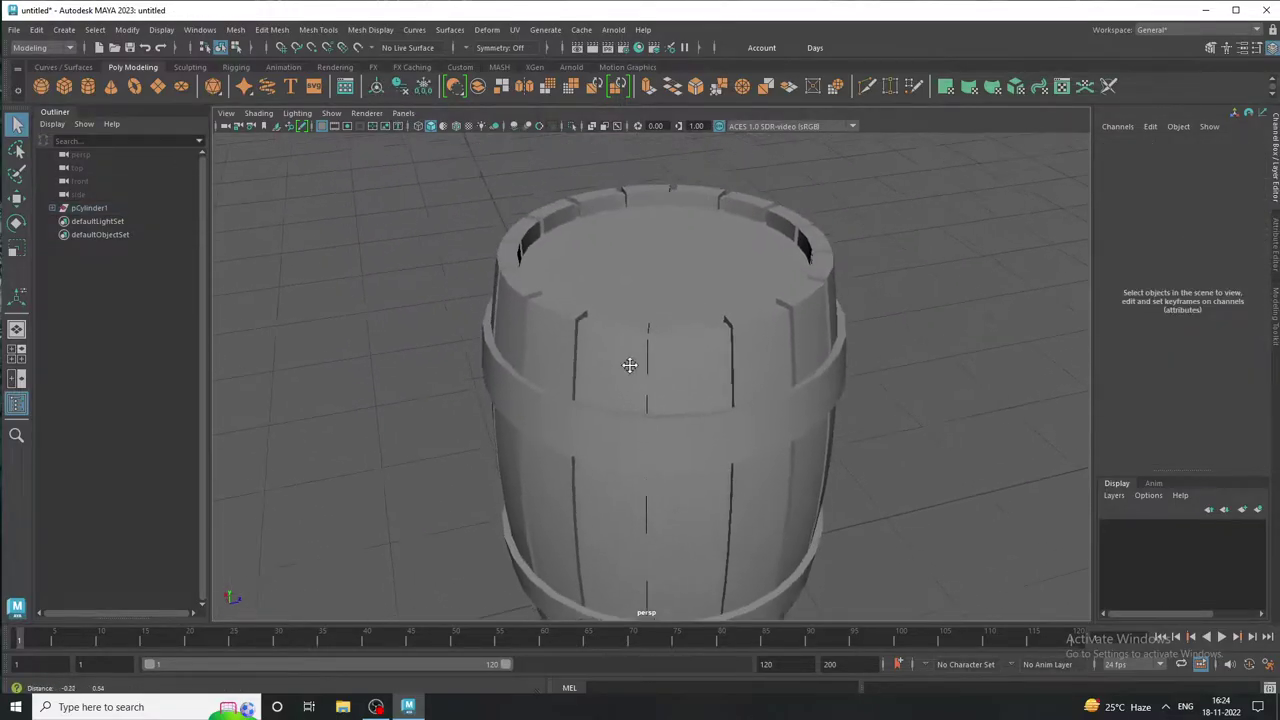
scroll(654, 318, up, 2)
In a maximized top view, marquee-select the barrel's inner cap faces and delete them
click(655, 319)
key(space)
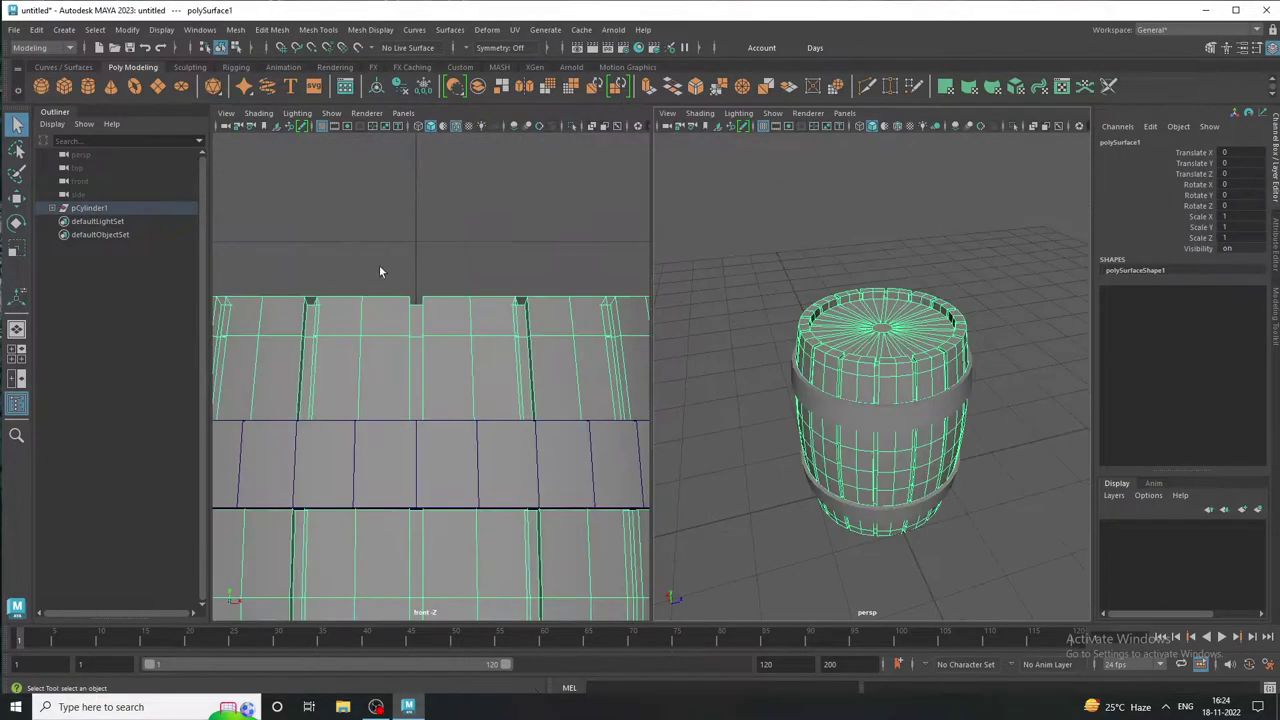
click(18, 354)
key(space)
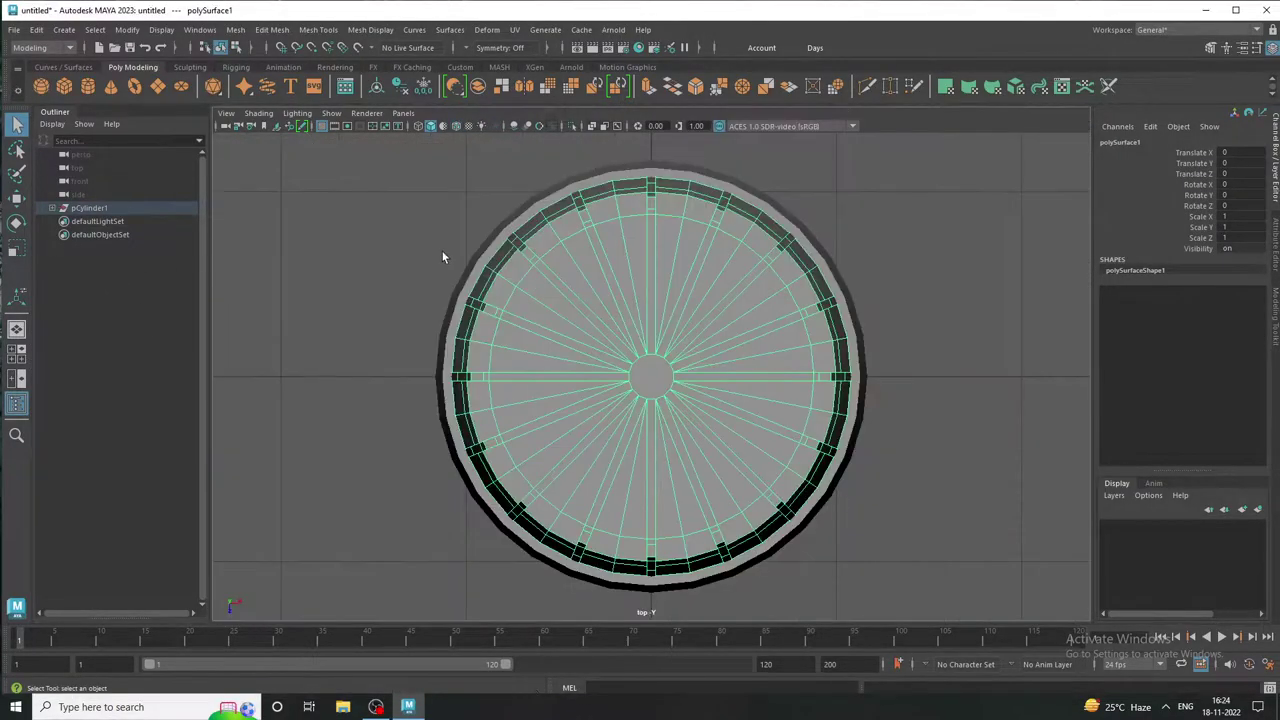
right_drag(617, 304, 620, 338)
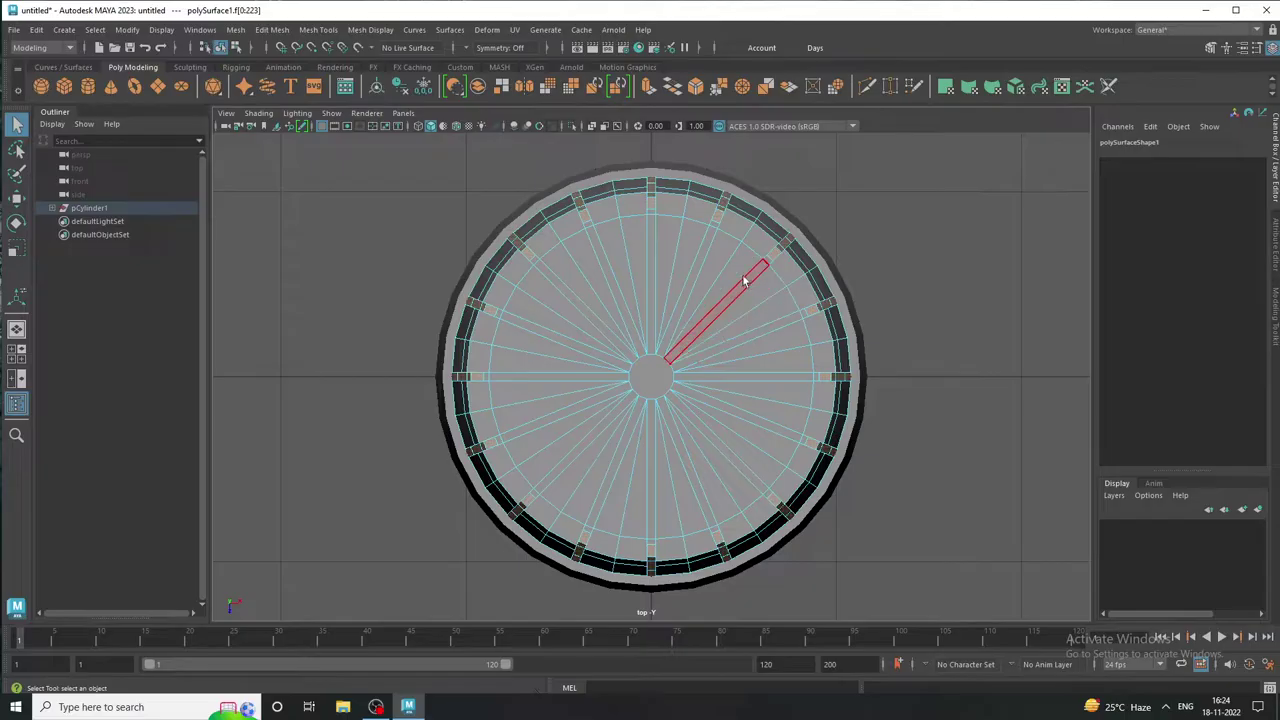
drag(561, 470, 597, 436)
key(Delete)
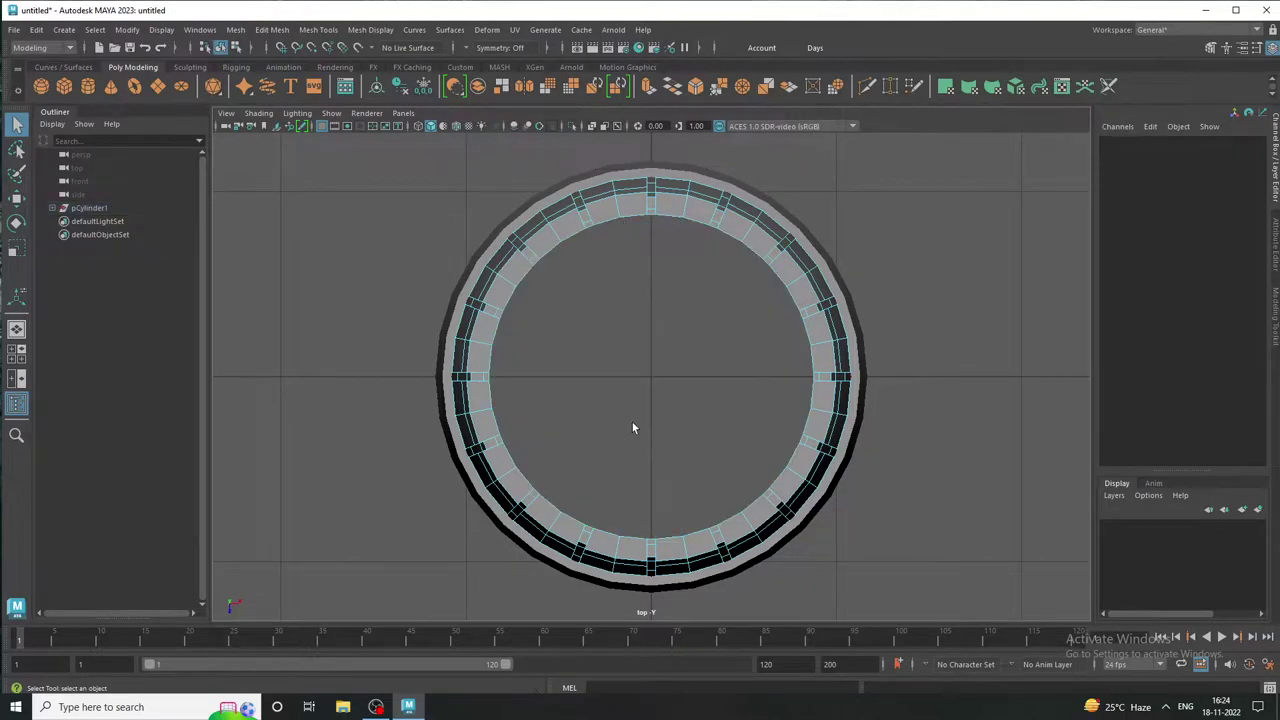
key(space)
key(space)
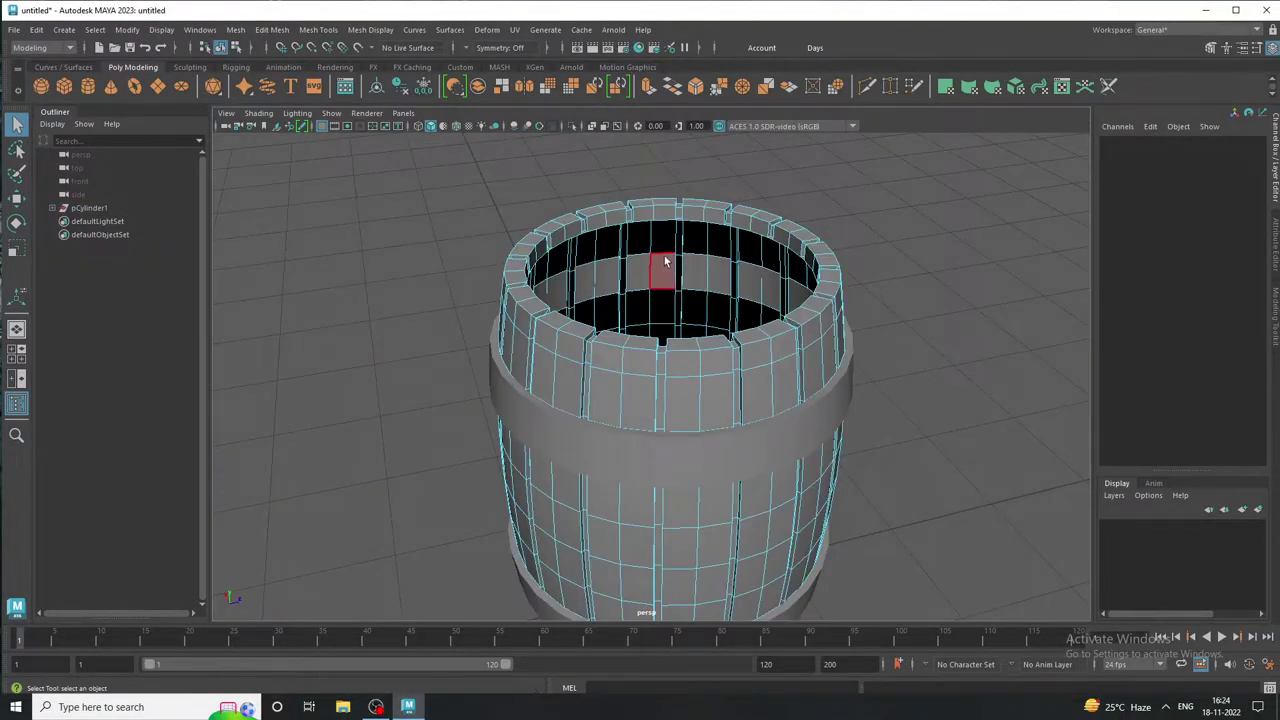
alt+drag(665, 261, 669, 261)
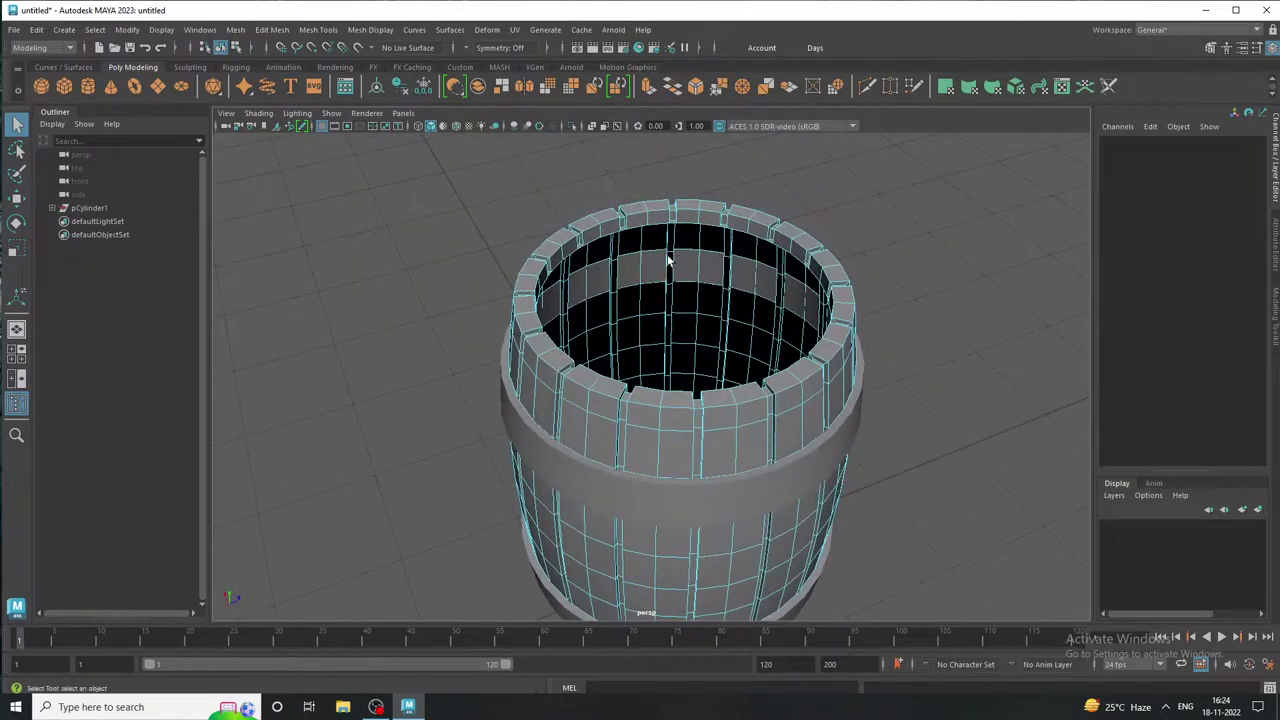
Return the barrel to Object Mode and orbit in close to its rim
alt+drag(669, 261, 717, 238)
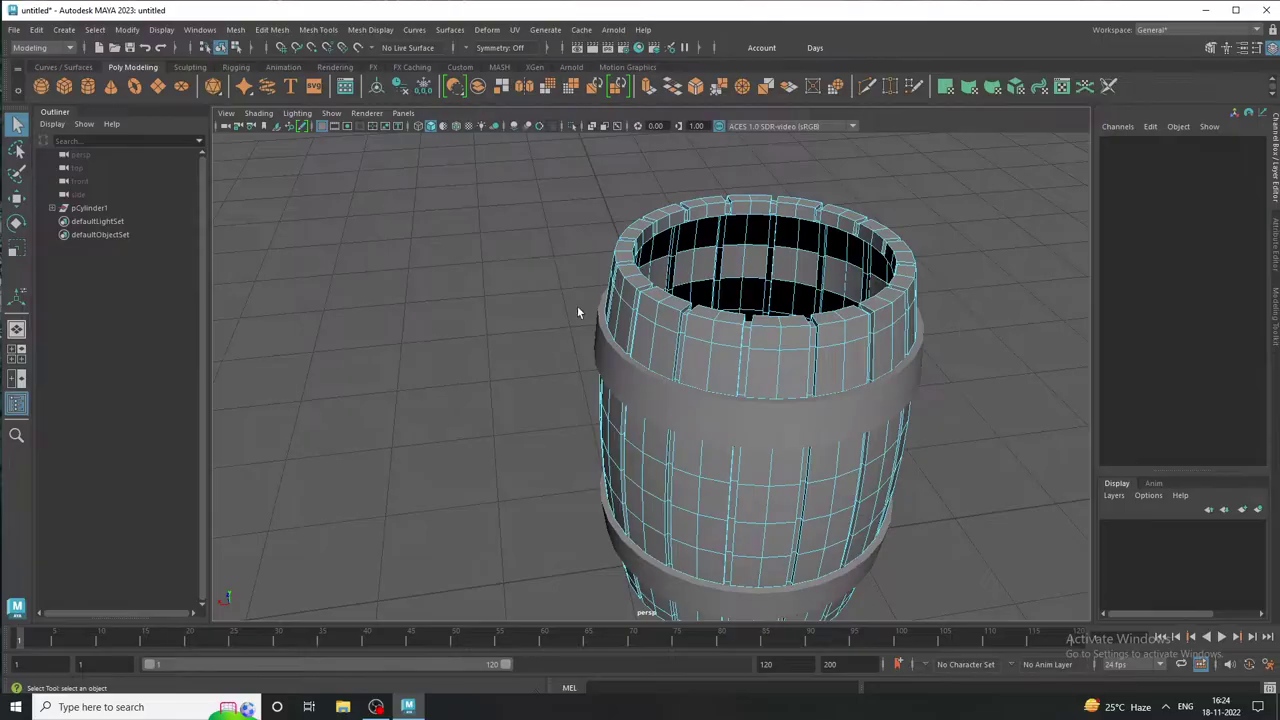
mouse_move(577, 312)
alt+mouse_down()
mouse_move(663, 396)
mouse_move(700, 520)
alt+mouse_up()
alt+right_drag(700, 520, 714, 573)
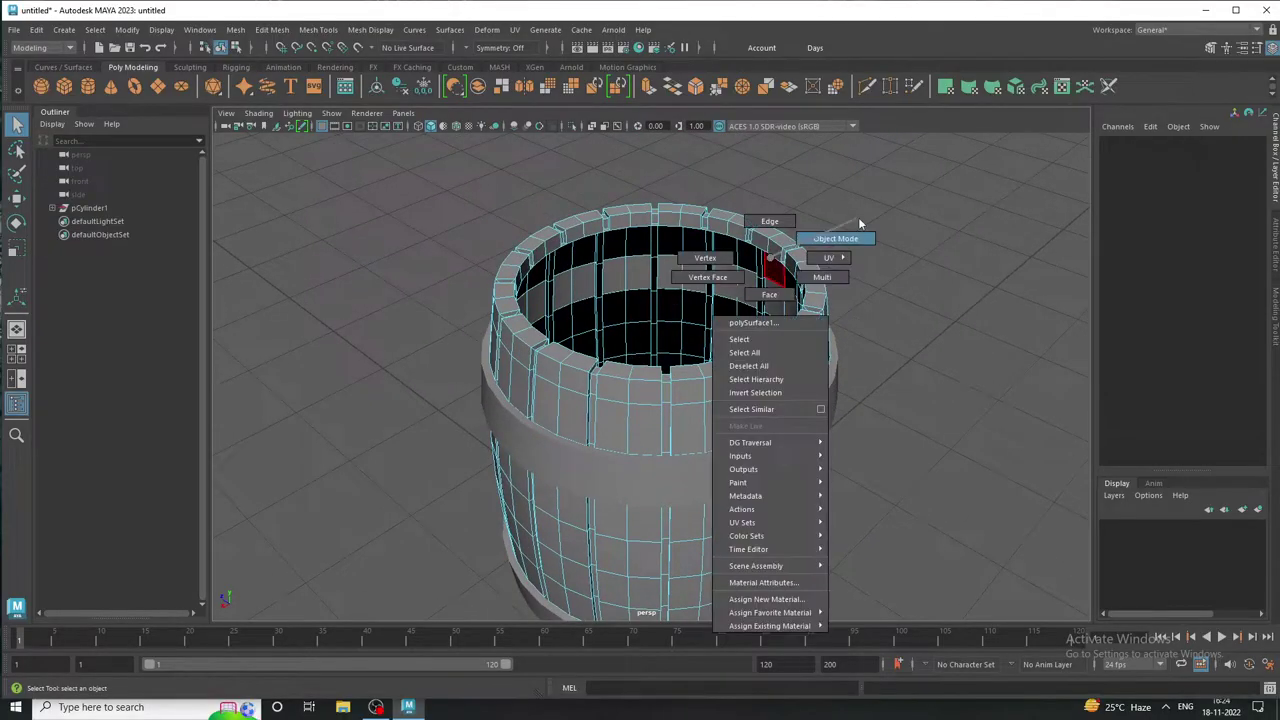
right_drag(771, 272, 829, 234)
click(953, 340)
mouse_move(953, 340)
alt+mouse_down()
mouse_move(680, 467)
mouse_move(643, 357)
alt+mouse_up()
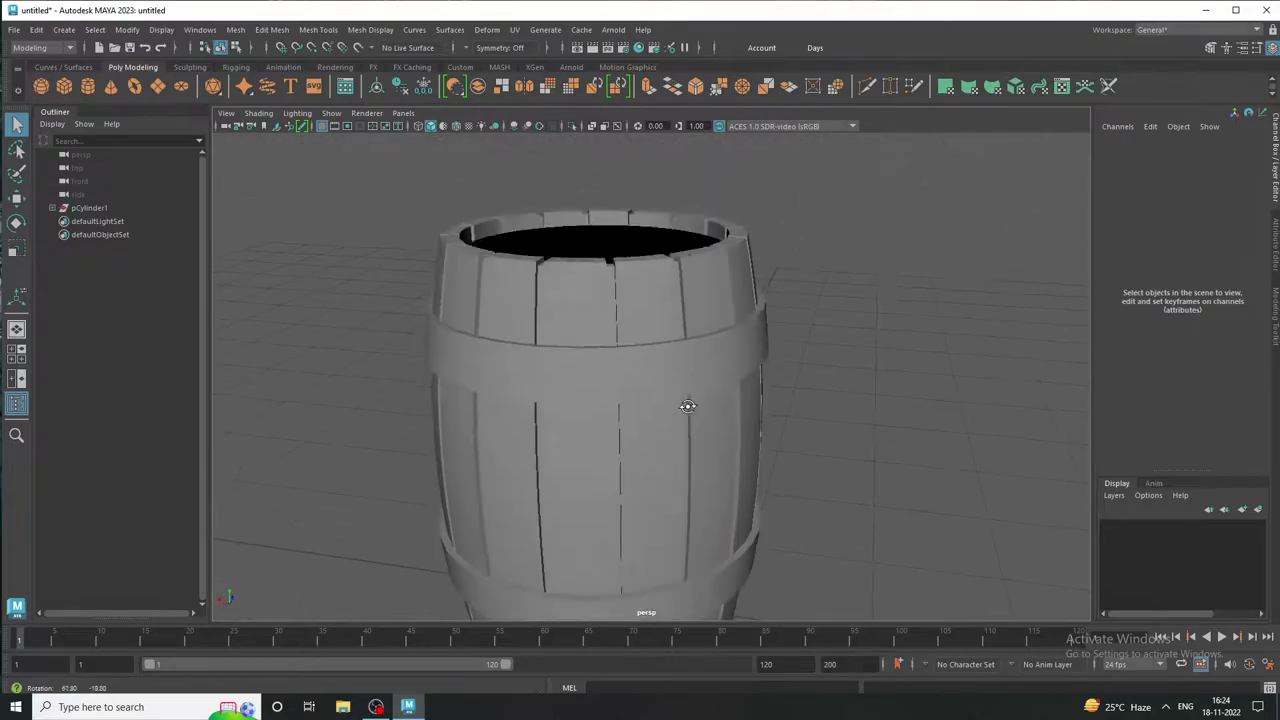
alt+middle_drag(643, 357, 636, 356)
alt+right_drag(637, 355, 747, 435)
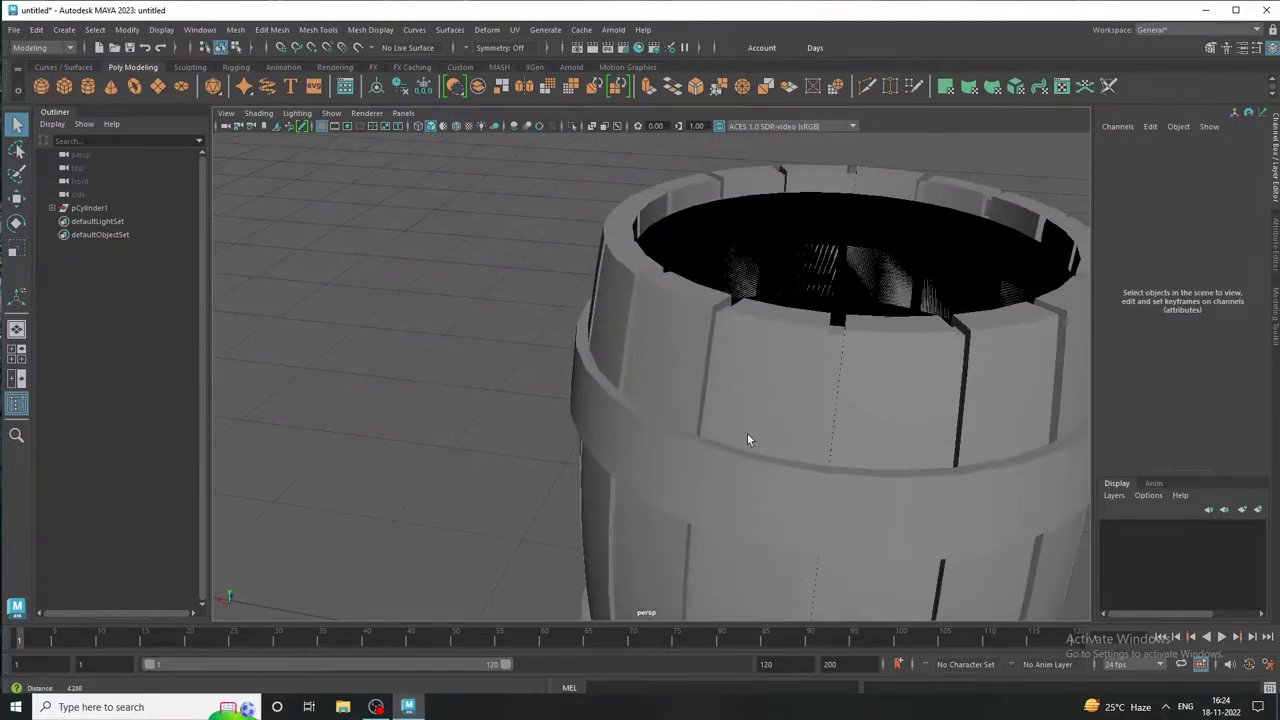
Switch the barrel to edge selection and pick a plank-top edge on the rim
click(752, 351)
right_drag(753, 352, 762, 288)
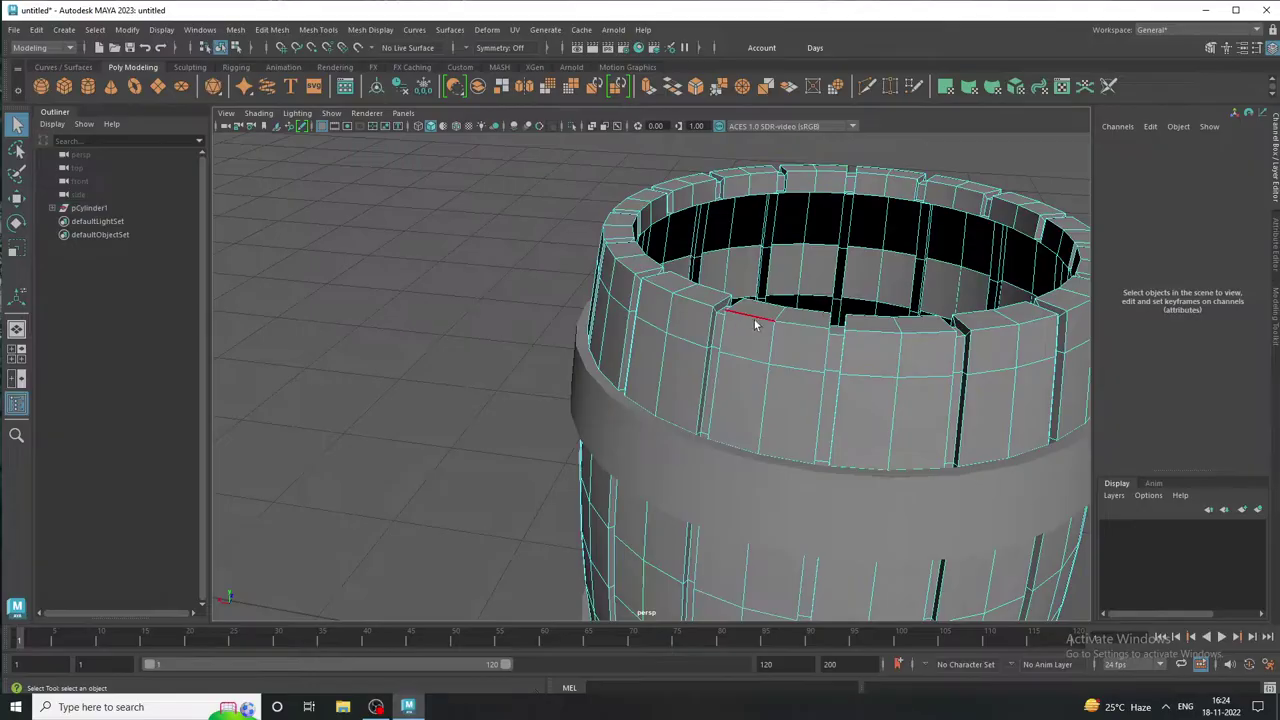
click(755, 320)
key(ctrl+b)
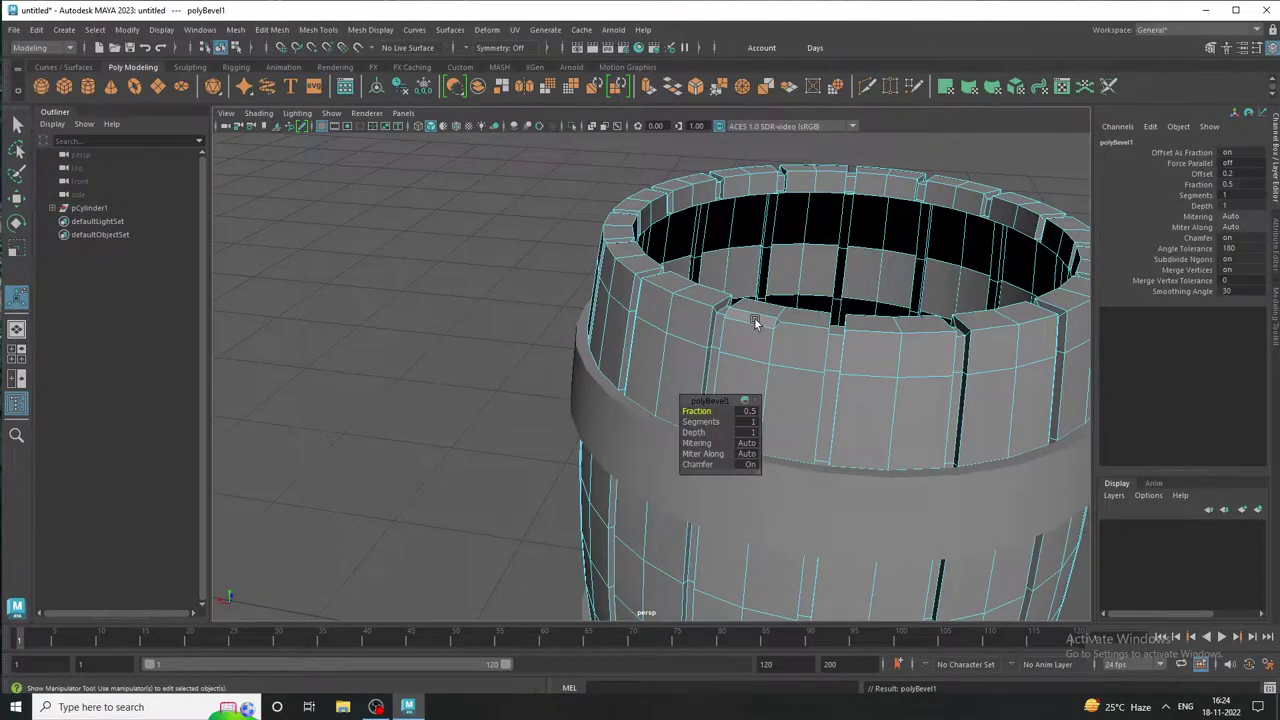
click(754, 317)
scroll(880, 398, down, 2)
scroll(880, 398, down, 2)
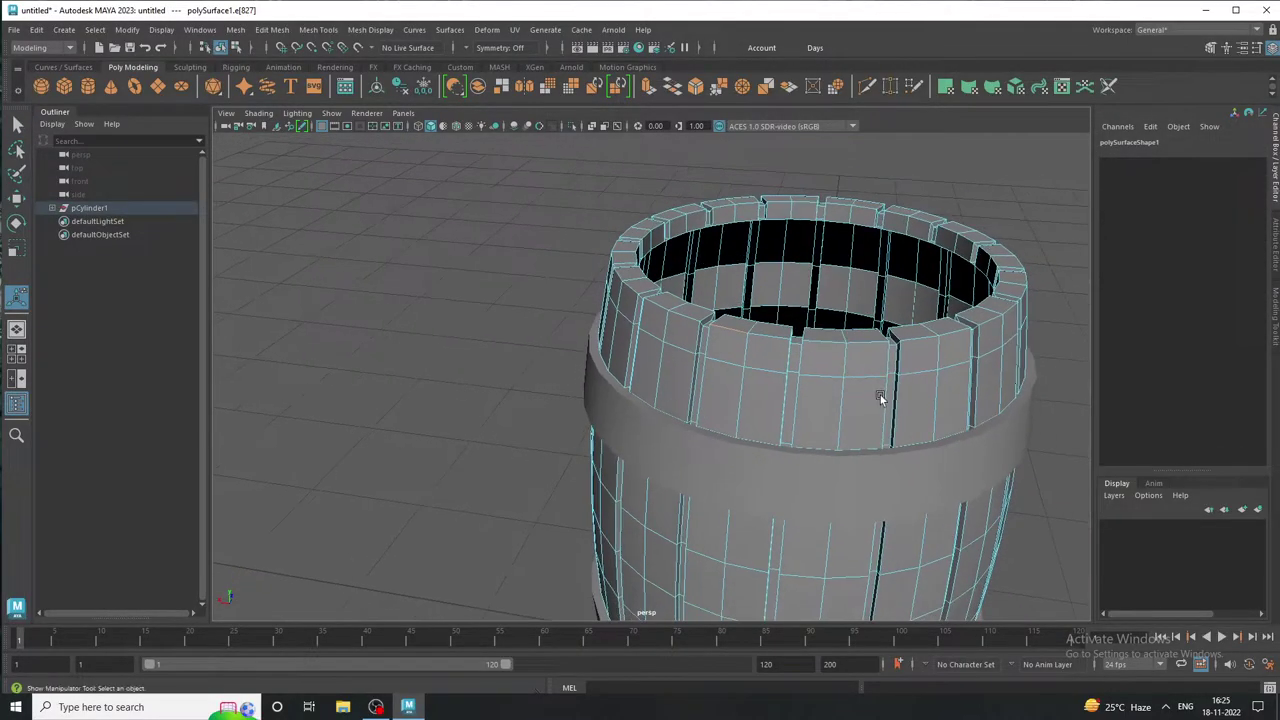
alt+drag(880, 398, 596, 402)
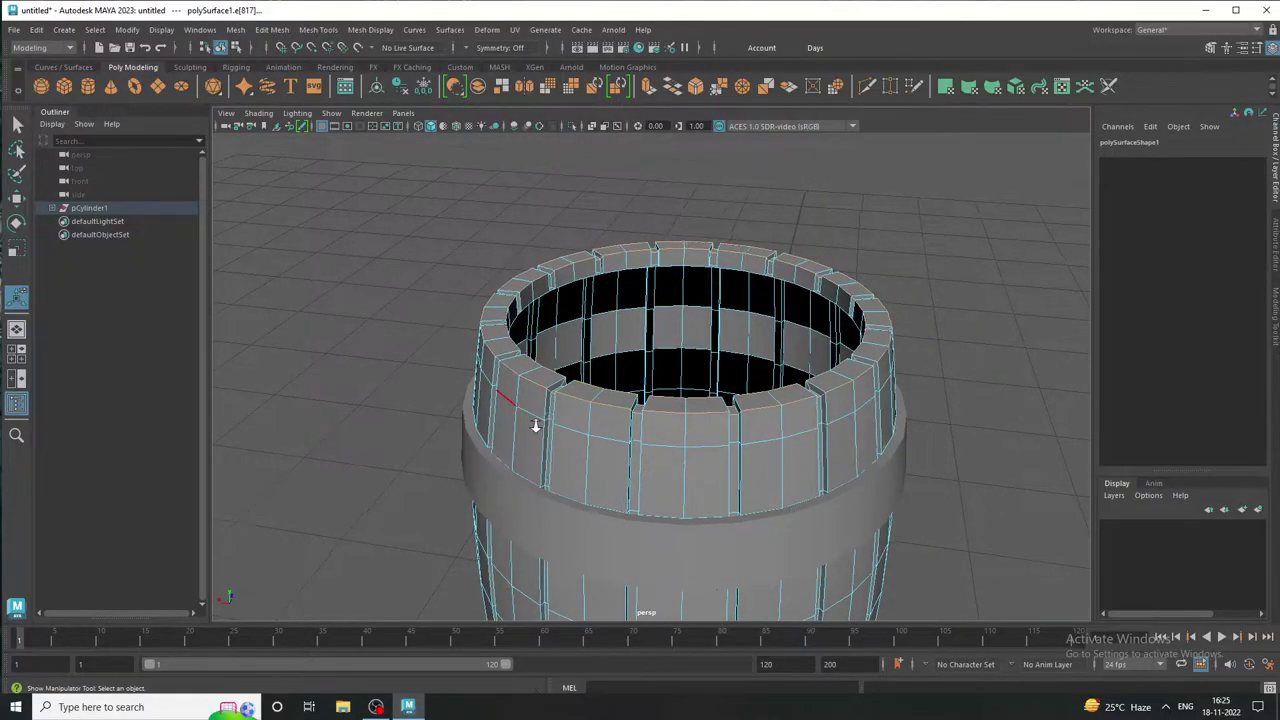
scroll(534, 423, up, 2)
scroll(563, 417, up, 2)
scroll(543, 354, up, 2)
scroll(576, 385, up, 1)
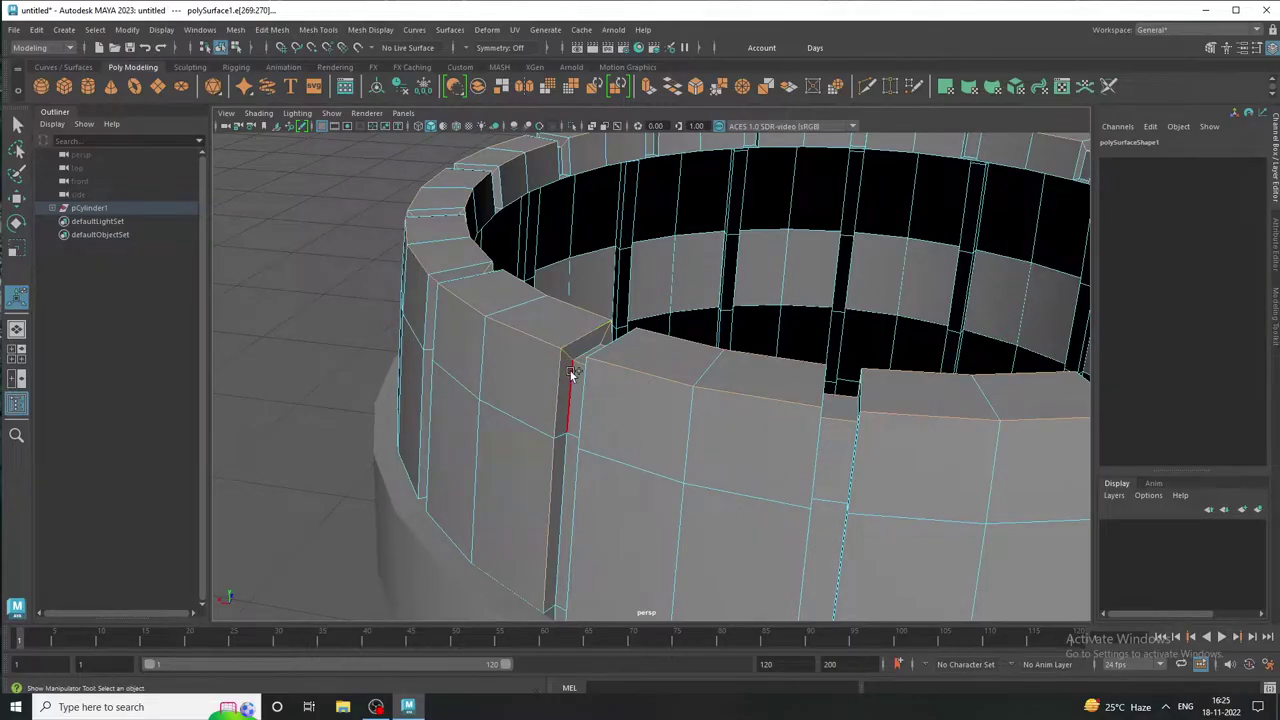
Grow the edge selection to every plank top and bevel it (fraction 0.5, 1 segment)
click(95, 29)
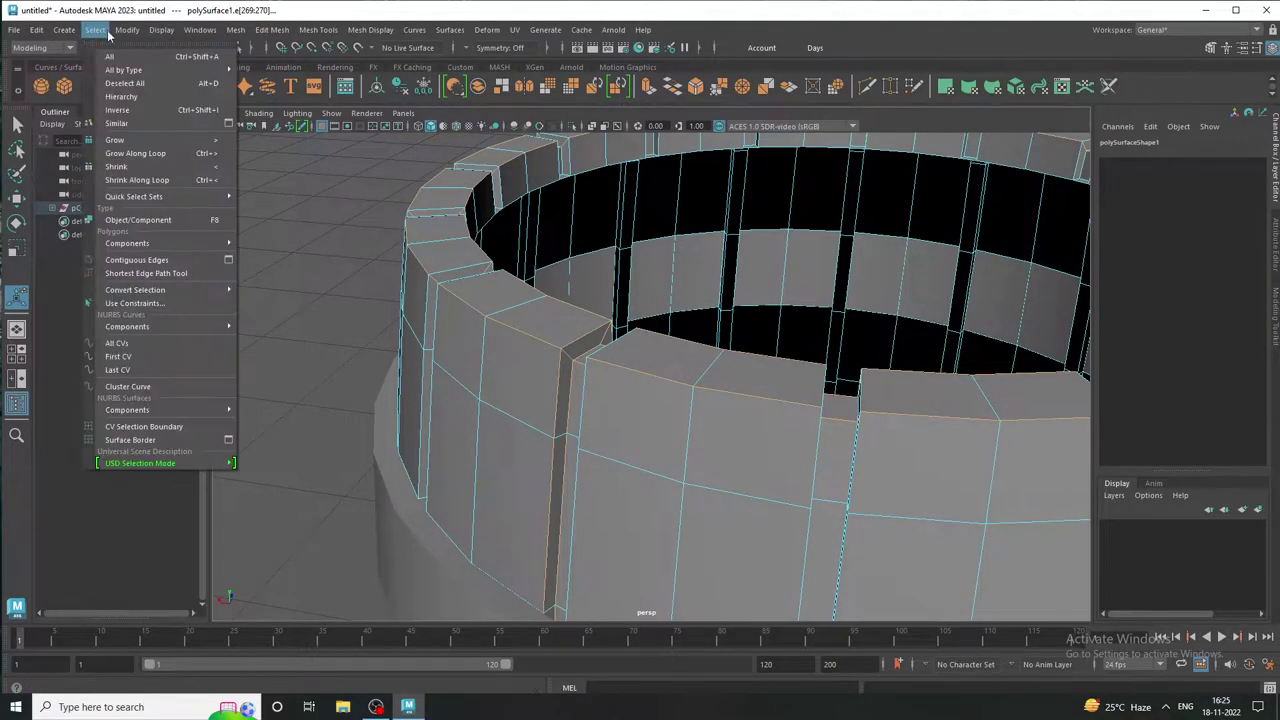
click(525, 298)
mouse_move(525, 298)
alt+mouse_down()
mouse_move(553, 316)
mouse_move(849, 374)
mouse_move(526, 377)
mouse_move(466, 400)
mouse_move(534, 443)
mouse_move(420, 422)
mouse_move(734, 466)
mouse_move(534, 509)
mouse_move(534, 397)
mouse_move(426, 471)
mouse_move(409, 557)
alt+mouse_up()
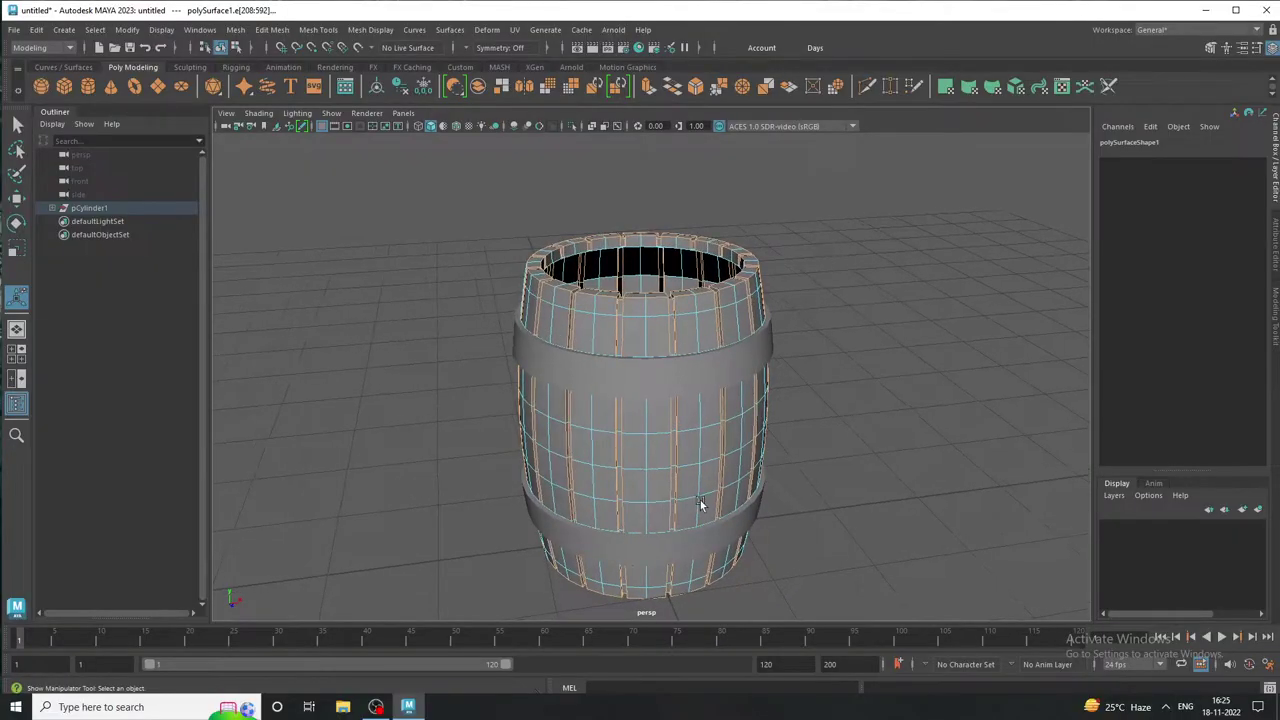
alt+middle_drag(700, 503, 609, 471)
click(236, 30)
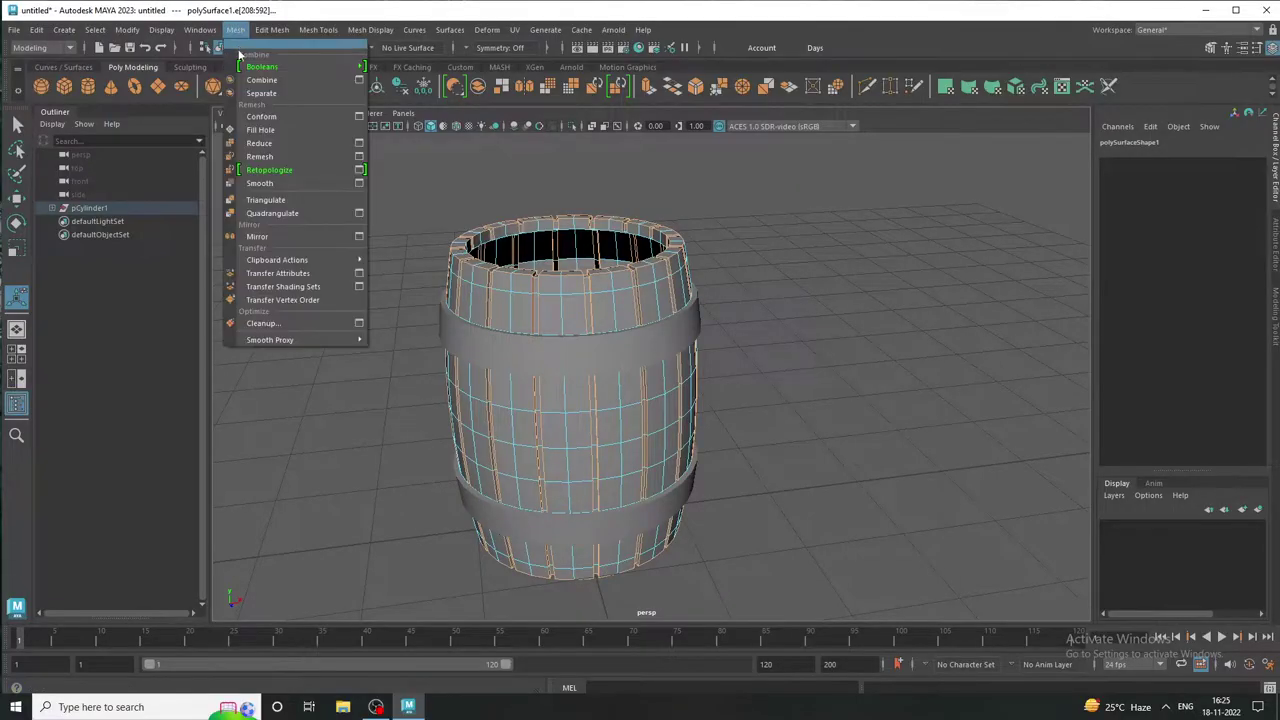
click(290, 81)
Set polyBevel1 to 3 segments and fraction 0.3, then return to Object Mode
scroll(571, 309, up, 3)
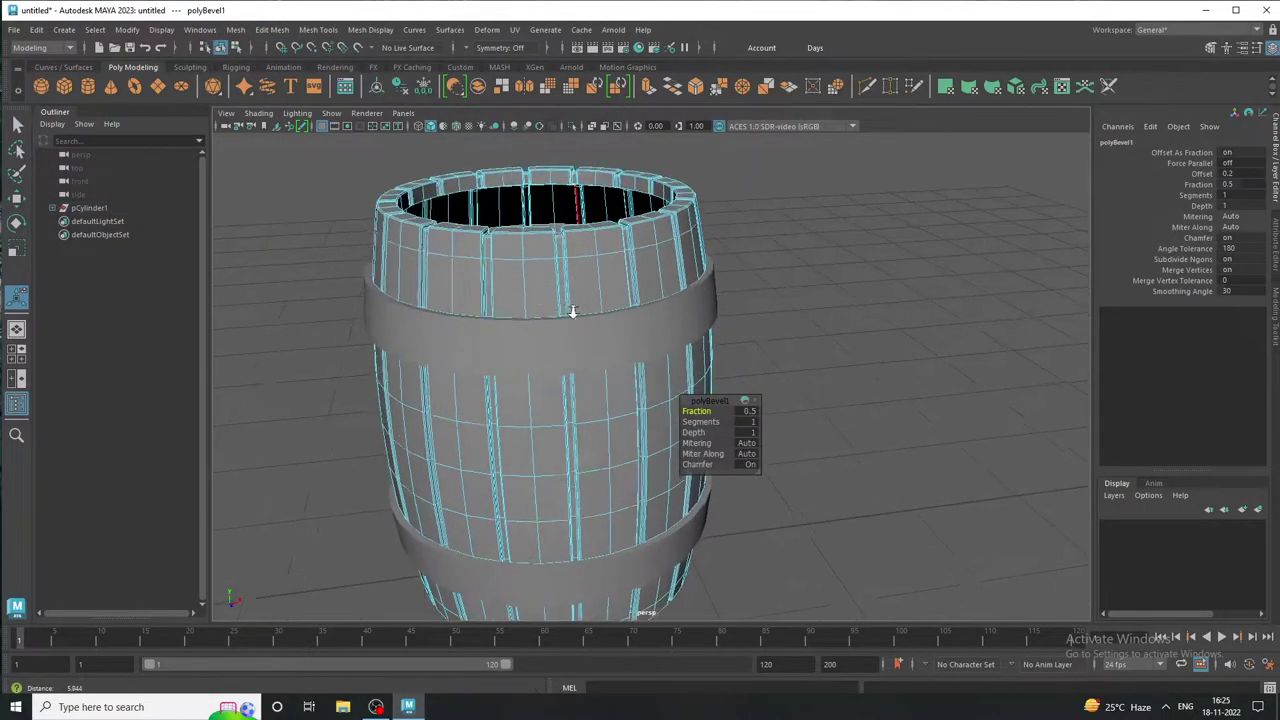
scroll(634, 329, up, 2)
mouse_move(634, 329)
alt+mouse_down()
mouse_move(737, 417)
mouse_move(643, 372)
alt+mouse_up()
scroll(520, 400, up, 1)
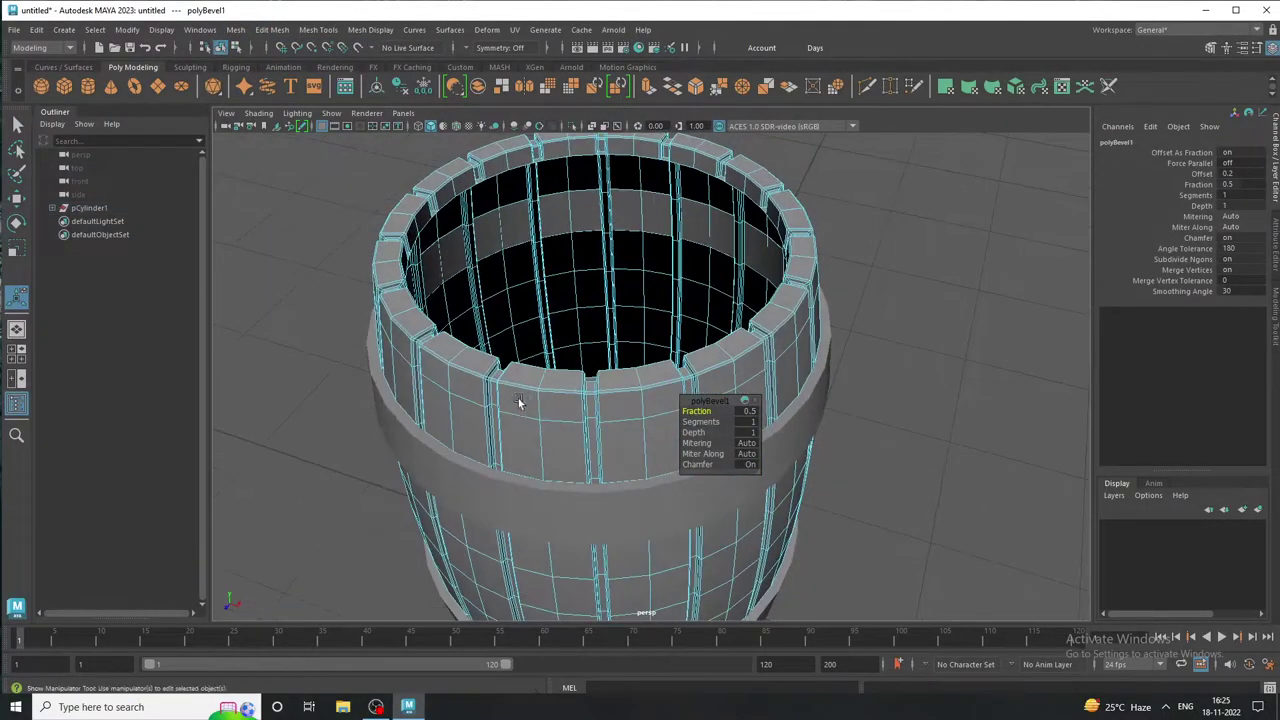
scroll(623, 451, up, 2)
scroll(693, 463, up, 2)
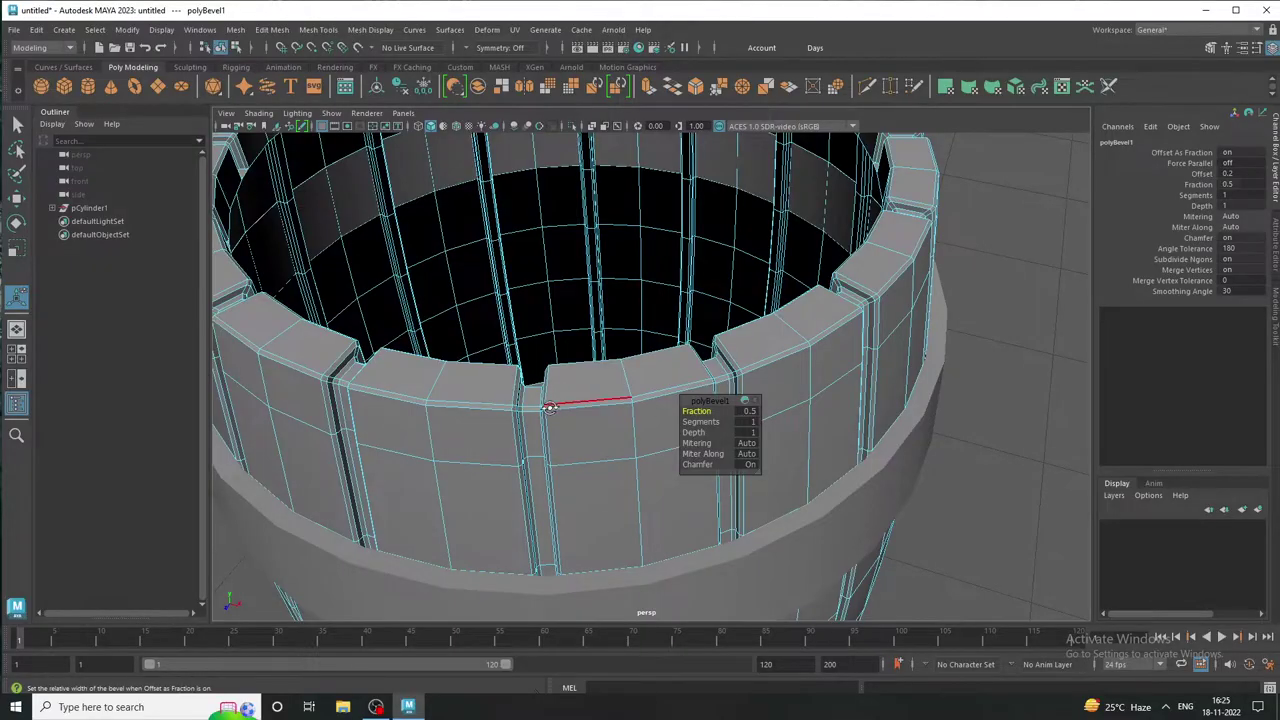
mouse_move(549, 407)
alt+mouse_down()
mouse_move(523, 434)
mouse_move(486, 434)
mouse_move(380, 400)
mouse_move(414, 357)
mouse_move(295, 279)
mouse_move(506, 434)
mouse_move(621, 362)
alt+mouse_up()
mouse_move(661, 348)
alt+mouse_down()
mouse_move(471, 346)
mouse_move(423, 329)
mouse_move(623, 334)
mouse_move(700, 370)
alt+mouse_up()
click(749, 422)
text(3)
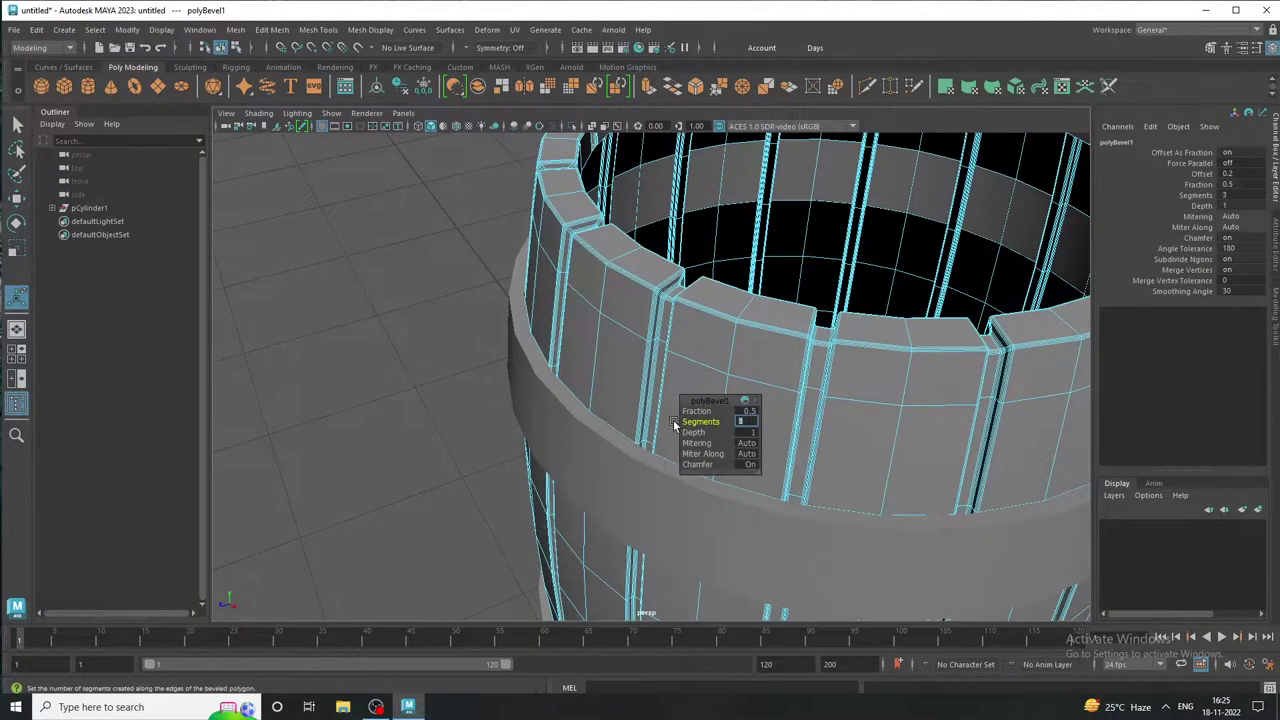
click(750, 411)
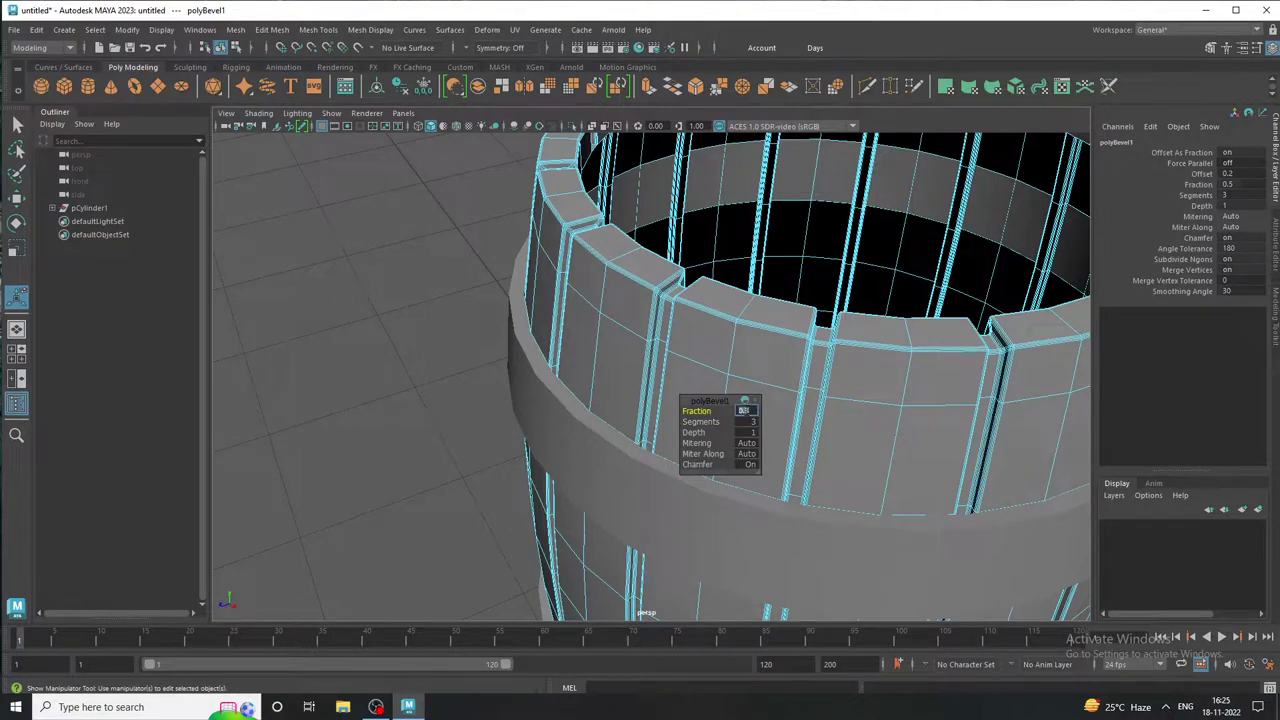
text(0.3)
right_drag(657, 286, 690, 262)
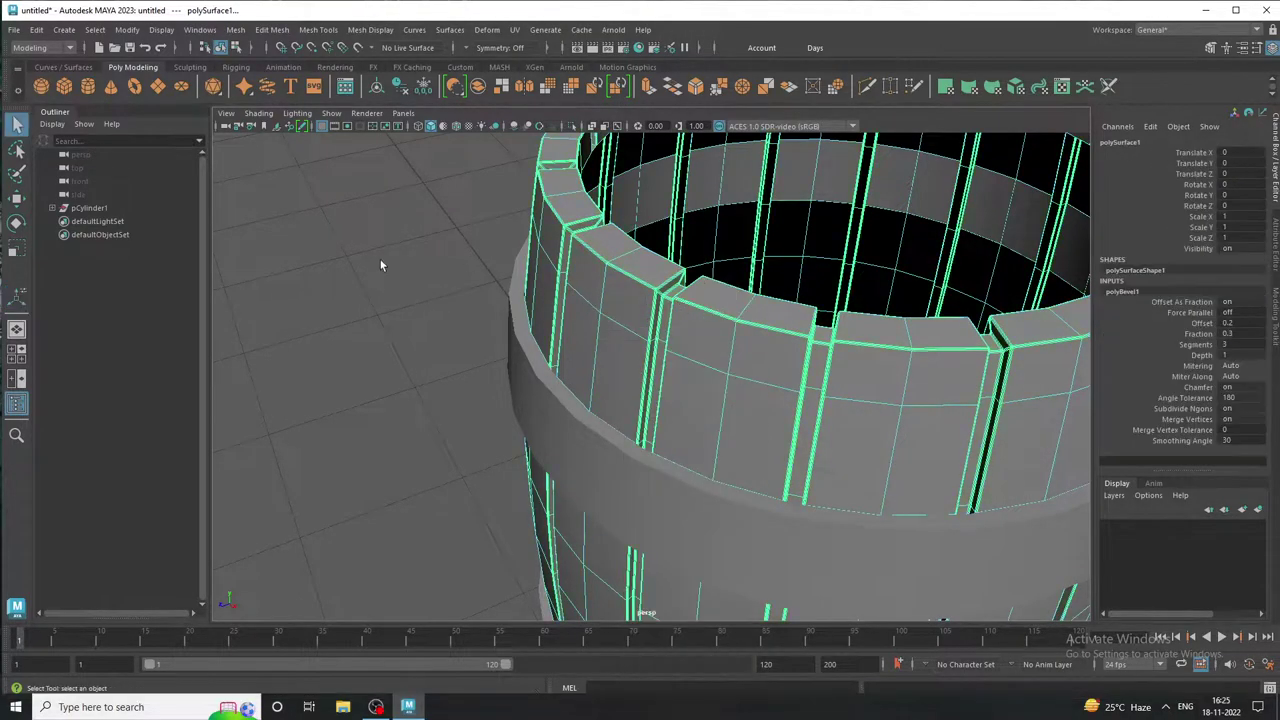
Orbit out to view the whole barrel and preview it with smooth display (3)
click(380, 259)
alt+drag(380, 259, 535, 320)
alt+right_drag(535, 320, 369, 324)
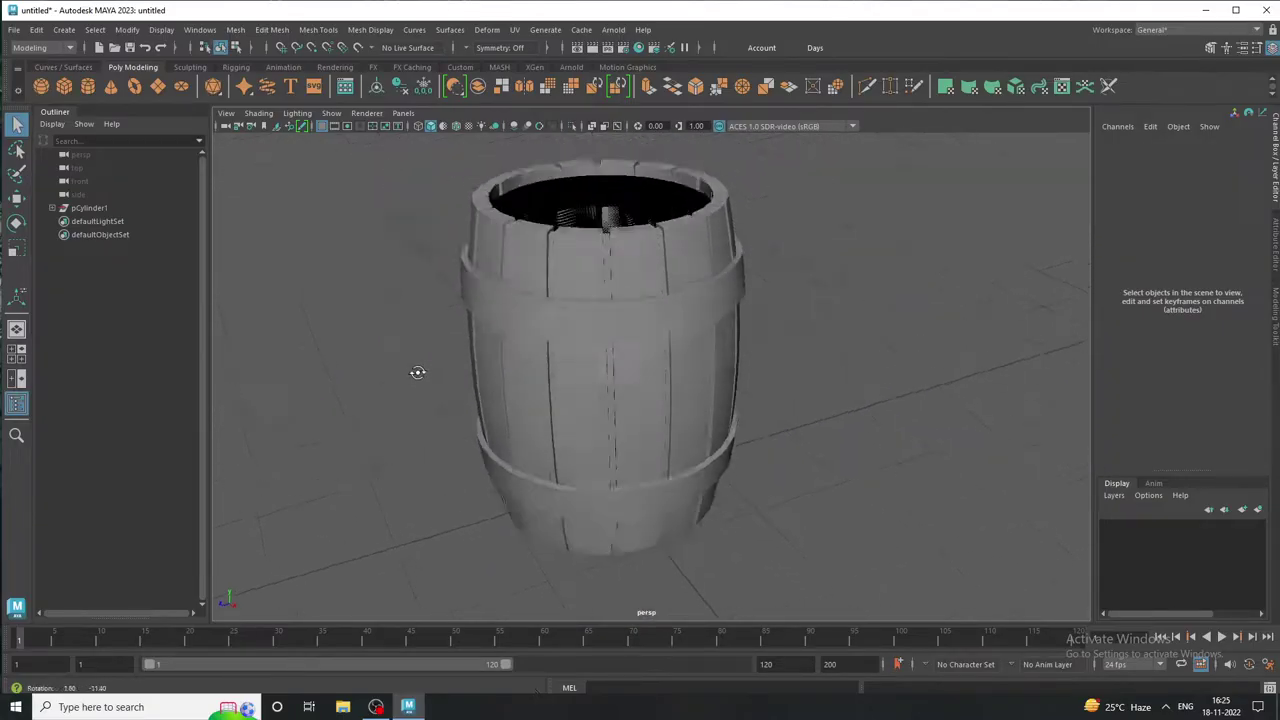
alt+drag(369, 324, 589, 408)
click(589, 408)
key(3)
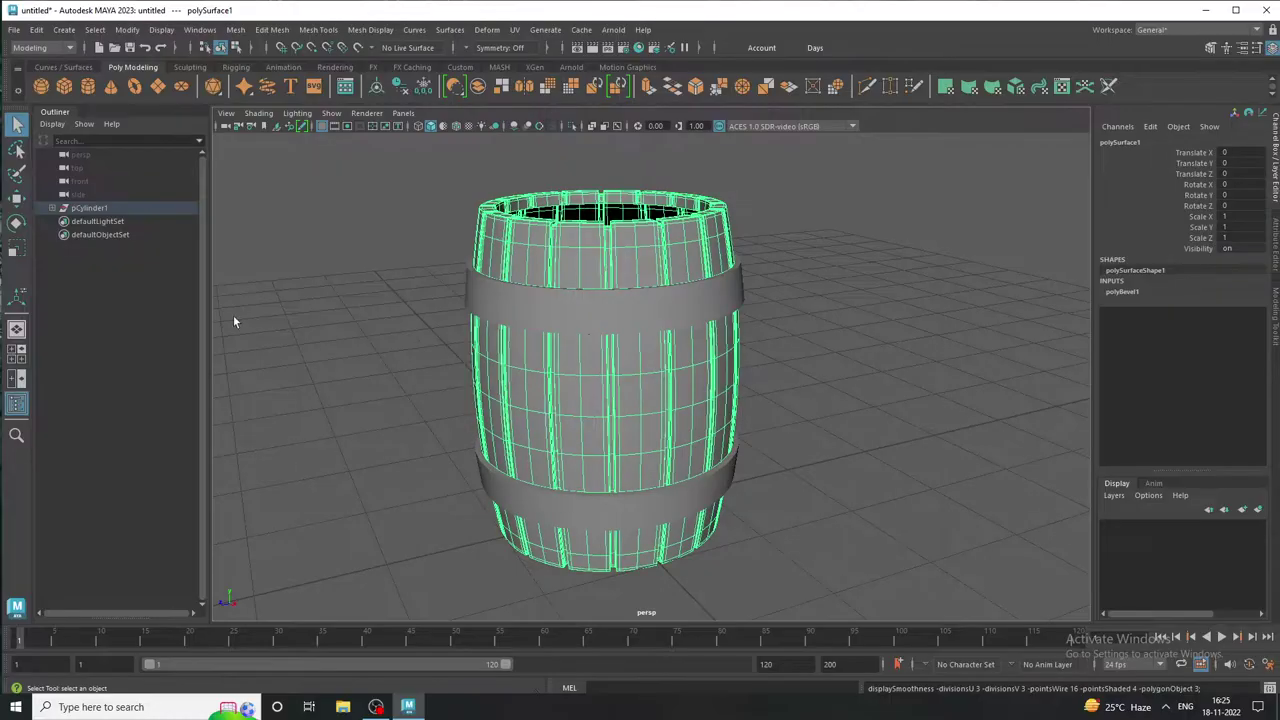
Select the upper metal band and tilt the view down into the barrel
click(414, 336)
mouse_move(641, 399)
alt+mouse_down()
mouse_move(608, 371)
mouse_move(457, 346)
mouse_move(655, 358)
alt+mouse_up()
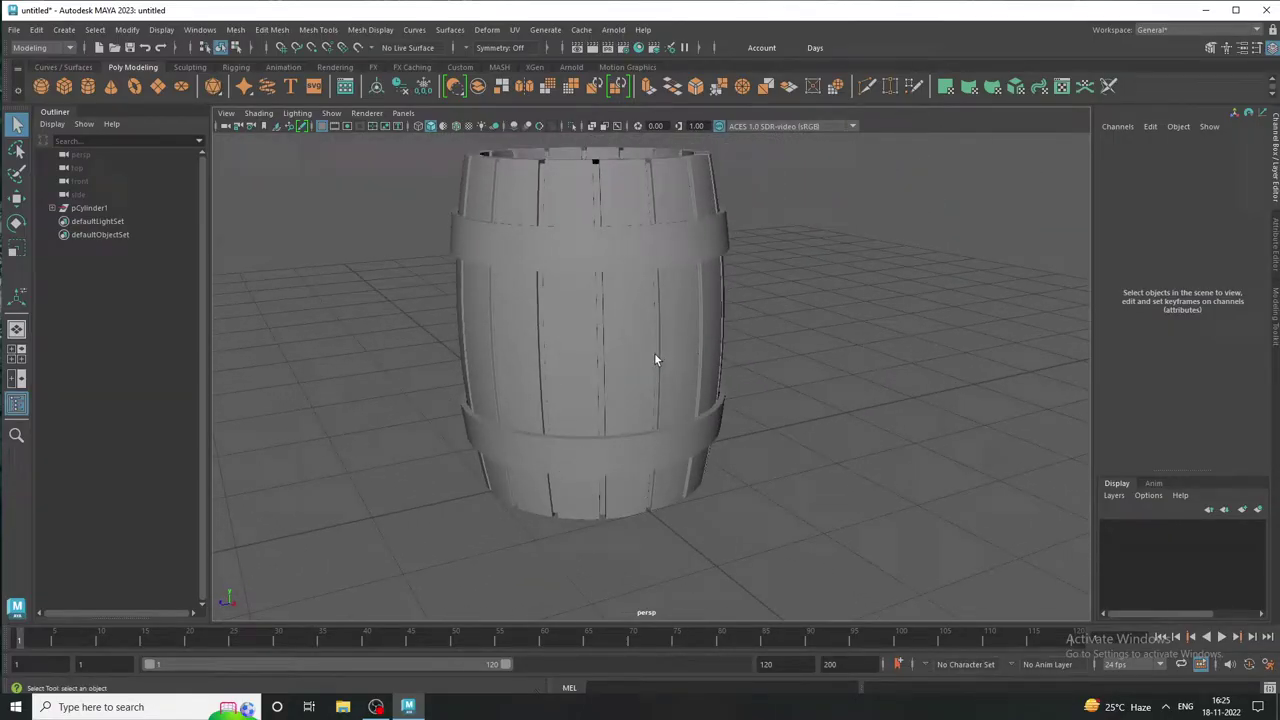
click(619, 257)
mouse_move(598, 308)
alt+mouse_down()
mouse_move(614, 286)
mouse_move(609, 357)
alt+mouse_up()
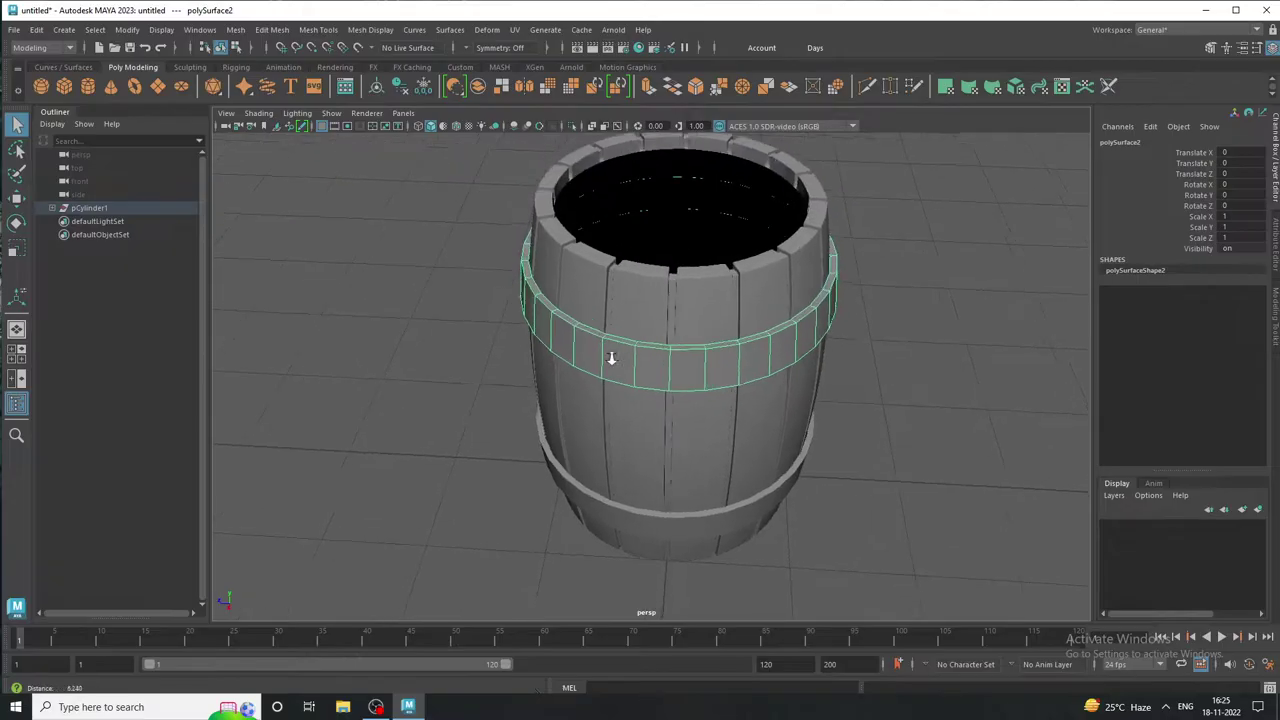
Select the upper band's rim edge loop and bevel it with 3 segments
alt+right_drag(609, 357, 651, 346)
right_click(641, 313)
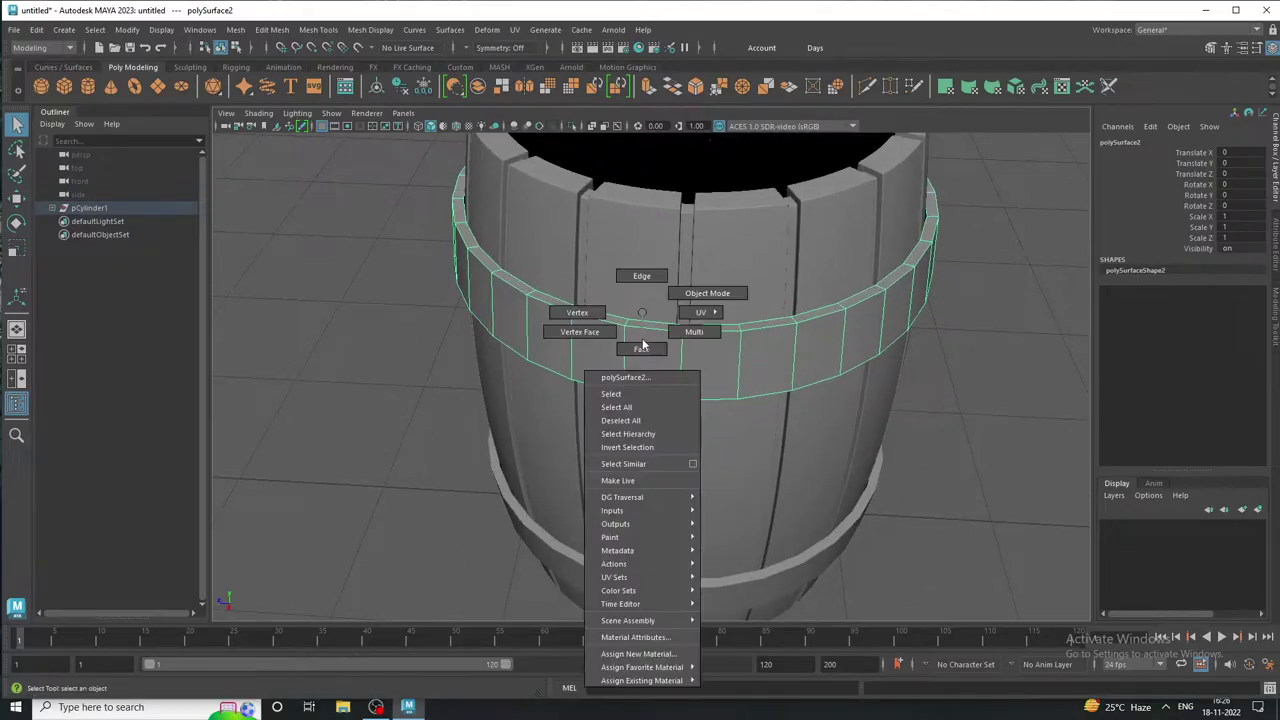
click(642, 276)
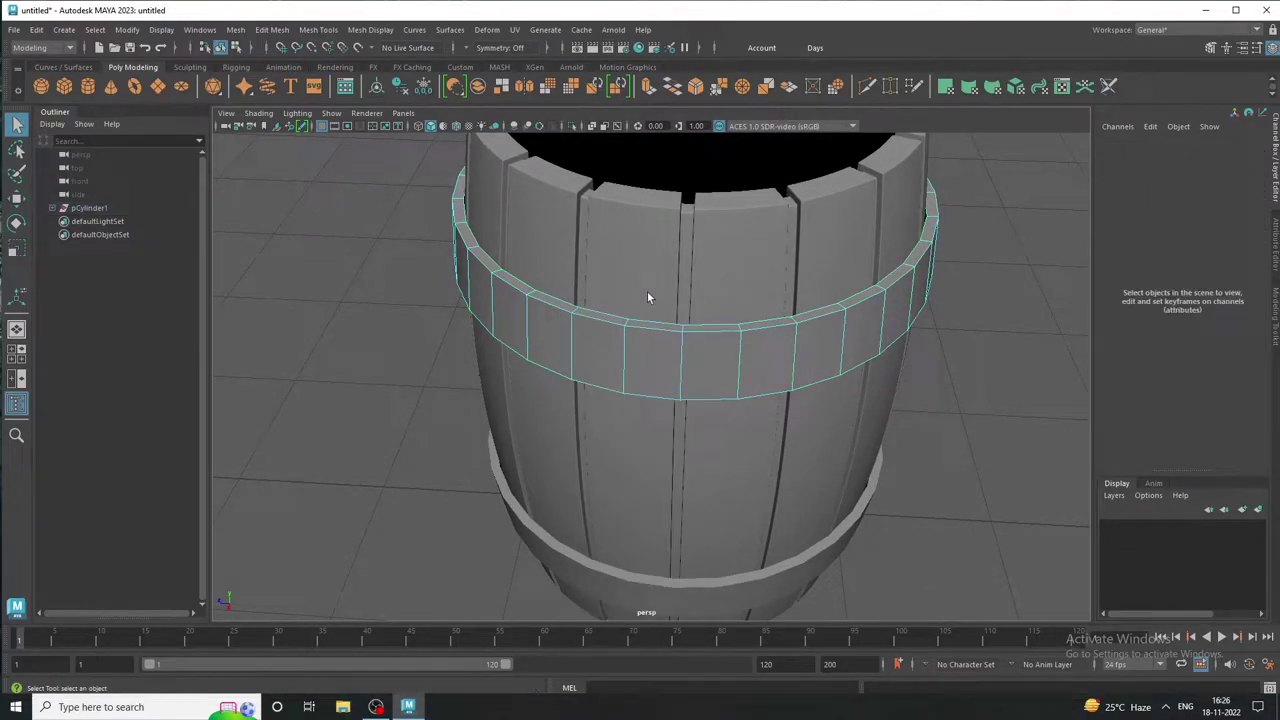
click(596, 319)
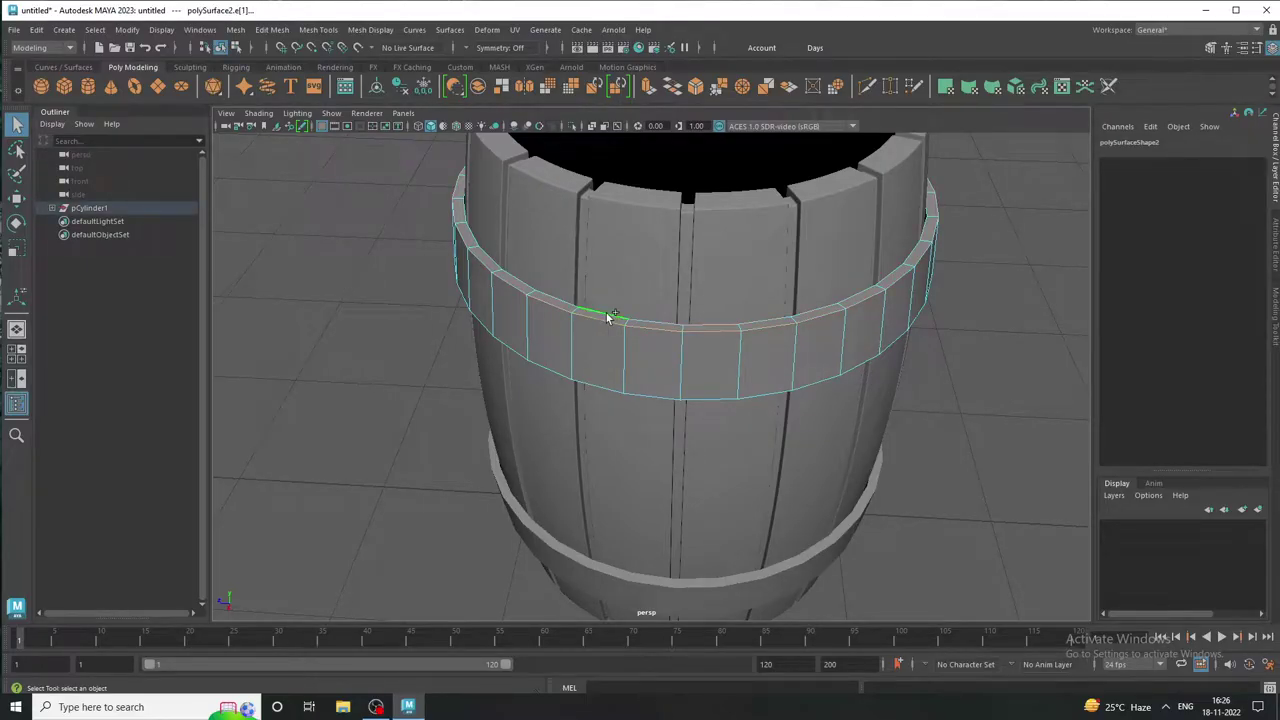
alt+drag(558, 406, 543, 297)
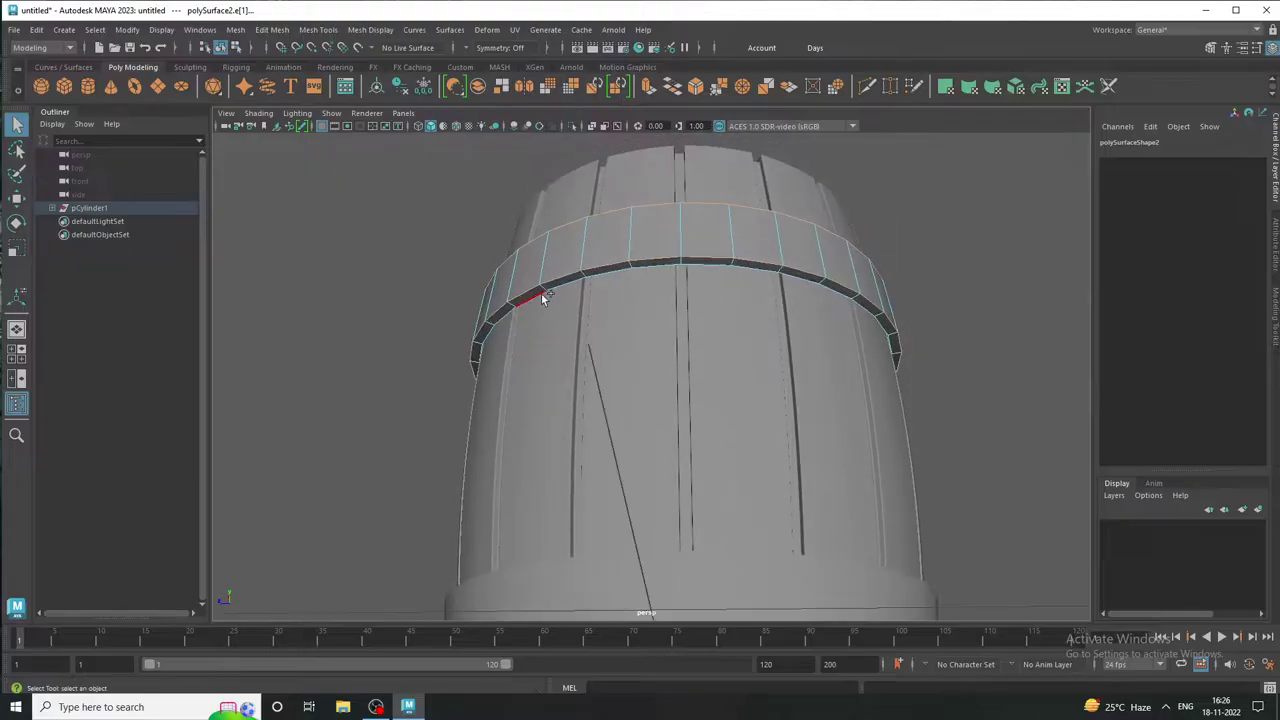
key(ctrl+b)
text(3)
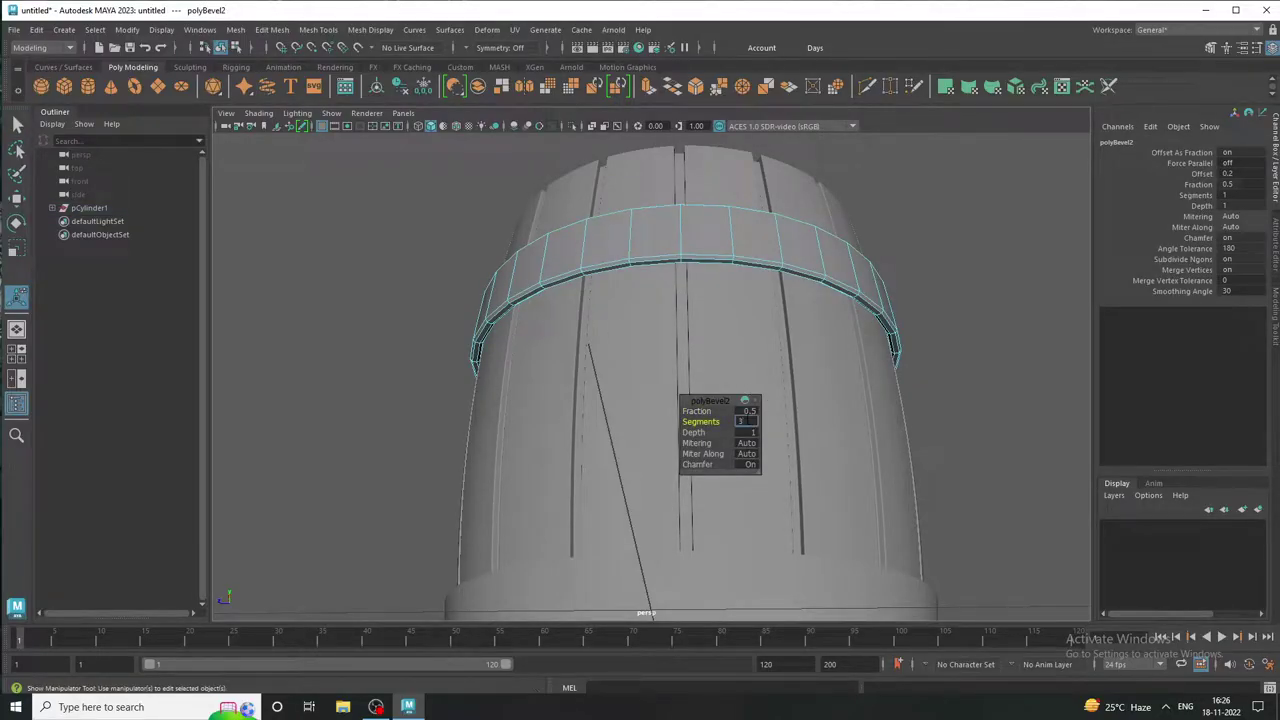
key(Return)
Set the band bevel's fraction to 0.3, then return to Object Mode and deselect
alt+drag(786, 409, 683, 427)
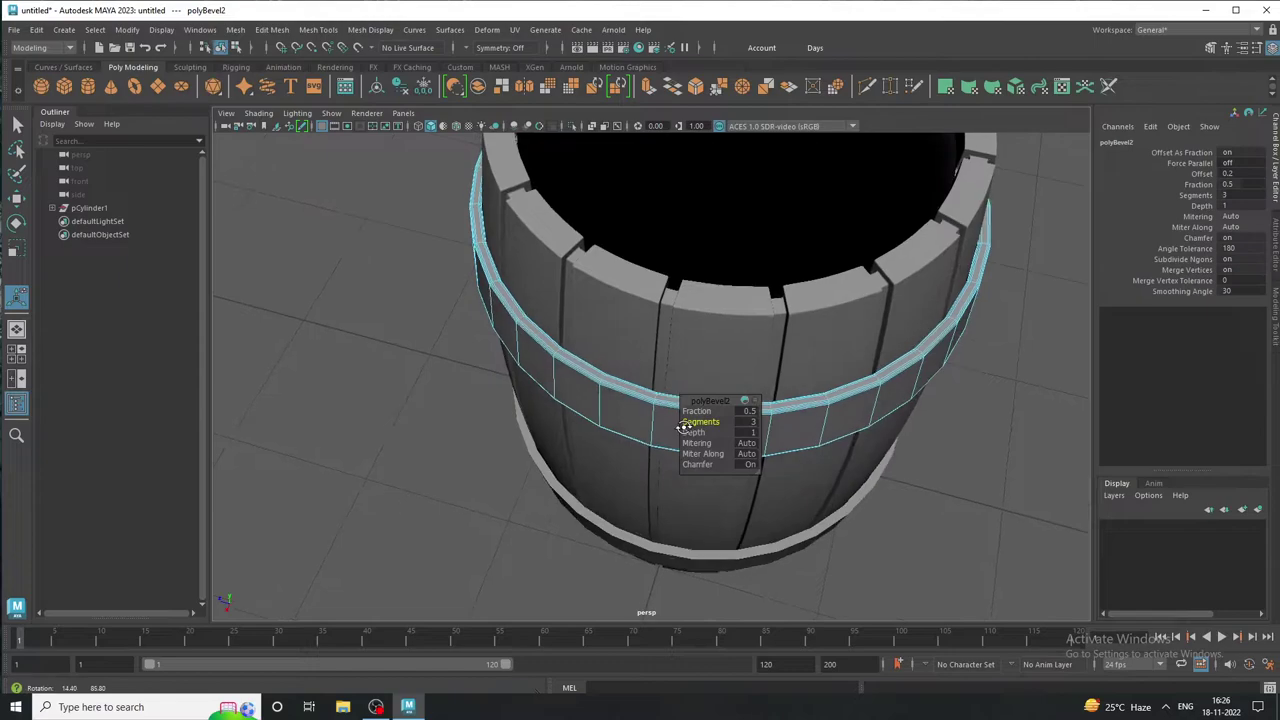
click(747, 410)
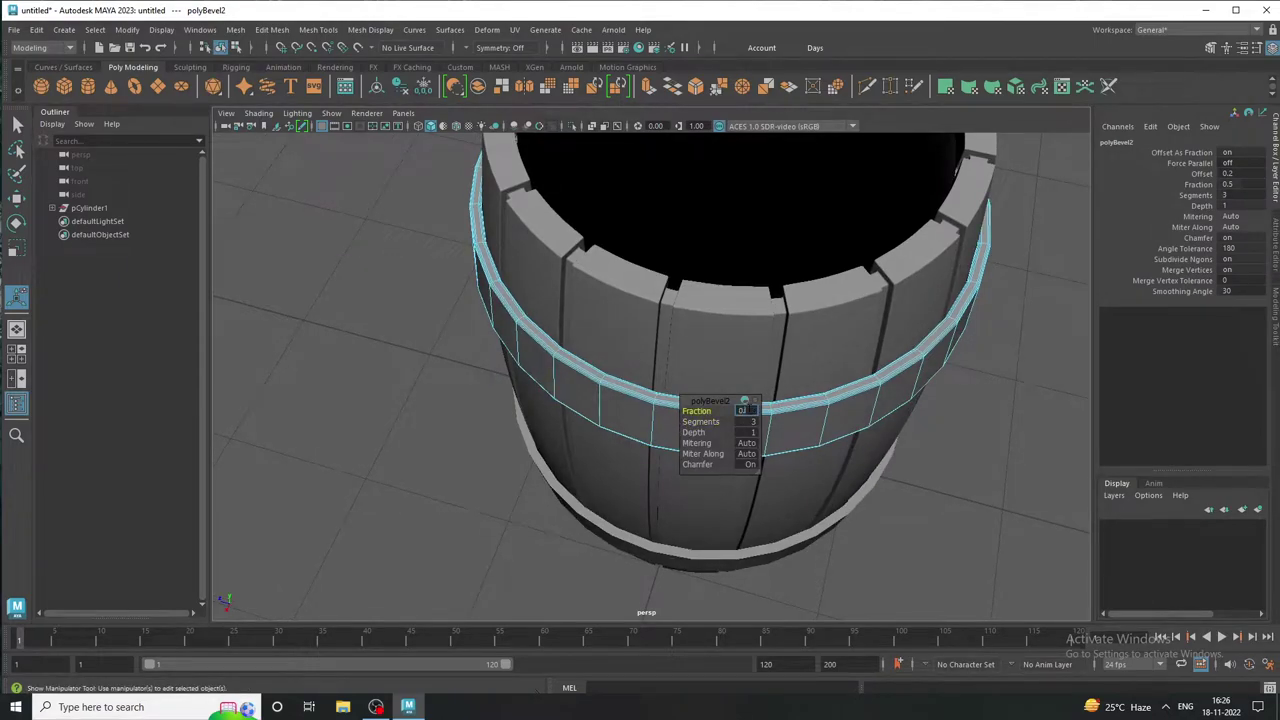
text(1)
key(Return)
key(BackSpace)
text(2)
key(Return)
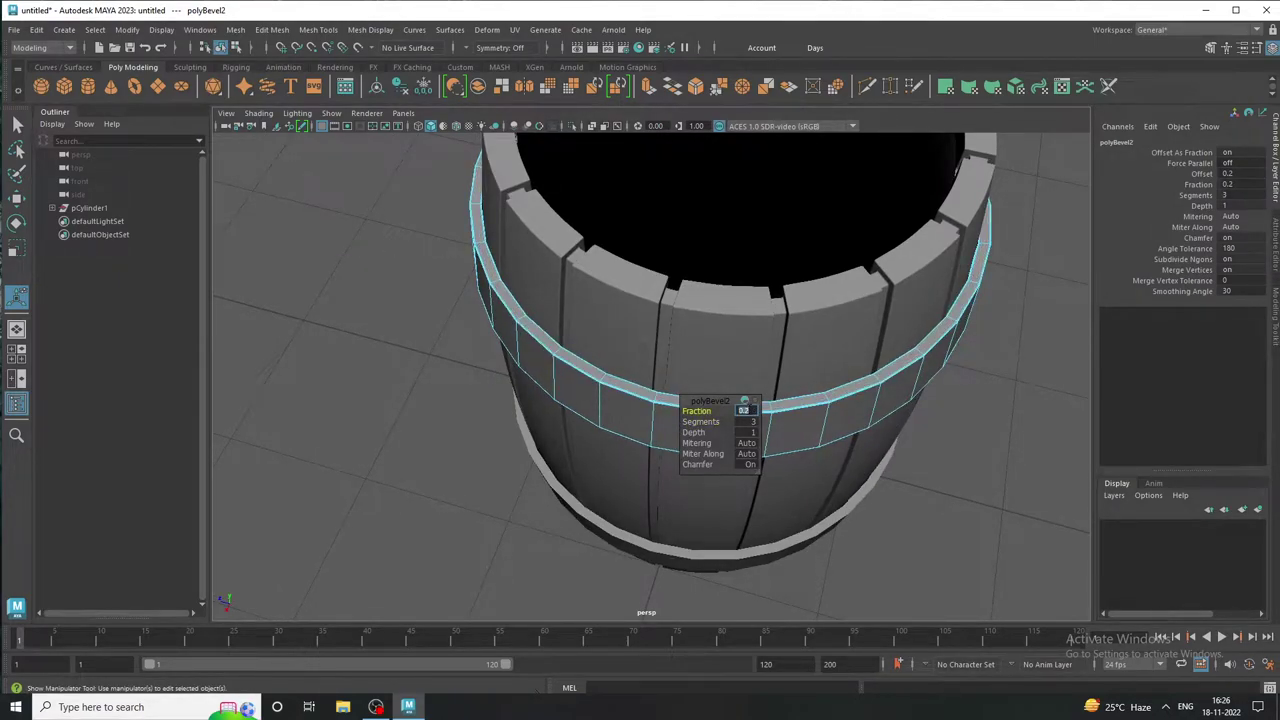
text(3)
key(Return)
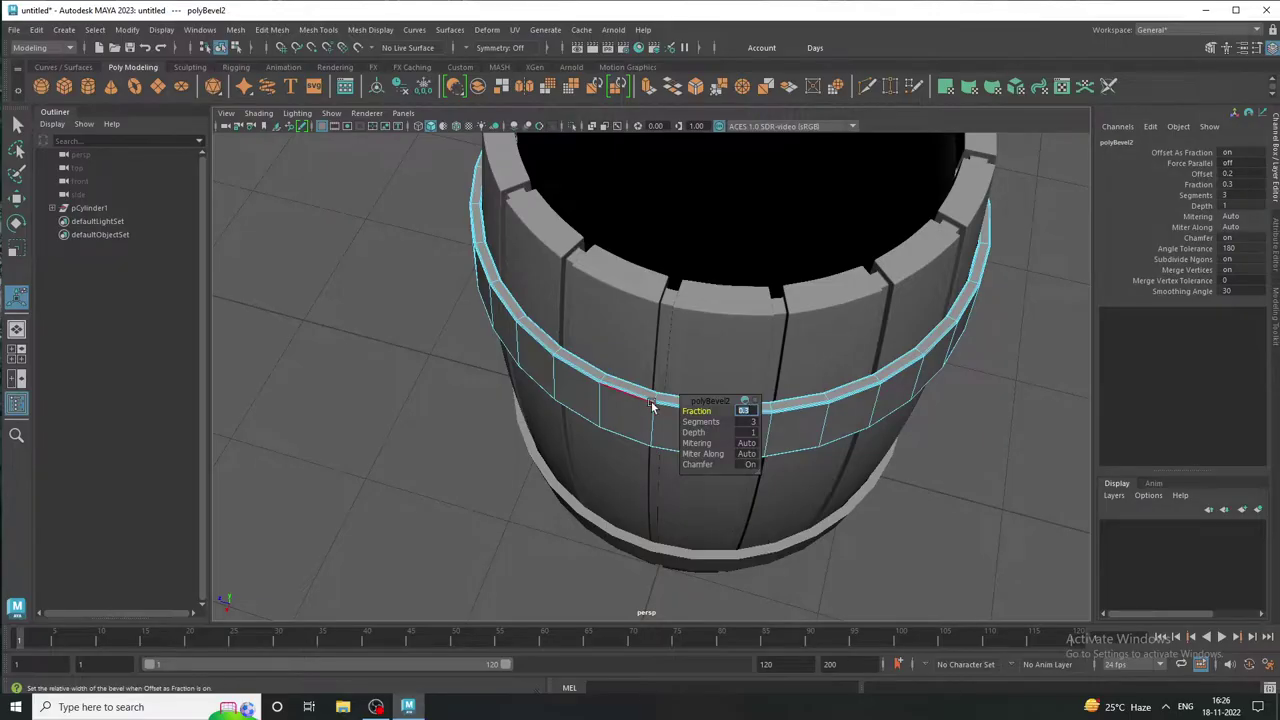
right_drag(651, 405, 695, 356)
click(934, 547)
Orbit around the barrel and check the upper band's existing bevel
scroll(712, 472, down, 5)
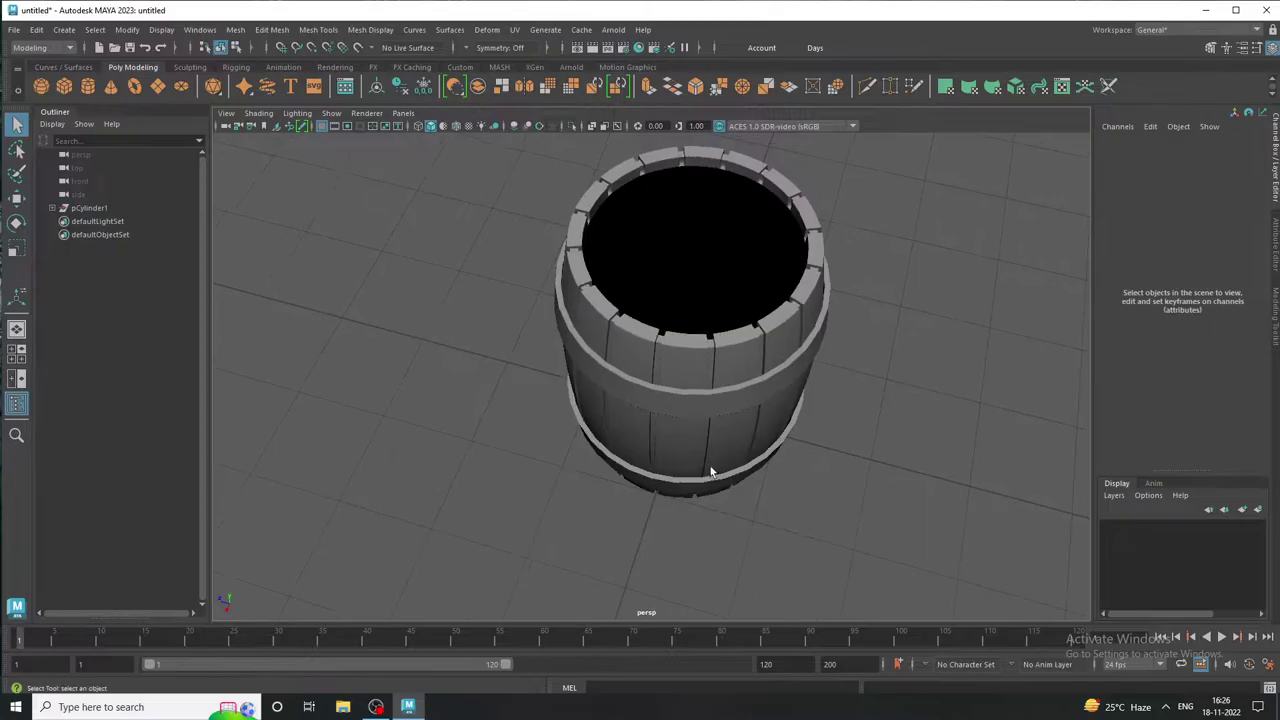
alt+drag(712, 471, 703, 486)
click(690, 368)
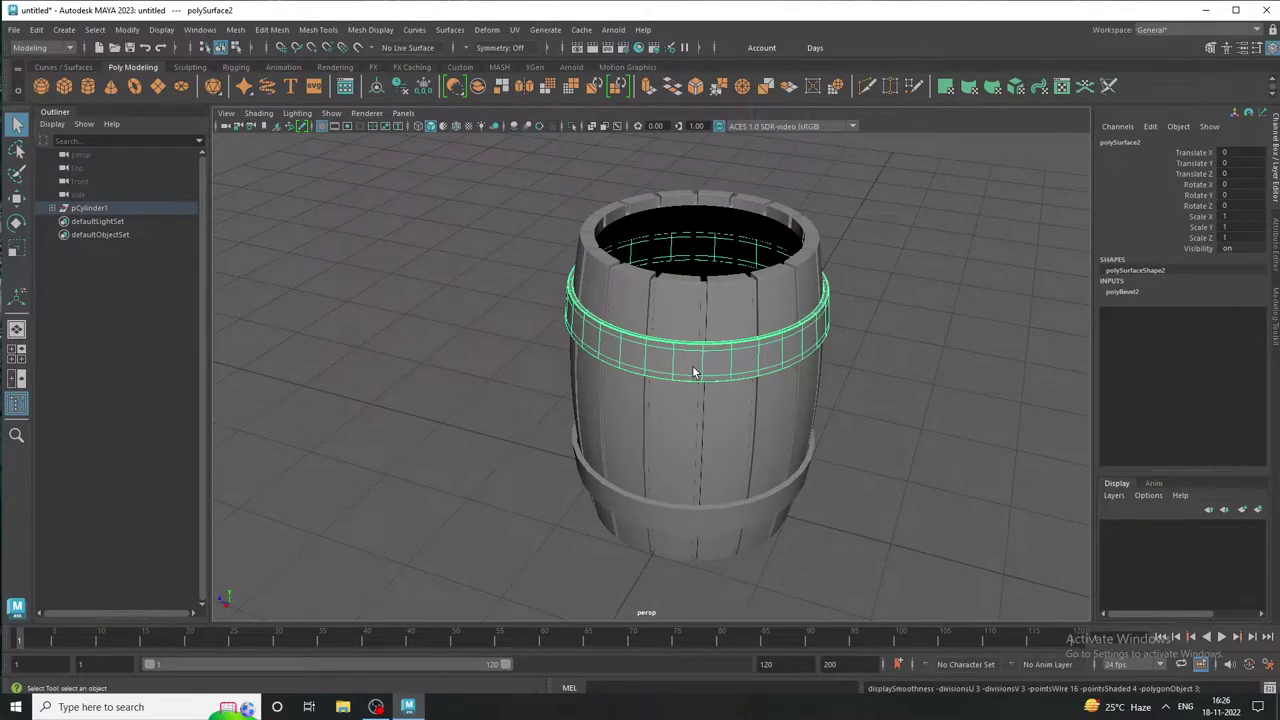
click(904, 408)
mouse_move(904, 408)
alt+mouse_down()
mouse_move(860, 492)
mouse_move(874, 434)
alt+mouse_up()
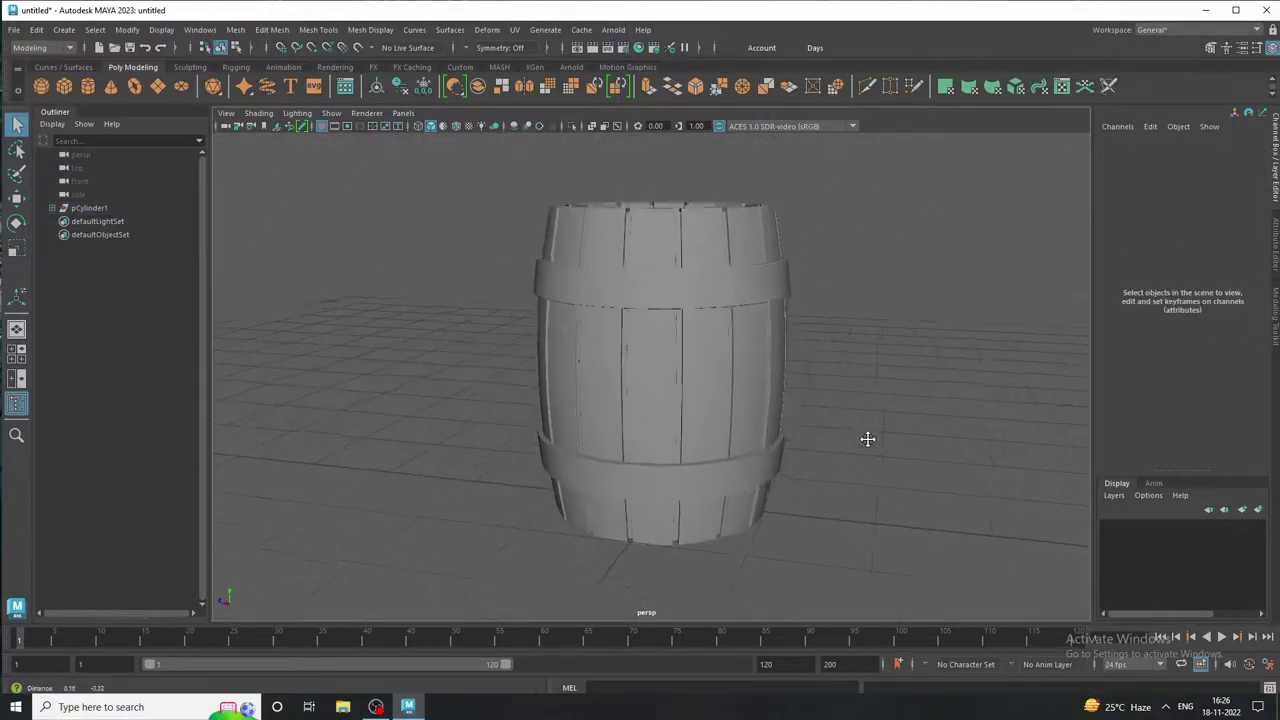
scroll(677, 420, up, 2)
Isolate the lower metal band and select an edge along its rim
click(670, 418)
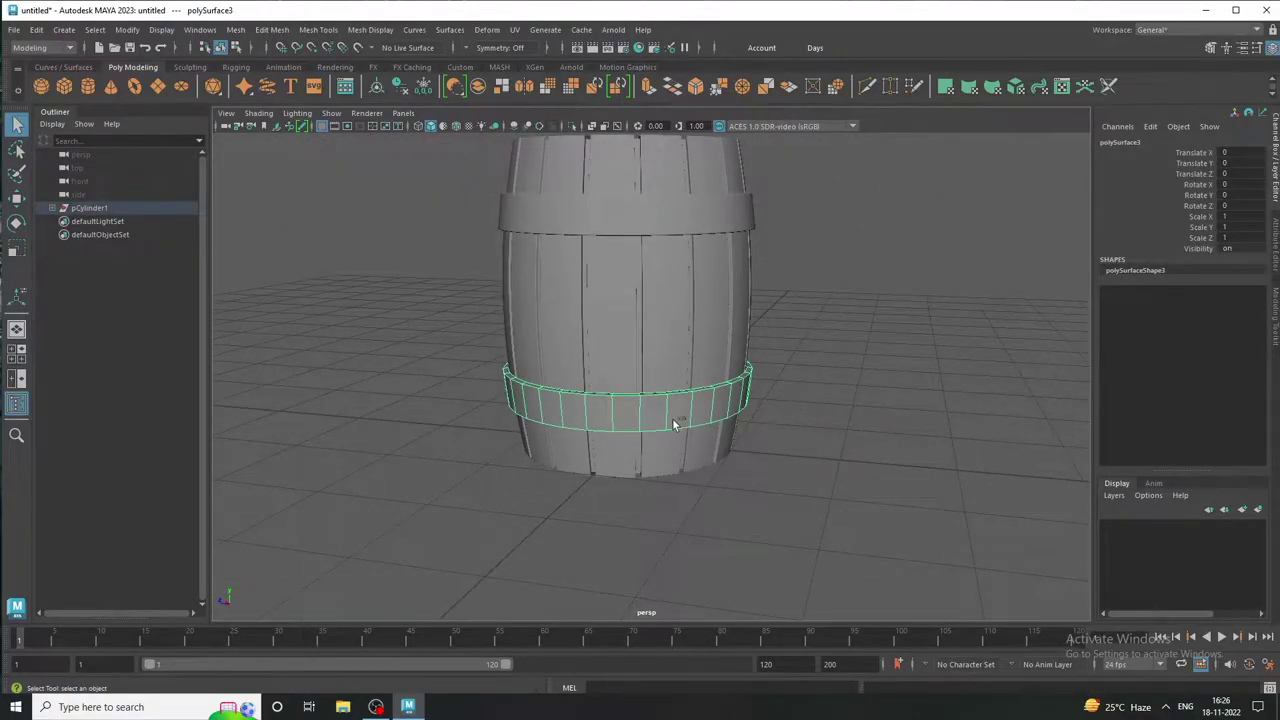
key(ctrl+1)
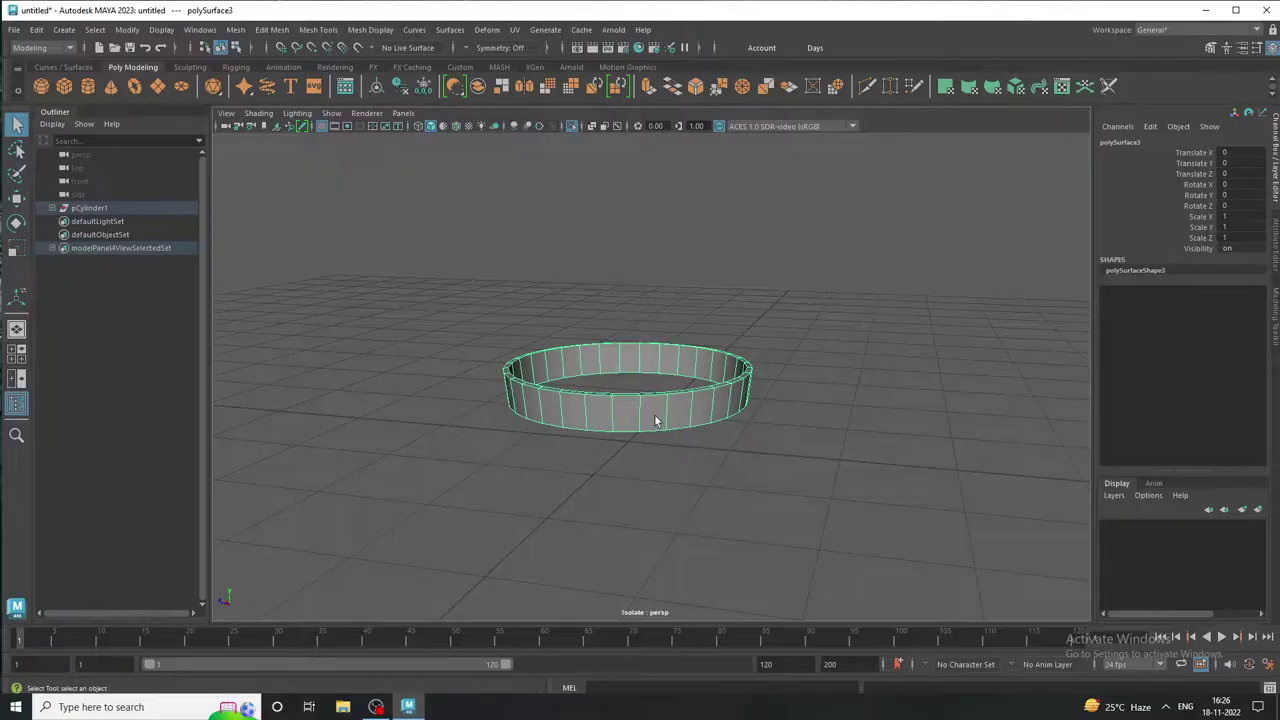
scroll(654, 418, up, 3)
alt+drag(671, 508, 573, 494)
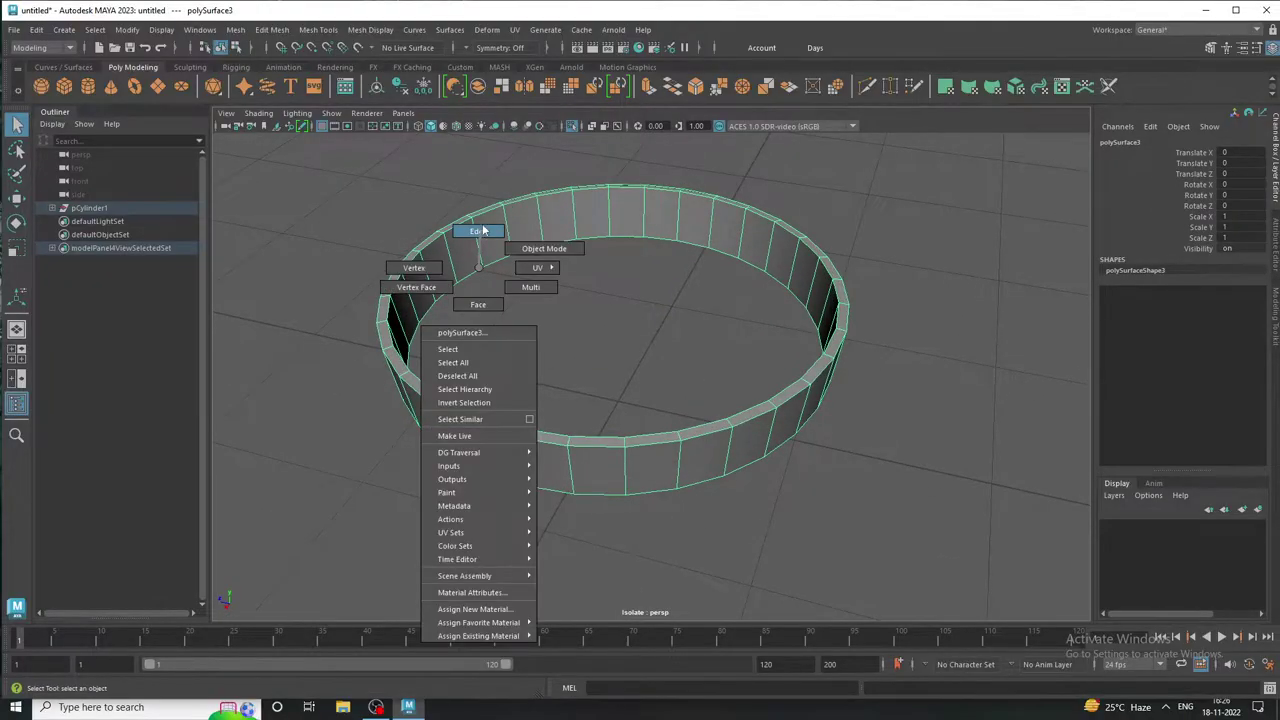
right_drag(502, 291, 486, 229)
click(447, 233)
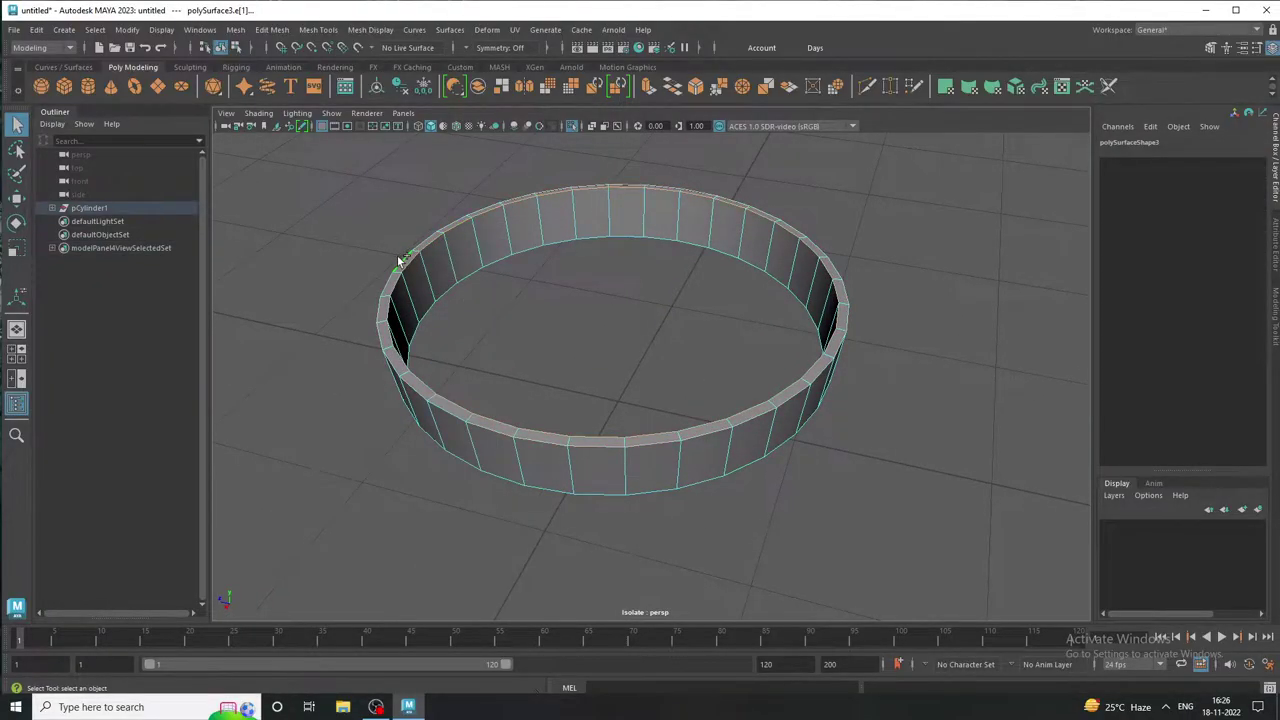
alt+drag(400, 266, 418, 468)
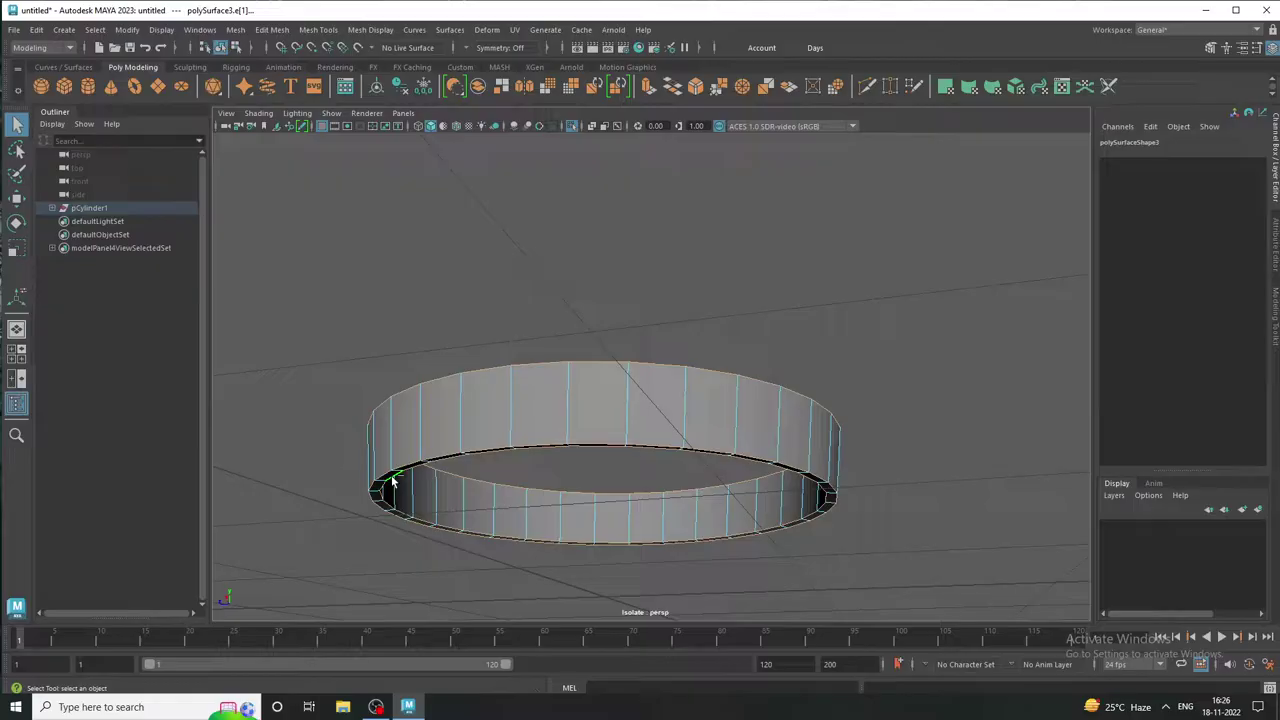
Bevel the lower band's rim edges with Fraction 0.3 and 3 segments
key(ctrl+b)
click(749, 411)
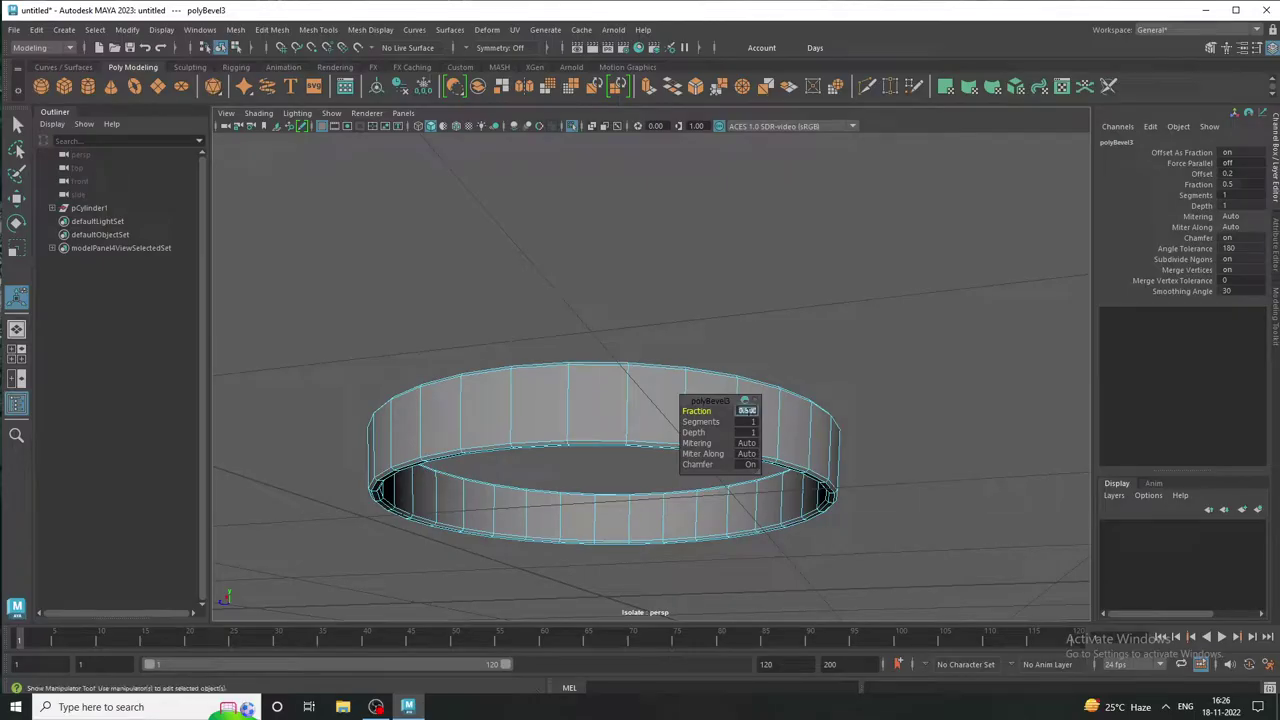
text(0.3)
key(Return)
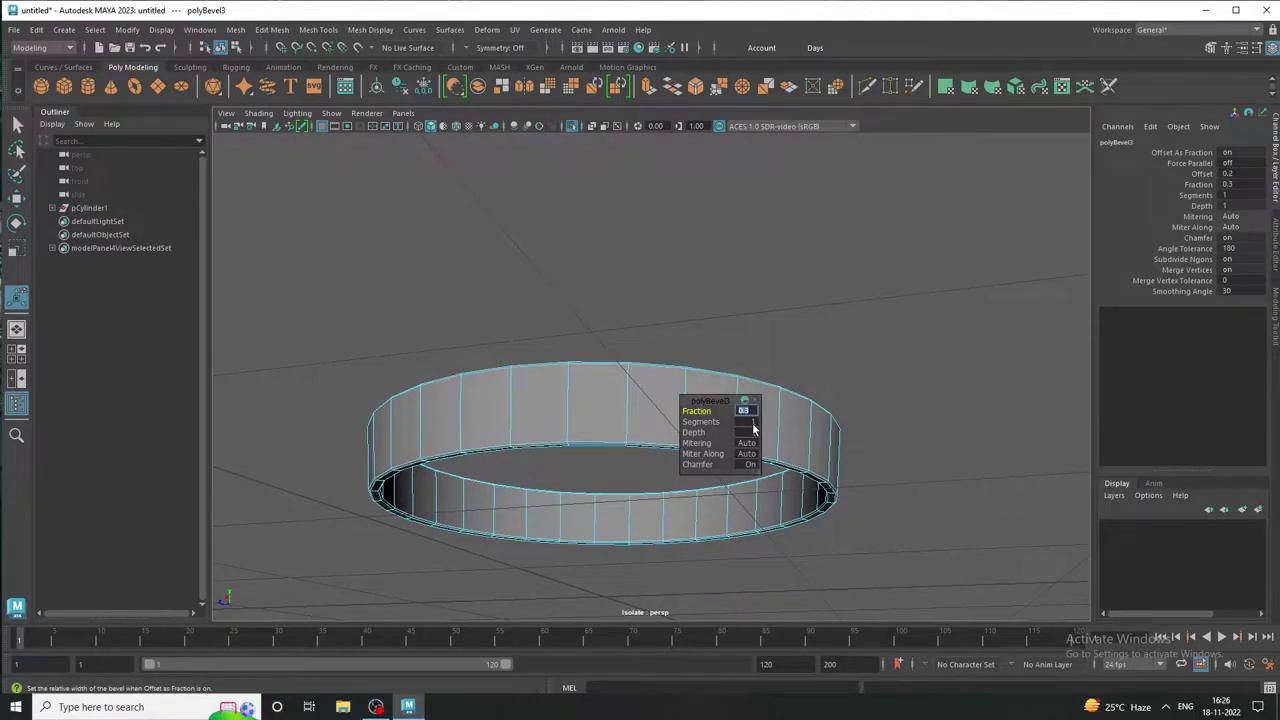
click(752, 423)
text(3)
key(Return)
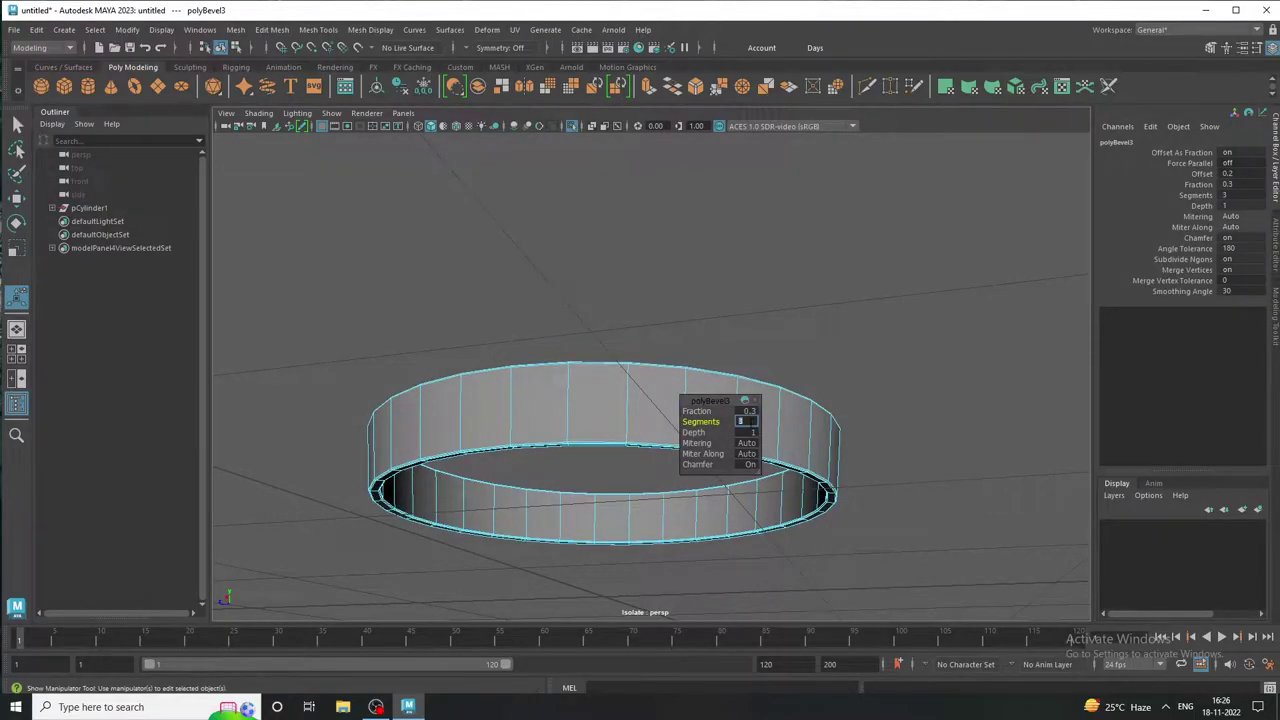
key(q)
Exit isolation so the whole barrel is visible again
click(571, 237)
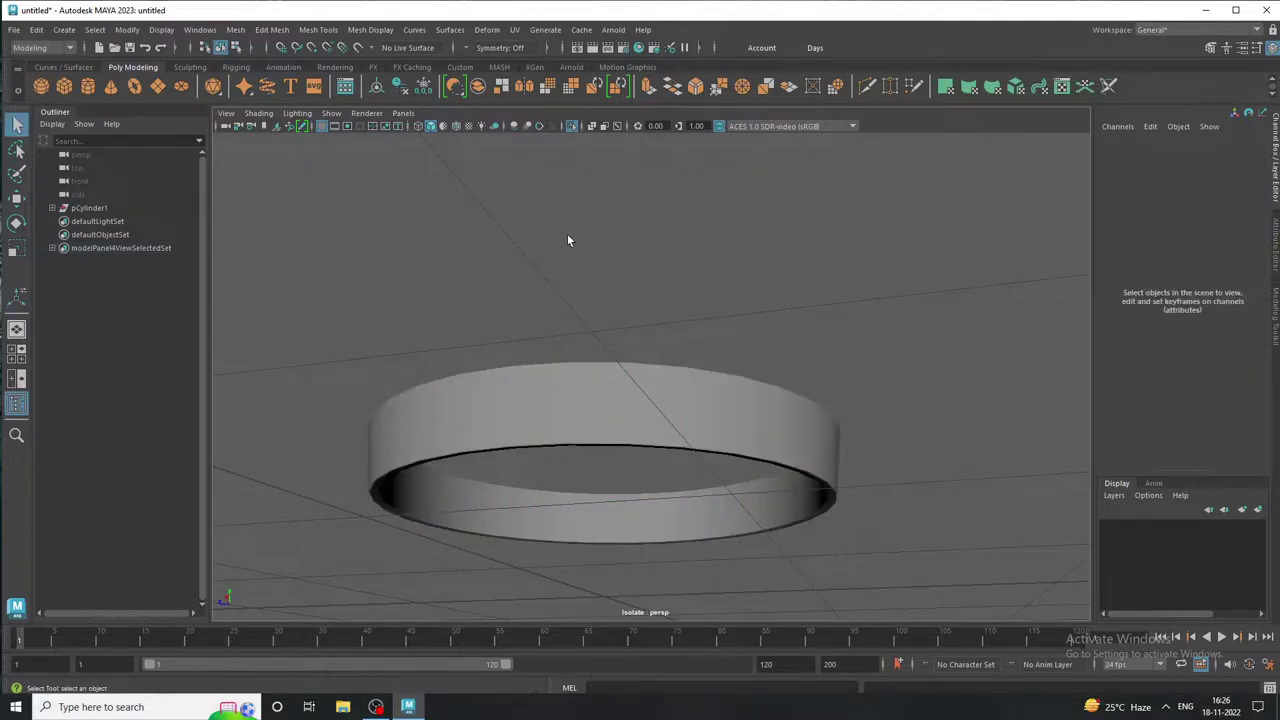
alt+drag(571, 237, 509, 277)
click(572, 126)
scroll(943, 601, down, 1)
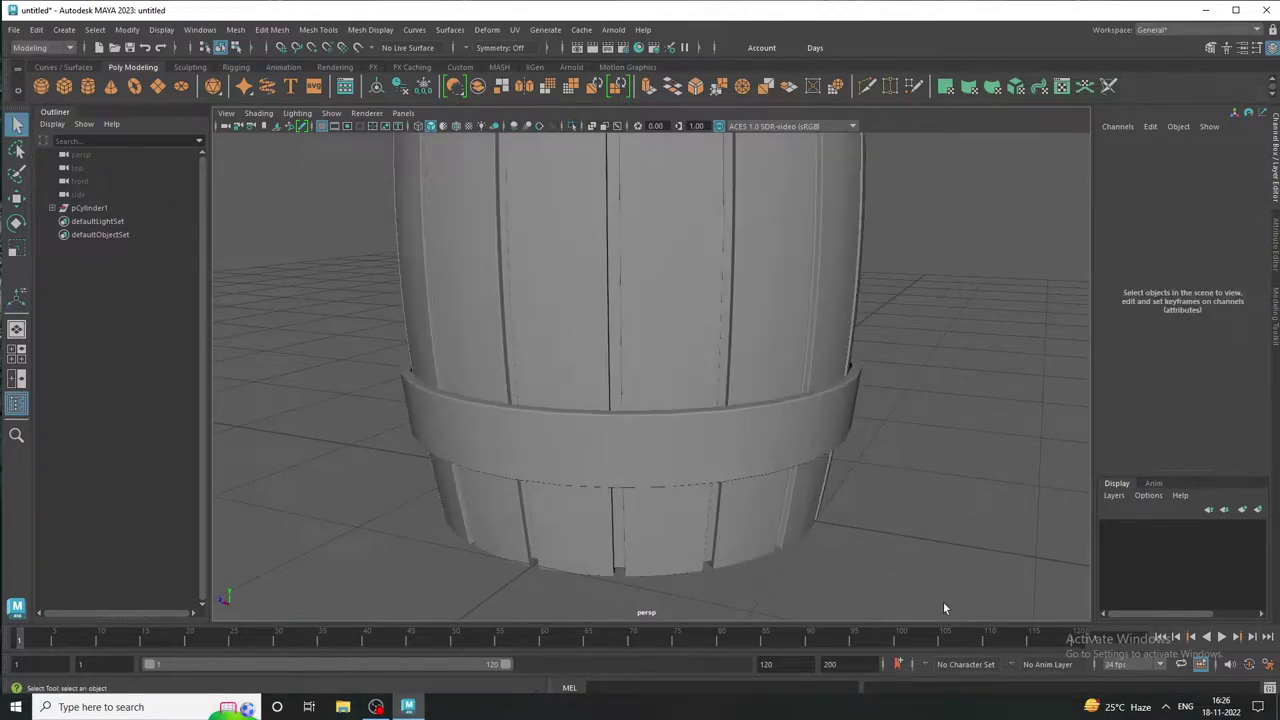
scroll(677, 537, down, 2)
scroll(763, 428, down, 2)
scroll(764, 485, down, 2)
Orbit and zoom to inspect the bevelled bands from above and the side
alt+drag(764, 485, 750, 521)
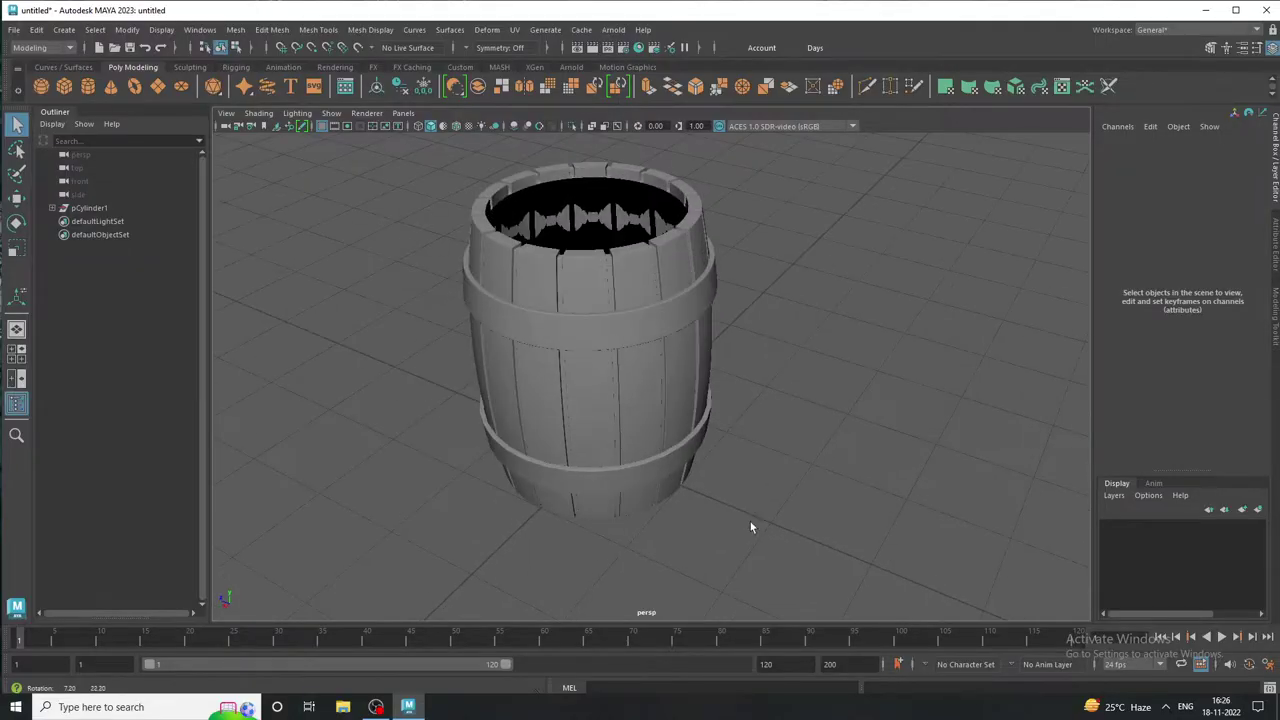
scroll(760, 503, down, 1)
scroll(726, 491, down, 1)
drag(400, 214, 824, 597)
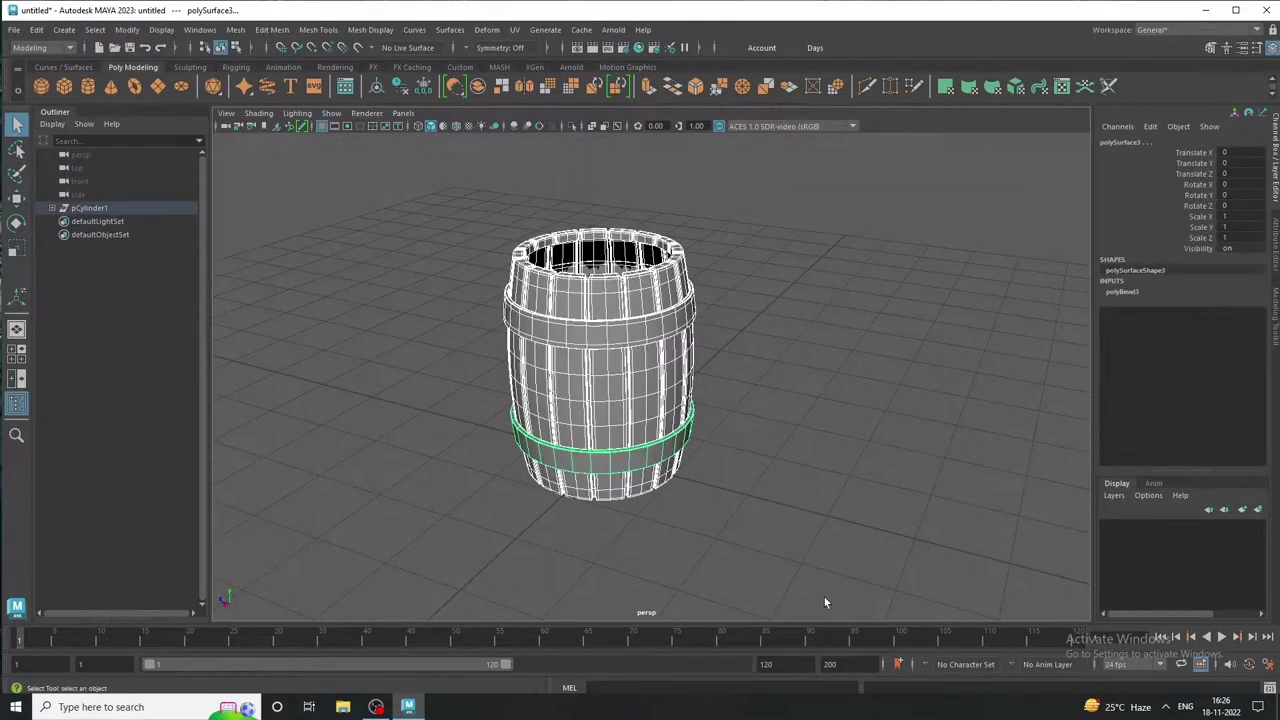
click(629, 506)
mouse_move(629, 506)
alt+mouse_down()
mouse_move(386, 457)
mouse_move(263, 463)
mouse_move(687, 461)
mouse_move(727, 557)
alt+mouse_up()
mouse_move(912, 622)
alt+mouse_down()
mouse_move(669, 449)
mouse_move(580, 443)
mouse_move(614, 457)
mouse_move(600, 460)
alt+mouse_up()
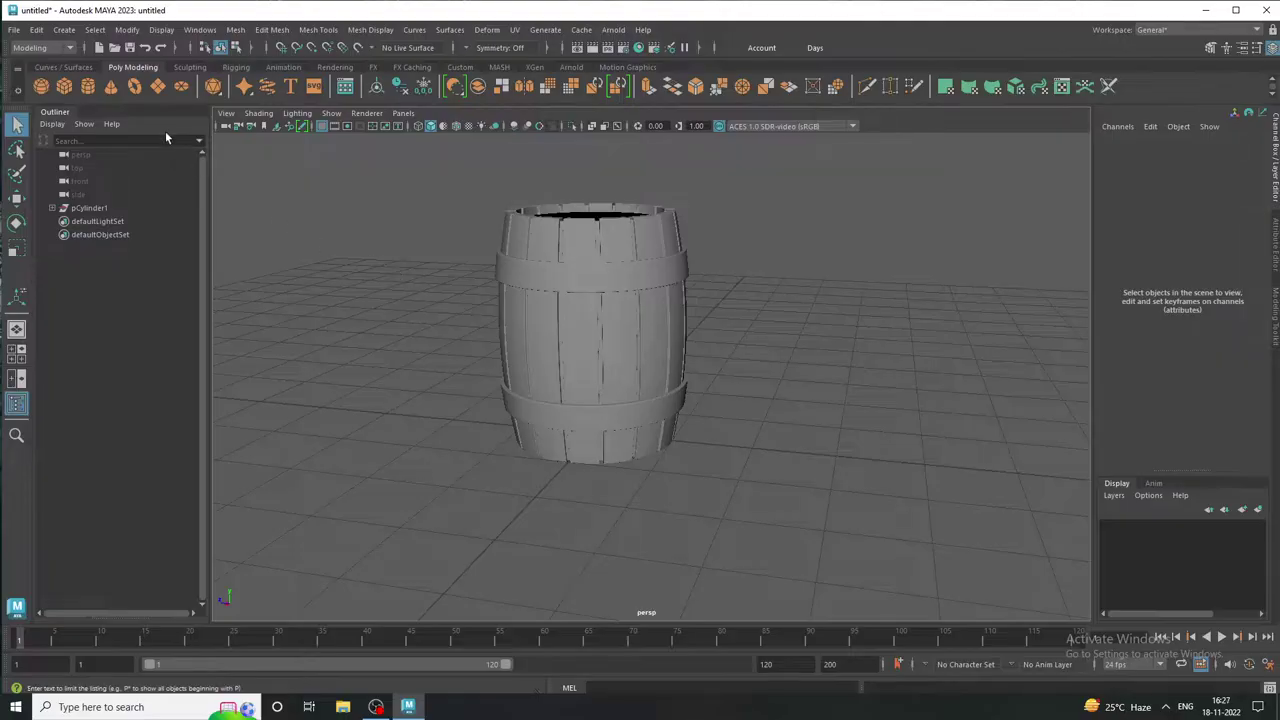
Create a new polygon cylinder and raise it inside the barrel in the front view
click(88, 86)
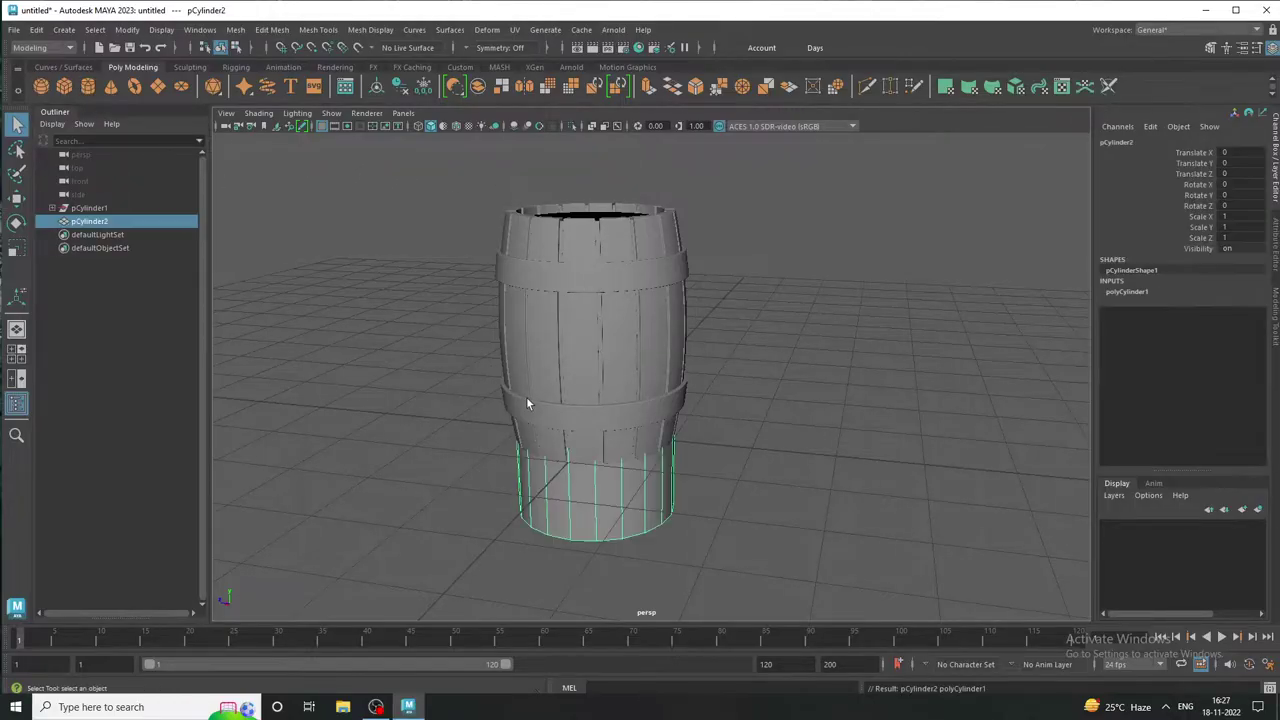
key(space)
key(space)
scroll(656, 530, down, 10)
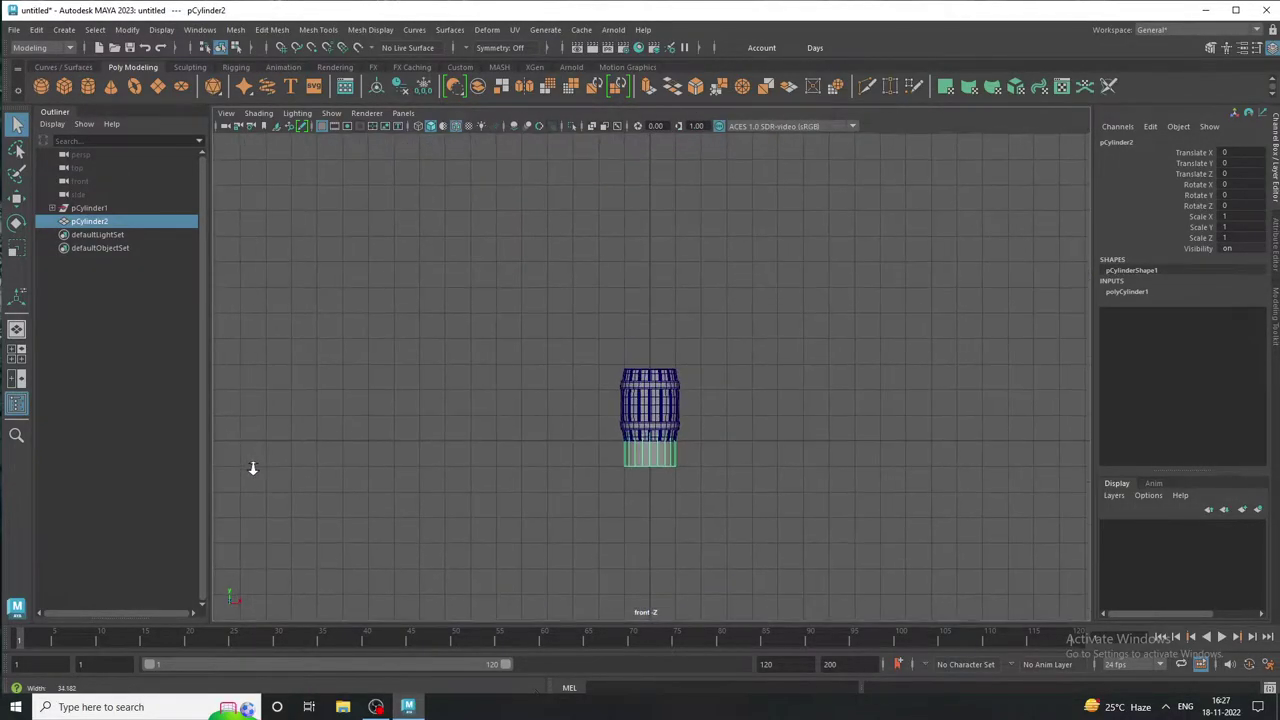
click(259, 113)
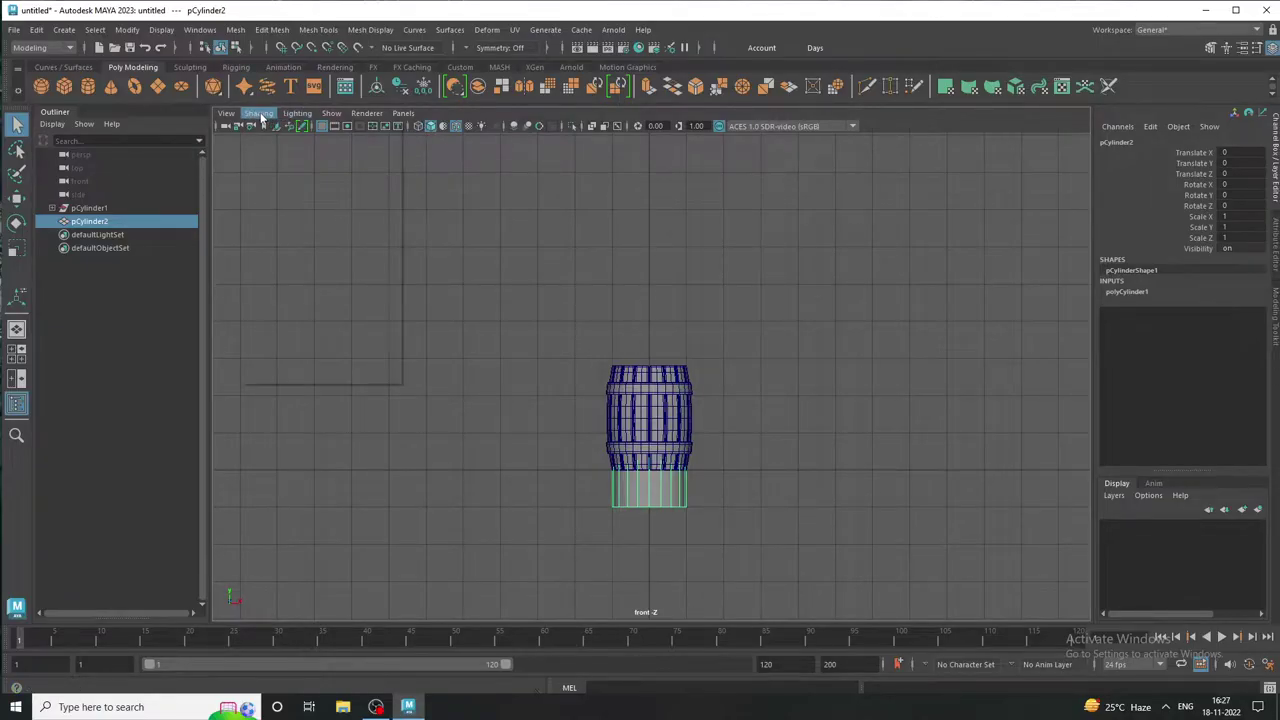
click(300, 251)
scroll(833, 531, up, 2)
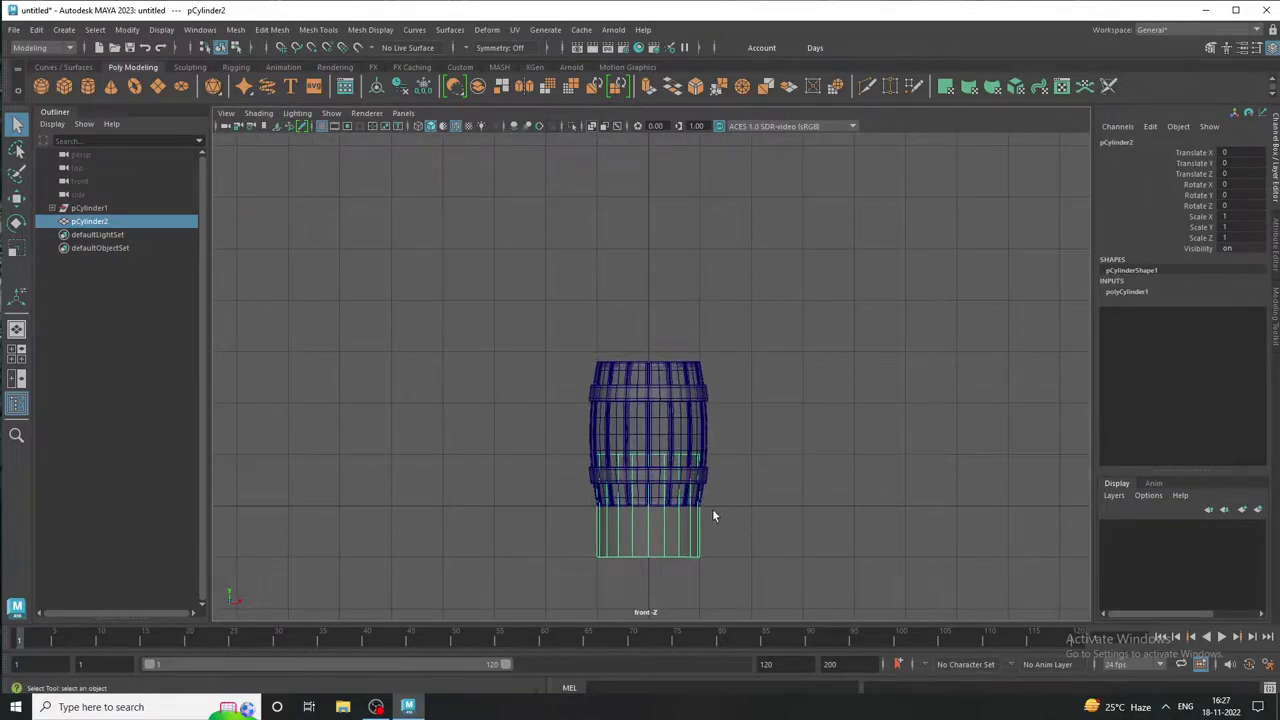
key(w)
drag(640, 468, 651, 419)
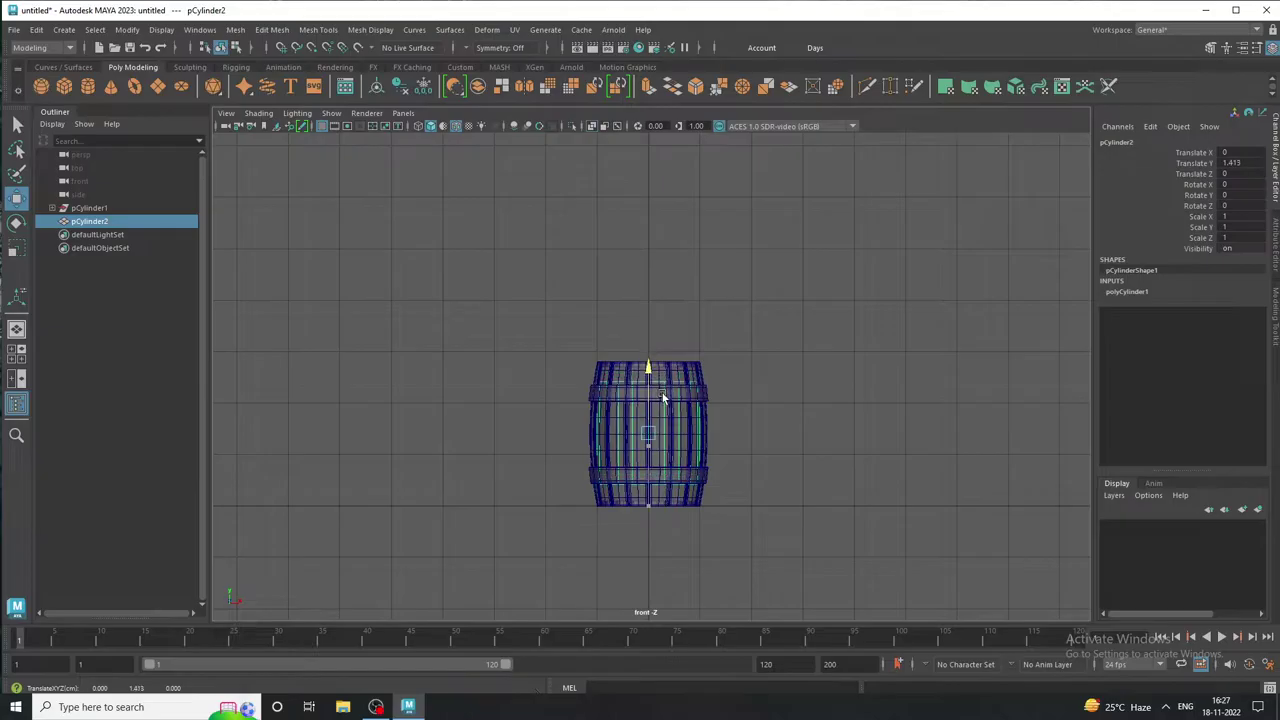
scroll(716, 478, up, 2)
scroll(860, 567, up, 2)
alt+middle_drag(860, 567, 802, 511)
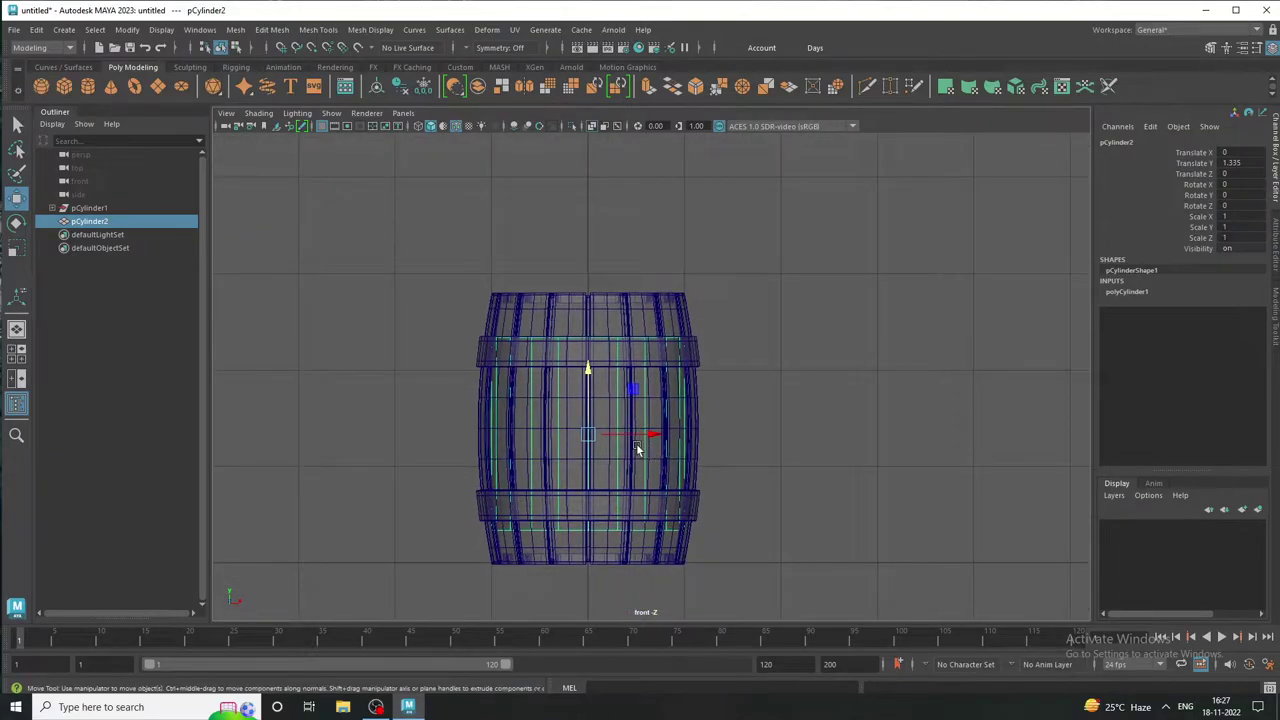
Scale the inner cylinder to 0.96 width and 1.269 height
key(r)
drag(584, 437, 585, 436)
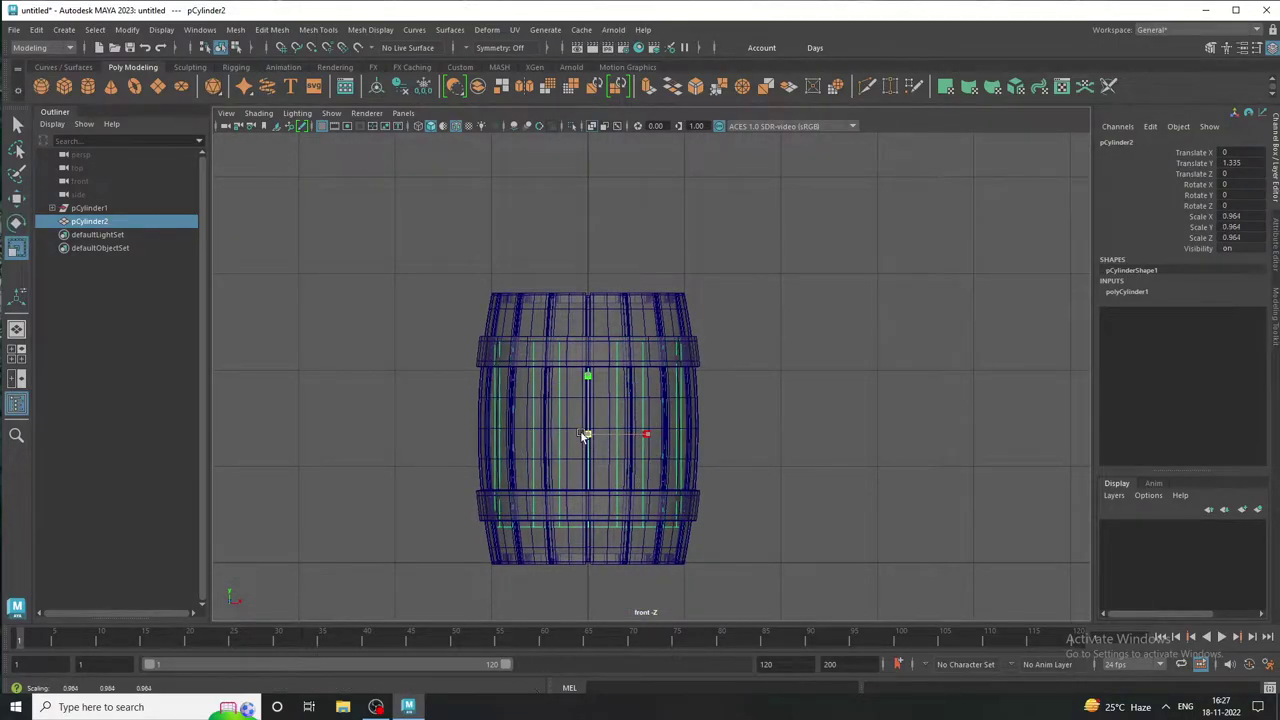
mouse_move(587, 377)
mouse_down()
mouse_move(588, 355)
mouse_move(592, 390)
mouse_up()
key(w)
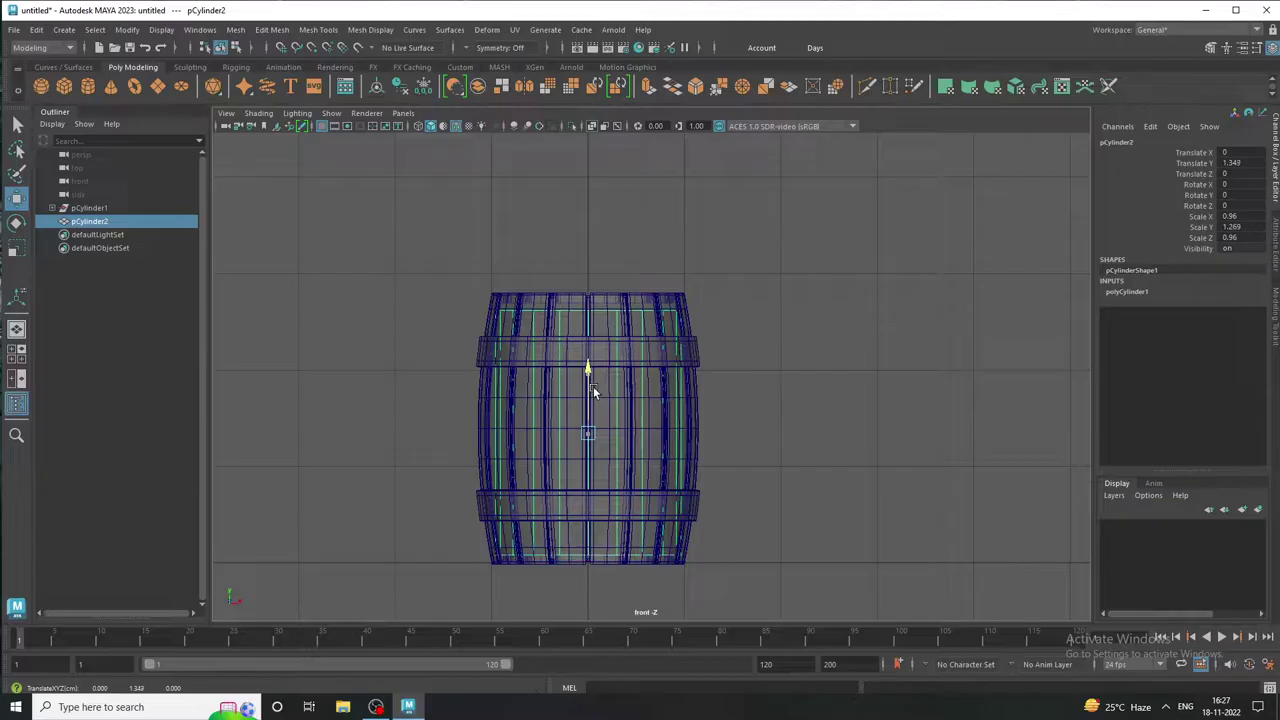
key(space)
Check the inner cylinder's top cap from a low, close perspective angle
click(917, 302)
key(space)
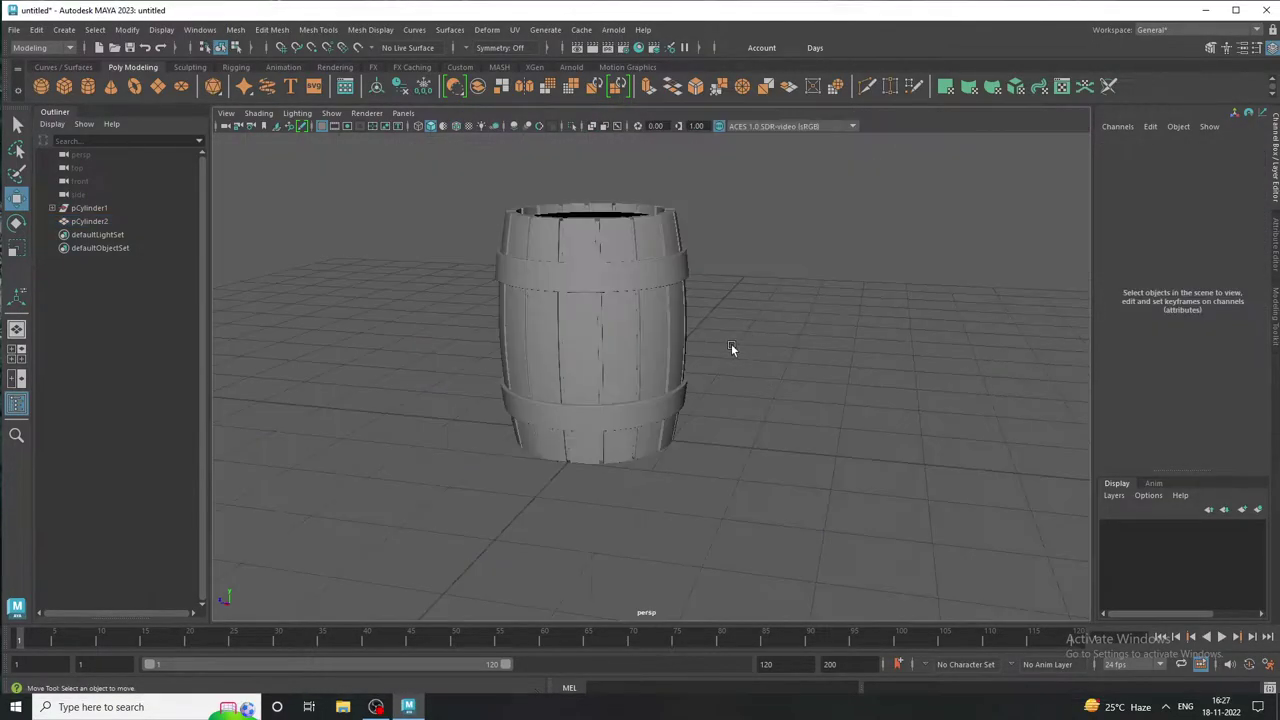
scroll(731, 343, up, 3)
scroll(688, 376, up, 2)
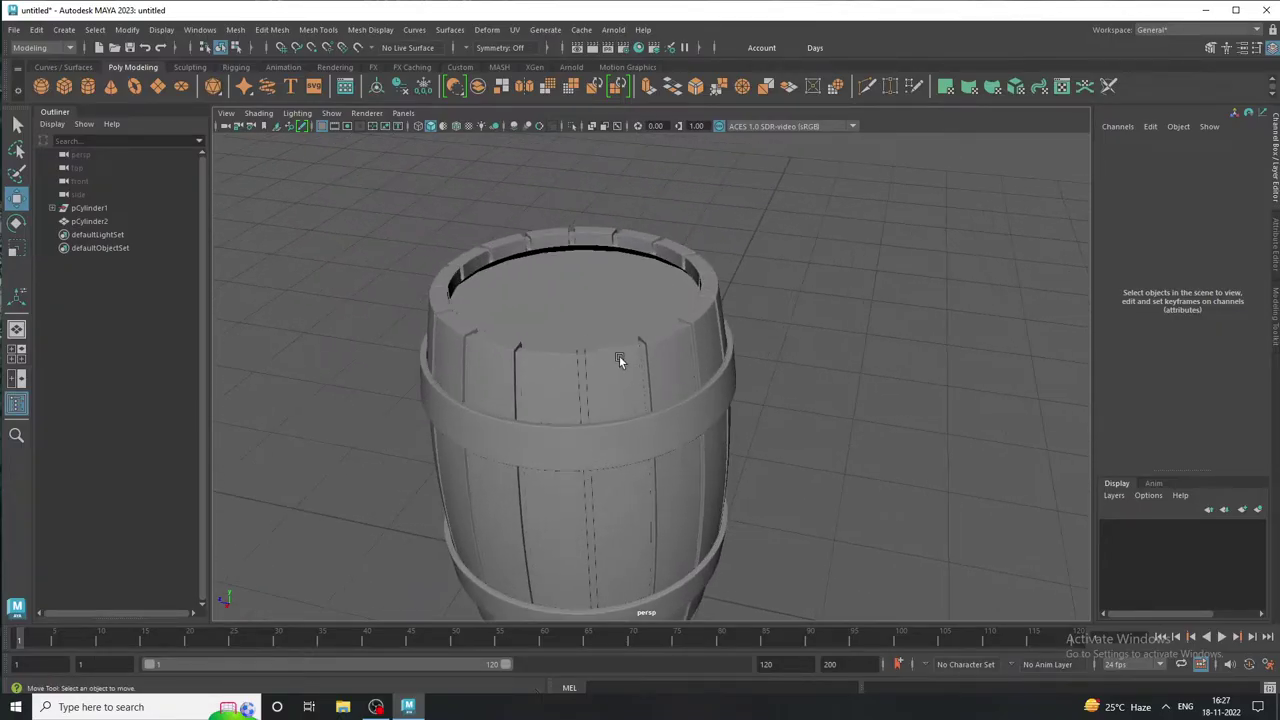
alt+drag(688, 376, 576, 281)
click(577, 287)
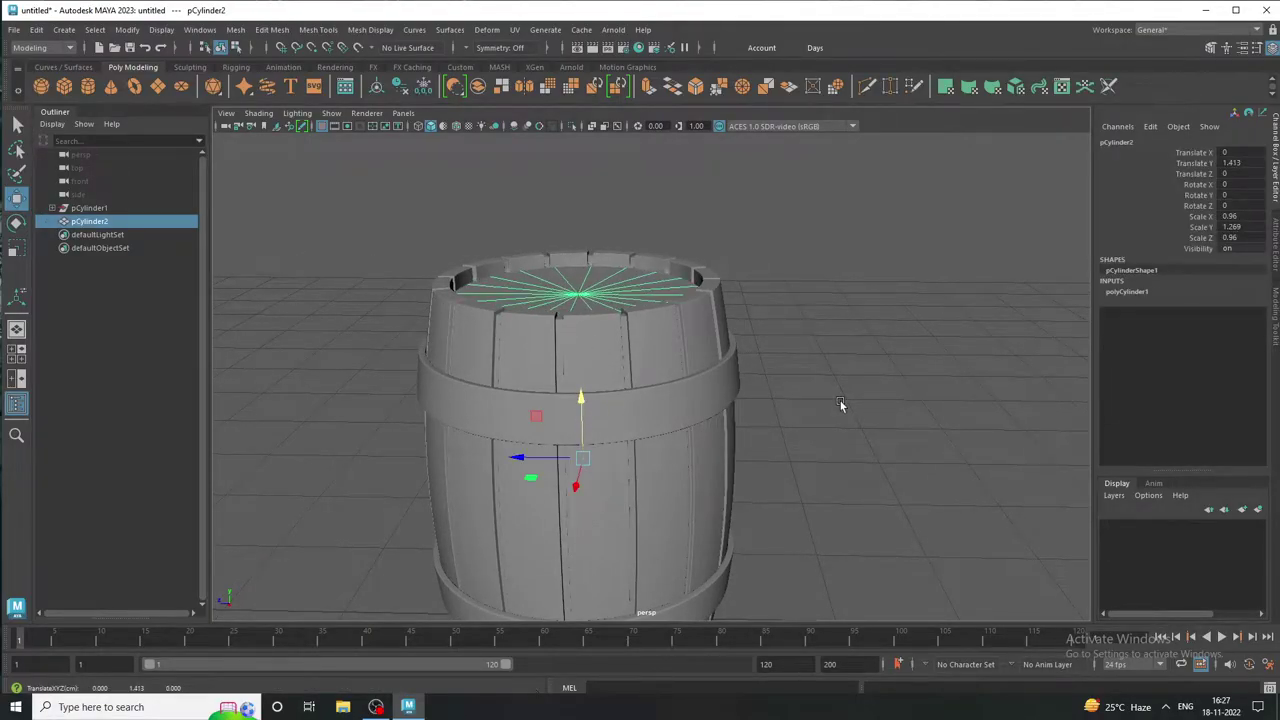
click(822, 447)
scroll(822, 447, down, 1)
scroll(583, 420, down, 2)
Look at the bottom cap from underneath and switch the inner cylinder to vertex mode
key(space)
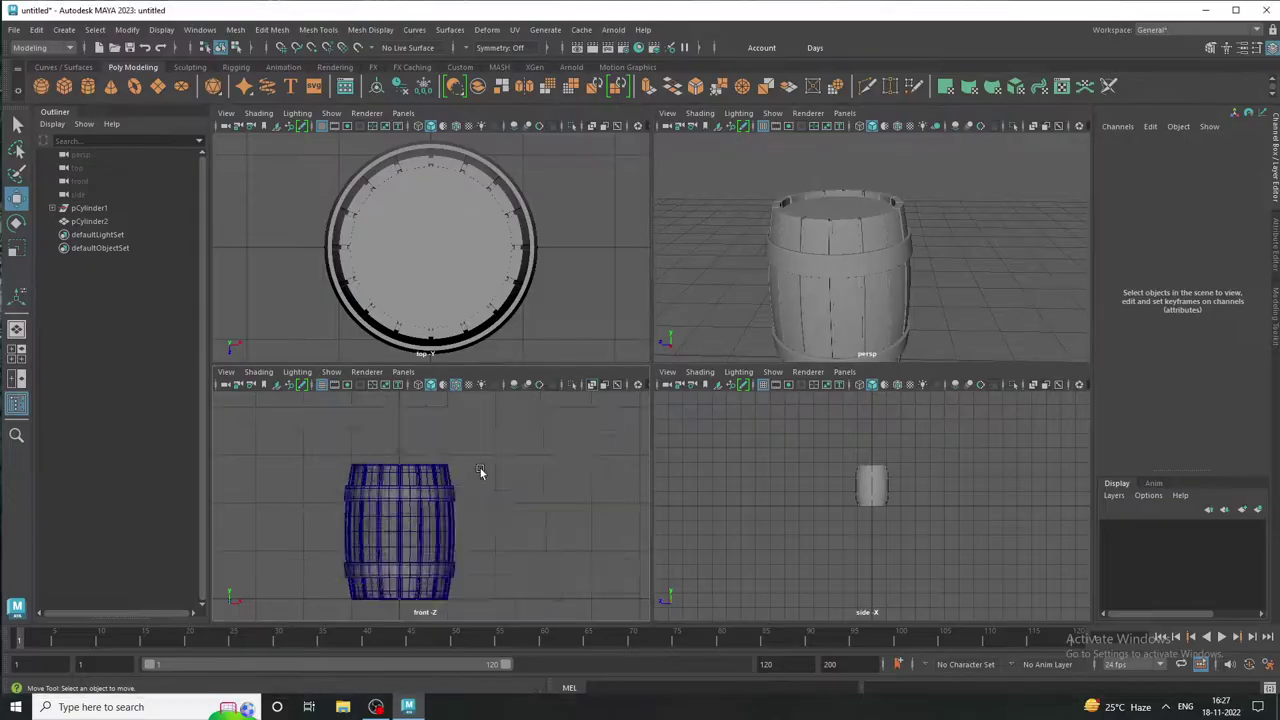
key(space)
click(618, 398)
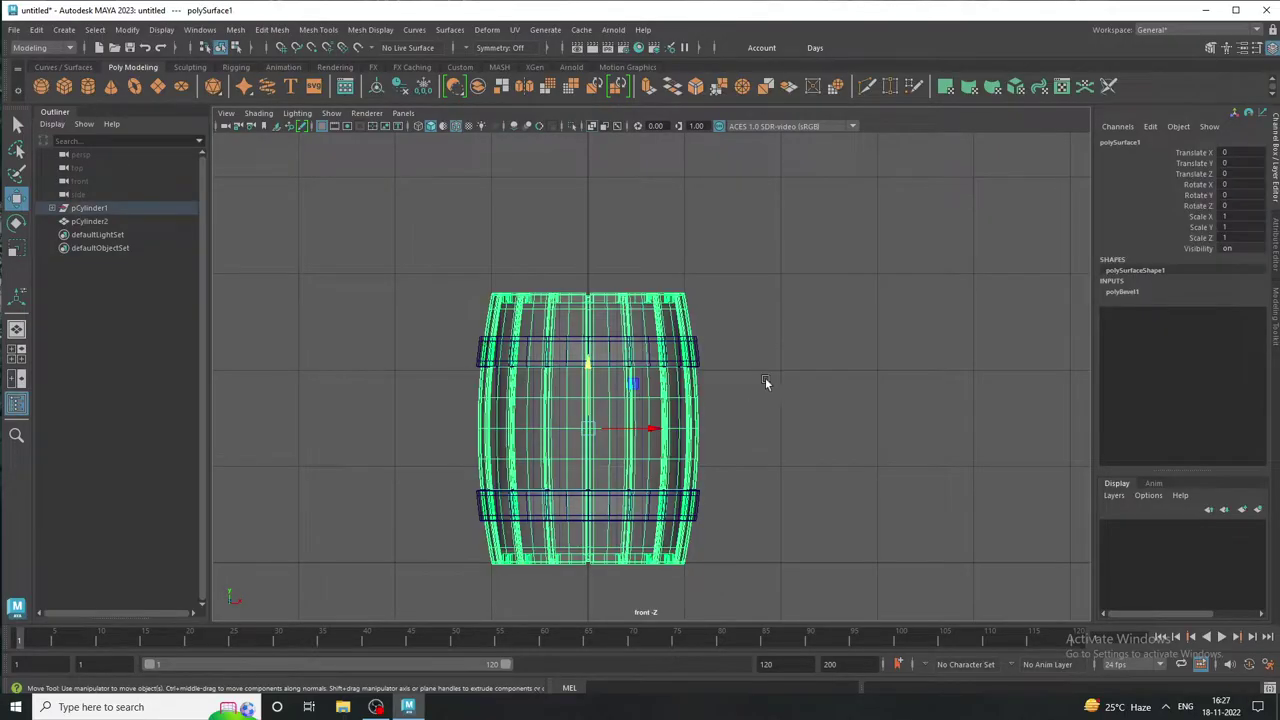
key(space)
click(921, 286)
key(space)
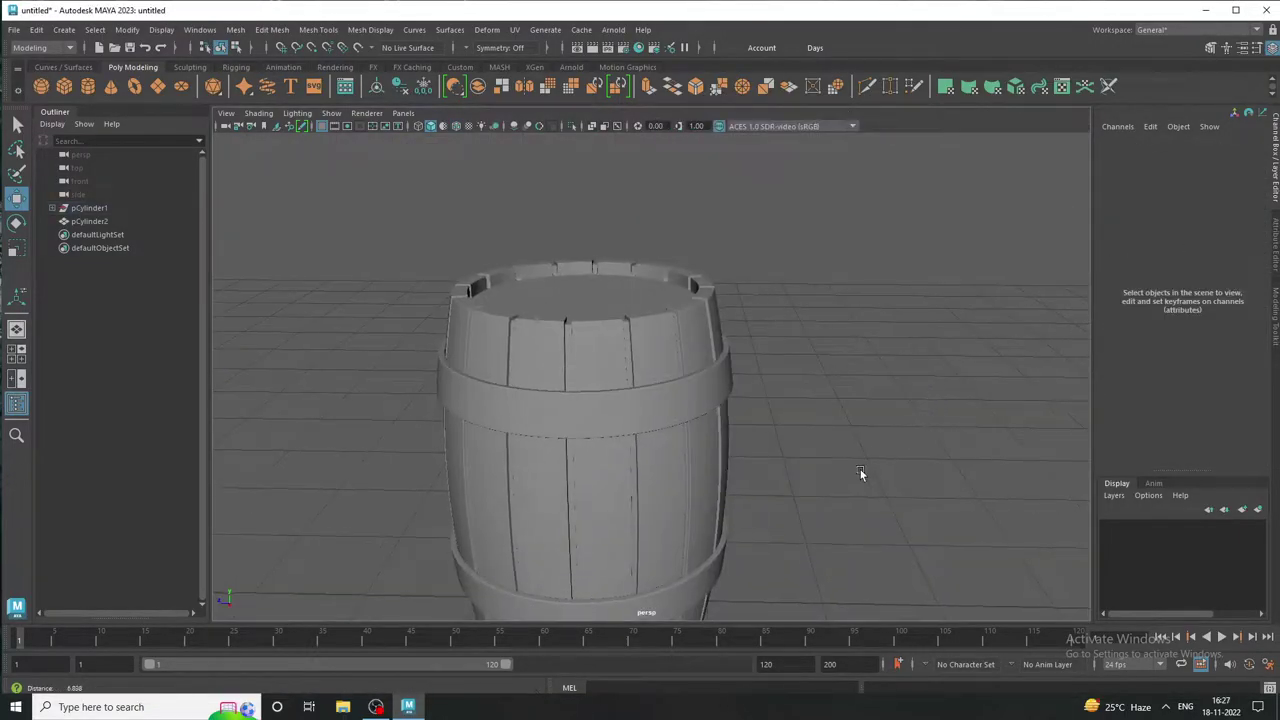
mouse_move(857, 471)
alt+mouse_down()
mouse_move(796, 484)
mouse_move(795, 530)
mouse_move(791, 414)
mouse_move(769, 443)
mouse_move(687, 419)
mouse_move(680, 434)
alt+mouse_up()
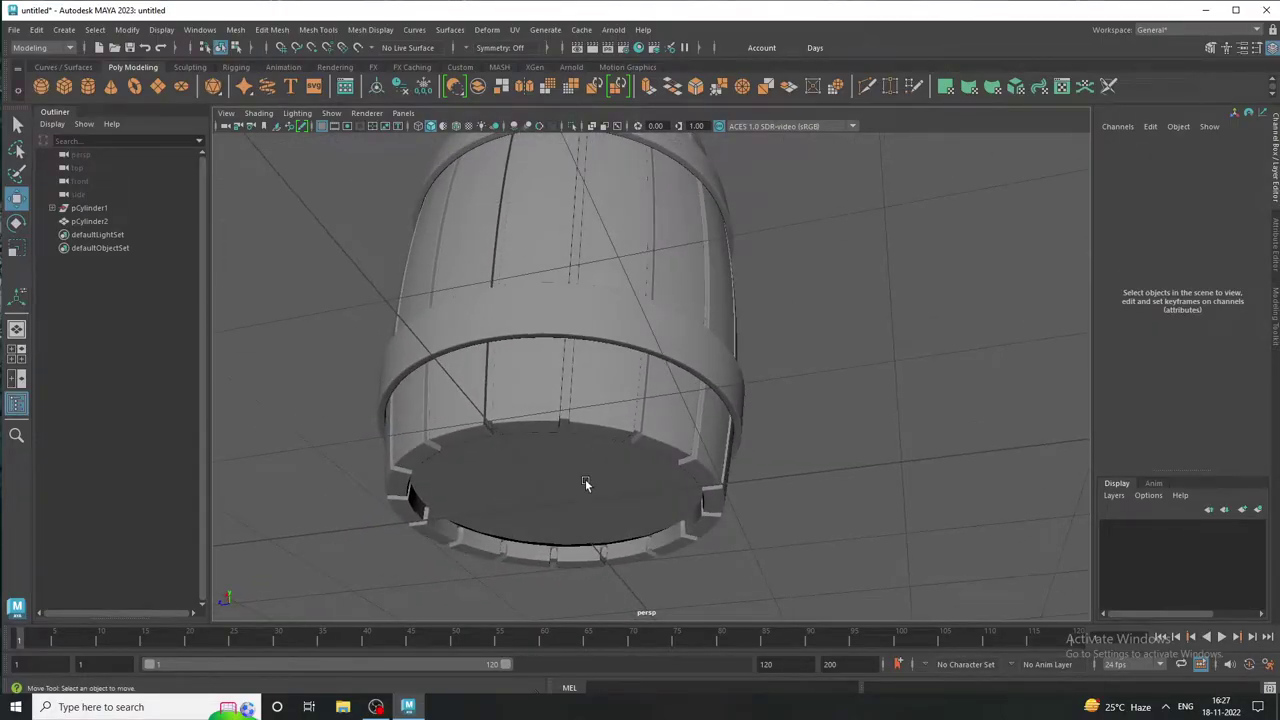
click(586, 481)
right_click(587, 487)
click(506, 310)
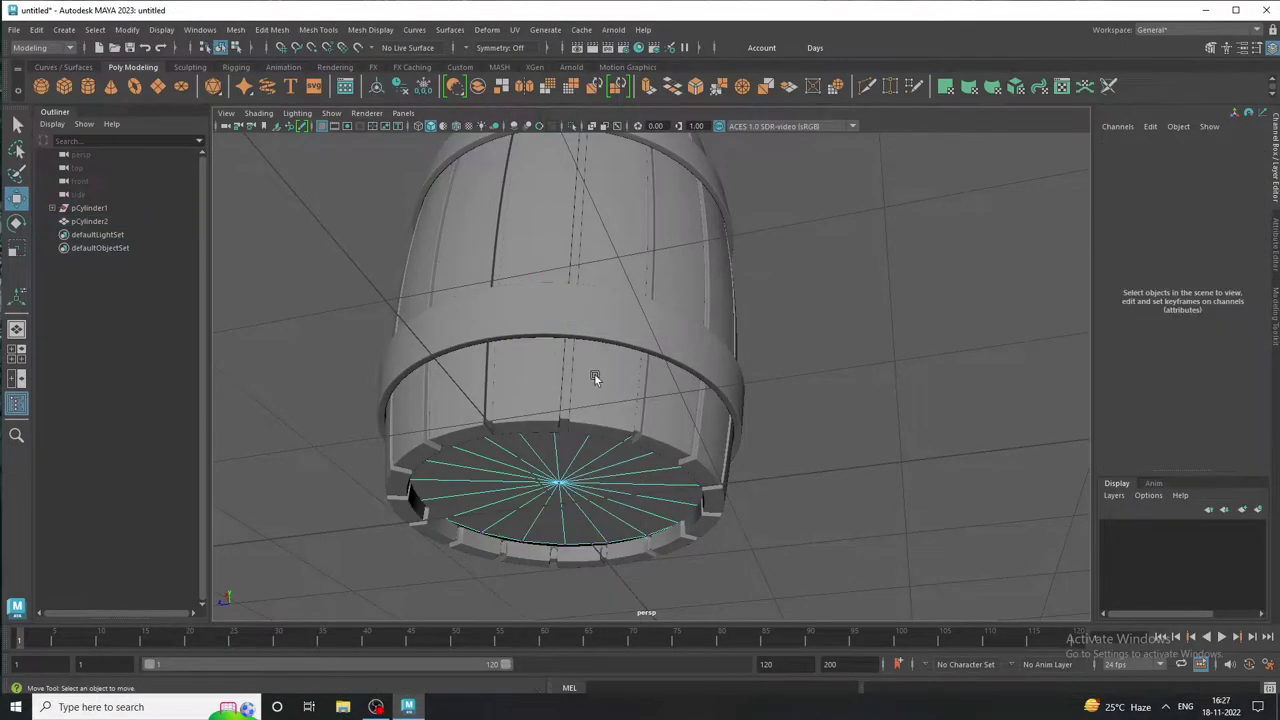
key(space)
key(space)
key(space)
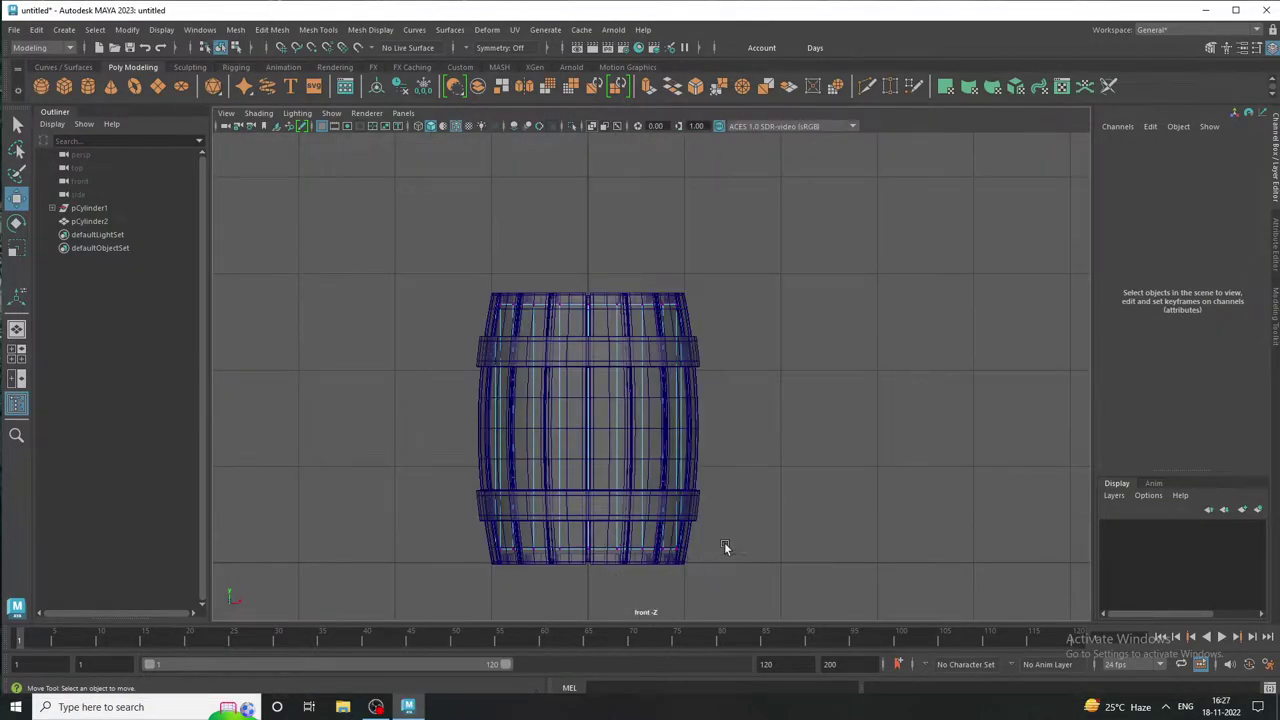
Raise the inner cylinder's bottom vertex row by 0.102 and return to object mode
drag(744, 543, 516, 476)
drag(567, 427, 567, 428)
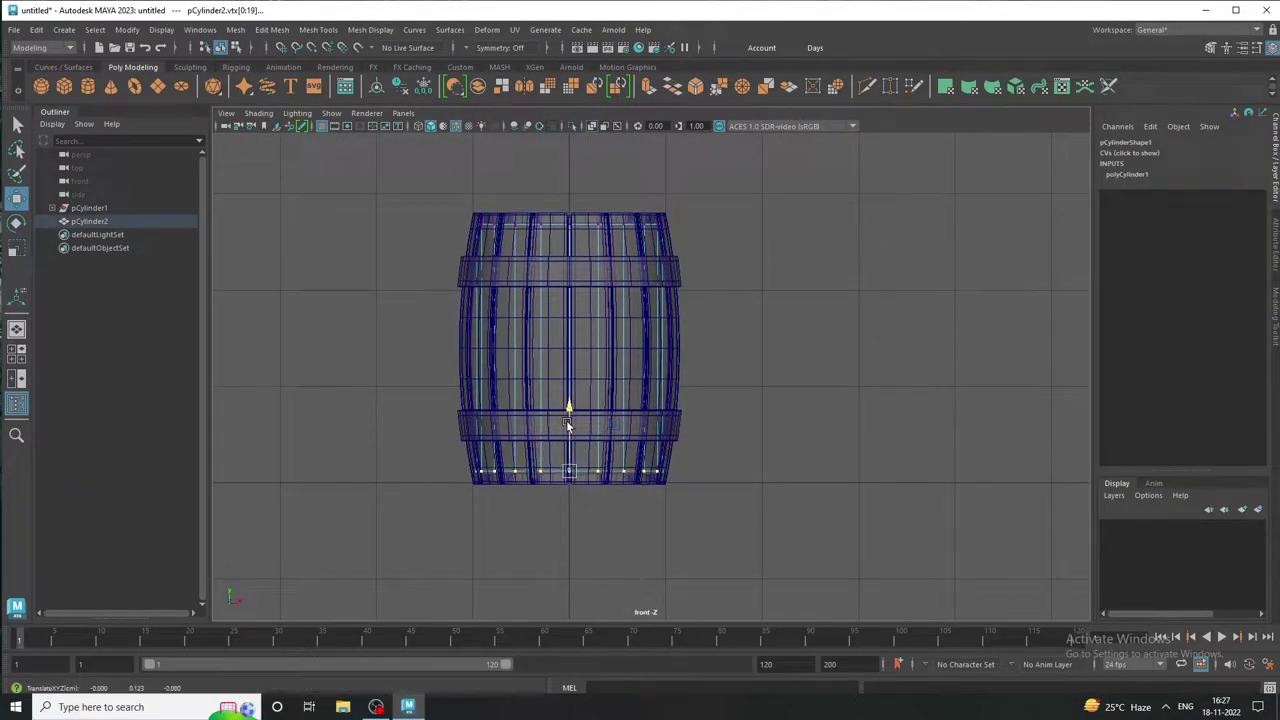
key(space)
drag(766, 316, 808, 314)
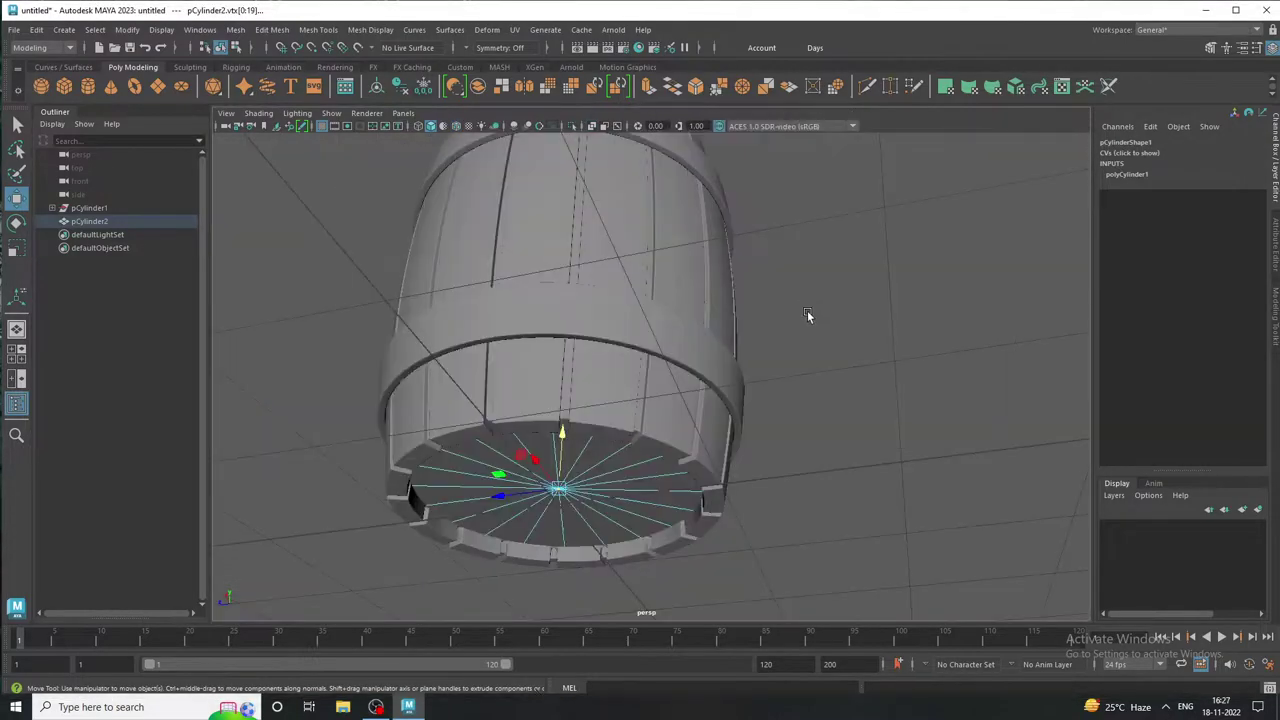
right_drag(598, 345, 792, 355)
click(792, 355)
Orbit around the barrel to check the inner cylinder's fit at the top
mouse_move(808, 416)
alt+mouse_down()
mouse_move(554, 390)
mouse_move(551, 486)
alt+mouse_up()
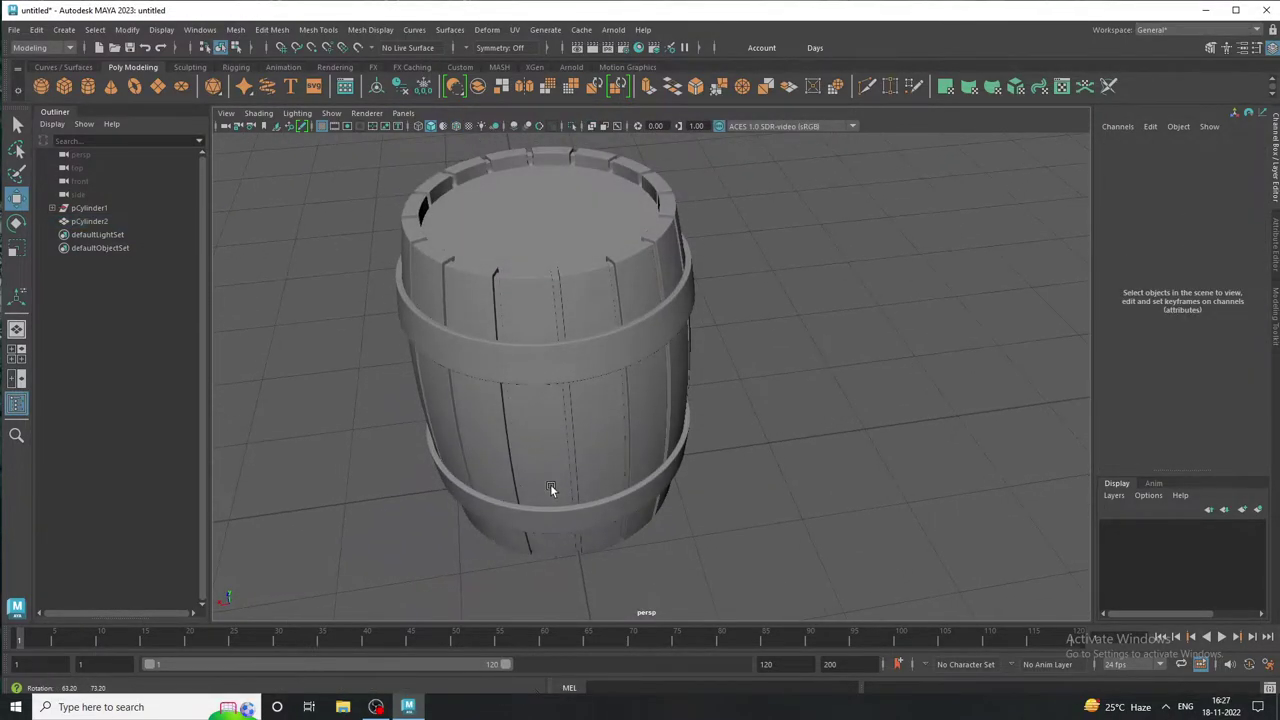
mouse_move(663, 386)
alt+mouse_down()
mouse_move(558, 388)
mouse_move(560, 357)
mouse_move(674, 323)
mouse_move(591, 351)
mouse_move(562, 385)
mouse_move(371, 350)
mouse_move(646, 356)
mouse_move(422, 362)
alt+mouse_up()
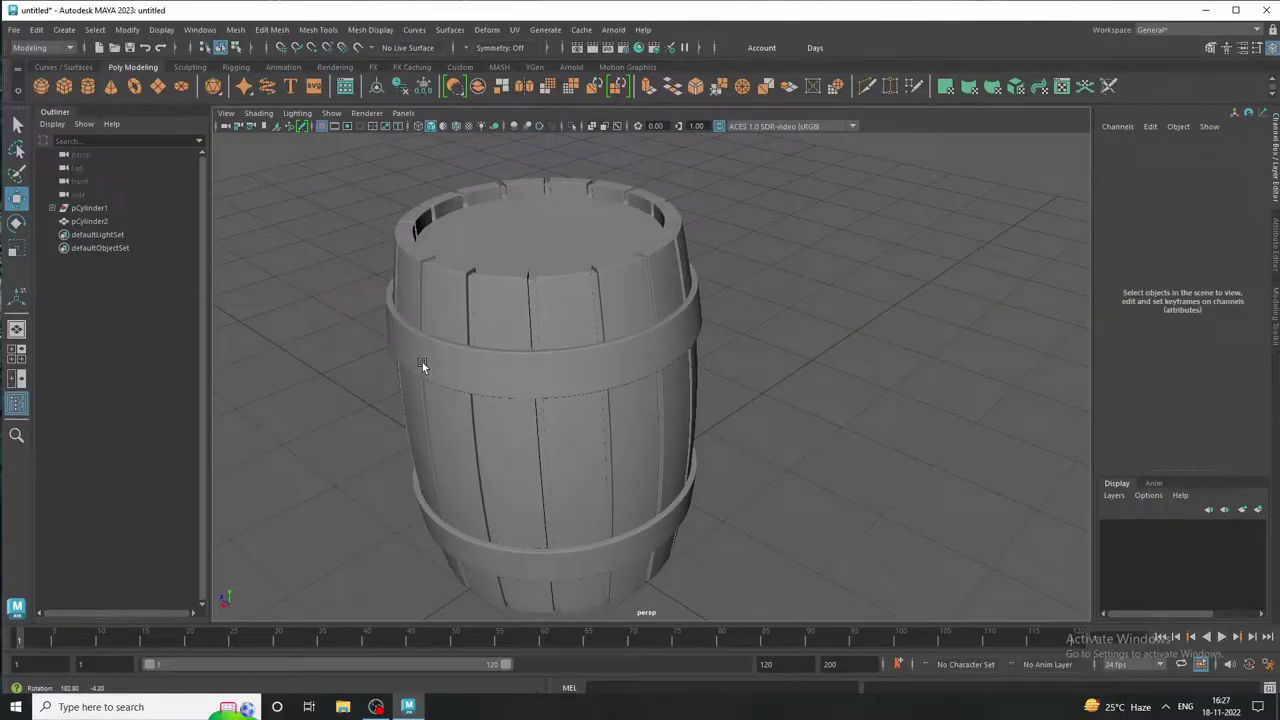
click(588, 263)
mouse_move(560, 297)
alt+mouse_down()
mouse_move(503, 351)
mouse_move(824, 346)
alt+mouse_up()
click(902, 461)
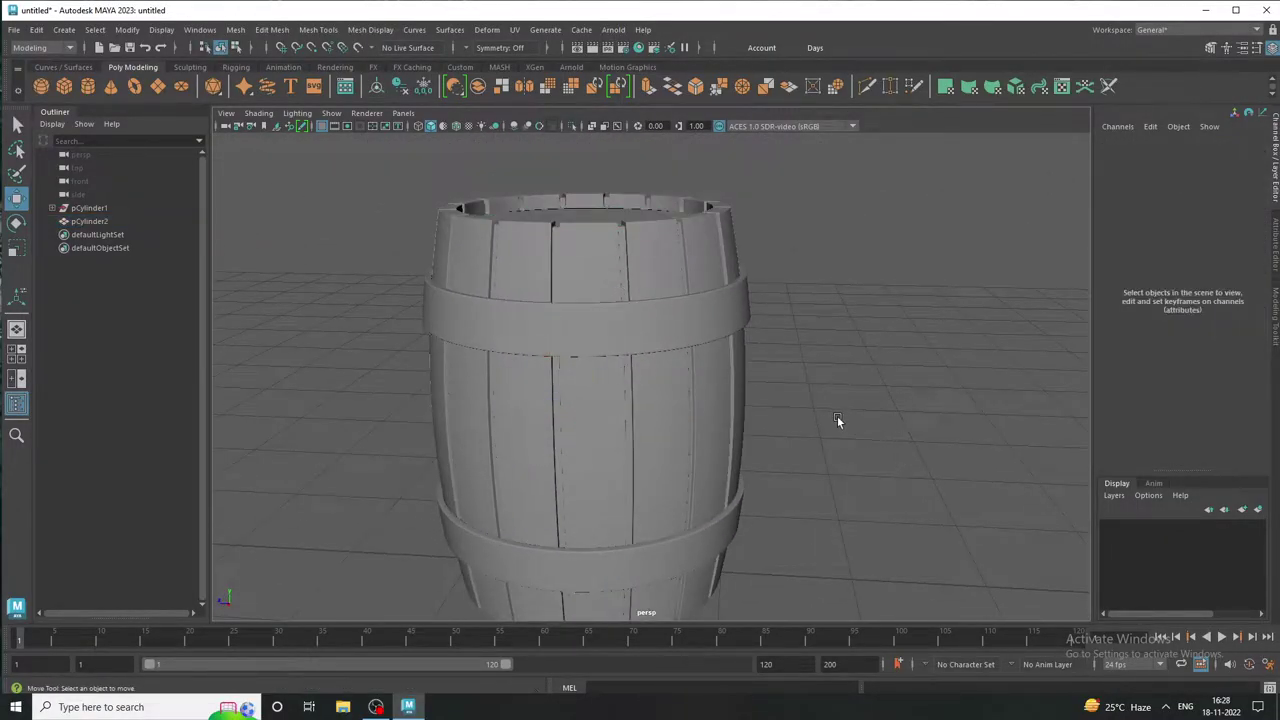
alt+right_drag(837, 416, 732, 360)
mouse_move(732, 360)
alt+mouse_down()
mouse_move(697, 397)
mouse_move(858, 396)
mouse_move(901, 379)
mouse_move(843, 363)
mouse_move(823, 380)
mouse_move(524, 387)
mouse_move(460, 354)
alt+mouse_up()
mouse_move(460, 354)
alt+right_down()
mouse_move(651, 380)
mouse_move(803, 463)
alt+right_up()
alt+drag(803, 463, 781, 437)
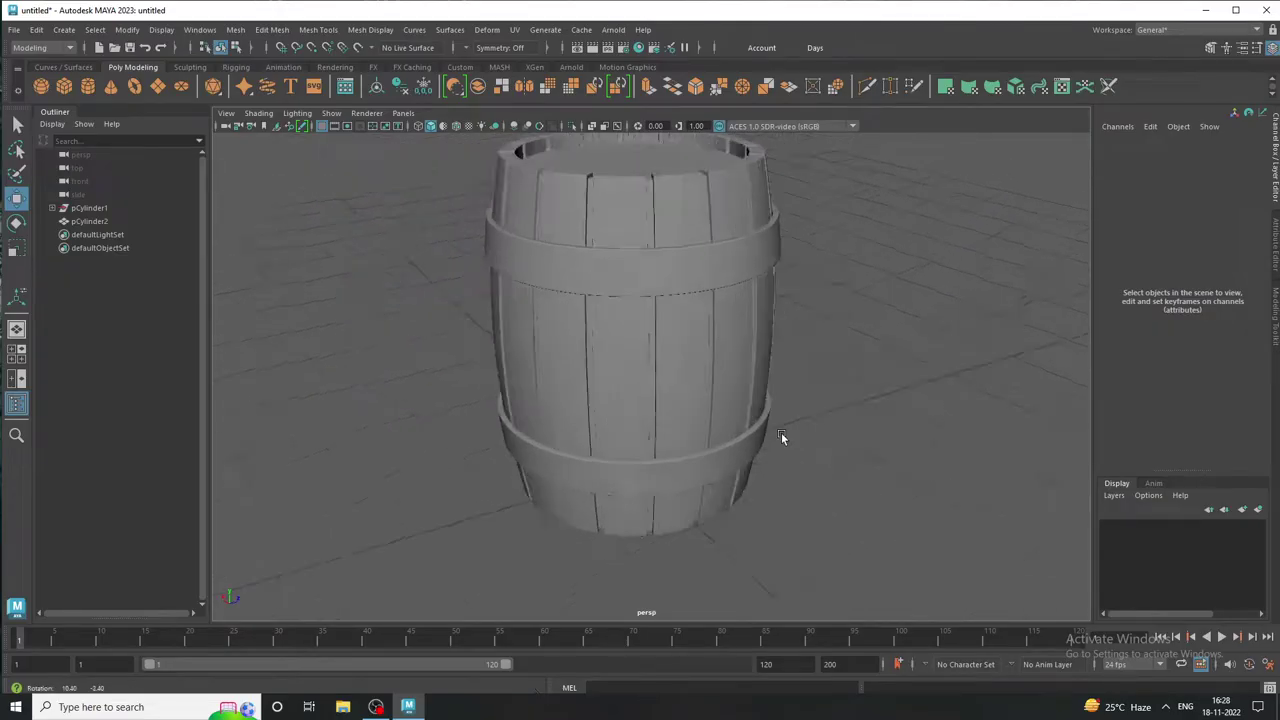
mouse_move(781, 437)
alt+right_down()
mouse_move(749, 420)
mouse_move(971, 423)
mouse_move(949, 446)
mouse_move(750, 420)
alt+right_up()
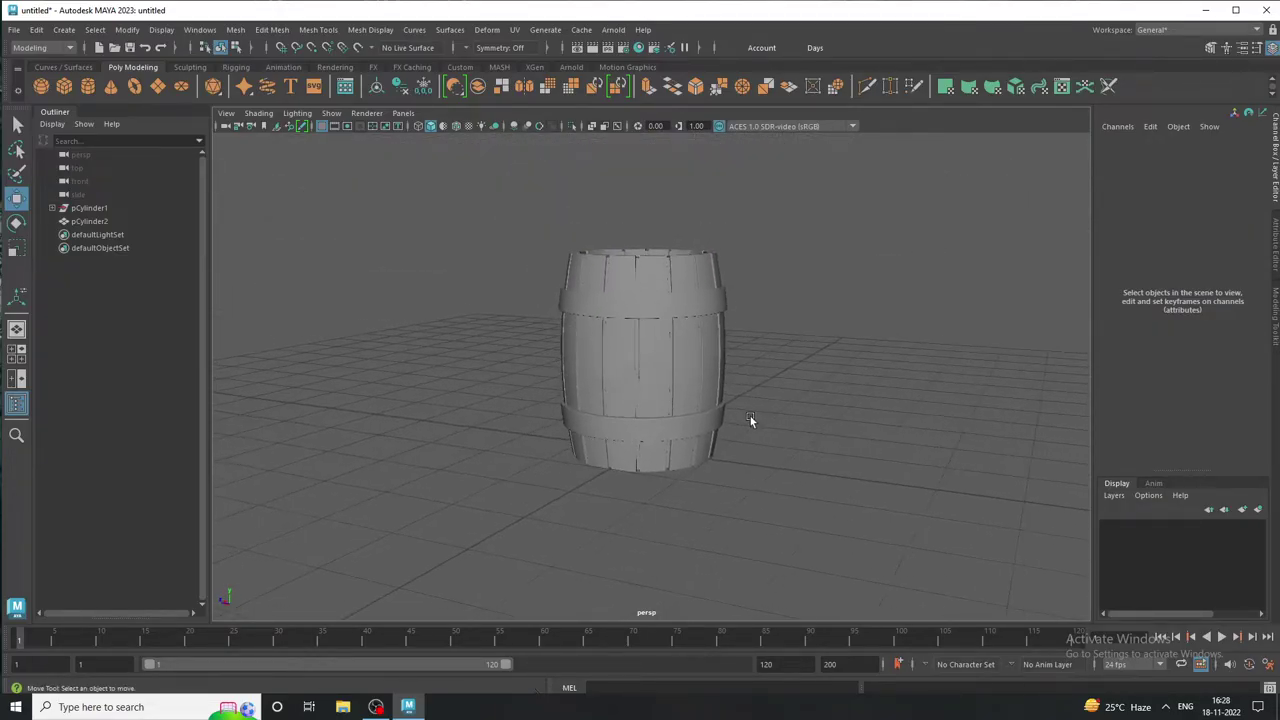
mouse_move(751, 420)
alt+mouse_down()
mouse_move(743, 440)
mouse_move(765, 440)
alt+mouse_up()
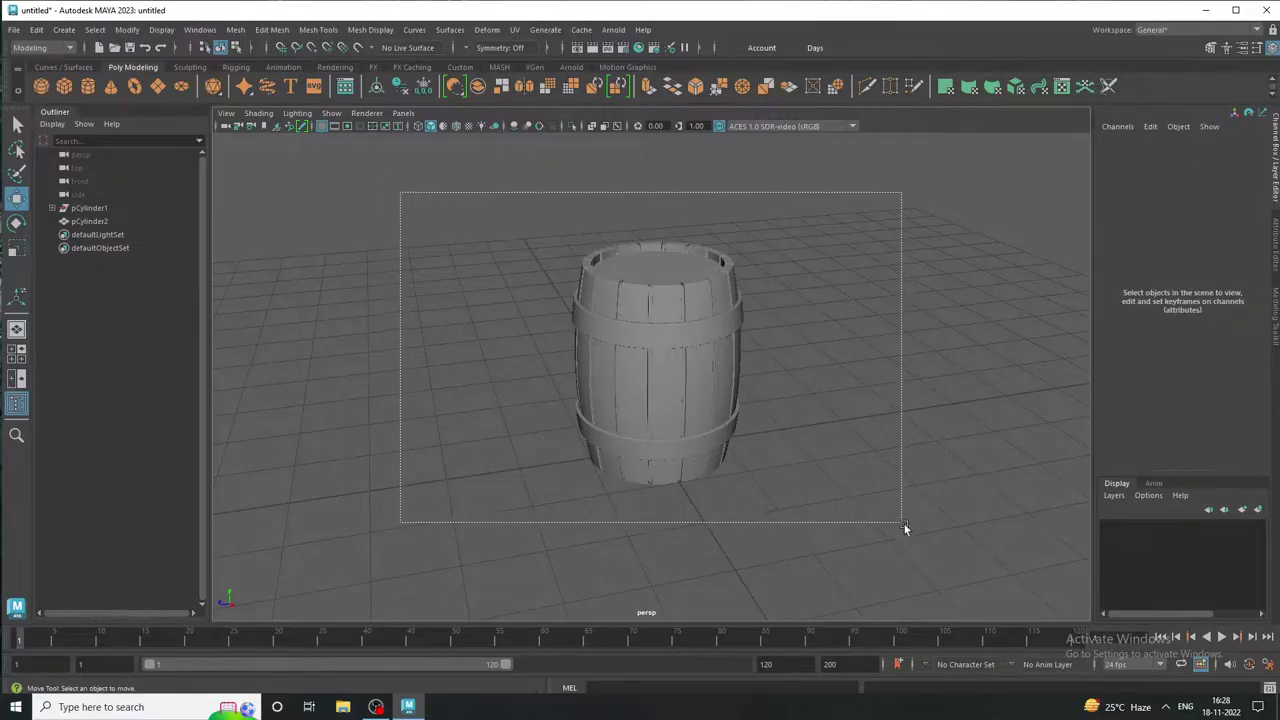
Freeze transformations and delete history on both barrel pieces
drag(398, 190, 904, 524)
alt+drag(827, 493, 740, 470)
click(424, 88)
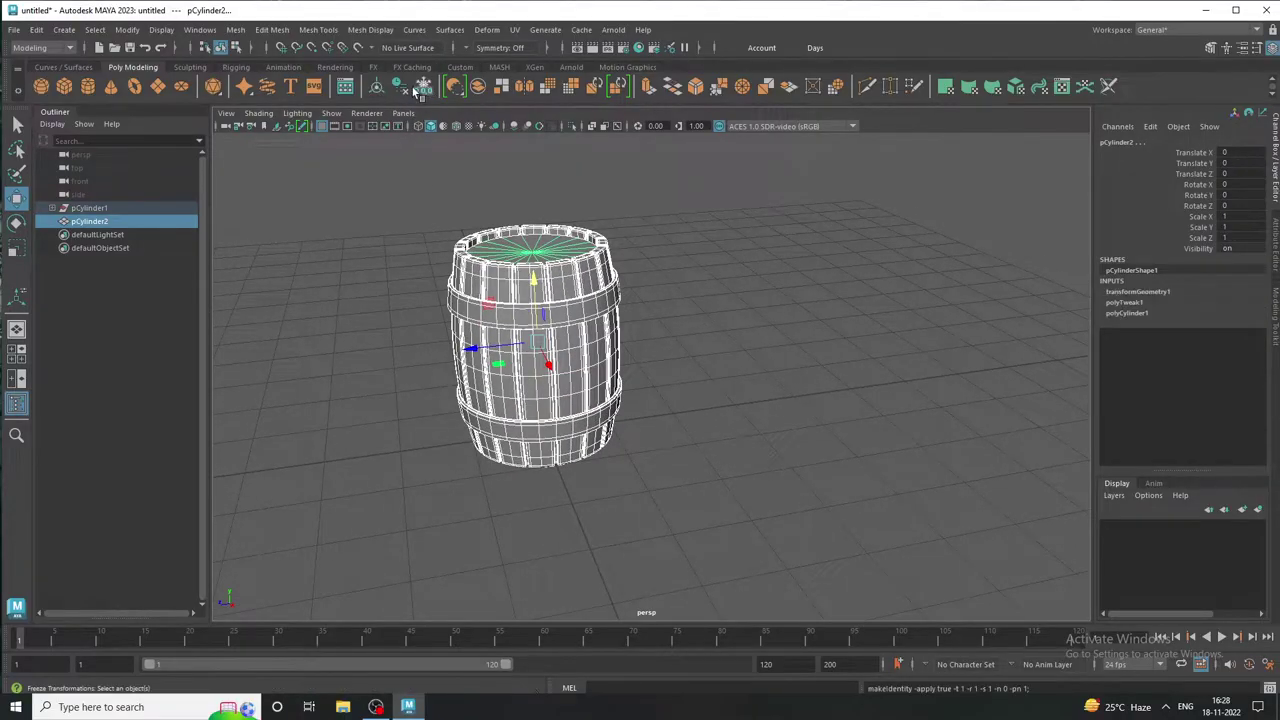
click(398, 86)
click(716, 331)
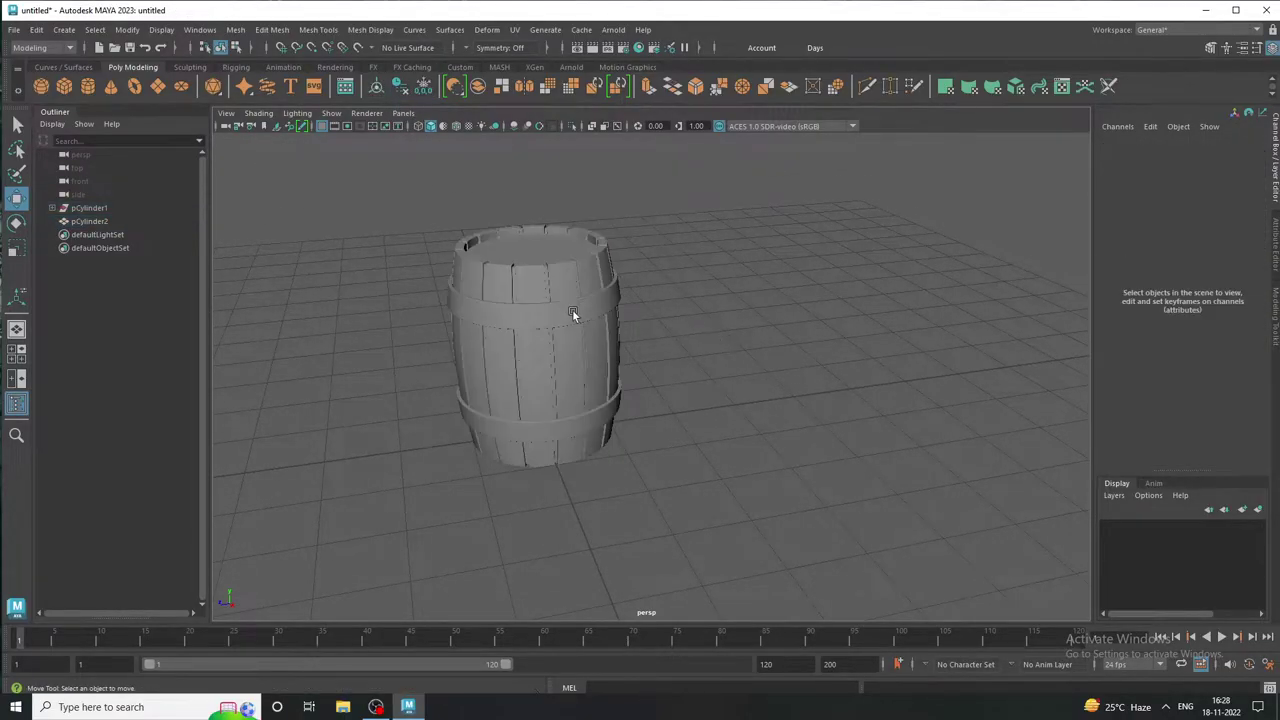
mouse_move(572, 309)
alt+mouse_down()
mouse_move(584, 321)
mouse_move(625, 285)
alt+mouse_up()
alt+right_drag(625, 285, 697, 337)
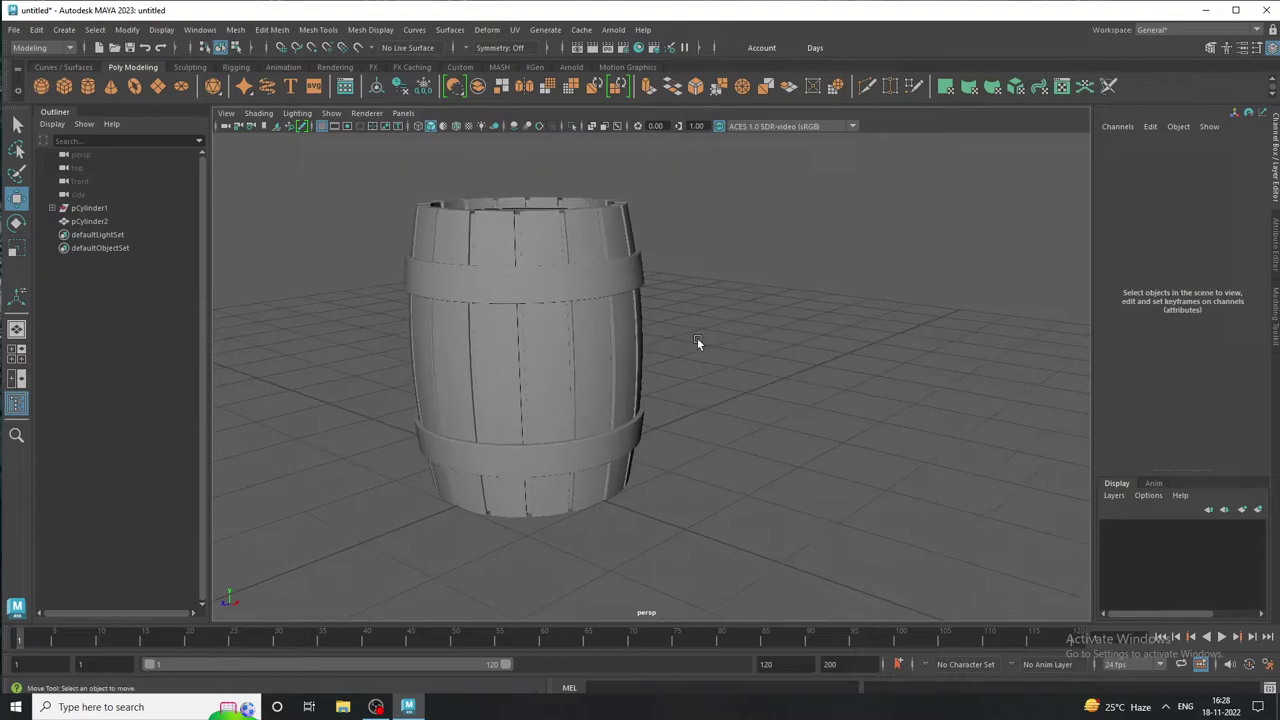
mouse_move(712, 345)
alt+mouse_down()
mouse_move(555, 322)
mouse_move(548, 341)
alt+mouse_up()
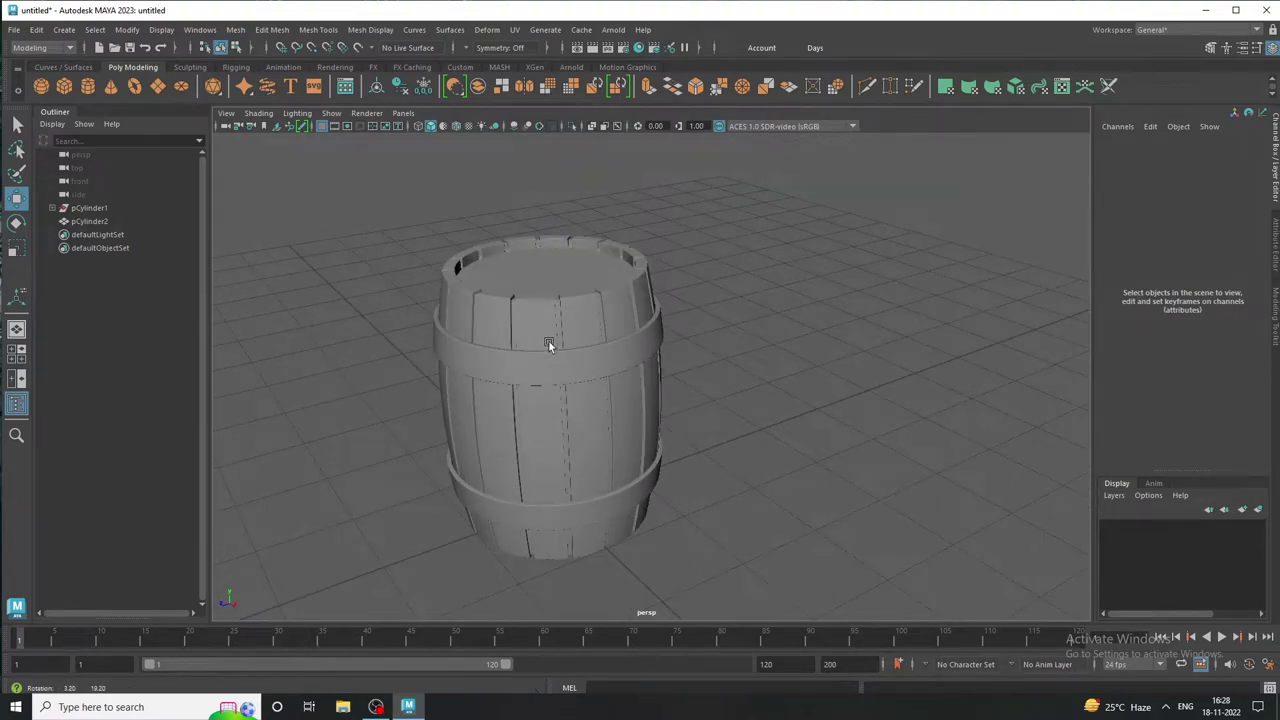
click(545, 322)
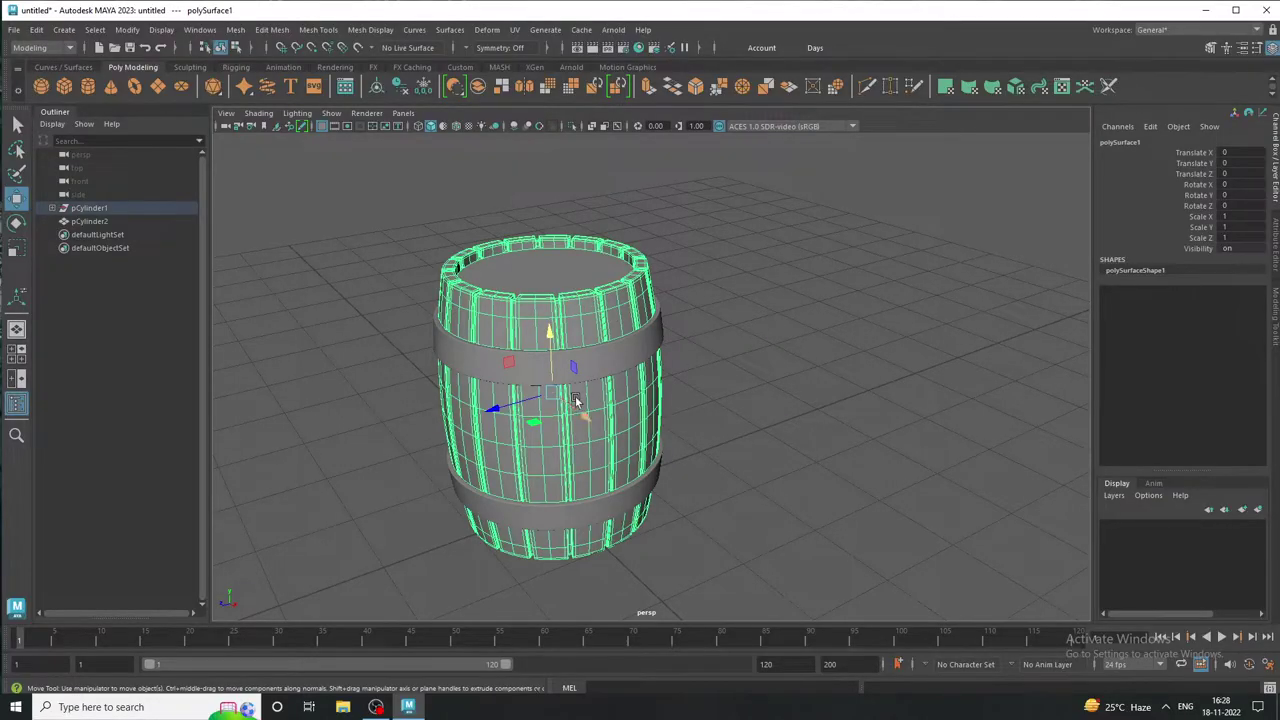
Apply UV > Automatic projection to the barrel body polySurface1
alt+right_drag(575, 396, 588, 418)
click(518, 29)
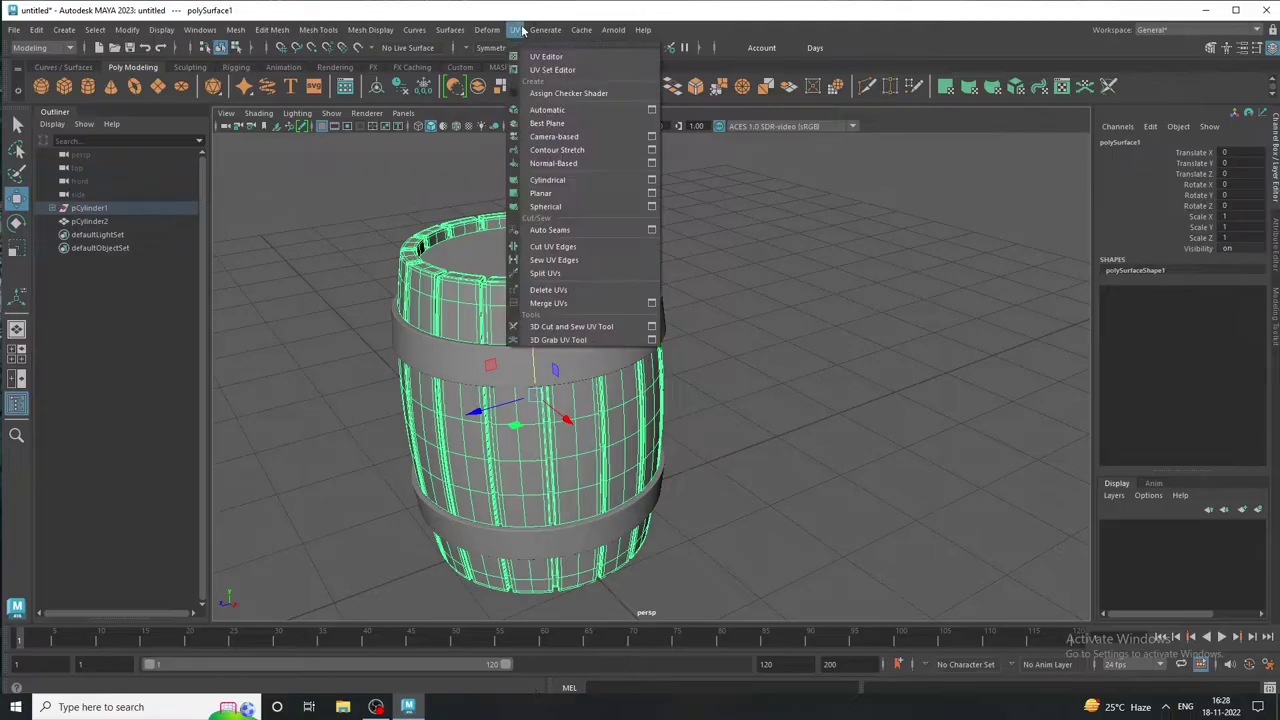
click(540, 112)
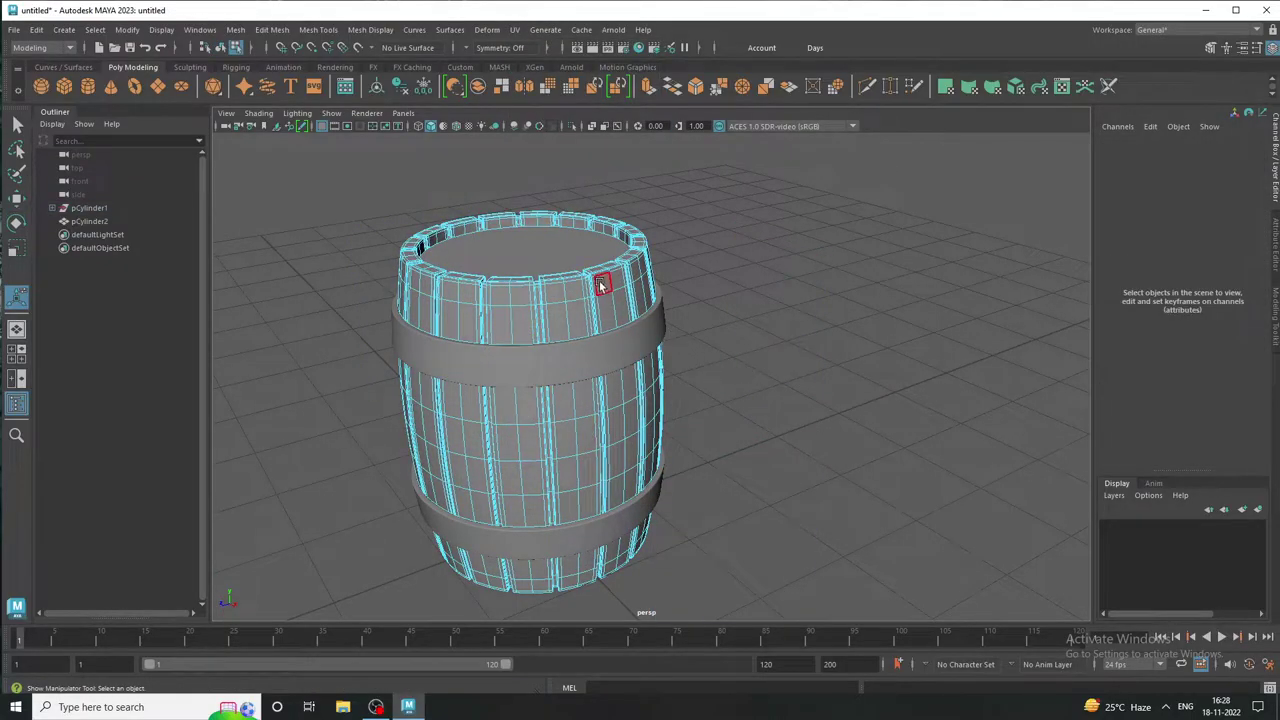
right_drag(601, 286, 682, 241)
click(845, 357)
alt+drag(634, 400, 600, 381)
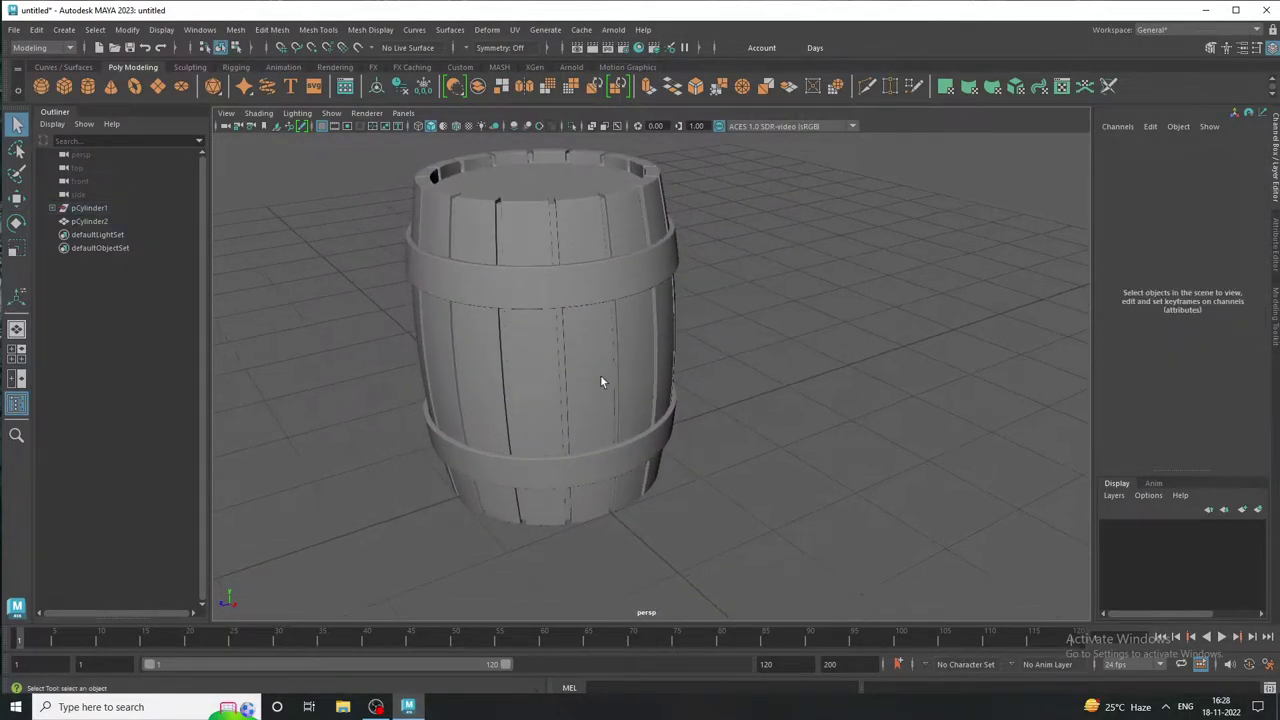
click(599, 360)
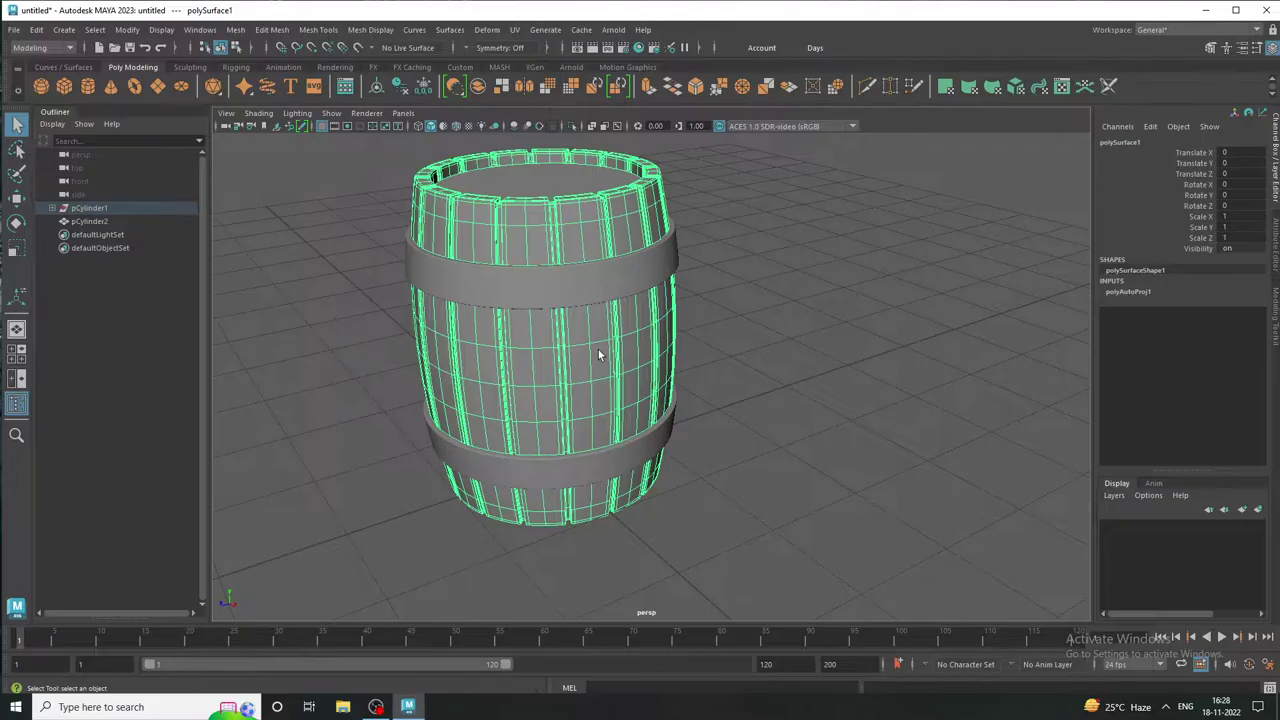
Assign a new Lambert material to the barrel staves
mouse_move(593, 376)
right_down()
mouse_move(707, 597)
mouse_move(700, 584)
right_up()
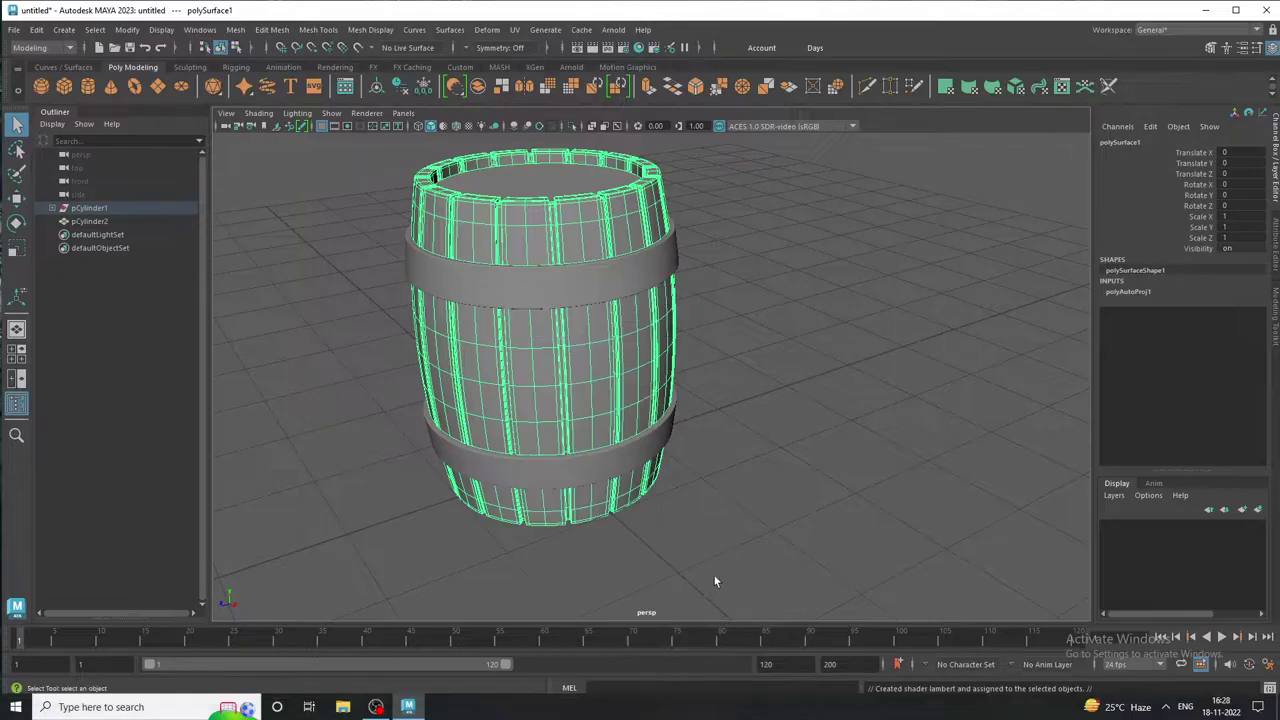
click(1261, 141)
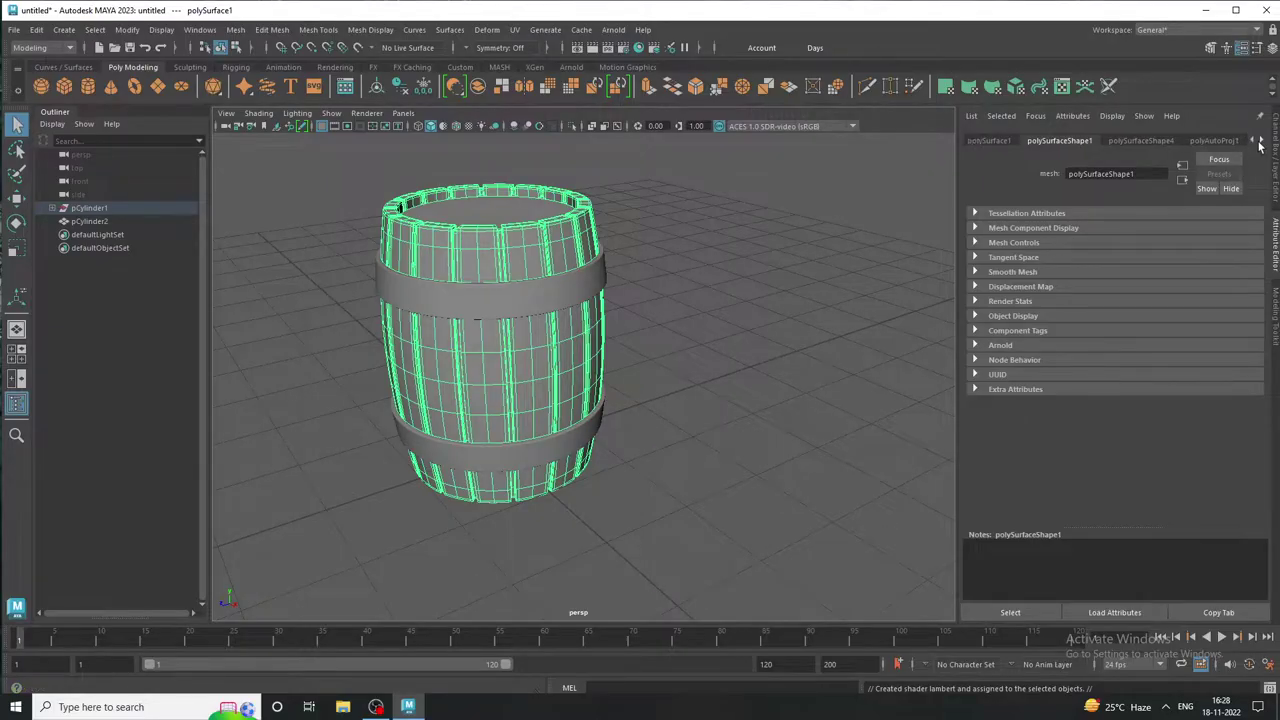
click(1231, 141)
Connect a File texture loading Desktop/wooden/wooden.jpg to the Lambert colour
click(1249, 291)
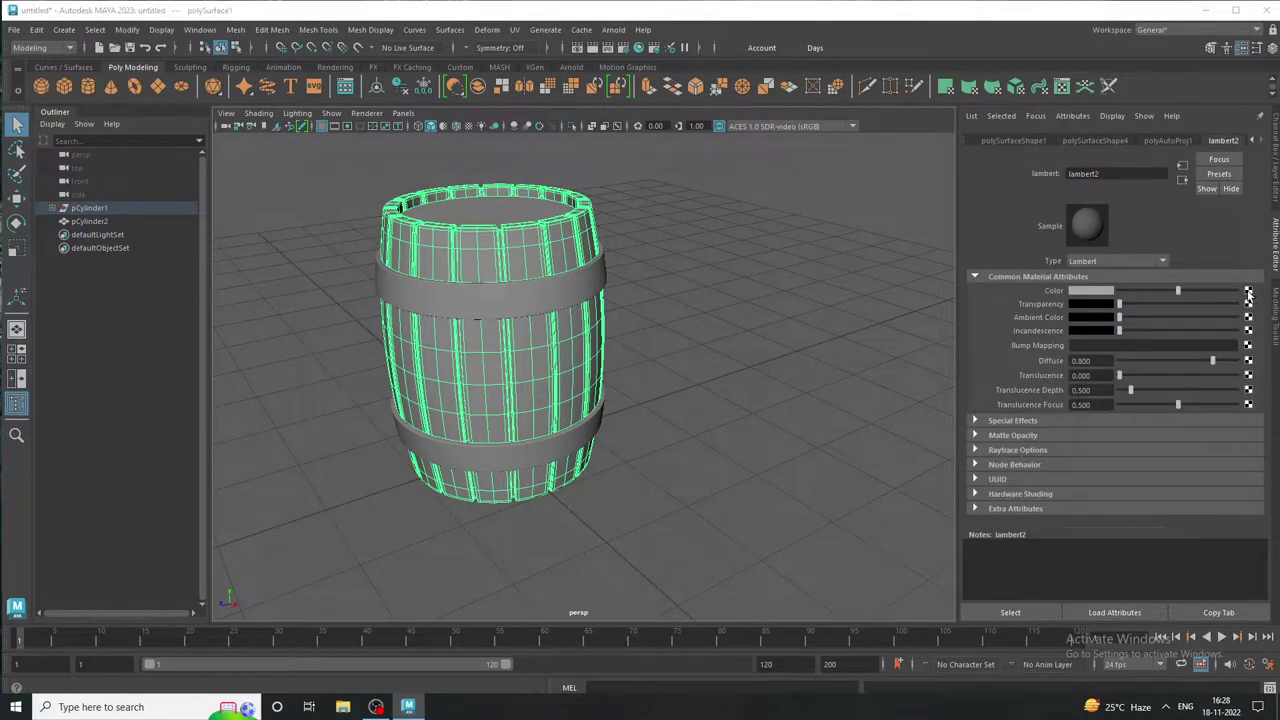
click(555, 355)
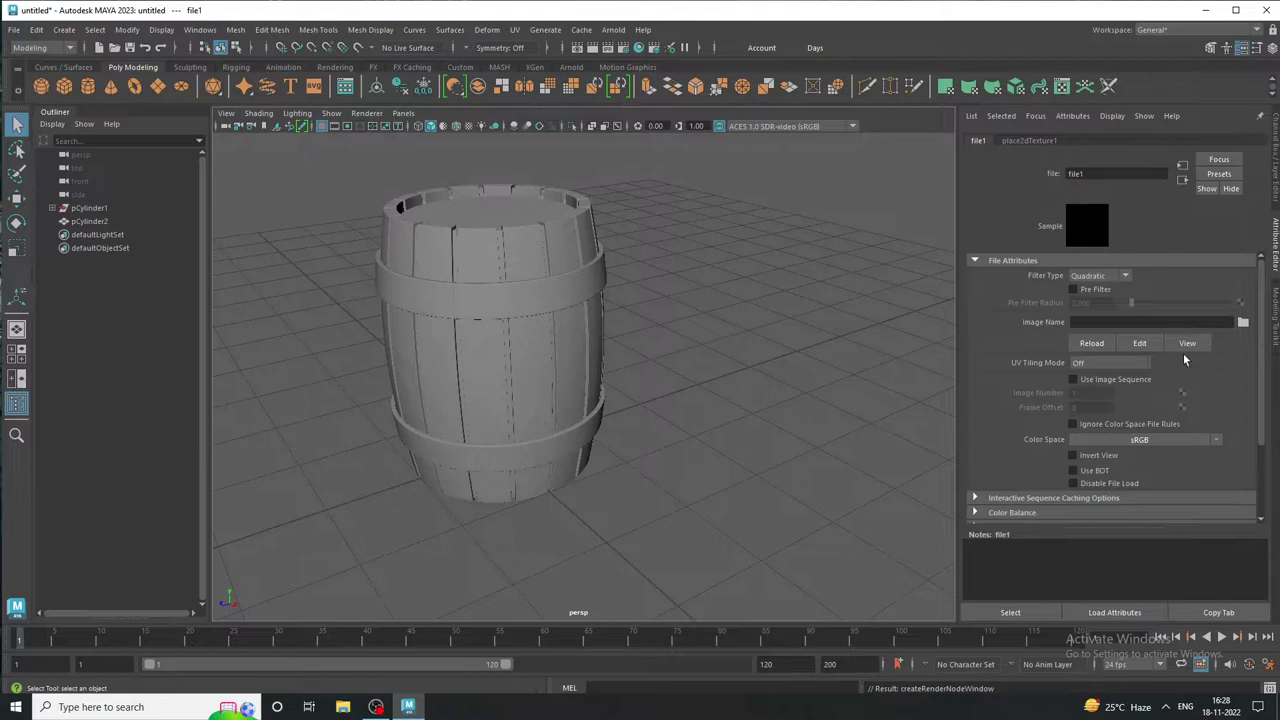
click(1242, 323)
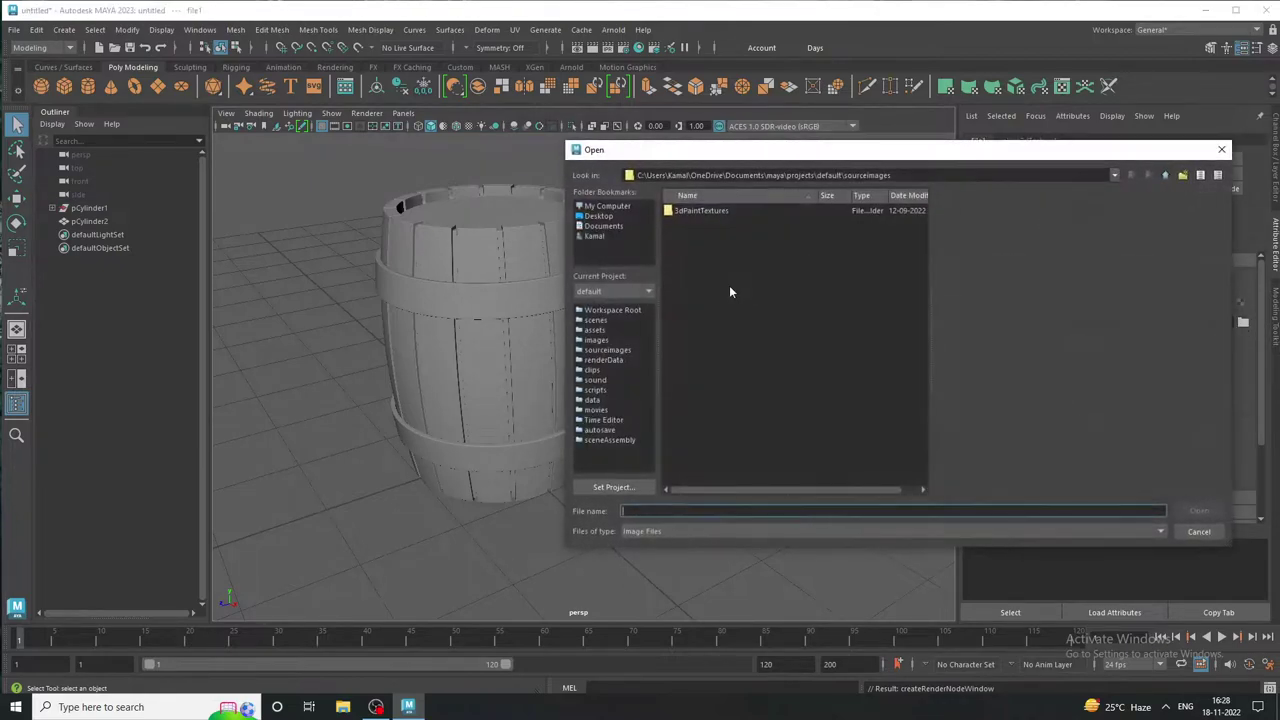
click(600, 216)
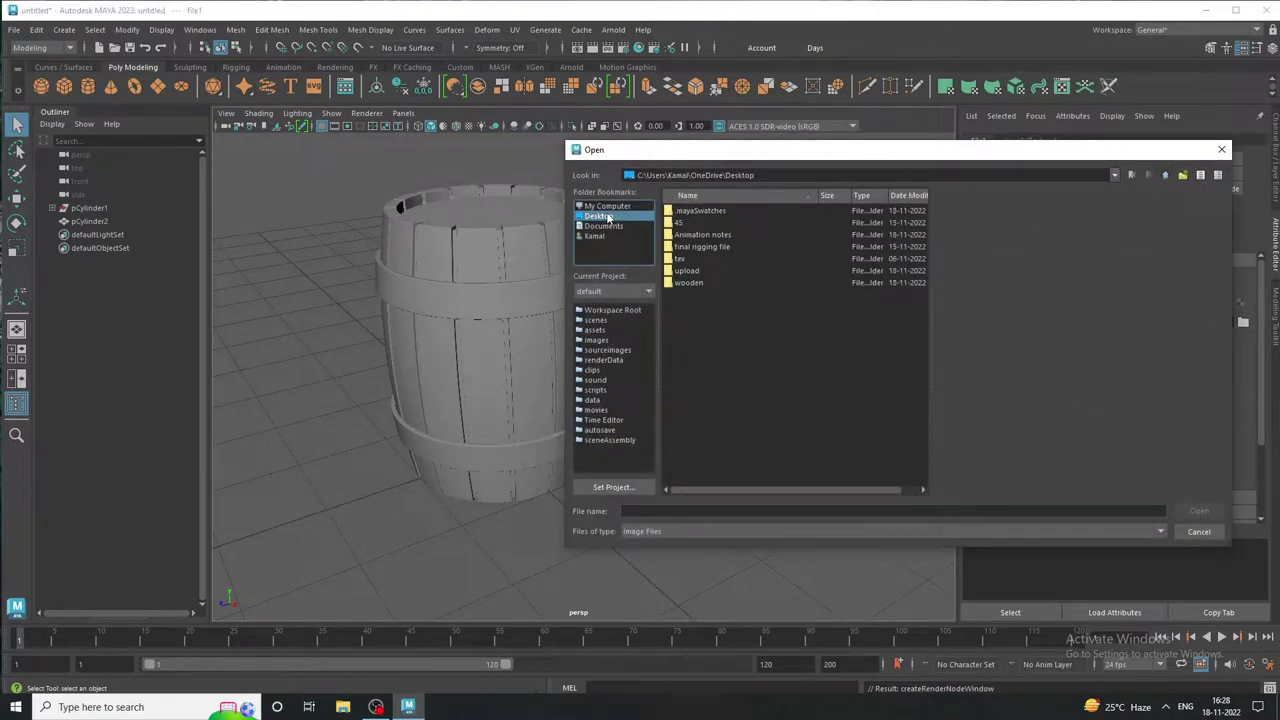
double_click(698, 283)
click(696, 236)
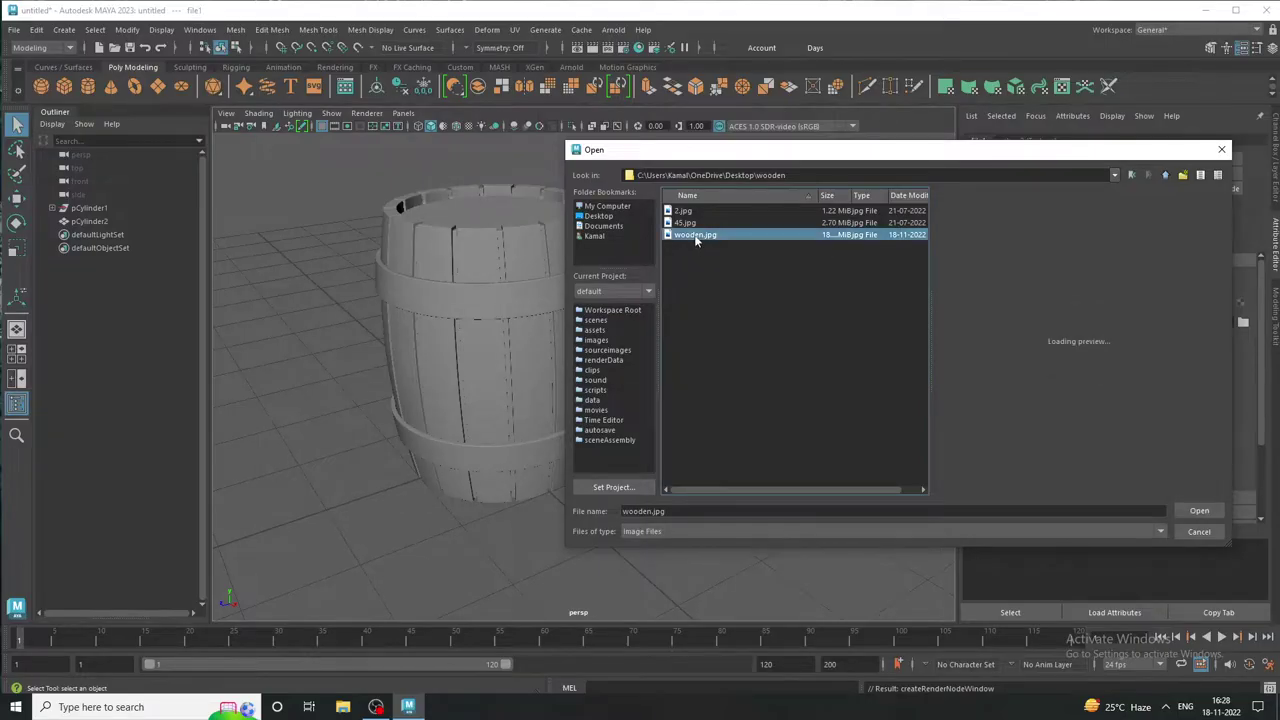
key(Up)
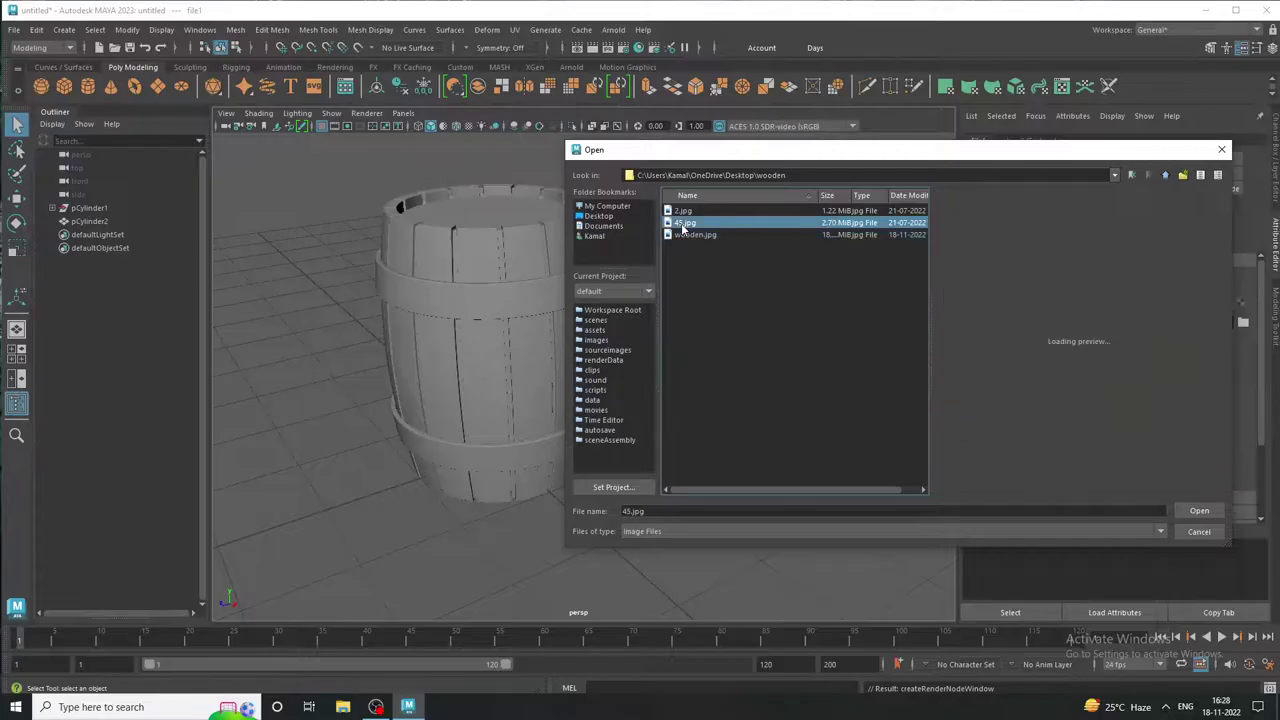
key(Up)
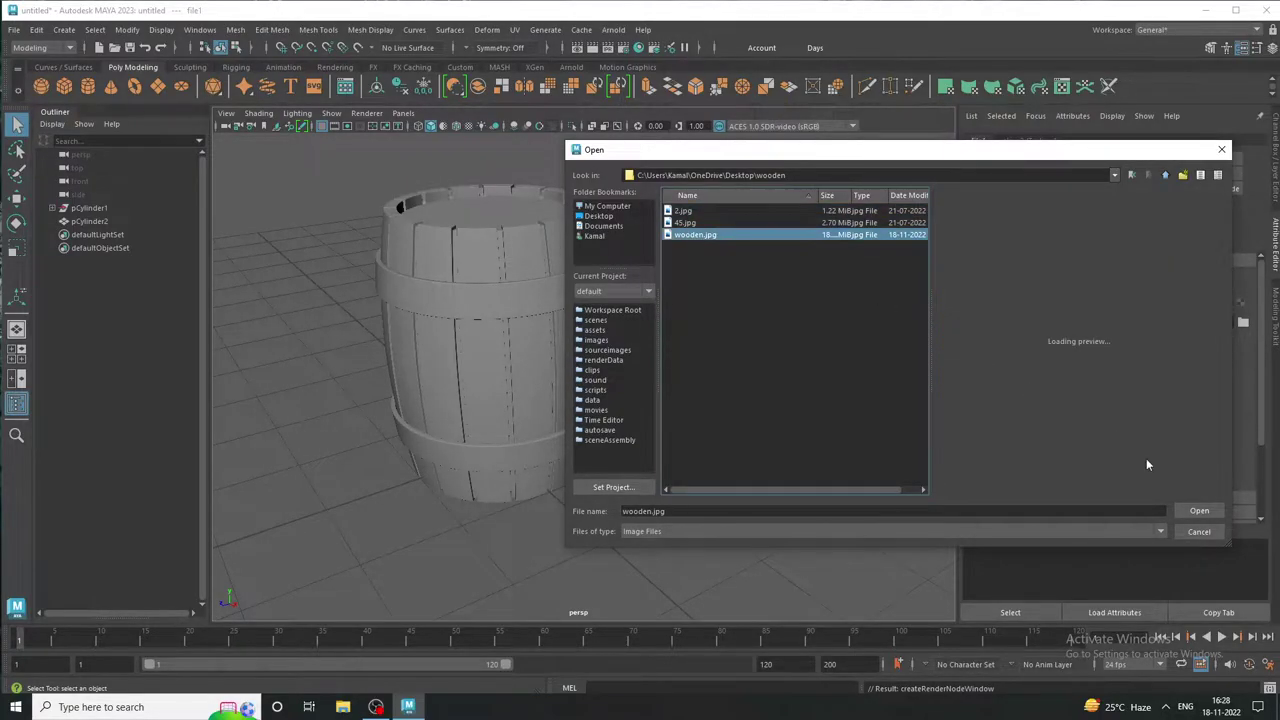
click(1202, 510)
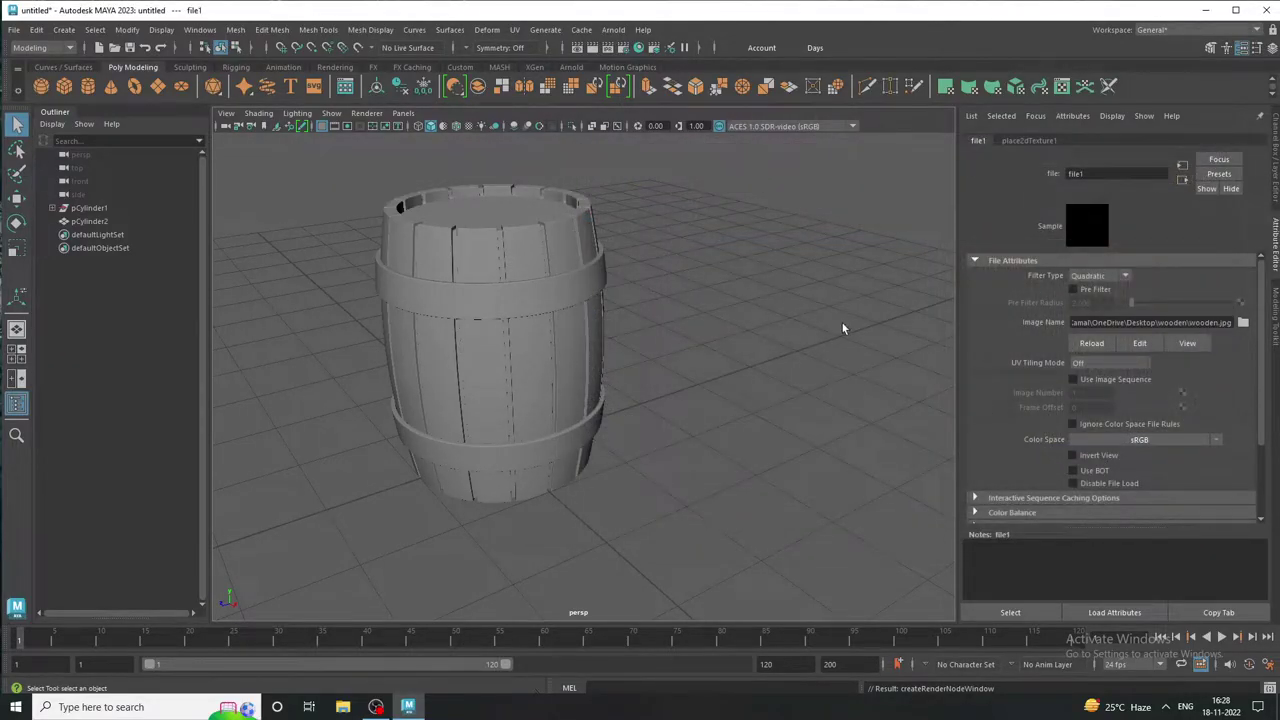
Turn on textured shading and orbit around the barrel to see the wooden.jpg grain on the staves
click(470, 127)
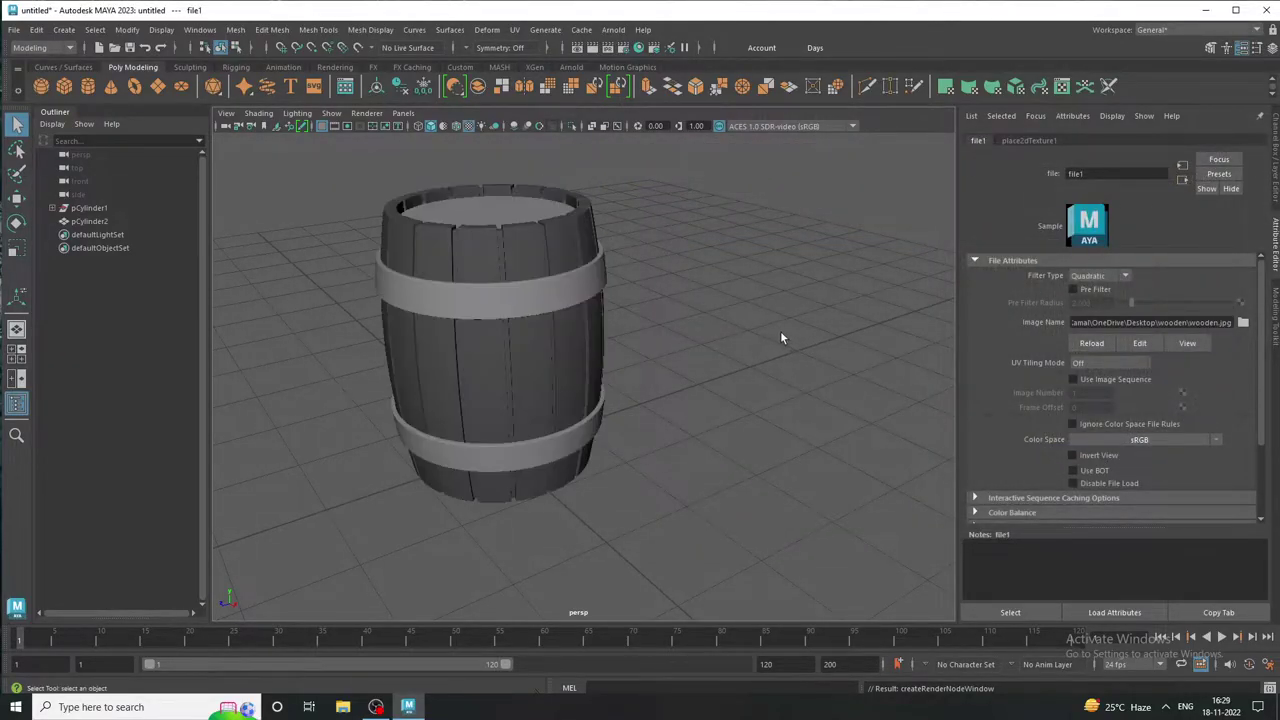
alt+drag(823, 357, 692, 336)
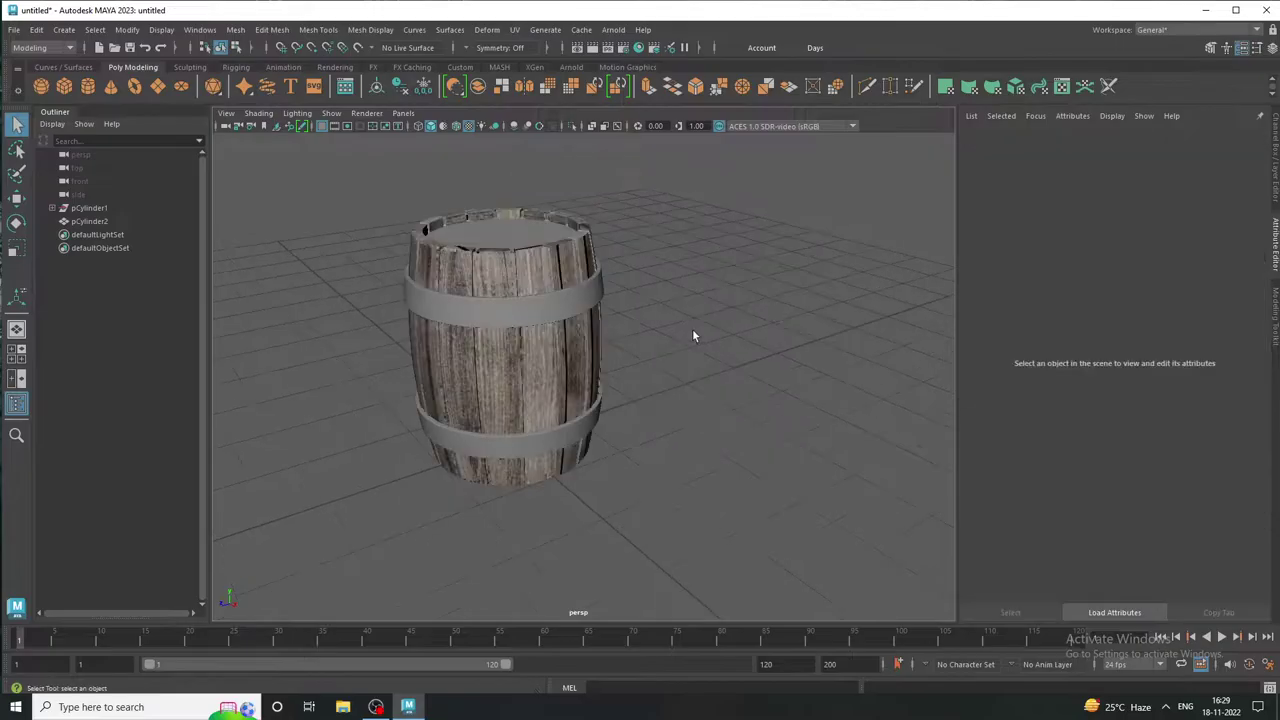
scroll(689, 349, up, 5)
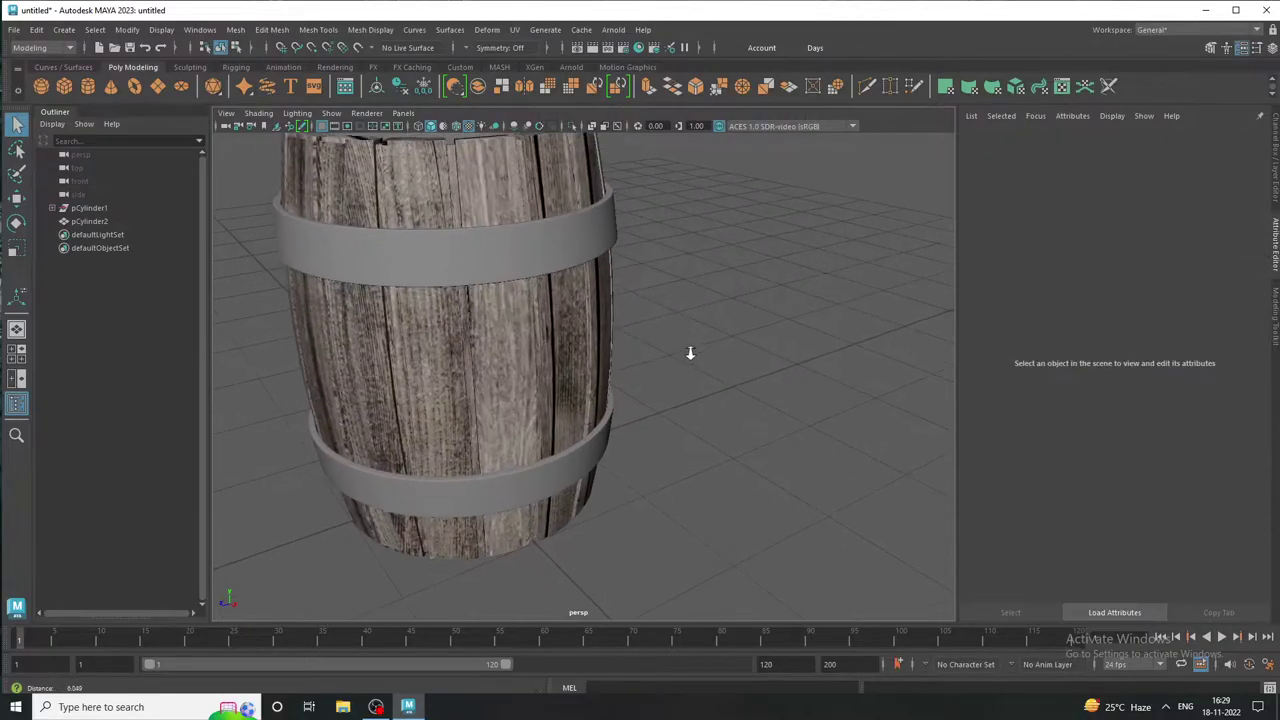
mouse_move(703, 337)
alt+mouse_down()
mouse_move(586, 314)
mouse_move(463, 314)
alt+mouse_up()
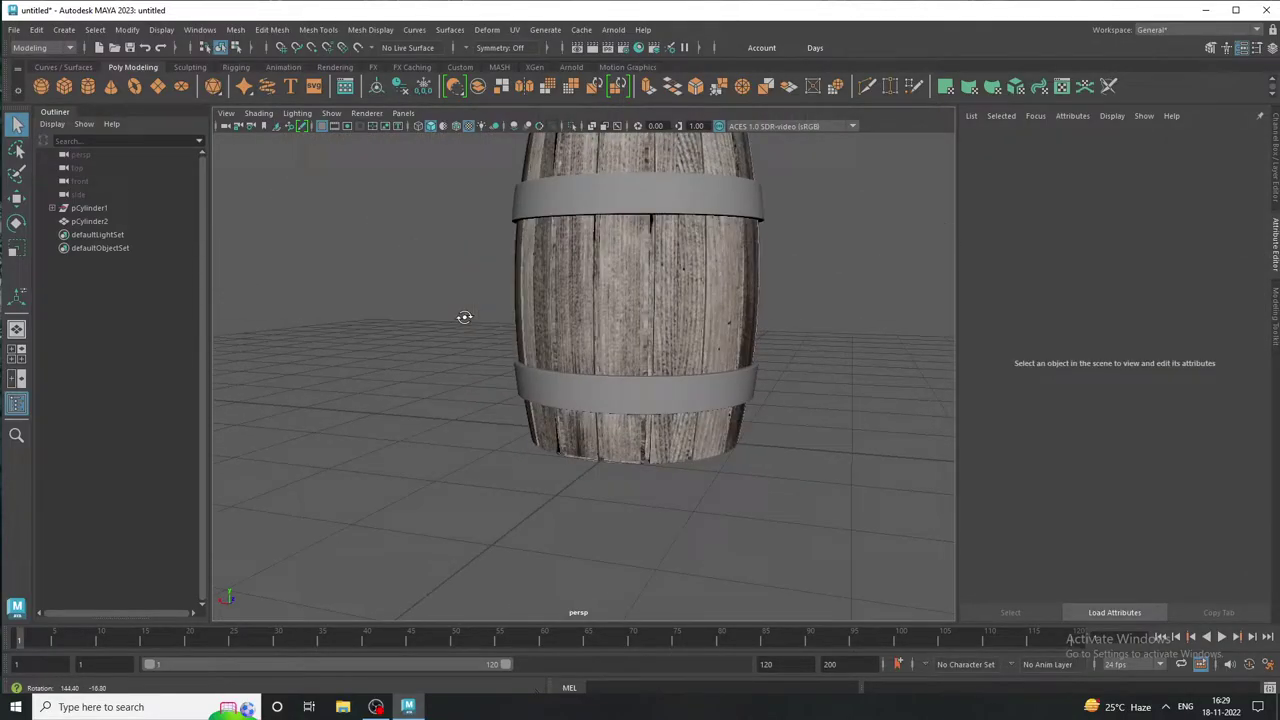
scroll(677, 357, down, 5)
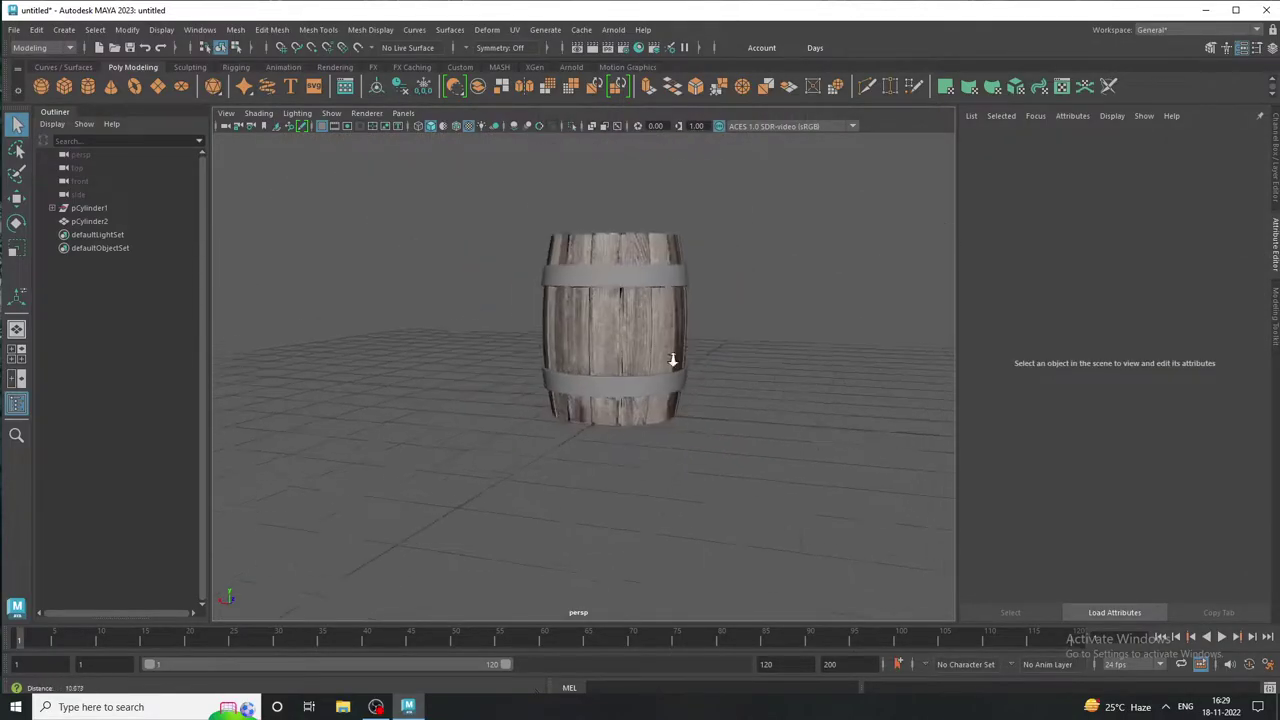
scroll(643, 343, down, 2)
alt+drag(643, 343, 829, 345)
scroll(571, 337, up, 3)
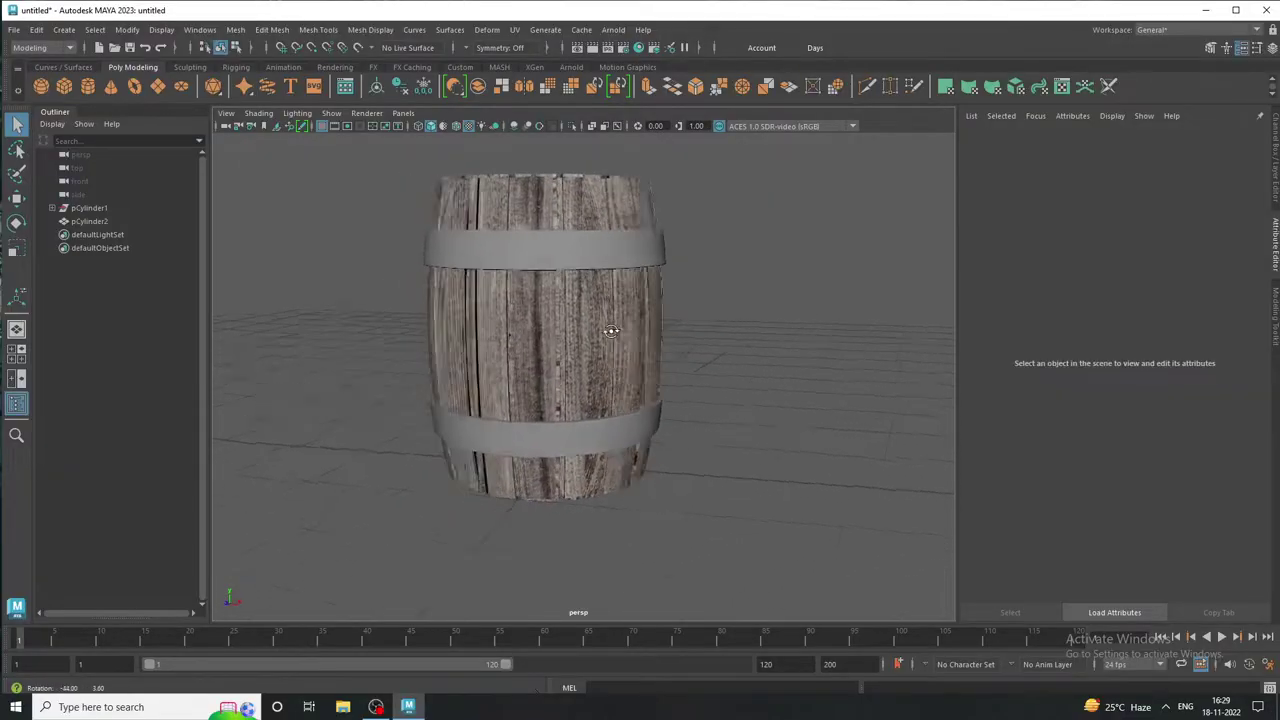
mouse_move(571, 337)
alt+mouse_down()
mouse_move(949, 340)
mouse_move(623, 329)
mouse_move(457, 343)
mouse_move(608, 342)
mouse_move(545, 356)
mouse_move(443, 357)
mouse_move(686, 400)
mouse_move(659, 374)
mouse_move(857, 357)
mouse_move(686, 346)
mouse_move(569, 306)
alt+mouse_up()
scroll(816, 340, down, 1)
mouse_move(783, 365)
alt+mouse_down()
mouse_move(672, 349)
mouse_move(651, 369)
mouse_move(620, 348)
alt+mouse_up()
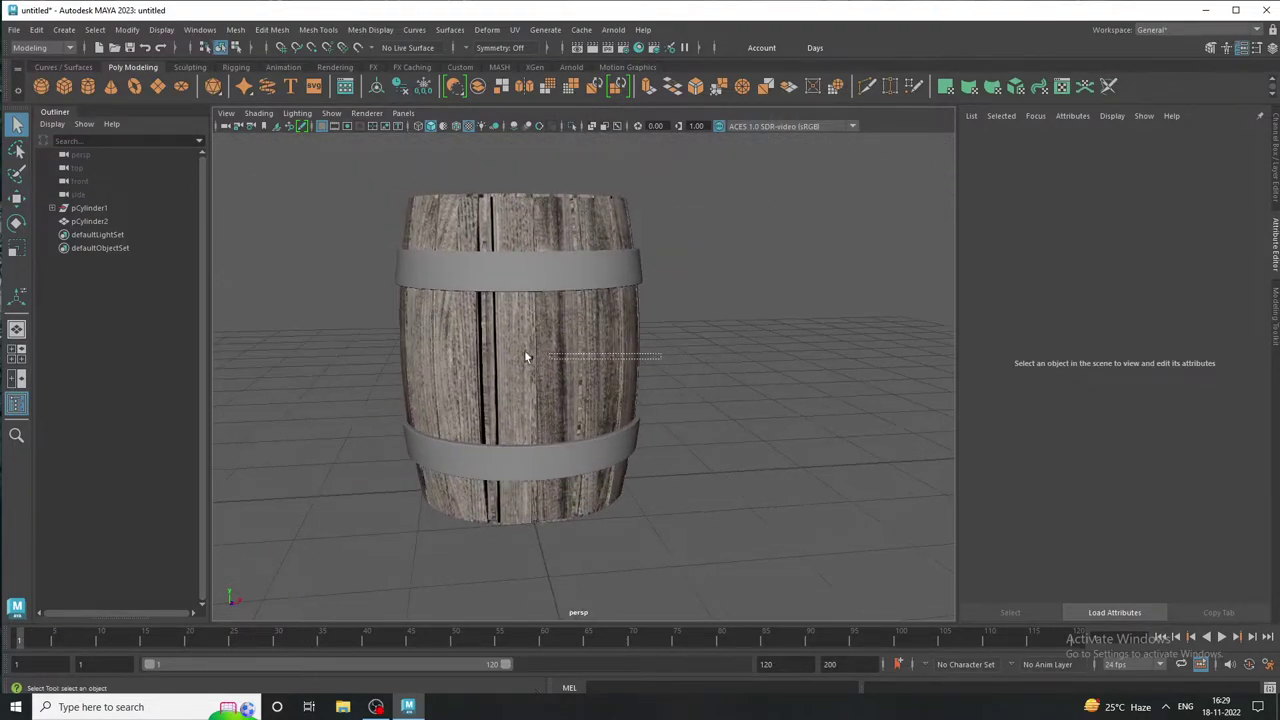
Select the barrel lid and assign it its own new Lambert material
click(470, 350)
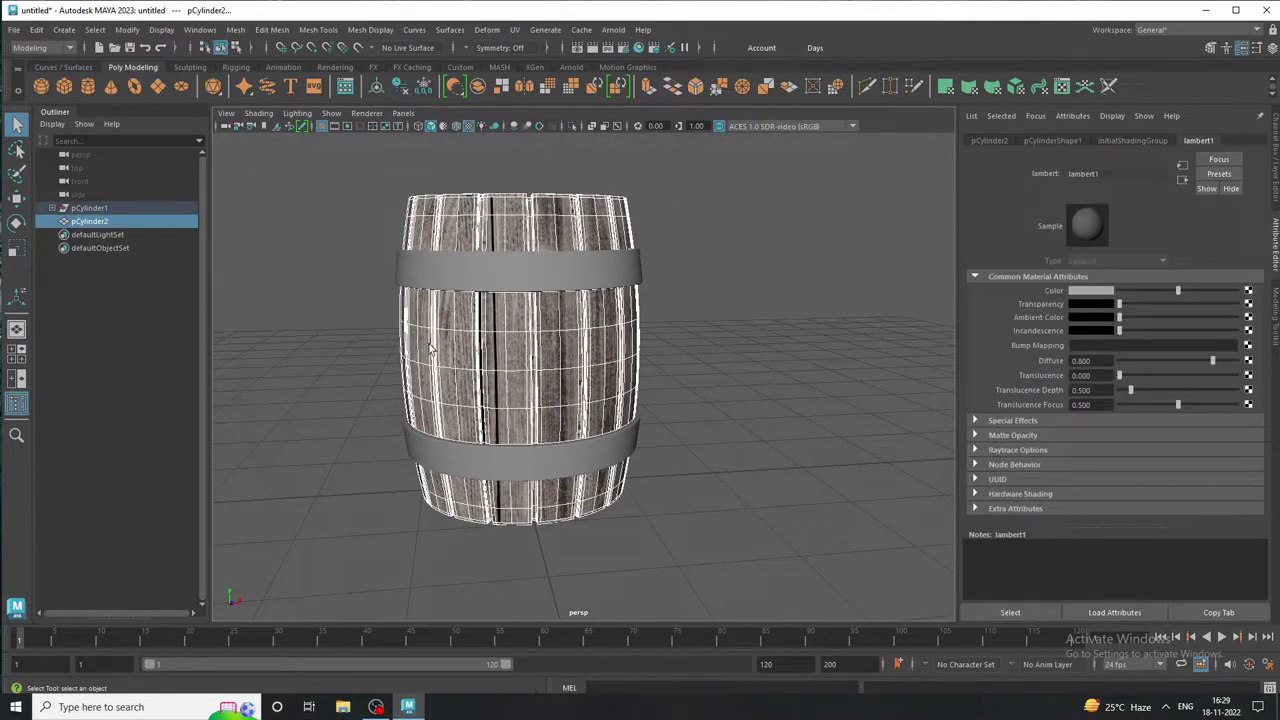
mouse_move(801, 432)
alt+mouse_down()
mouse_move(819, 452)
mouse_move(666, 423)
mouse_move(609, 394)
mouse_move(774, 410)
alt+mouse_up()
click(820, 447)
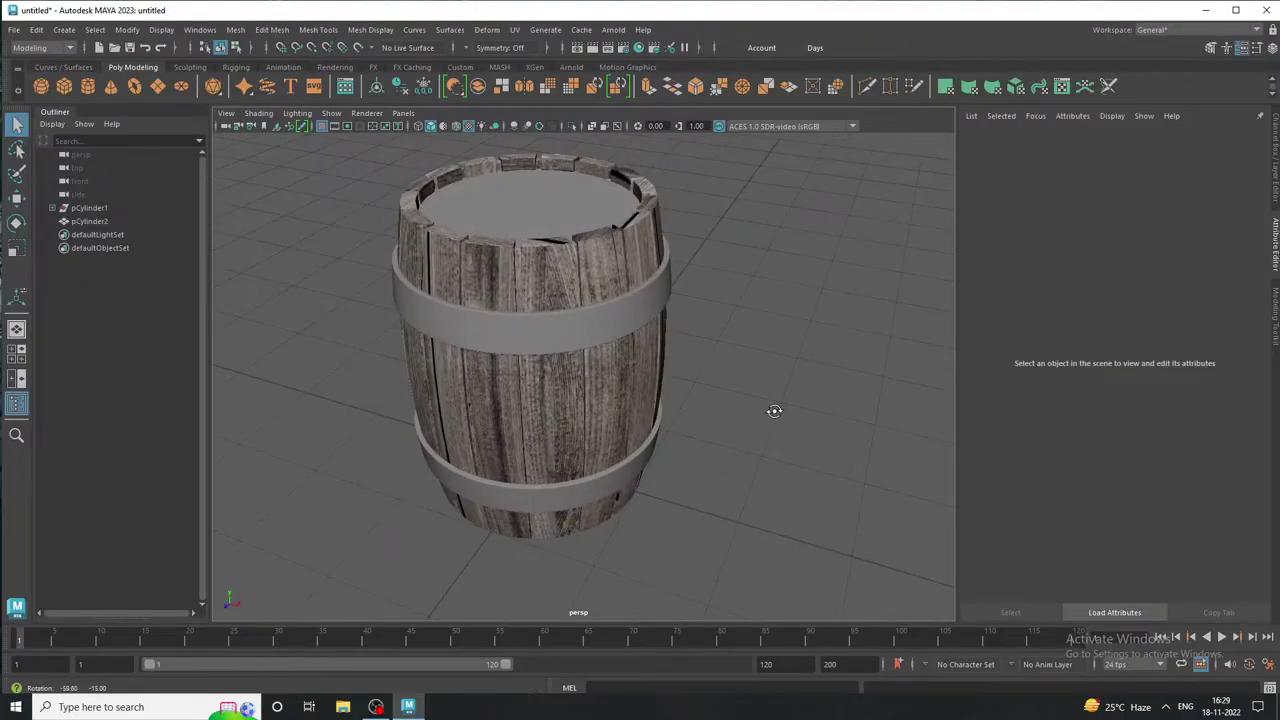
click(543, 192)
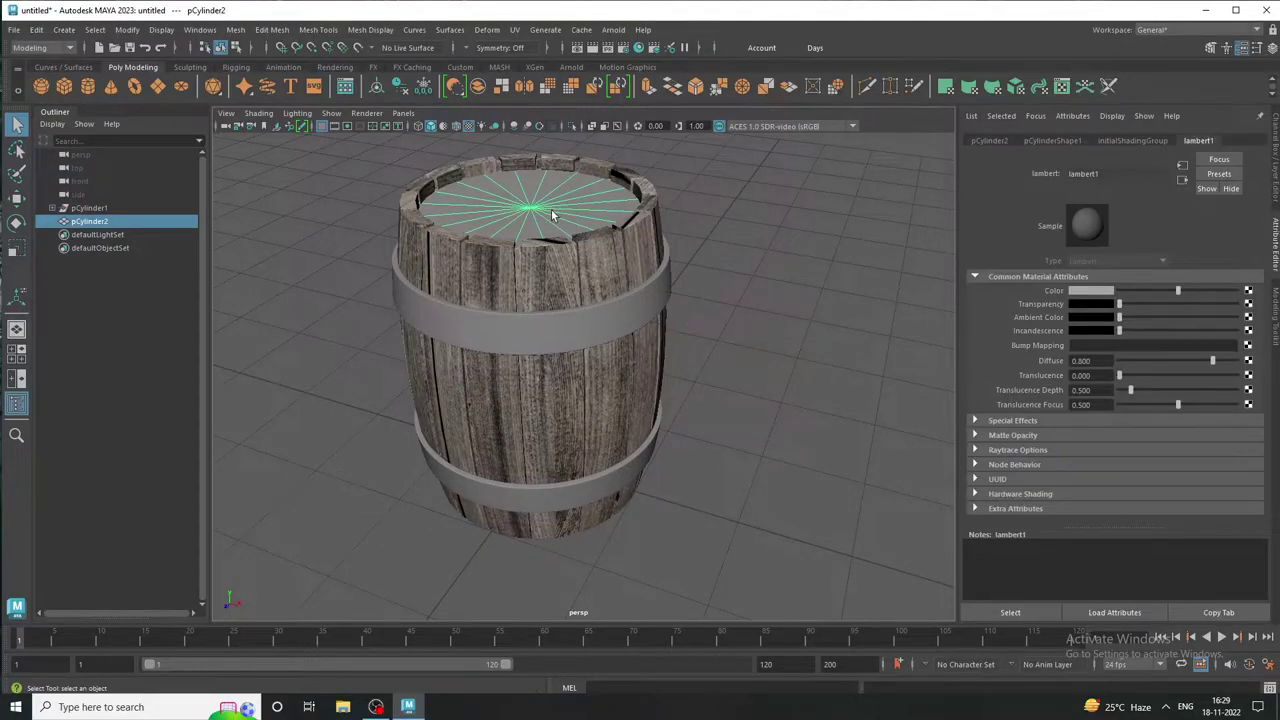
right_drag(551, 212, 548, 238)
mouse_move(552, 566)
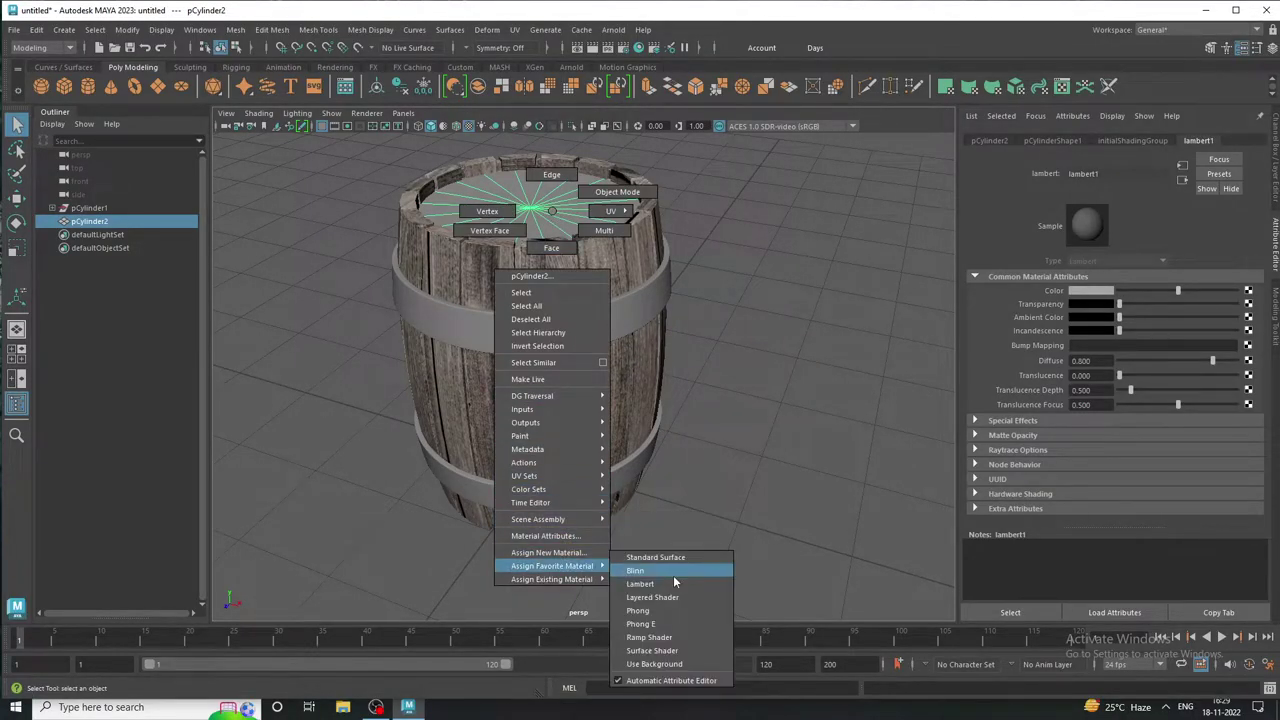
click(672, 586)
Connect a File texture using wooden.jpg to the lid material's colour
click(1249, 291)
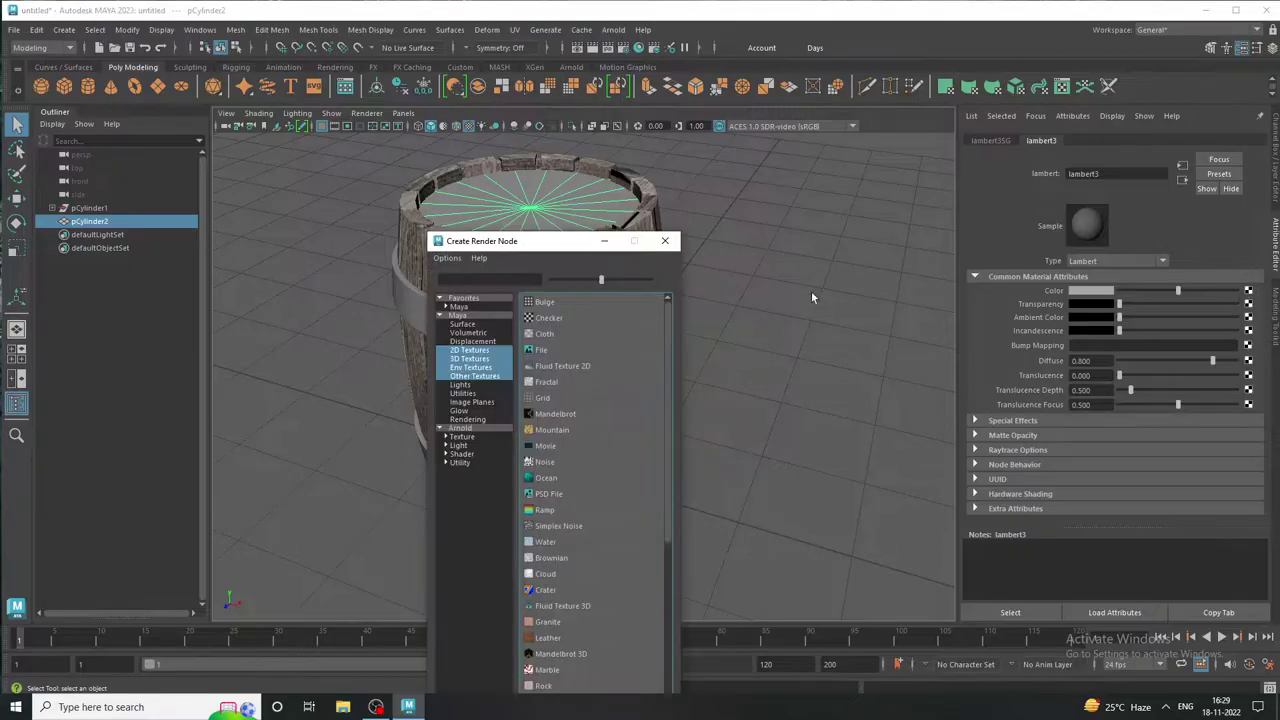
click(537, 353)
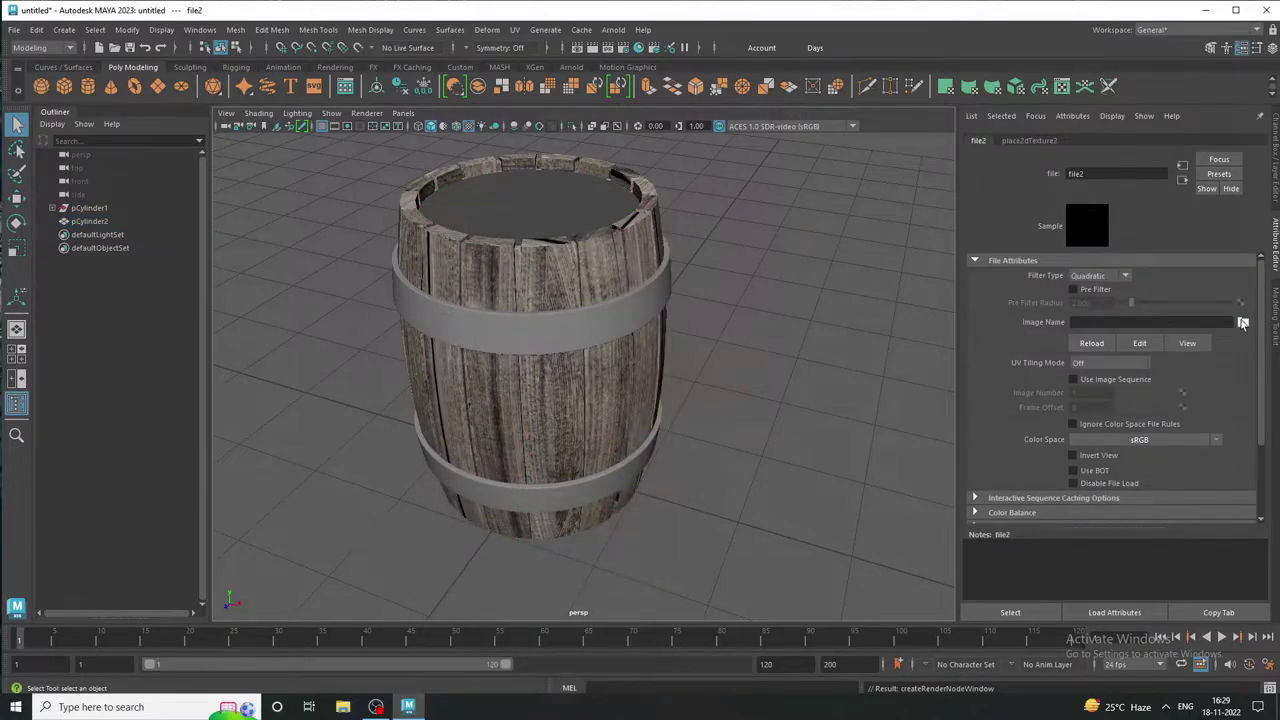
click(1242, 322)
click(598, 217)
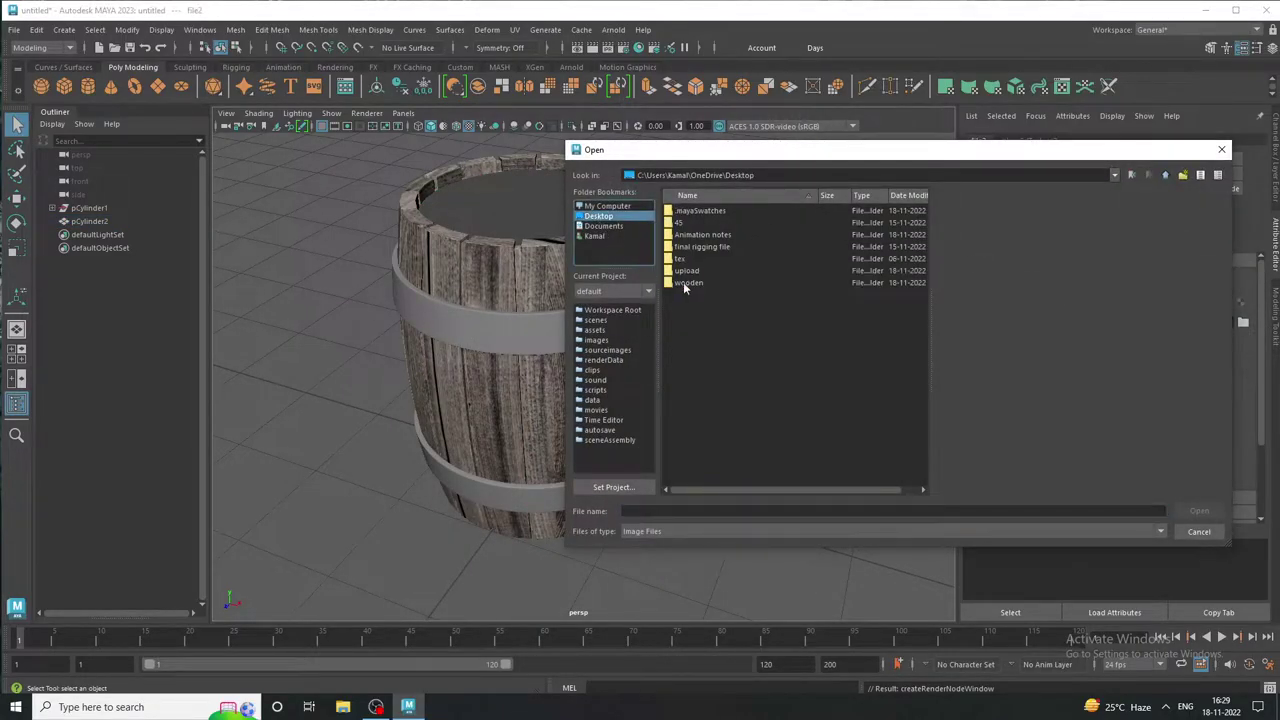
click(1220, 511)
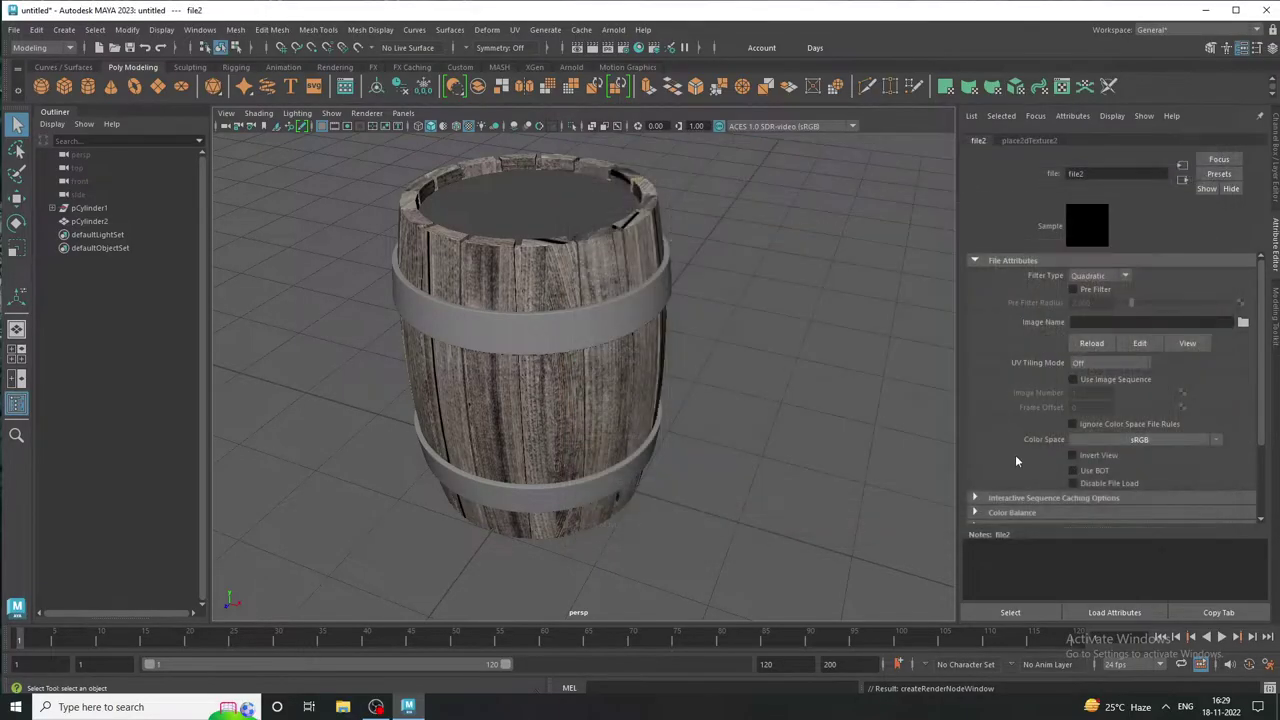
alt+drag(713, 377, 704, 383)
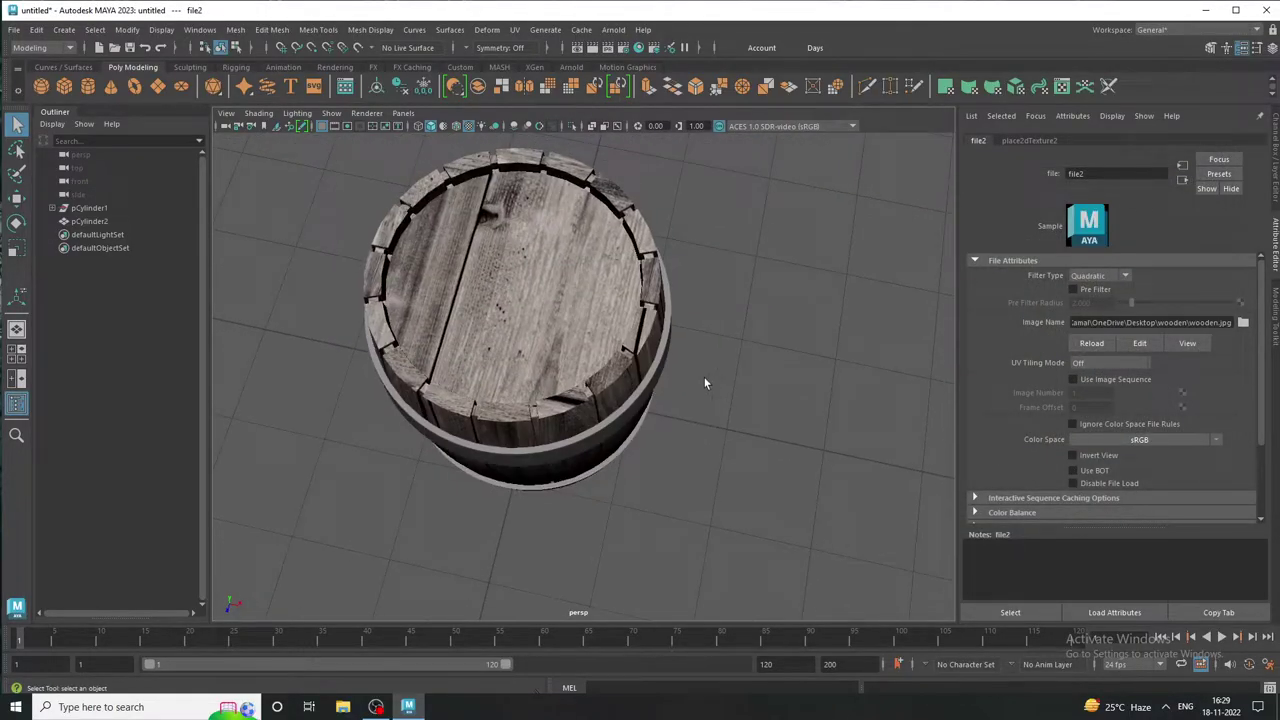
click(511, 286)
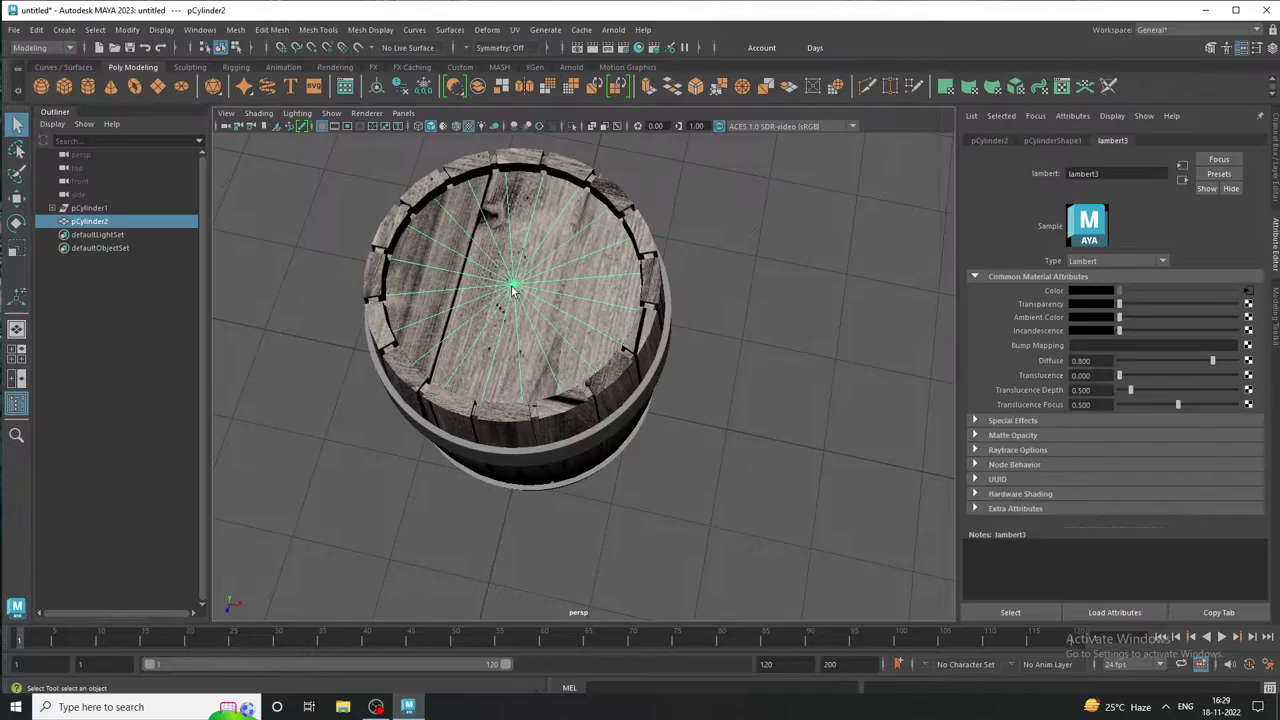
Open the lid's UV Editor and move the top circle UV shell down over the texture
click(514, 29)
click(530, 47)
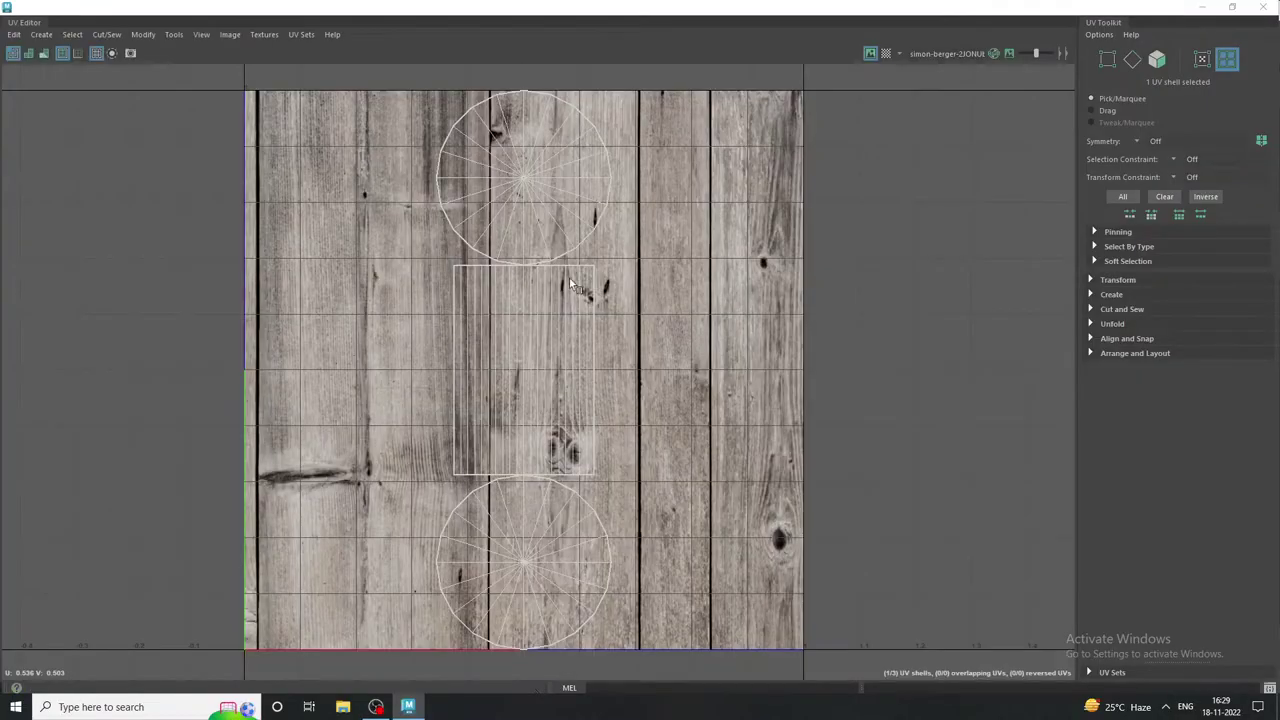
right_drag(532, 167, 529, 130)
click(527, 167)
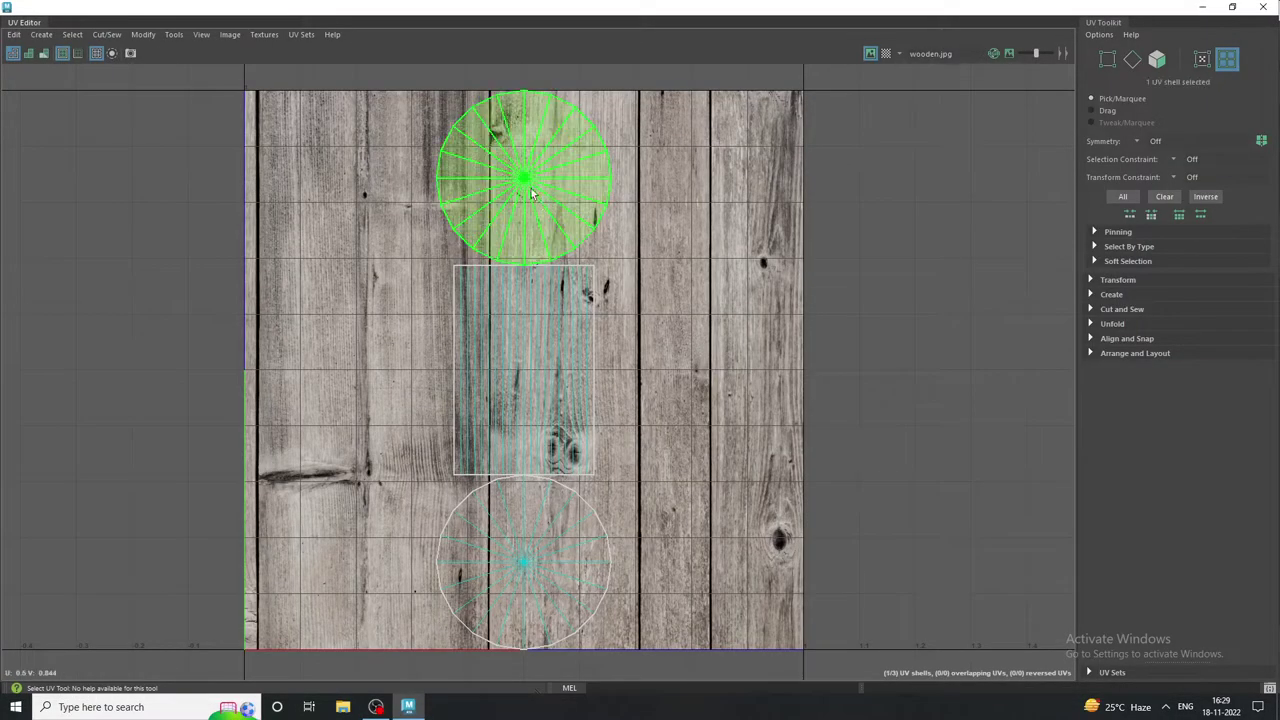
key(w)
mouse_move(527, 148)
mouse_down()
mouse_move(520, 291)
mouse_move(714, 360)
mouse_up()
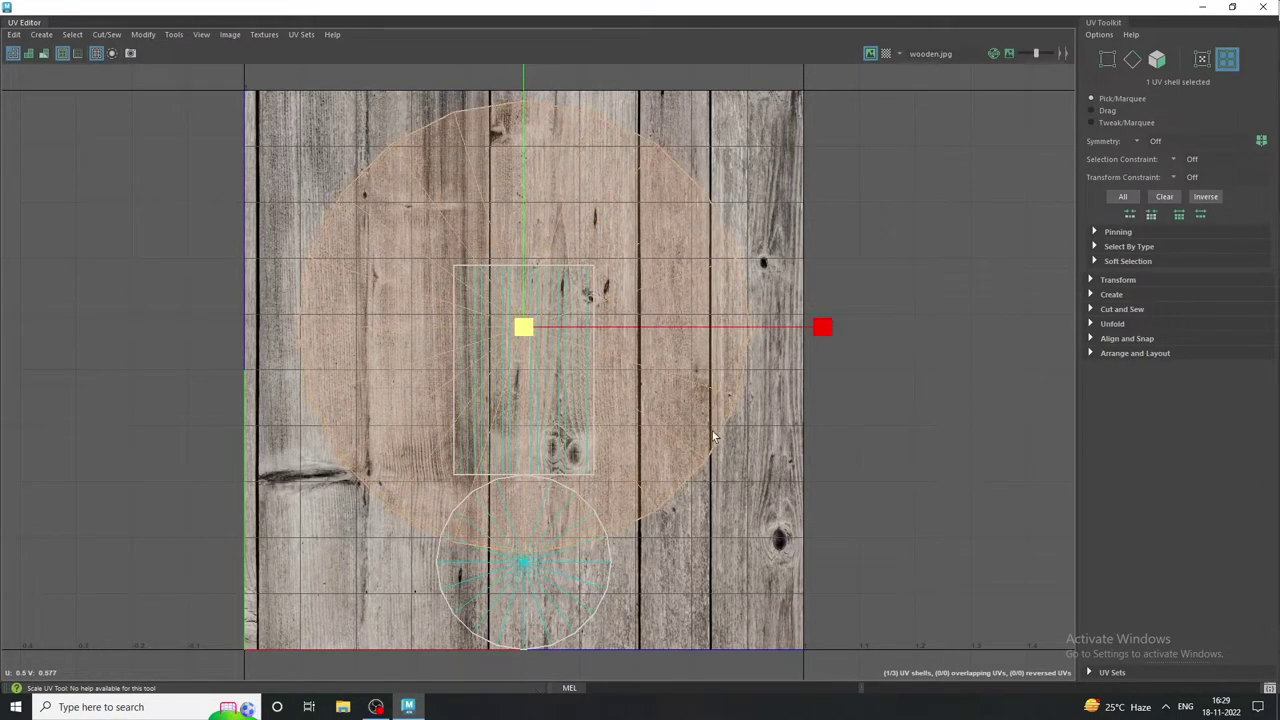
key(w)
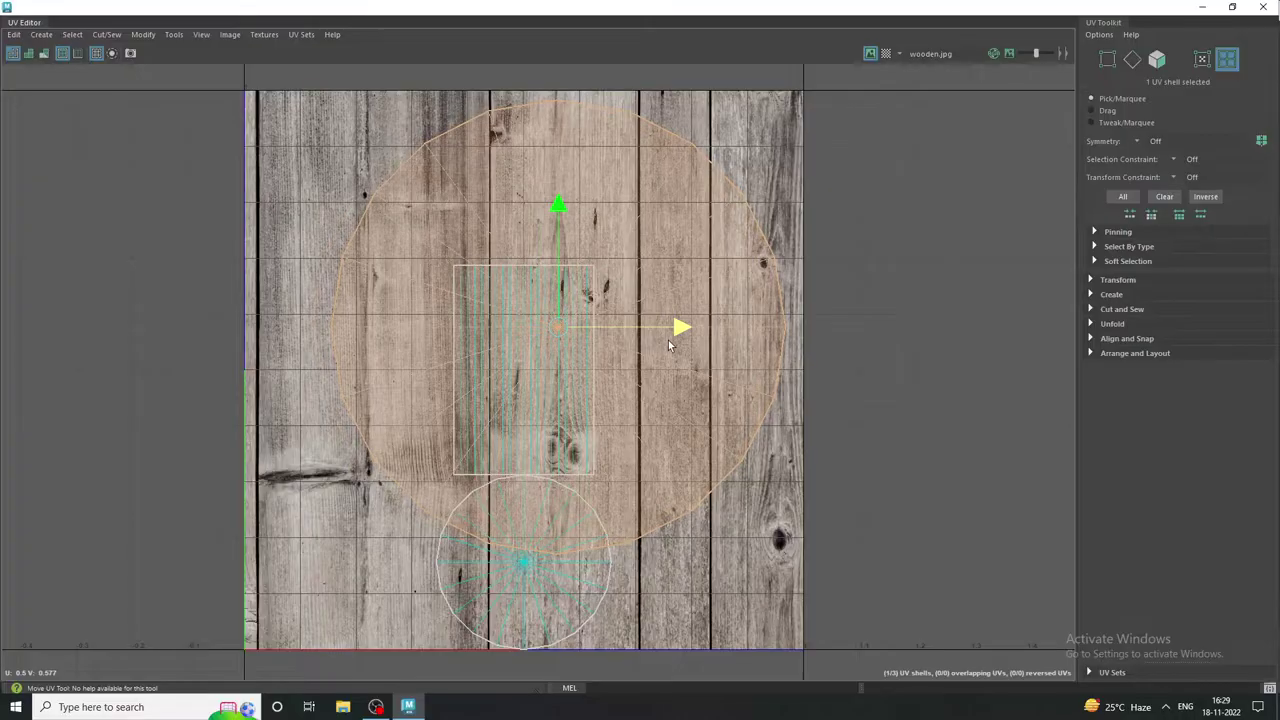
Centre the small circular UV shell on the texture and scale it up to fill the large circle
click(520, 538)
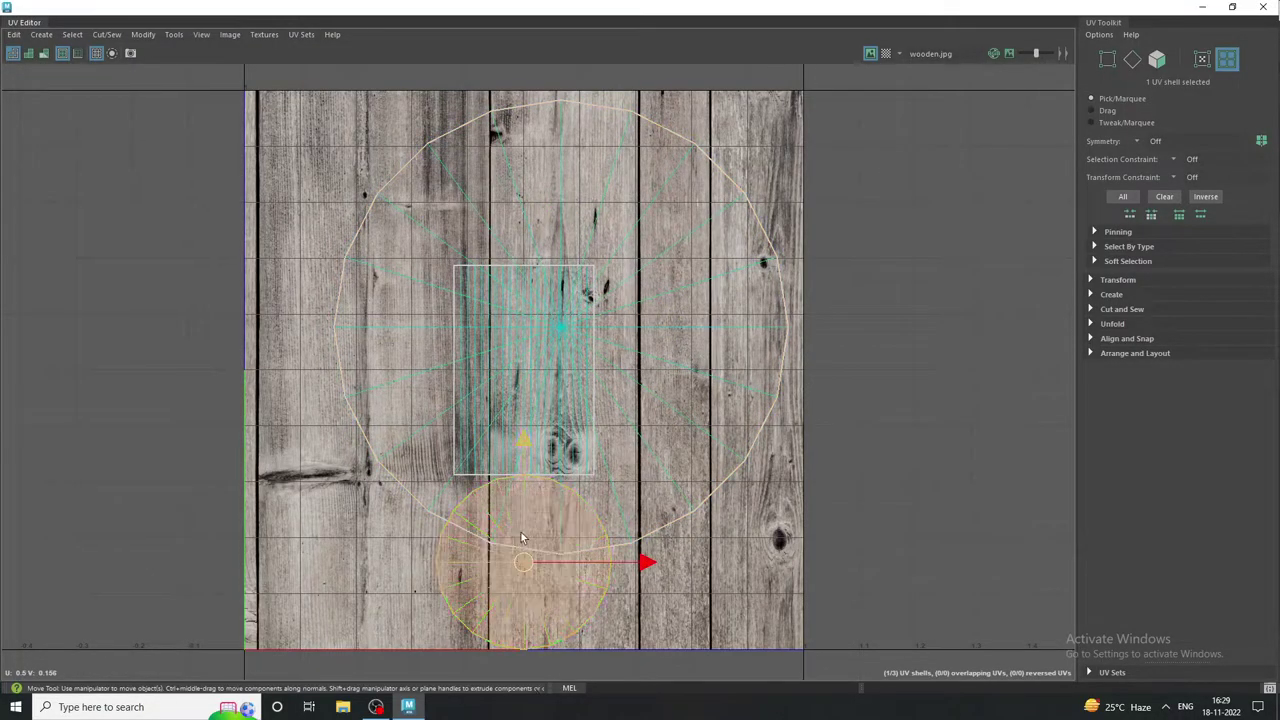
mouse_move(522, 513)
mouse_down()
mouse_move(567, 318)
mouse_move(632, 325)
mouse_up()
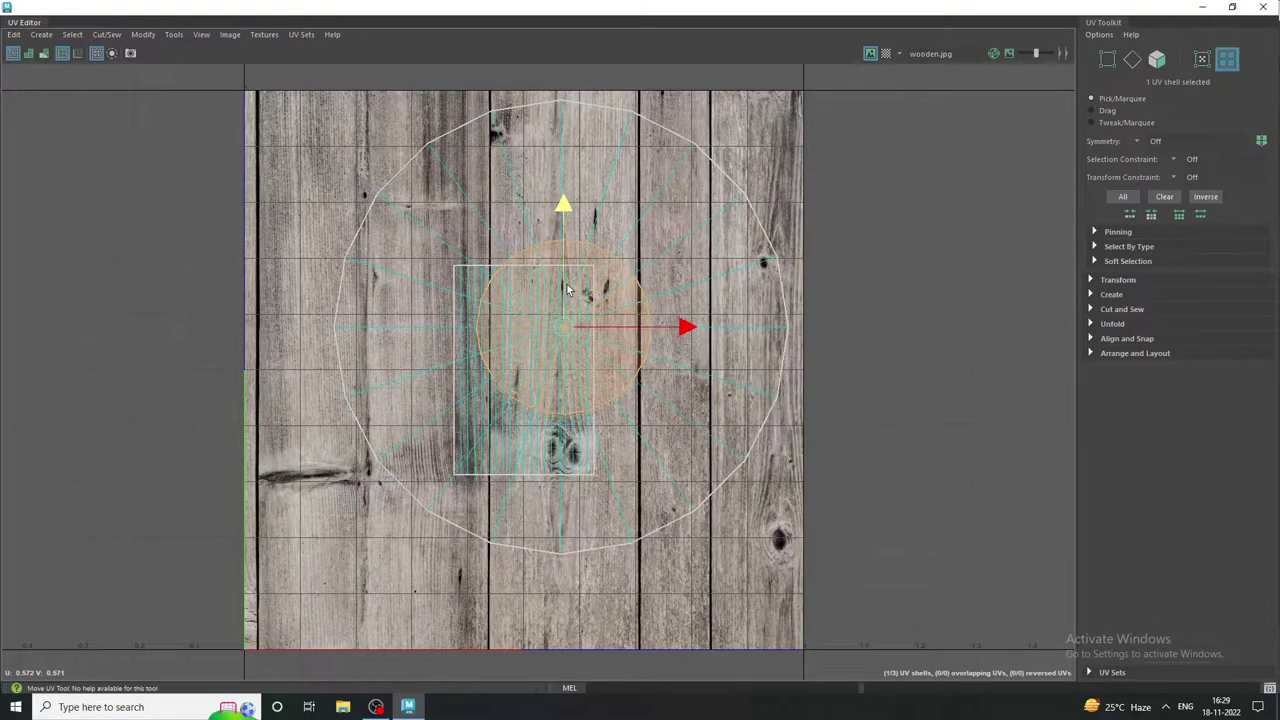
drag(551, 315, 737, 456)
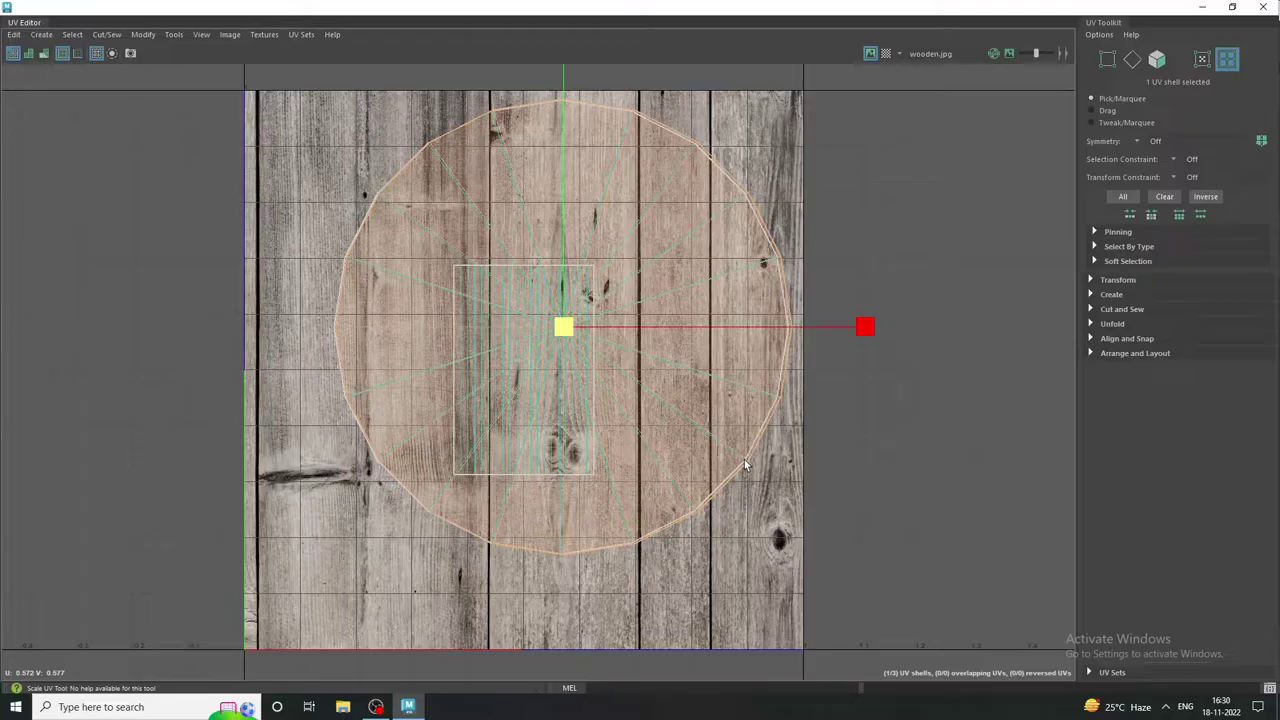
key(w)
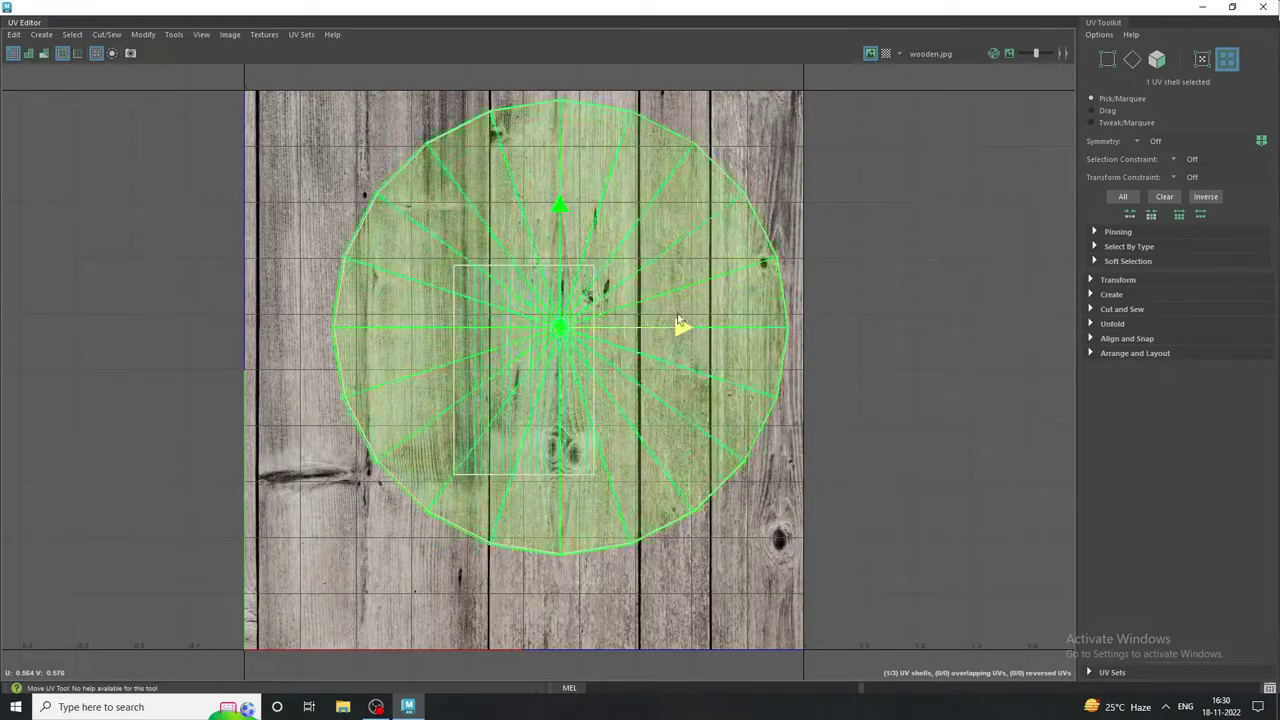
click(1263, 7)
right_click(540, 290)
click(796, 383)
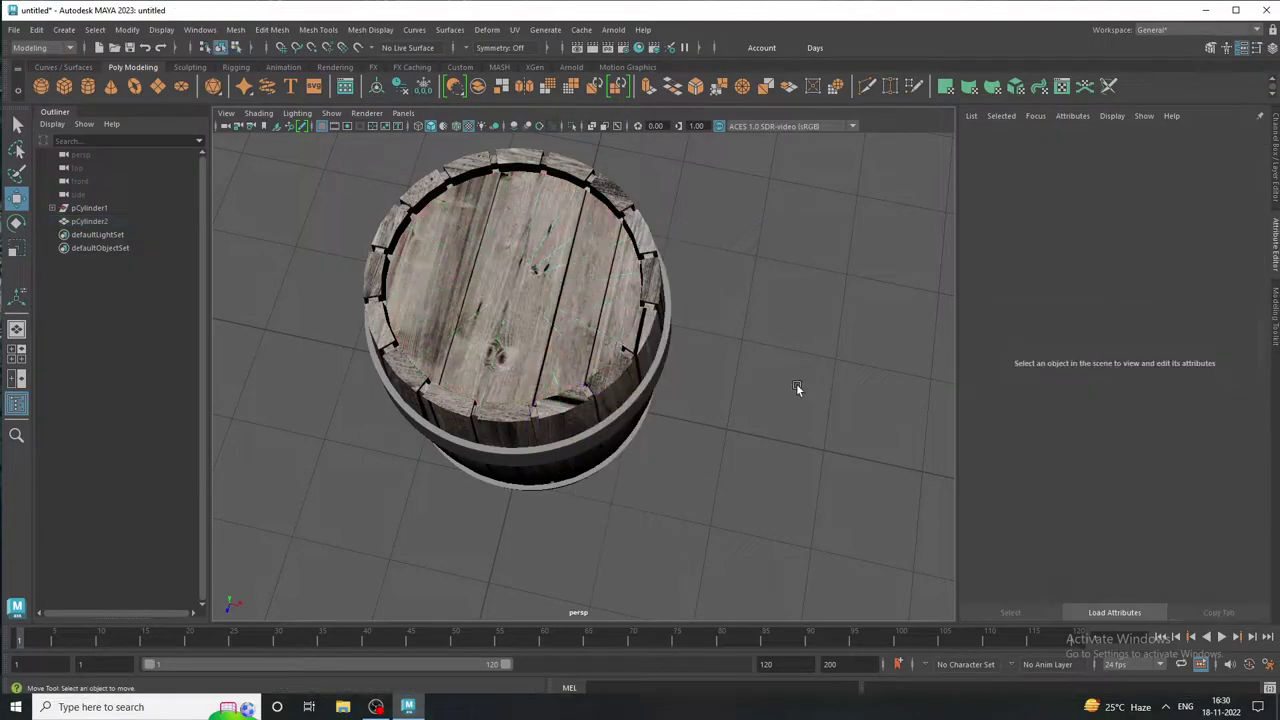
mouse_move(668, 385)
alt+mouse_down()
mouse_move(557, 365)
mouse_move(577, 308)
mouse_move(326, 420)
mouse_move(720, 437)
mouse_move(597, 491)
mouse_move(532, 352)
alt+mouse_up()
alt+right_drag(532, 352, 750, 408)
mouse_move(766, 411)
alt+mouse_down()
mouse_move(608, 388)
mouse_move(635, 427)
alt+mouse_up()
alt+right_drag(635, 424, 581, 451)
mouse_move(581, 451)
alt+mouse_down()
mouse_move(614, 405)
mouse_move(650, 409)
mouse_move(256, 392)
mouse_move(557, 430)
mouse_move(460, 429)
alt+mouse_up()
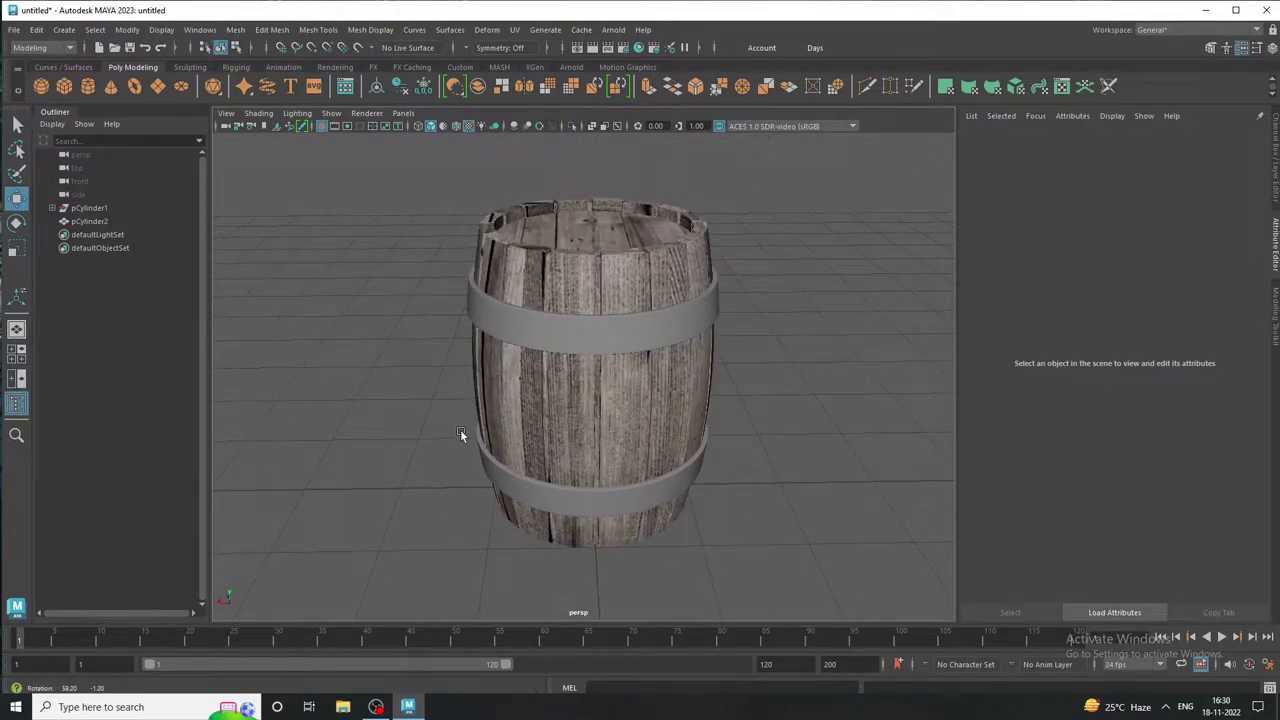
Delete all of the barrel's existing UV shells in the UV Editor
click(656, 417)
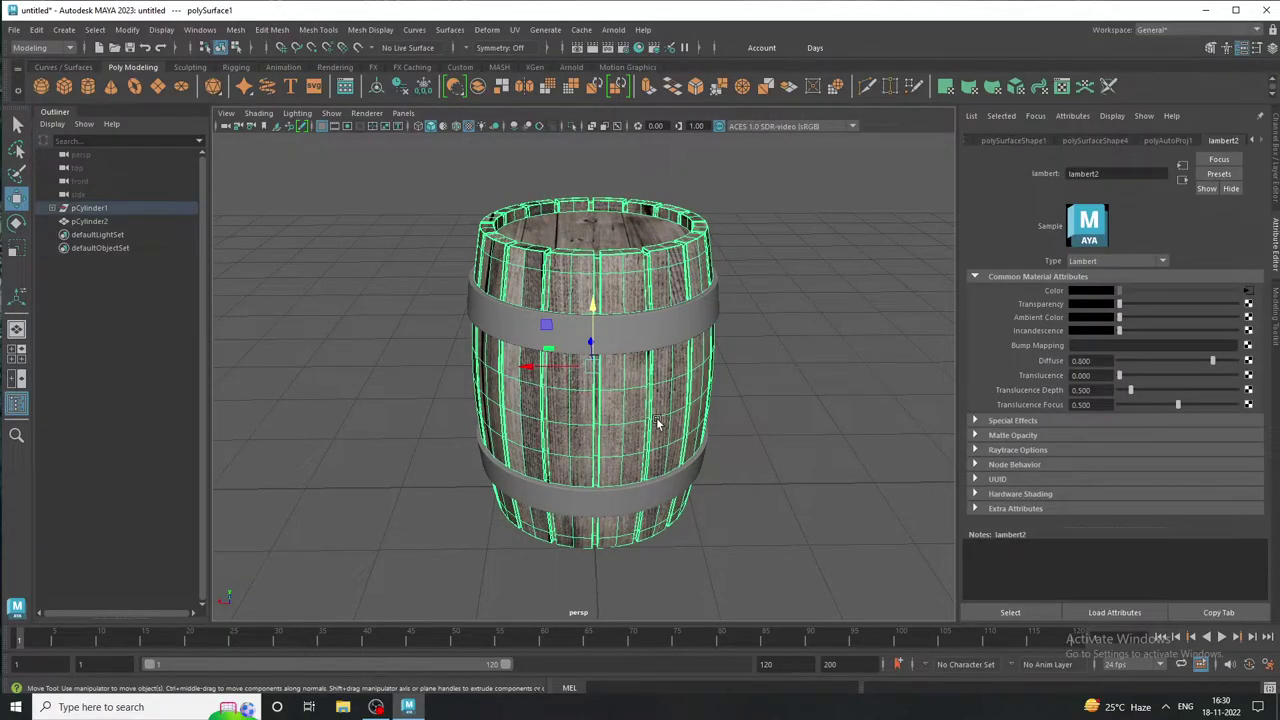
mouse_move(656, 417)
alt+mouse_down()
mouse_move(458, 359)
mouse_move(398, 318)
mouse_move(285, 317)
mouse_move(603, 354)
mouse_move(604, 338)
alt+mouse_up()
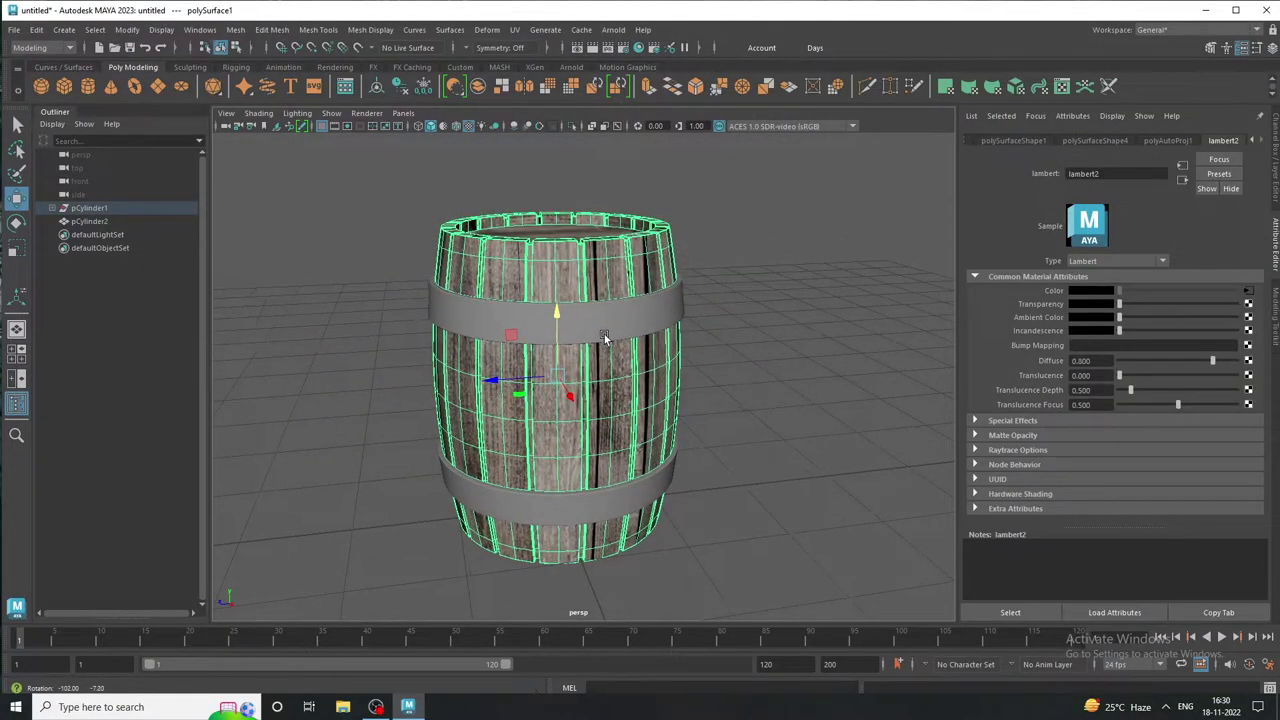
click(516, 29)
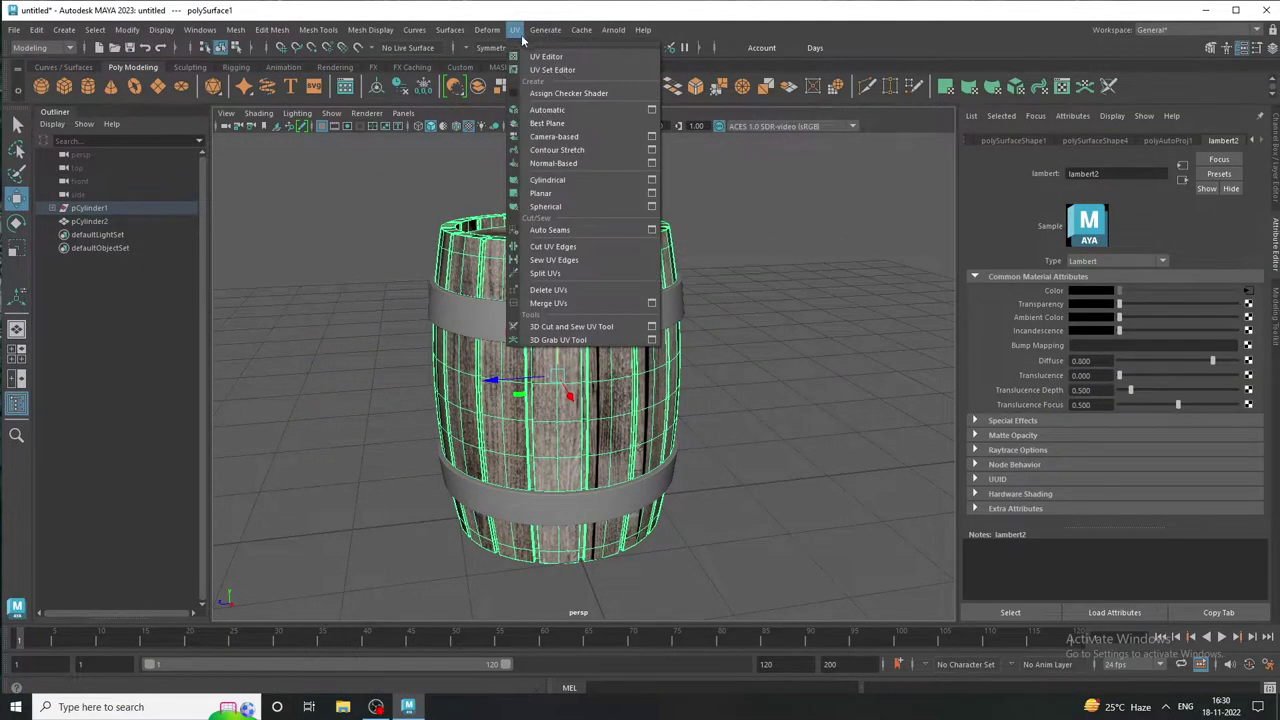
click(545, 48)
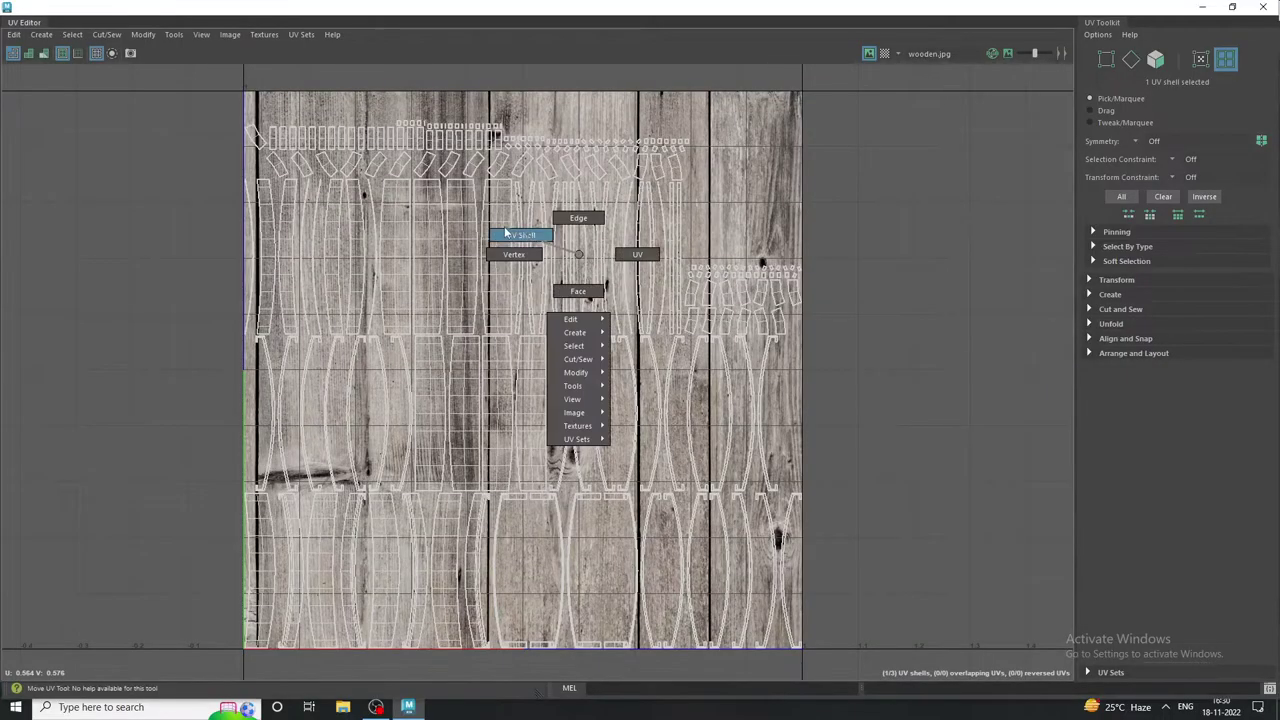
right_drag(578, 253, 510, 236)
drag(1035, 679, 928, 678)
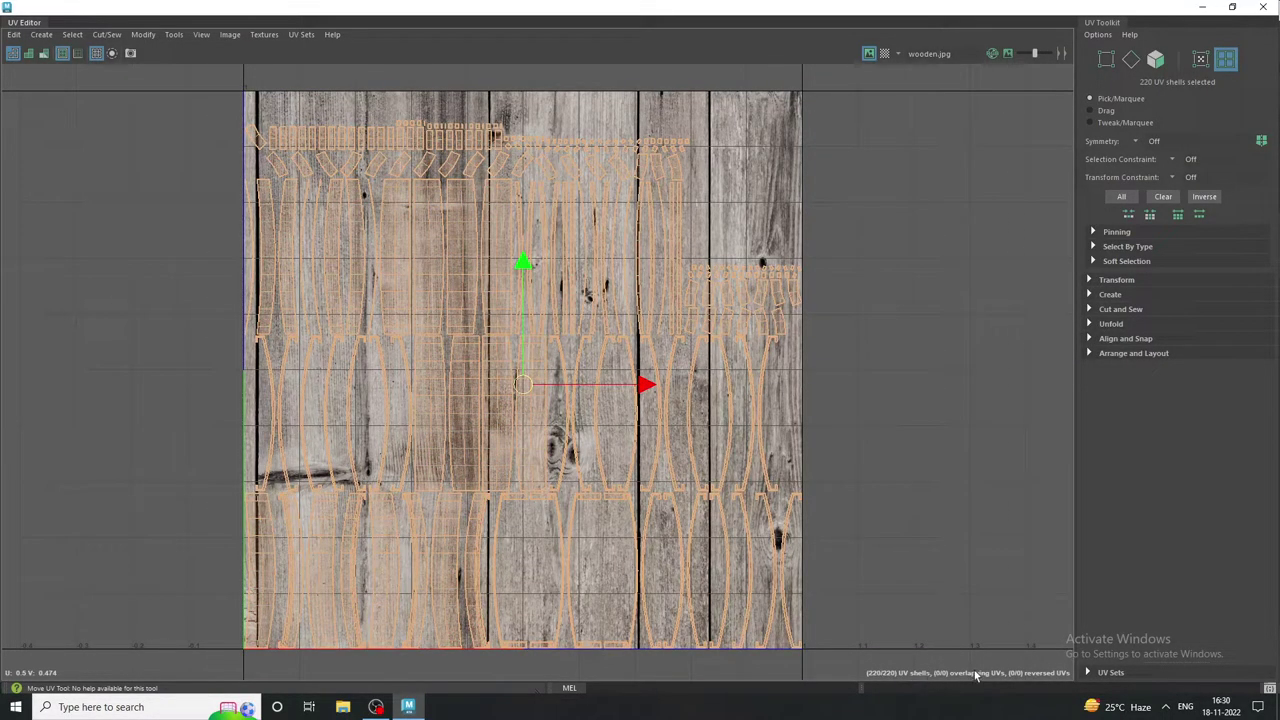
key(Delete)
click(1202, 7)
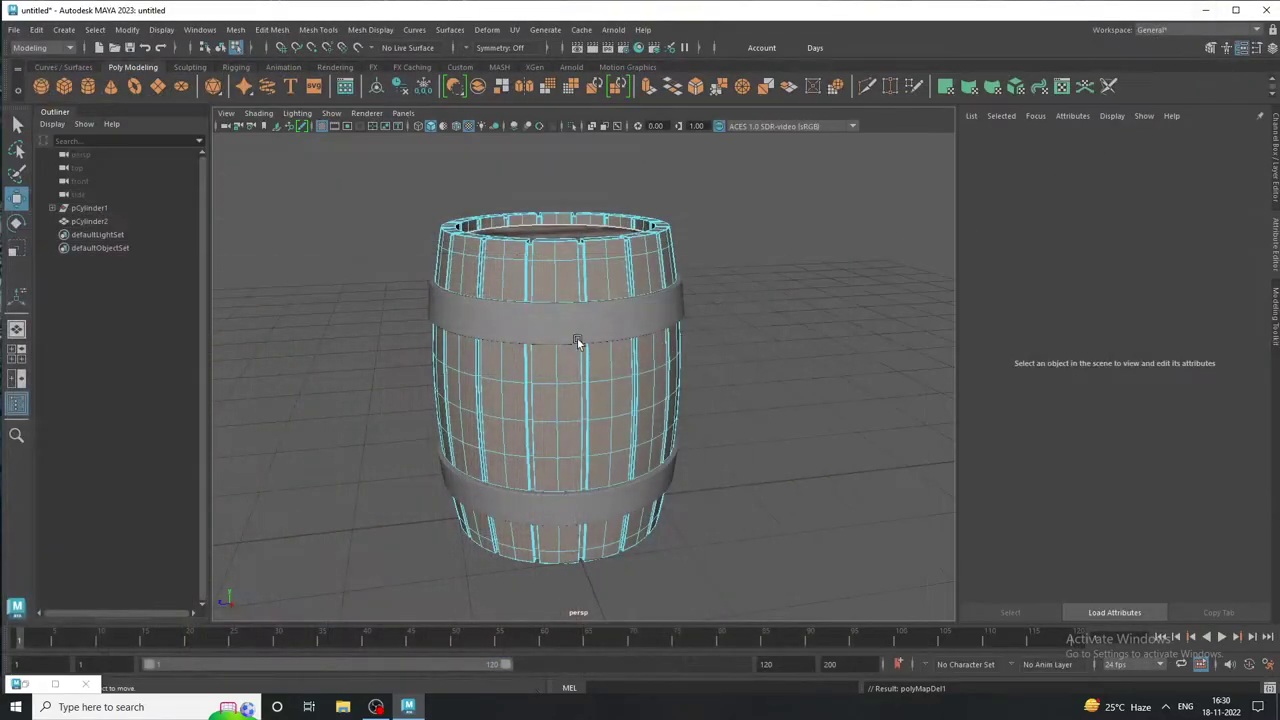
Apply a Camera-Based UV projection to all of the barrel's faces
right_drag(528, 256, 555, 236)
click(891, 403)
alt+middle_drag(648, 435, 613, 390)
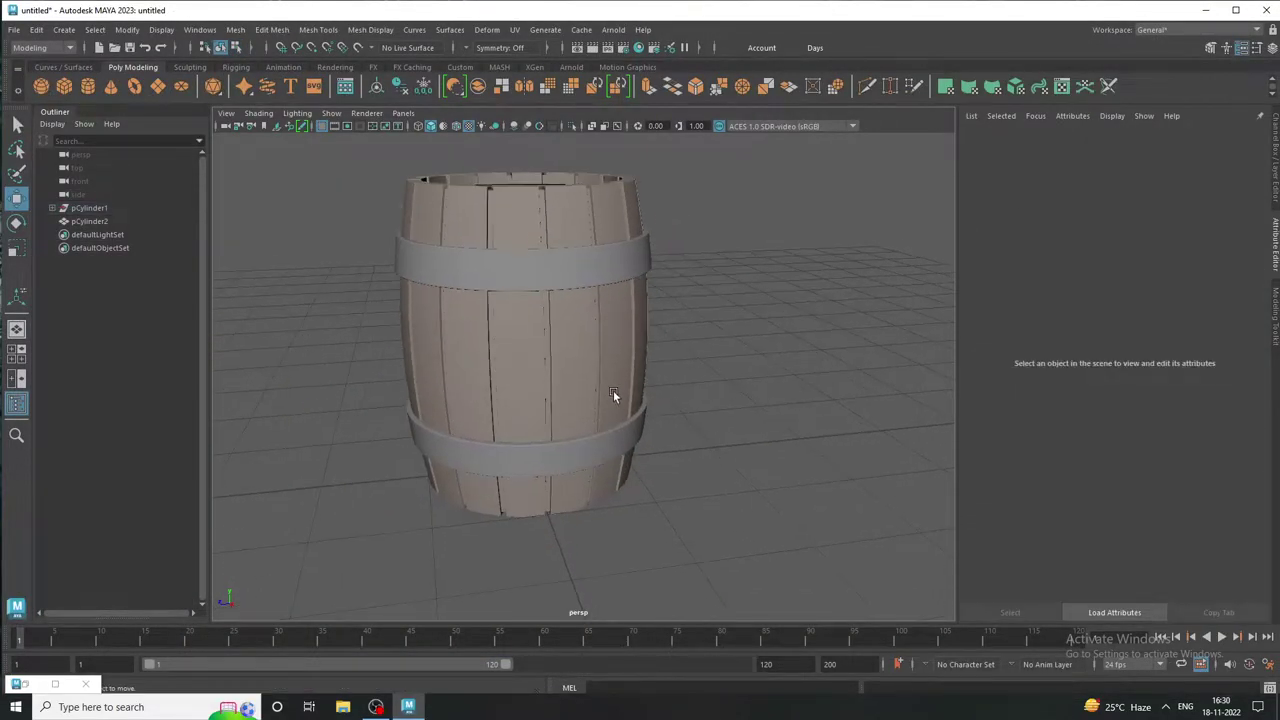
click(587, 369)
right_drag(587, 369, 588, 343)
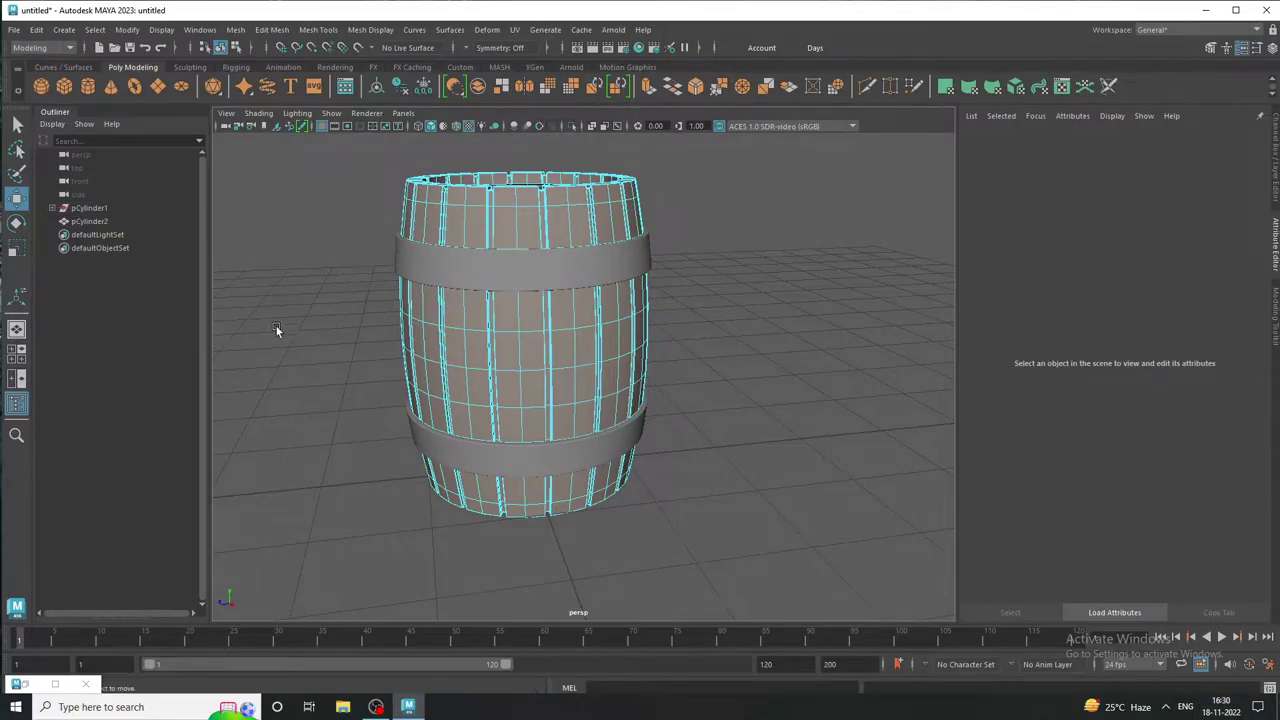
drag(767, 569, 650, 537)
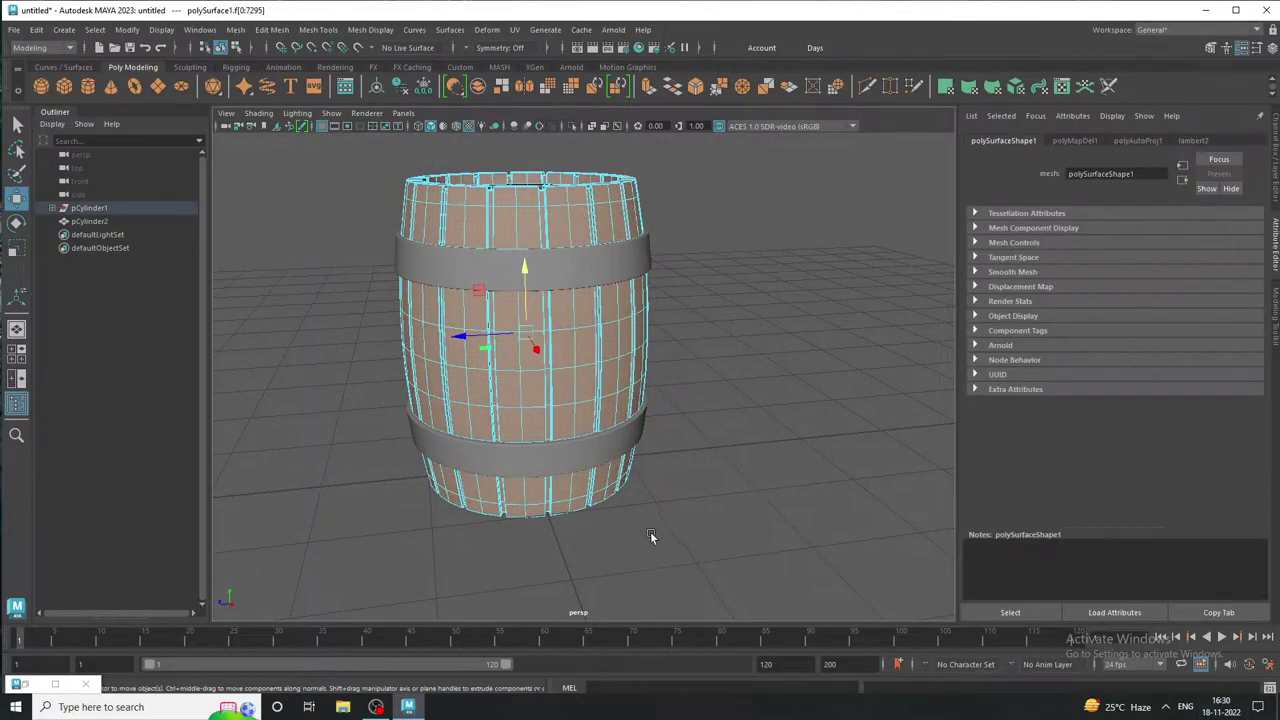
shift+right_click(515, 490)
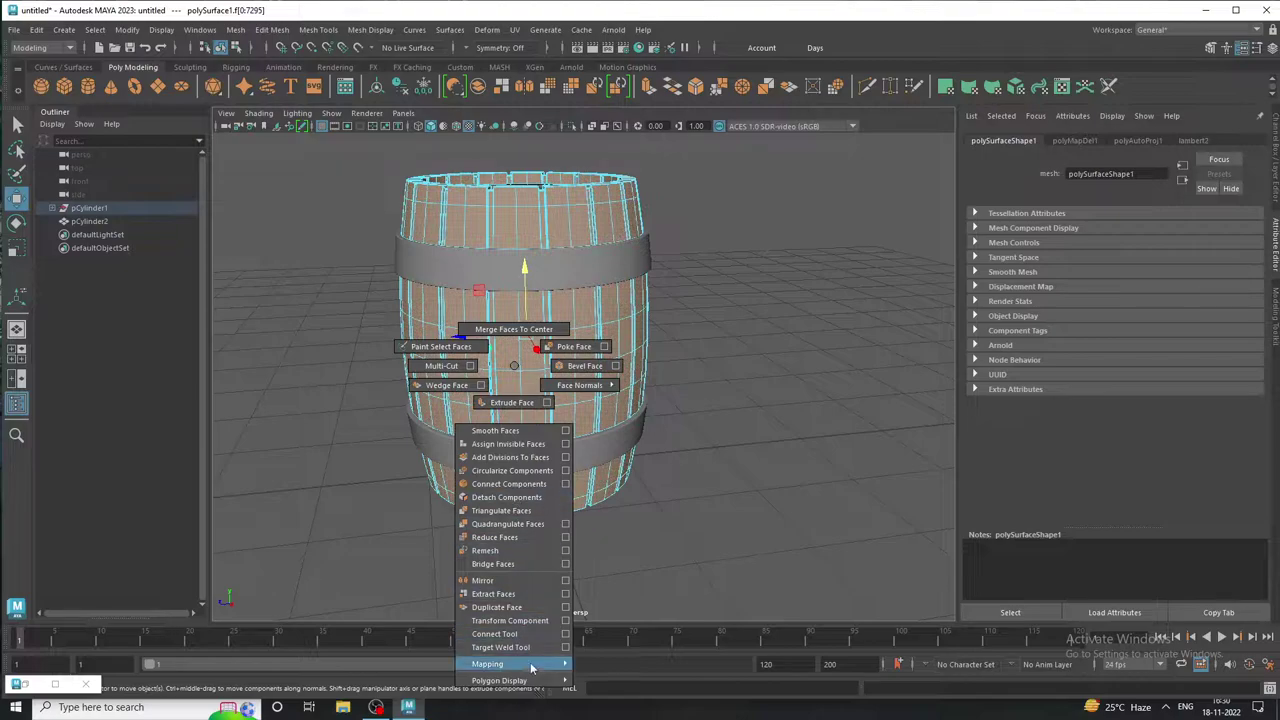
mouse_move(505, 664)
click(610, 670)
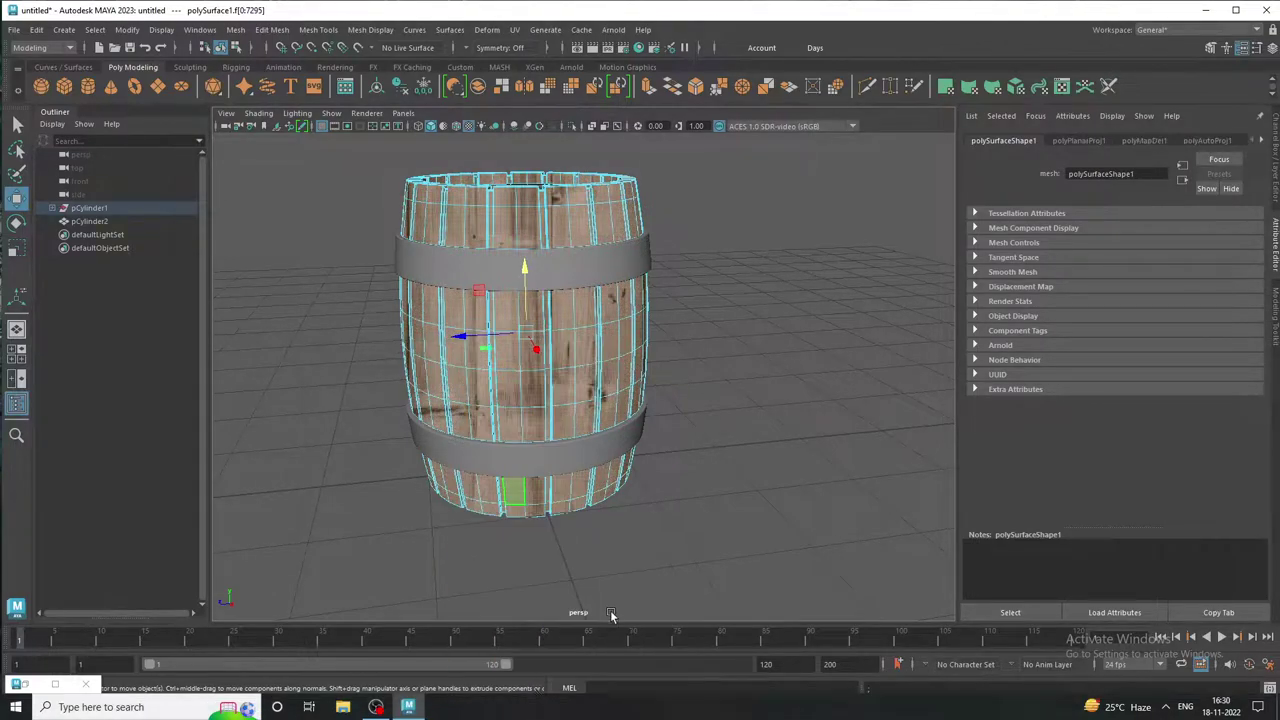
key(F8)
Open the barrel's UVs in a floating UV Editor and select its UV shell
click(734, 360)
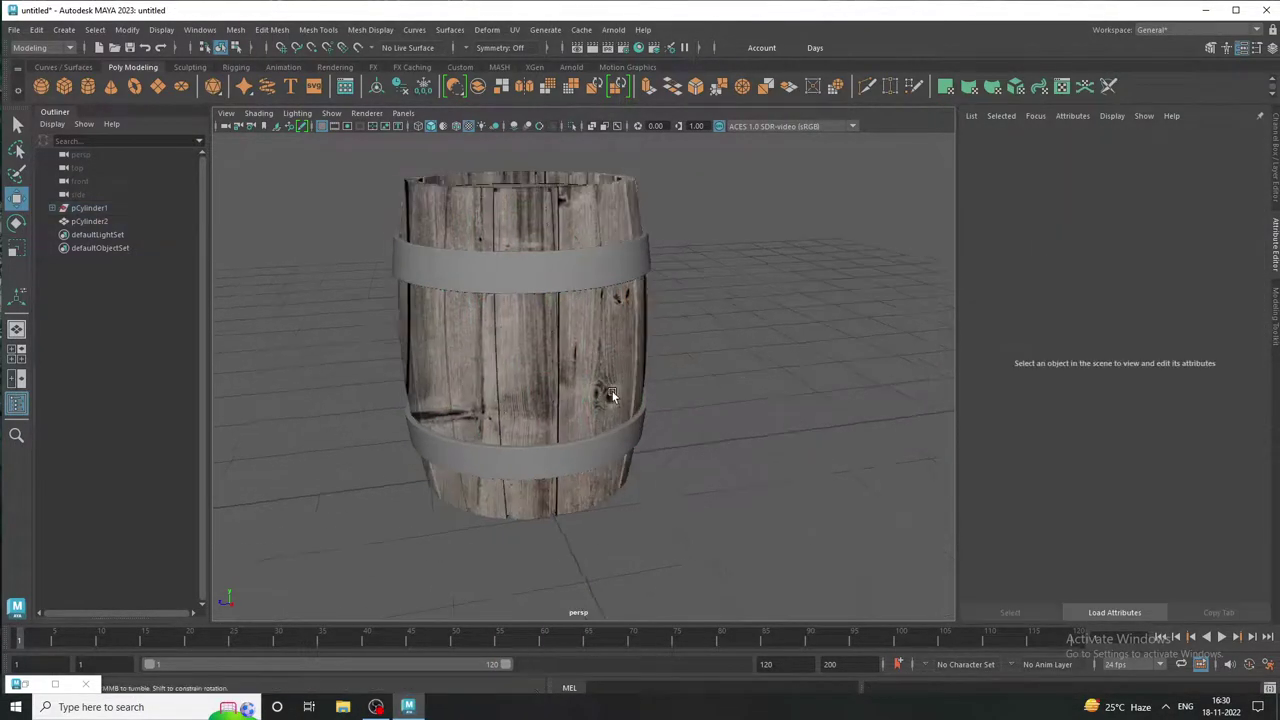
mouse_move(612, 391)
alt+mouse_down()
mouse_move(710, 390)
mouse_move(606, 390)
mouse_move(638, 388)
alt+mouse_up()
click(638, 388)
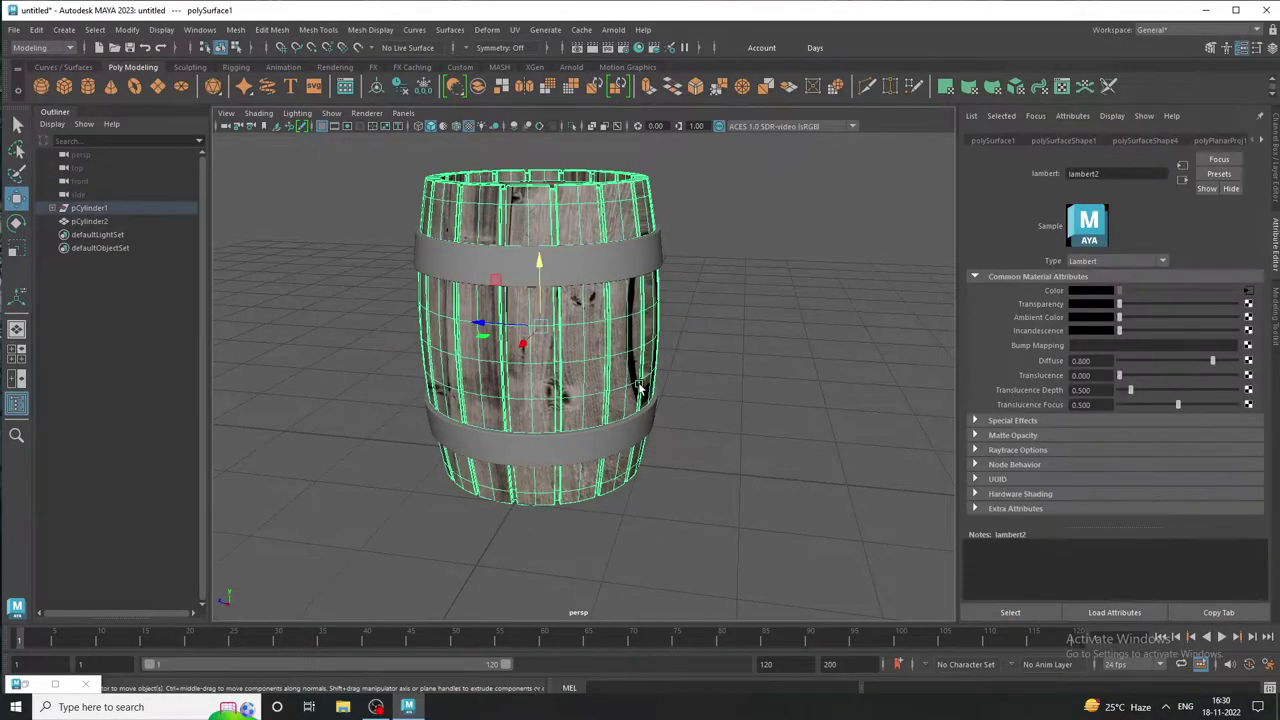
click(514, 29)
click(545, 55)
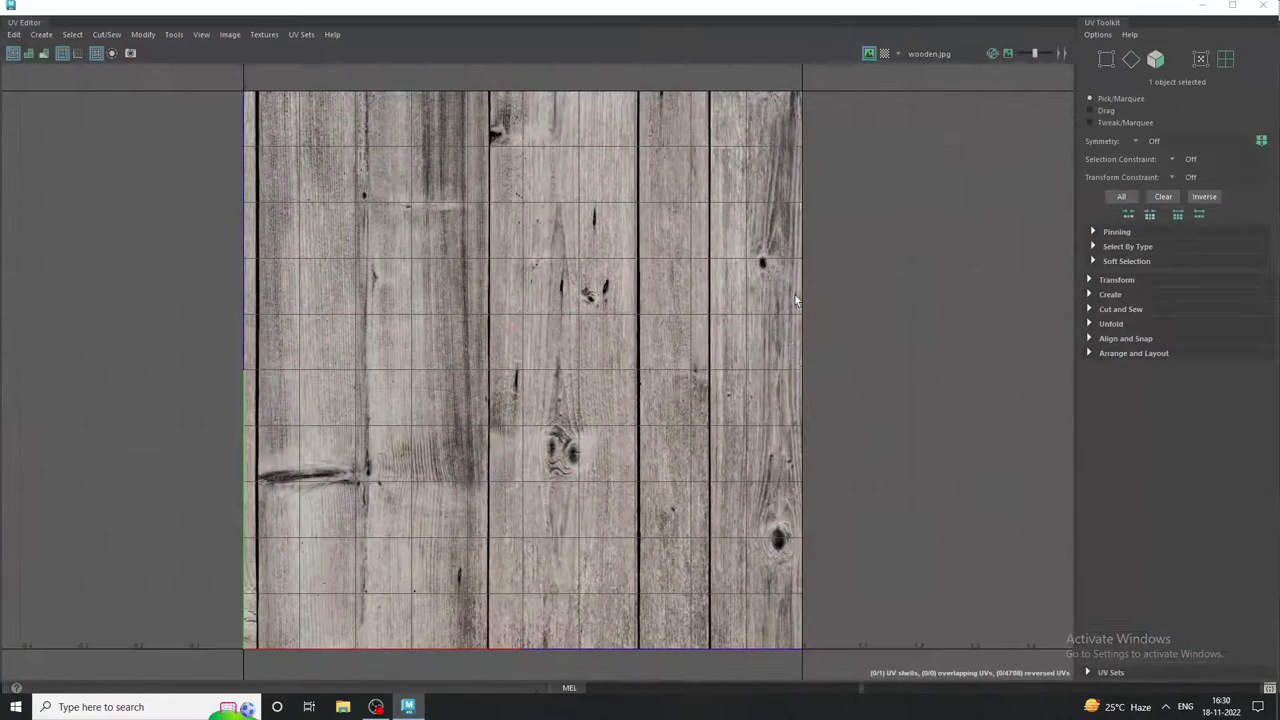
mouse_move(577, 7)
mouse_down()
mouse_move(871, 177)
mouse_move(1096, 192)
mouse_up()
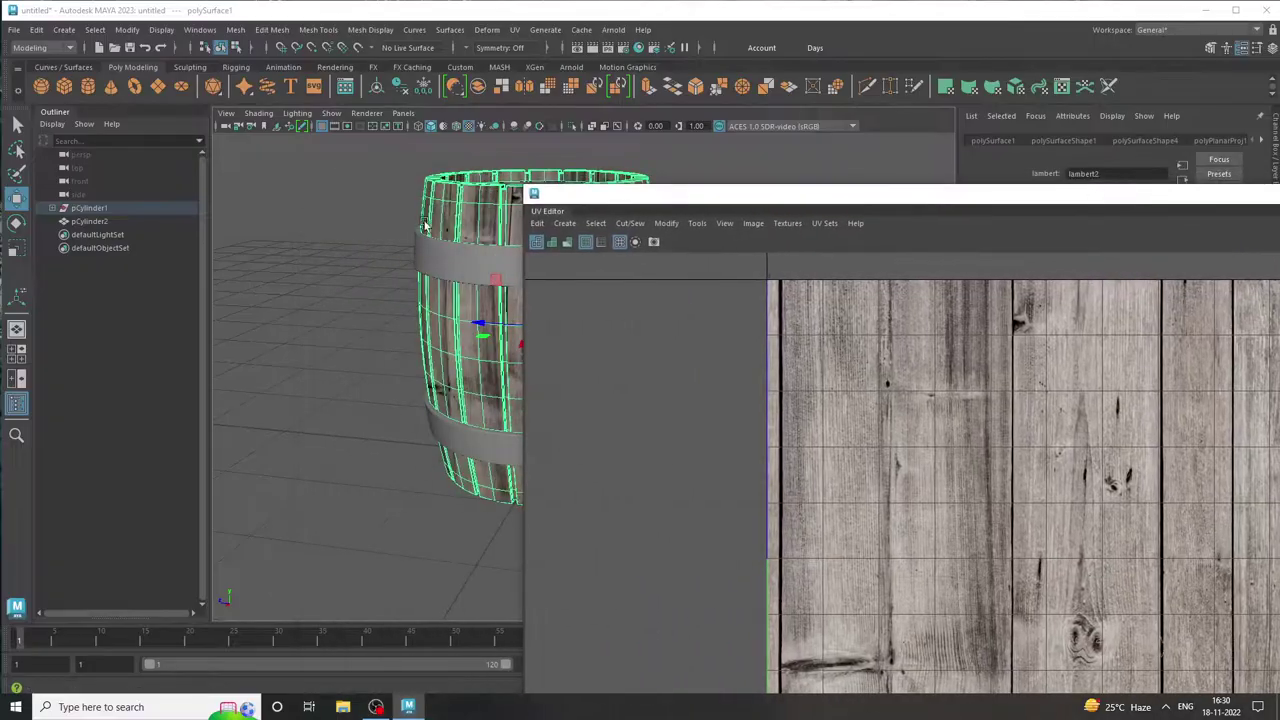
click(441, 347)
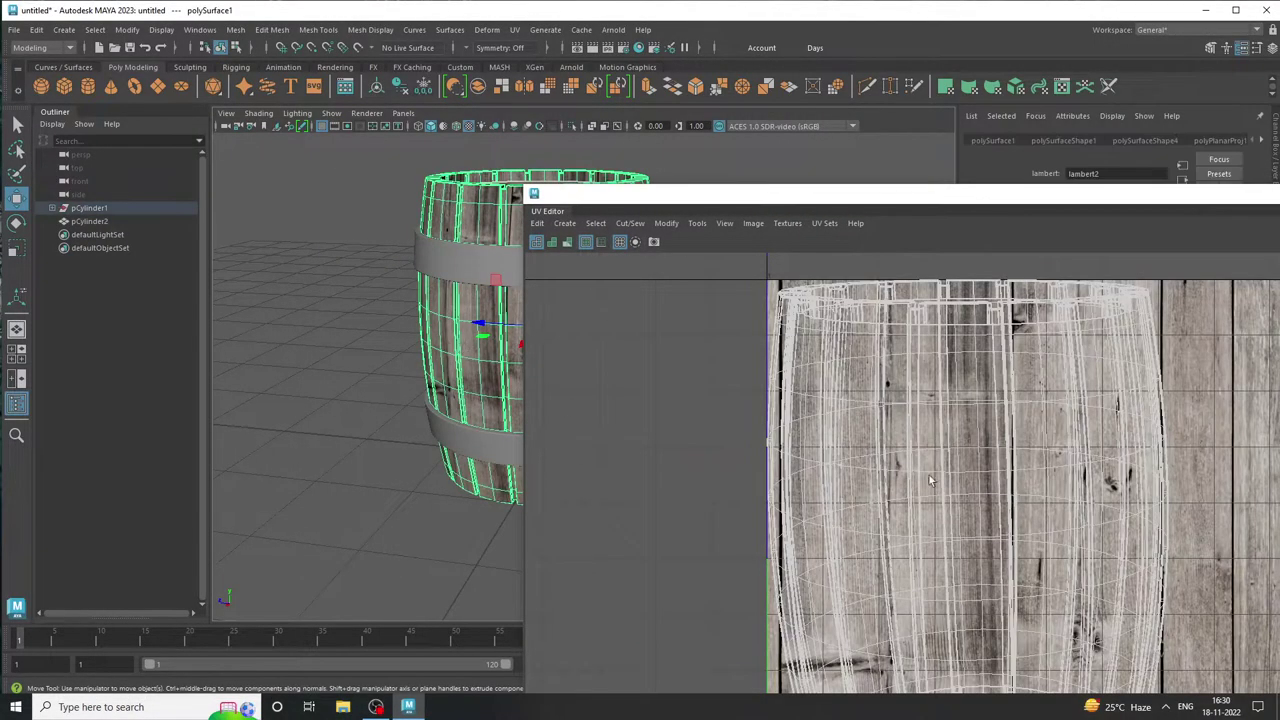
right_drag(973, 476, 937, 457)
click(961, 455)
mouse_move(950, 214)
mouse_down()
mouse_move(808, 171)
mouse_move(567, 5)
mouse_up()
Scale and move the barrel UV shell so it sits inside the wood texture tile
mouse_move(485, 397)
middle_down()
mouse_move(540, 397)
mouse_move(567, 369)
mouse_move(538, 374)
mouse_move(587, 385)
middle_up()
key(r)
key(w)
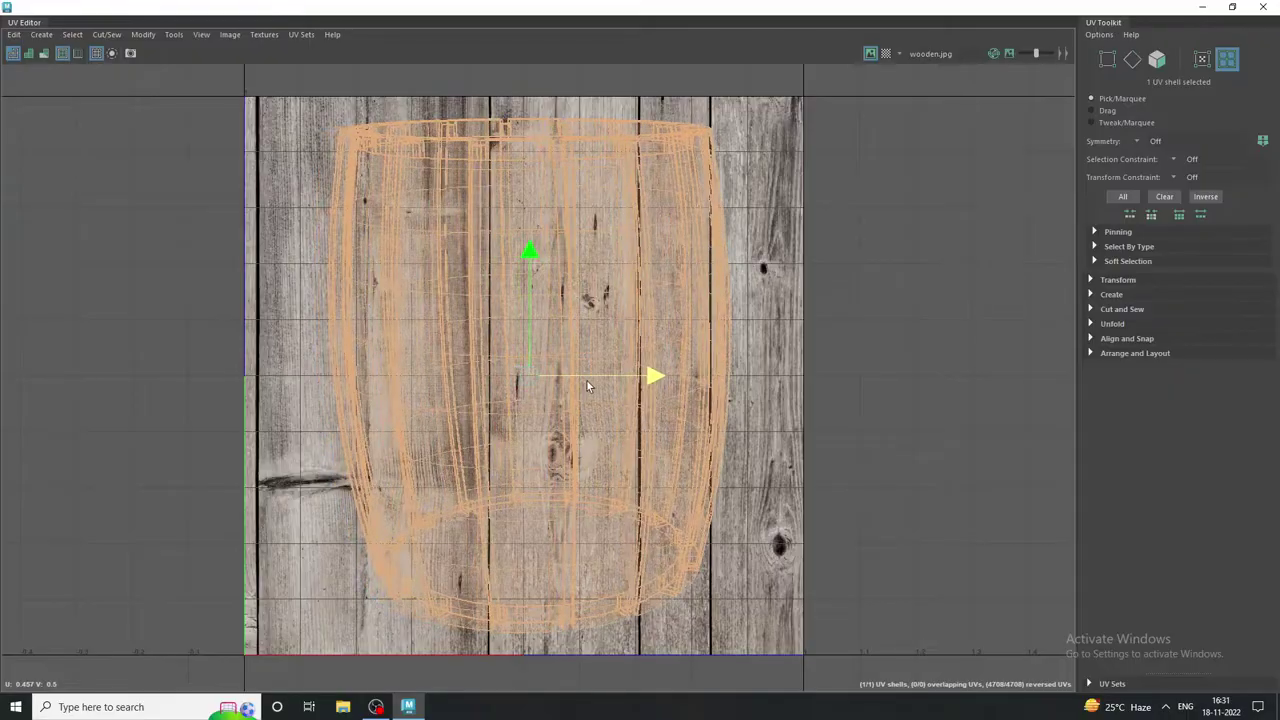
key(ctrl+z)
key(r)
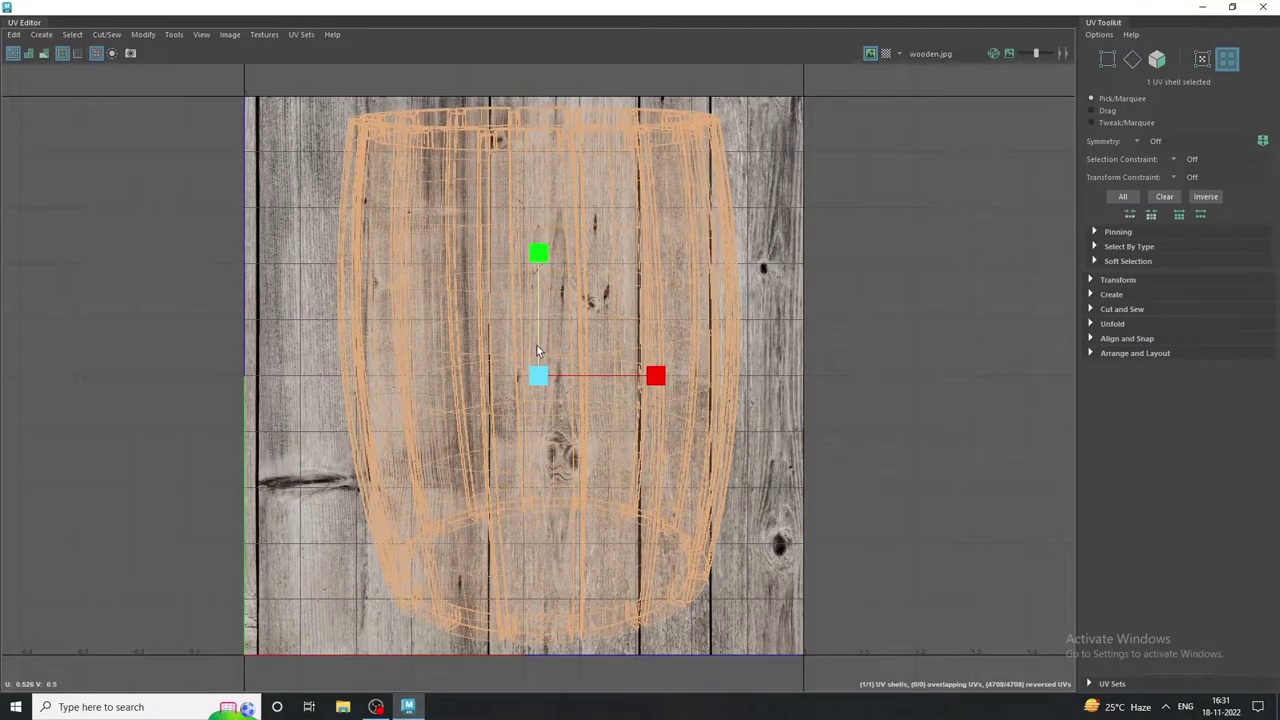
key(w)
middle_drag(596, 372, 607, 377)
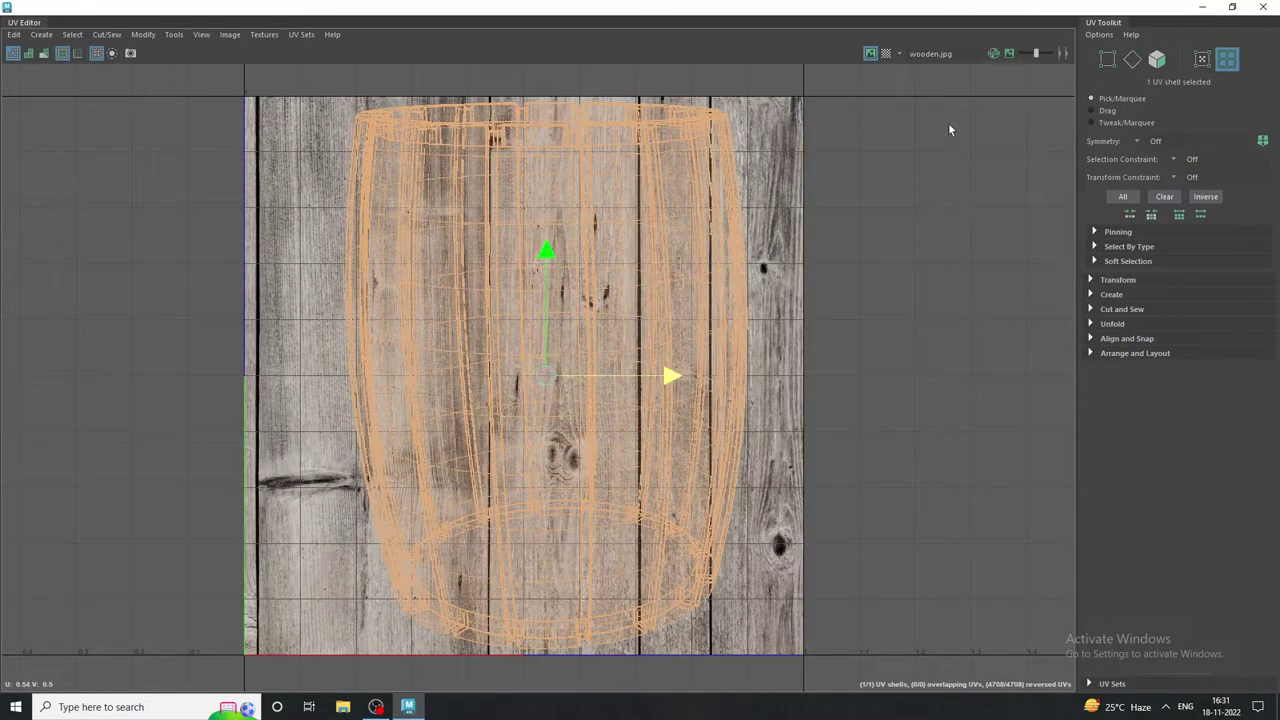
click(1200, 9)
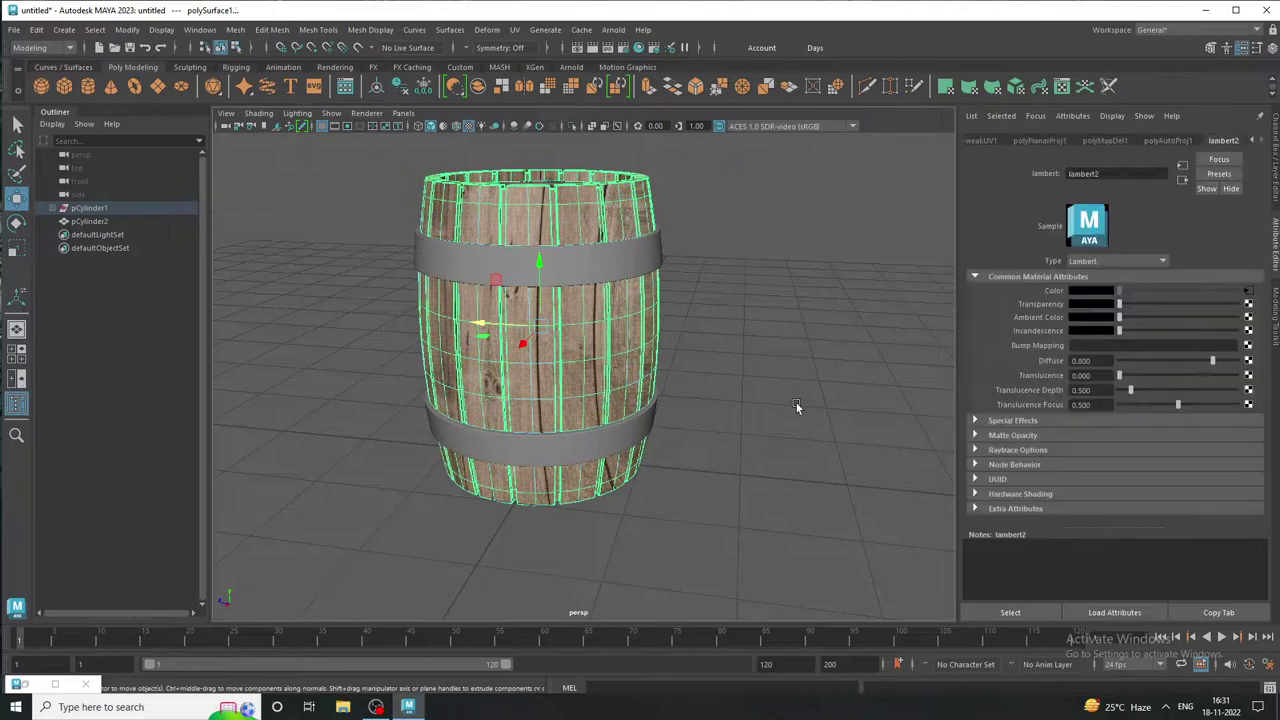
Apply an Automatic UV projection to the selected barrel
mouse_move(513, 477)
alt+mouse_down()
mouse_move(78, 475)
mouse_move(581, 476)
mouse_move(542, 345)
mouse_move(537, 130)
alt+mouse_up()
click(542, 346)
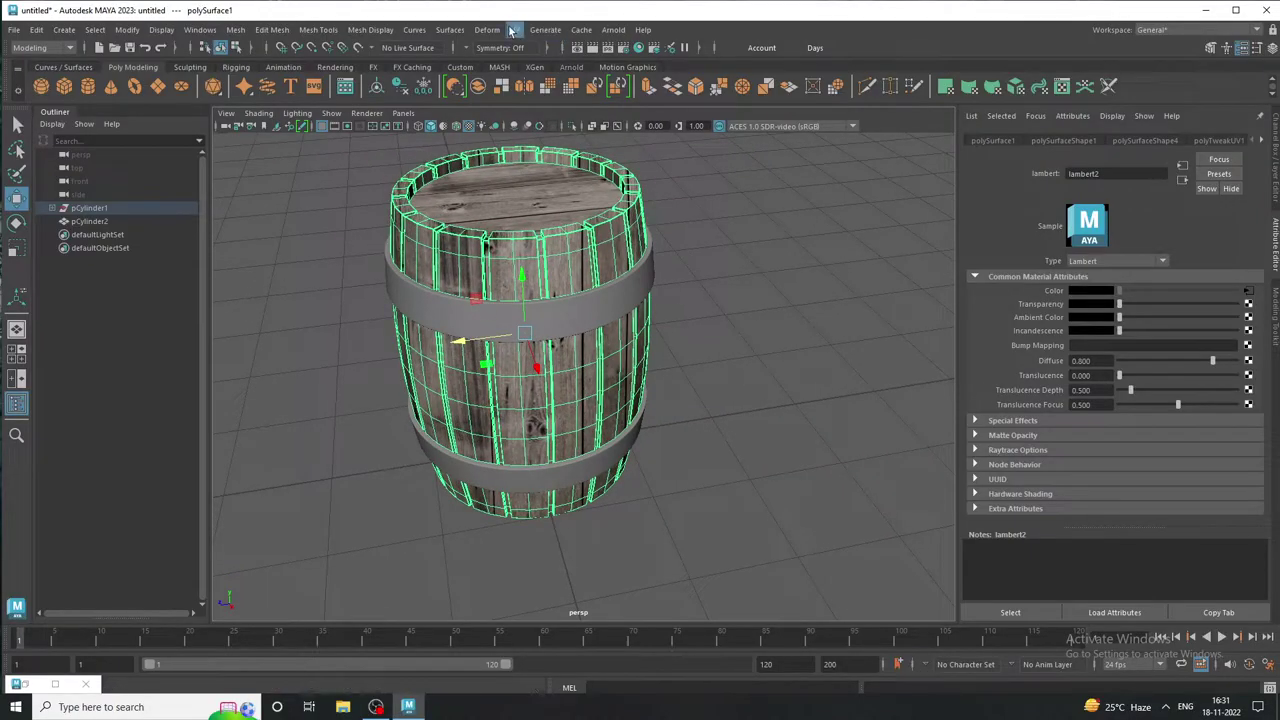
click(513, 30)
click(553, 112)
Orbit around the barrel from low, side and top angles to check the wood texture wrap
click(694, 368)
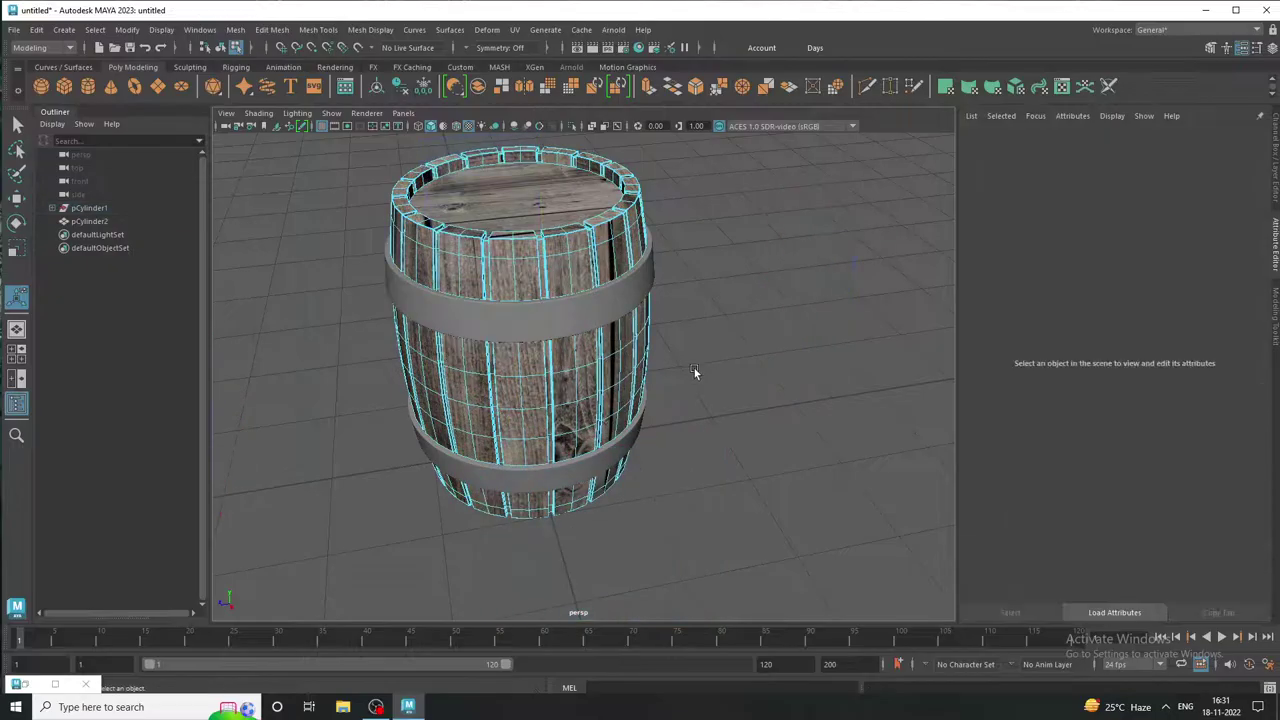
alt+drag(694, 368, 590, 203)
click(590, 203)
click(397, 346)
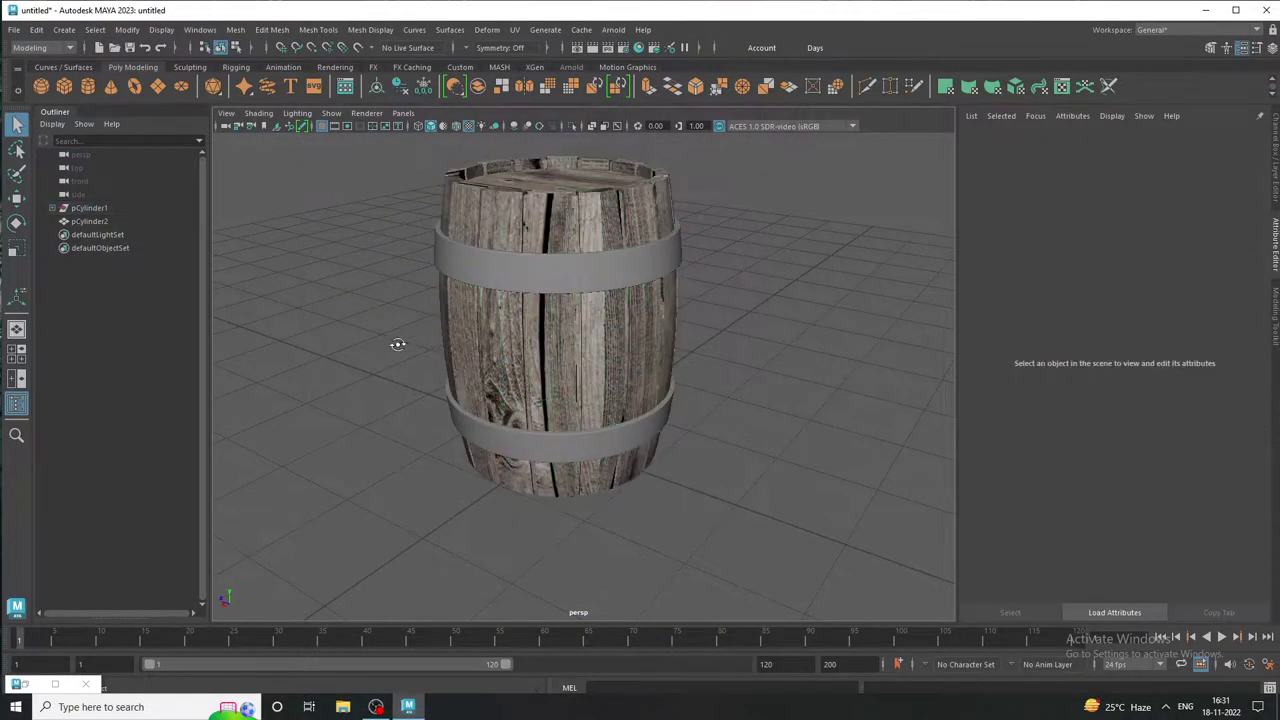
mouse_move(397, 346)
alt+mouse_down()
mouse_move(177, 346)
mouse_move(271, 374)
mouse_move(337, 343)
mouse_move(314, 346)
mouse_move(700, 360)
mouse_move(443, 371)
mouse_move(814, 380)
mouse_move(834, 432)
alt+mouse_up()
alt+right_drag(834, 432, 662, 415)
mouse_move(662, 415)
alt+mouse_down()
mouse_move(560, 394)
mouse_move(509, 400)
mouse_move(643, 394)
mouse_move(291, 383)
mouse_move(709, 394)
mouse_move(363, 394)
alt+mouse_up()
mouse_move(363, 394)
alt+right_down()
mouse_move(541, 467)
mouse_move(720, 443)
mouse_move(614, 449)
alt+right_up()
mouse_move(614, 449)
alt+mouse_down()
mouse_move(526, 477)
mouse_move(521, 400)
alt+mouse_up()
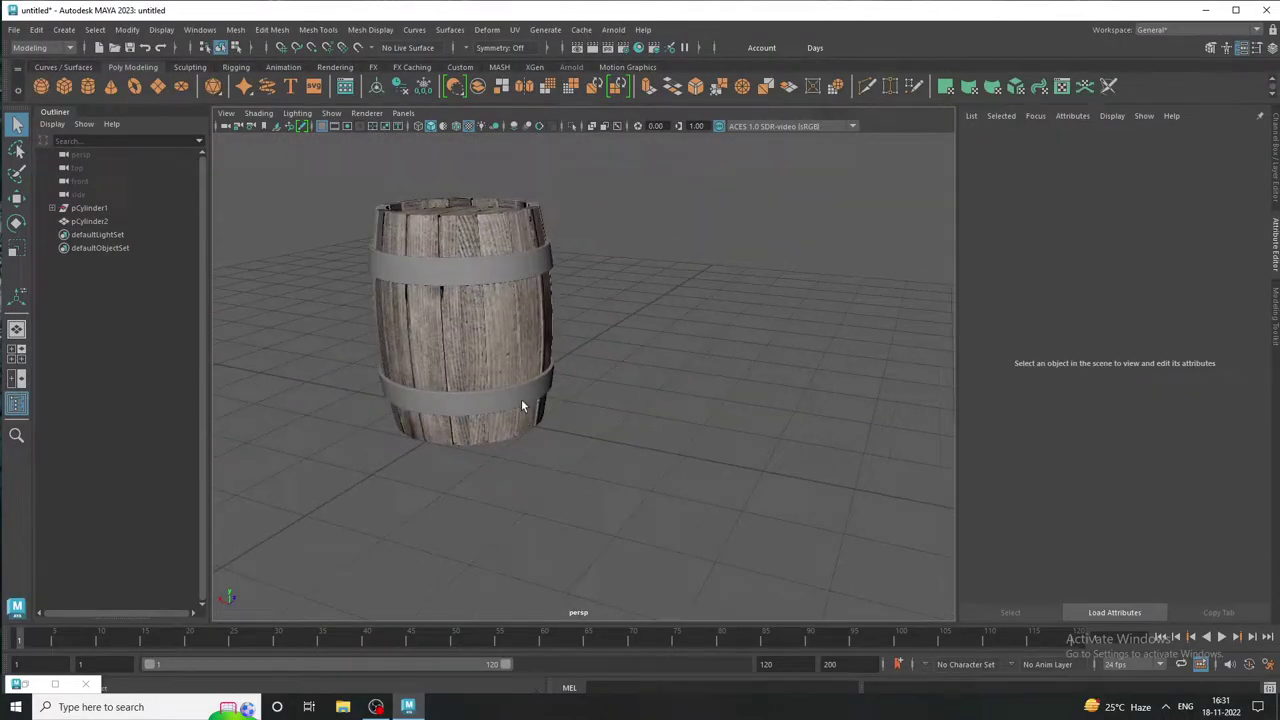
Assign a new aiStandardSurface to the two metal bands and apply the Brushed_Metal preset
click(499, 255)
click(488, 266)
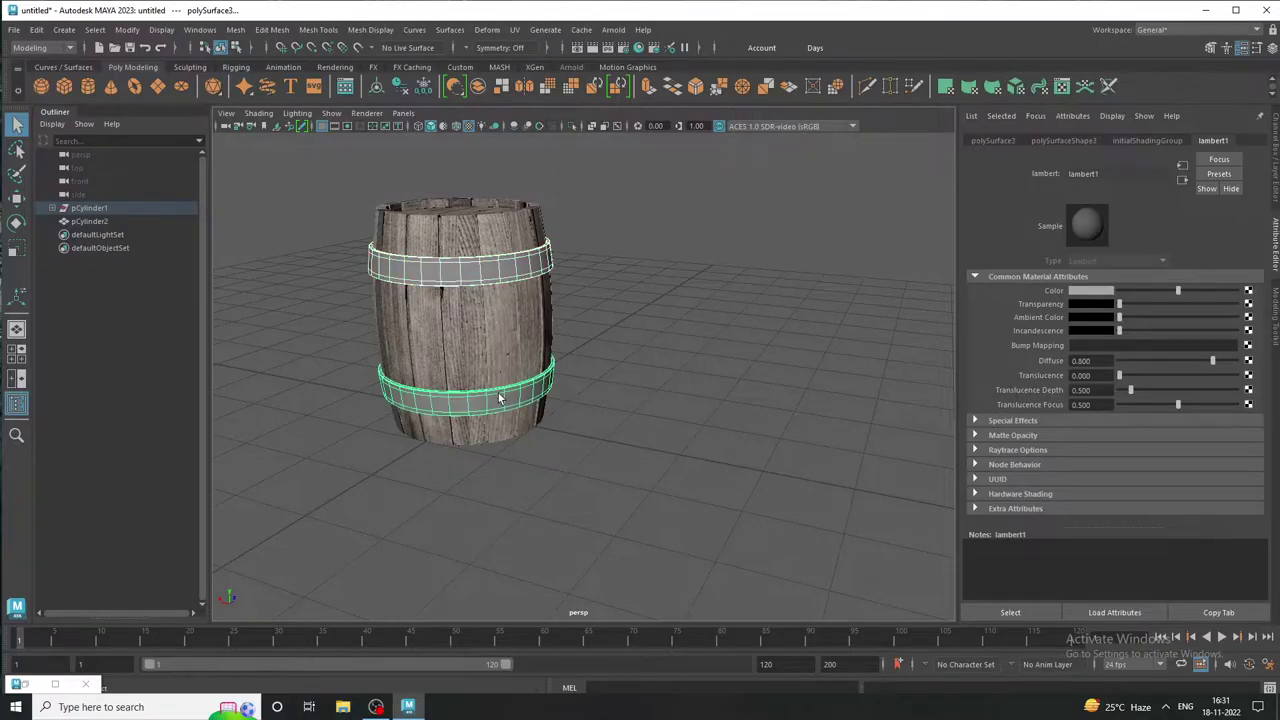
right_drag(500, 398, 503, 590)
click(499, 654)
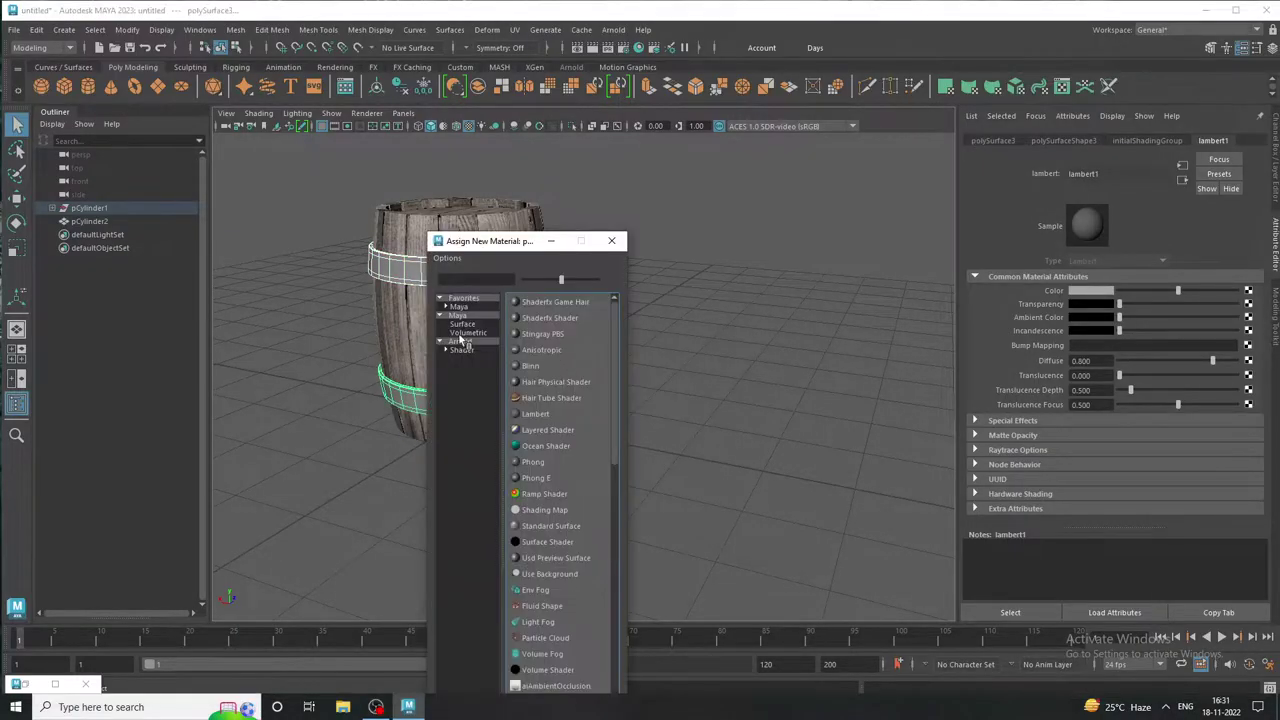
click(460, 342)
click(540, 520)
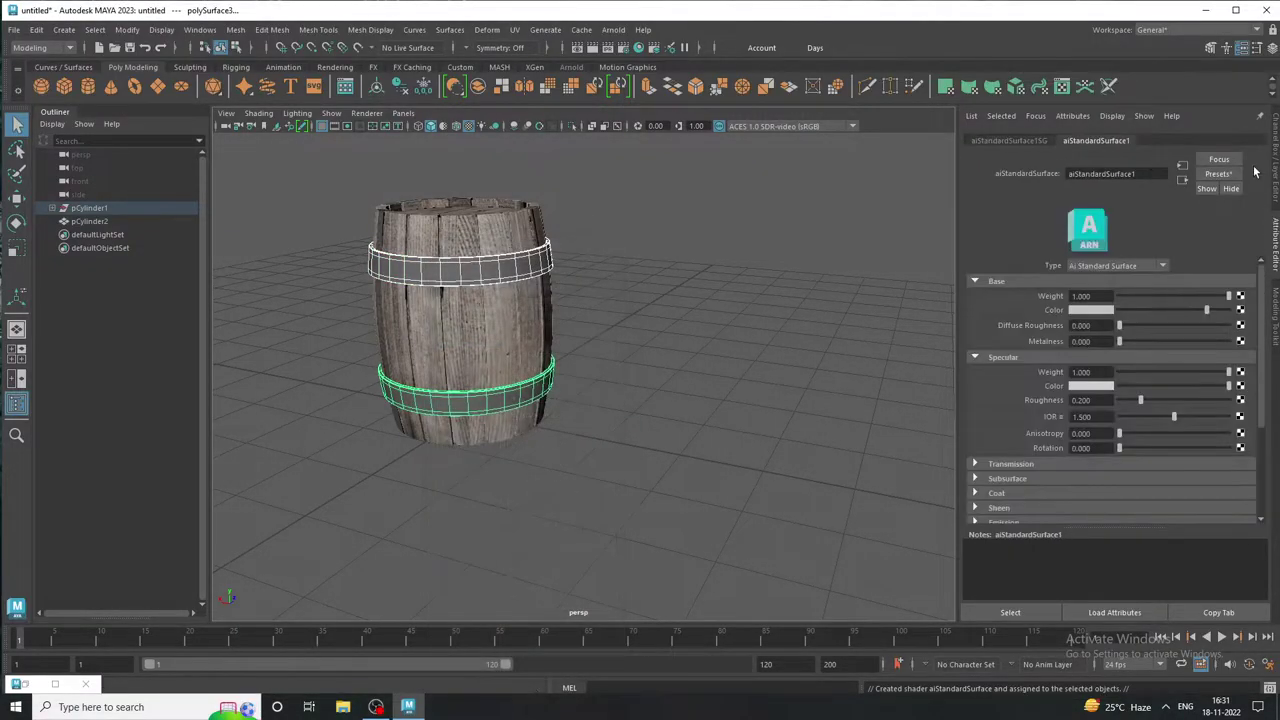
click(1218, 173)
click(1013, 239)
click(737, 300)
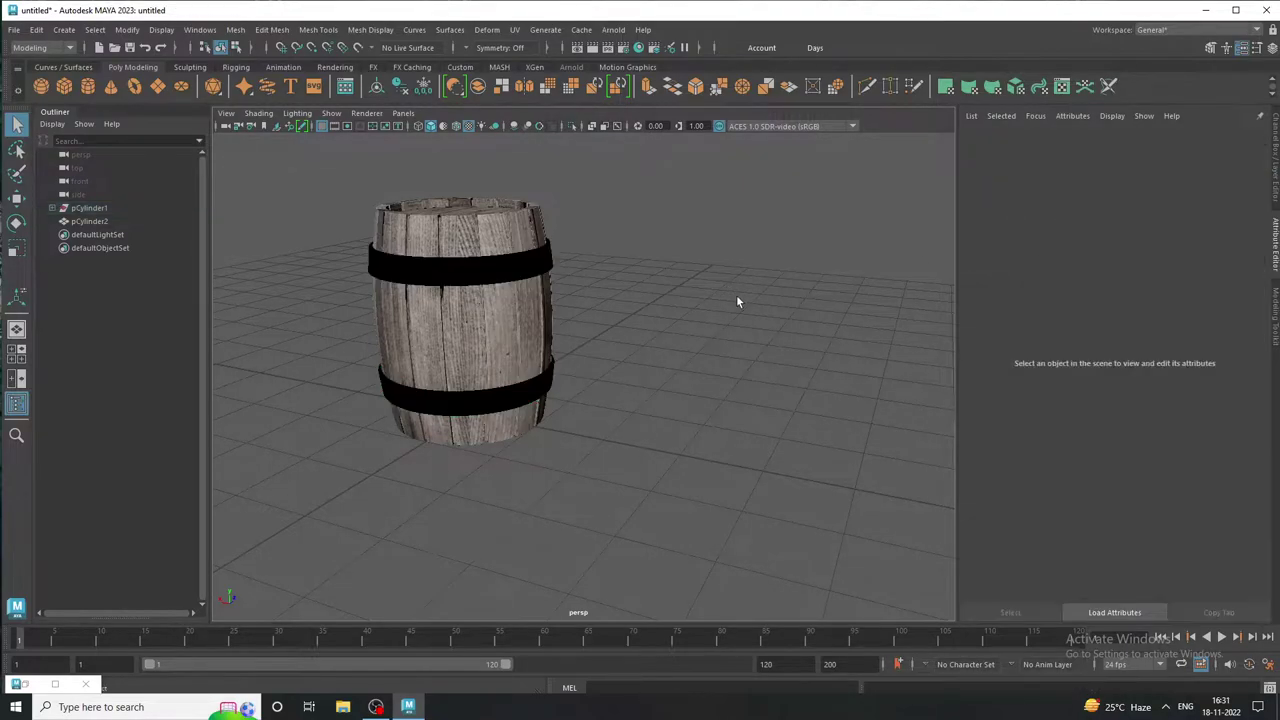
mouse_move(737, 300)
alt+mouse_down()
mouse_move(490, 401)
mouse_move(469, 394)
mouse_move(555, 384)
alt+mouse_up()
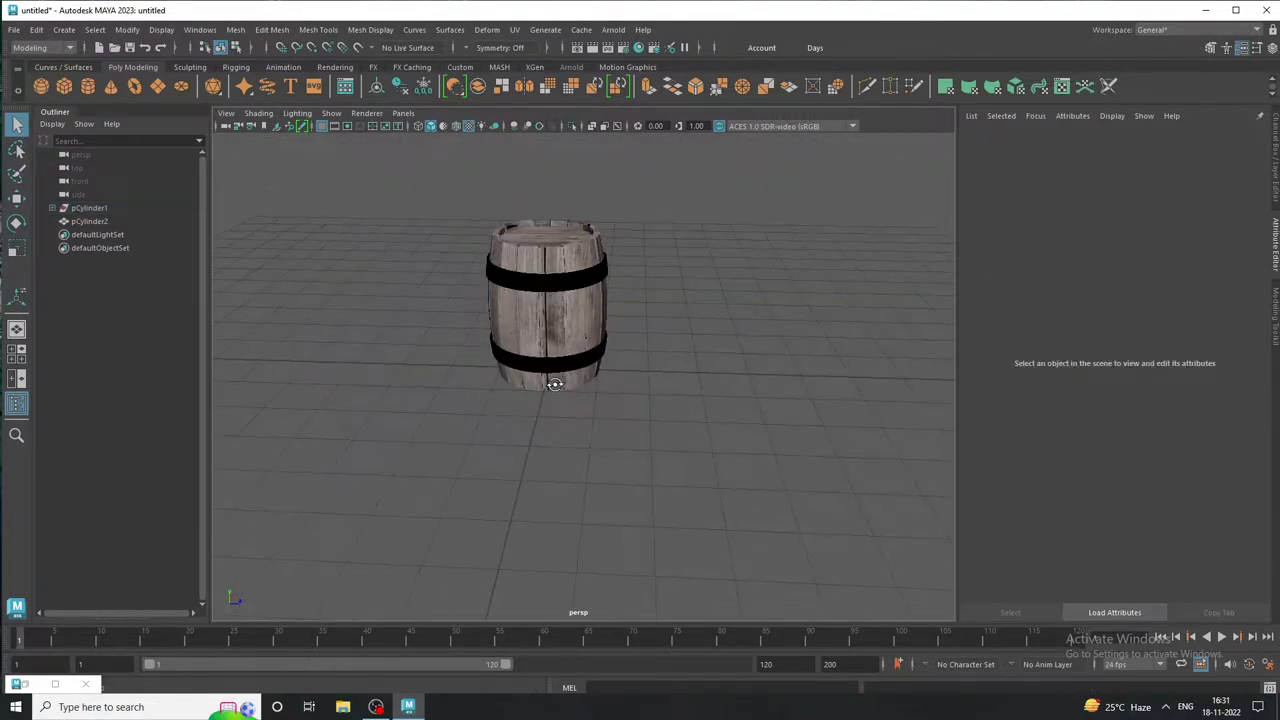
Draw a large polygon plane under the barrel as the floor and switch to edge selection
click(157, 86)
mouse_move(514, 357)
alt+mouse_down()
mouse_move(891, 537)
mouse_move(775, 330)
alt+mouse_up()
right_click(775, 330)
click(868, 395)
alt+drag(868, 395, 388, 375)
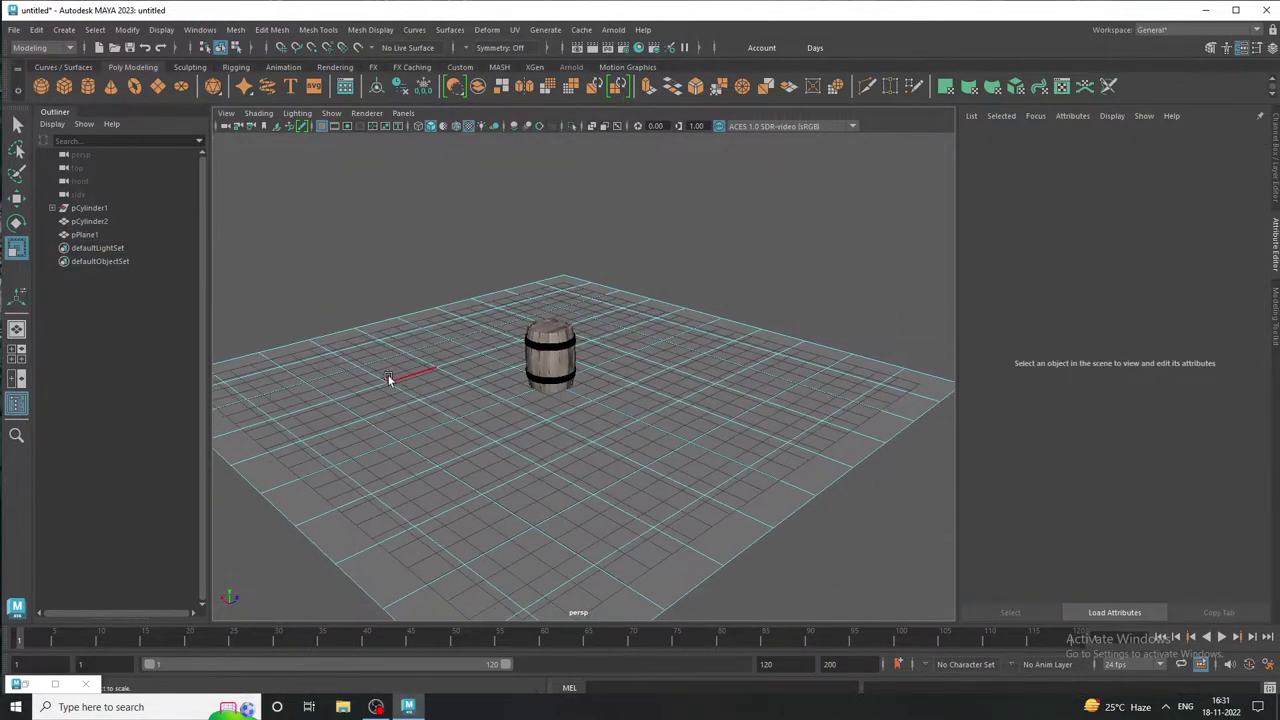
alt+drag(703, 398, 684, 386)
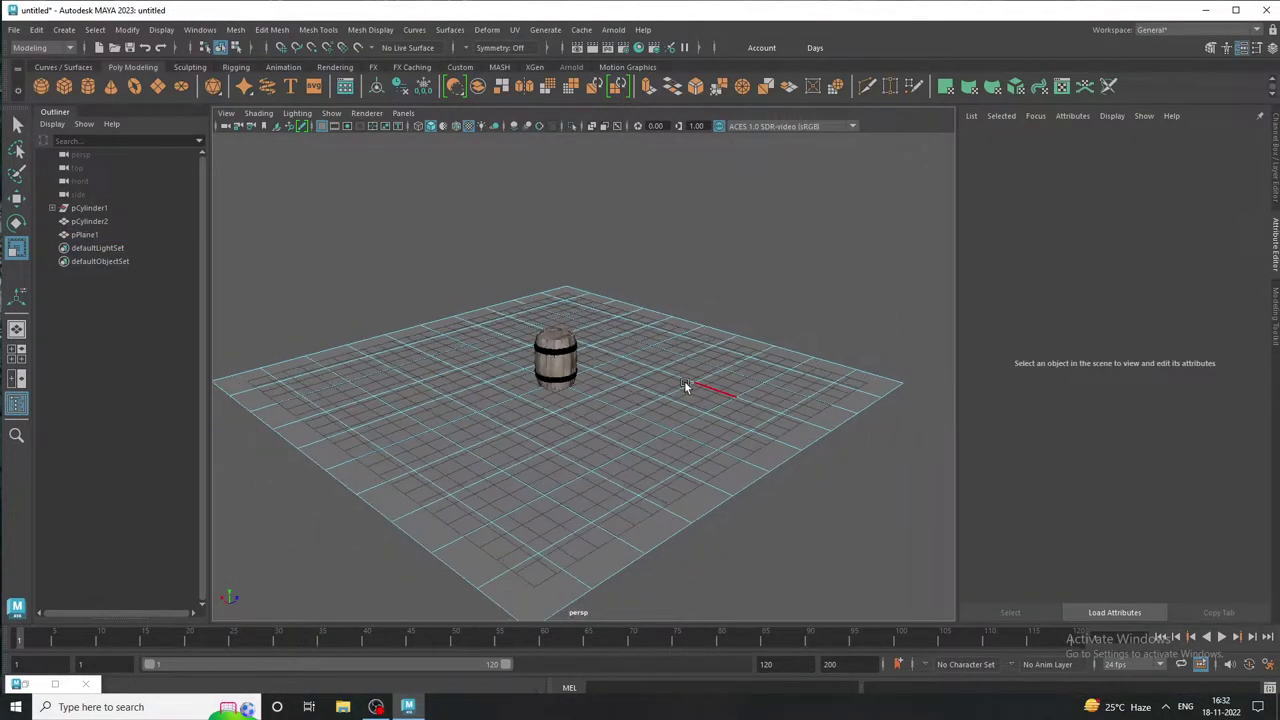
Extrude the plane's border edges and pull them up in Y into surrounding walls
click(245, 372)
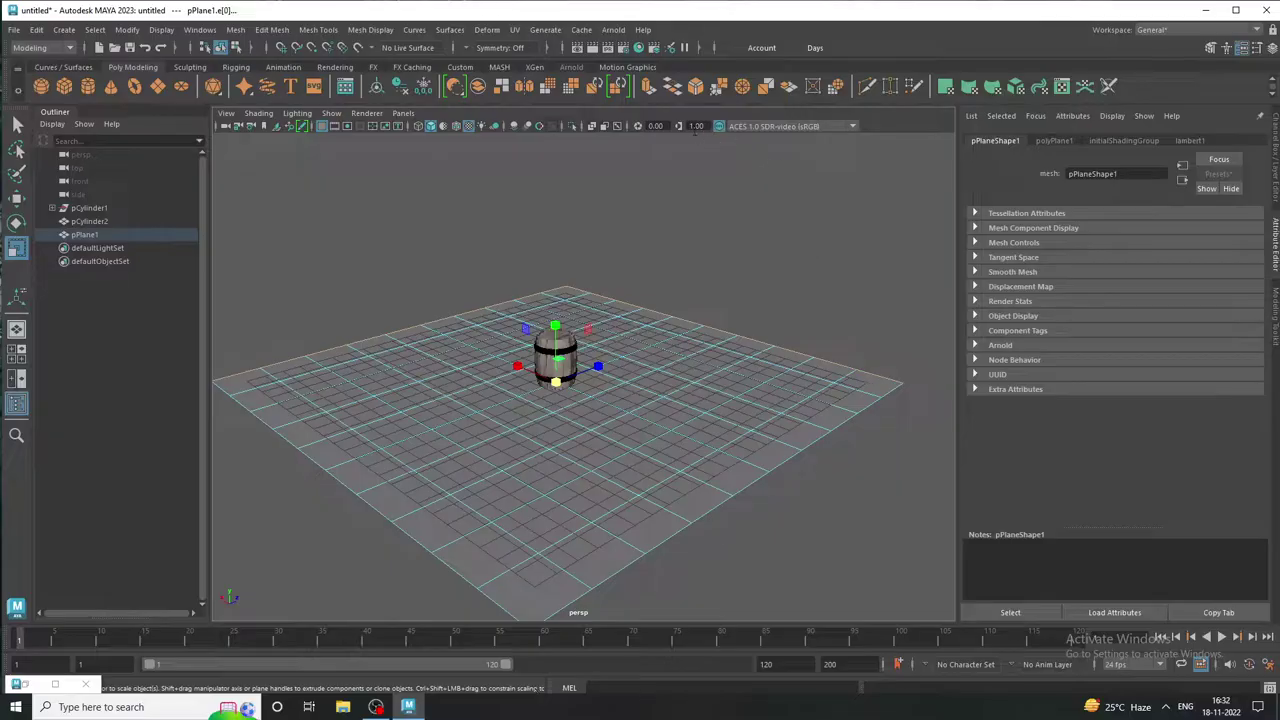
click(648, 87)
click(14, 200)
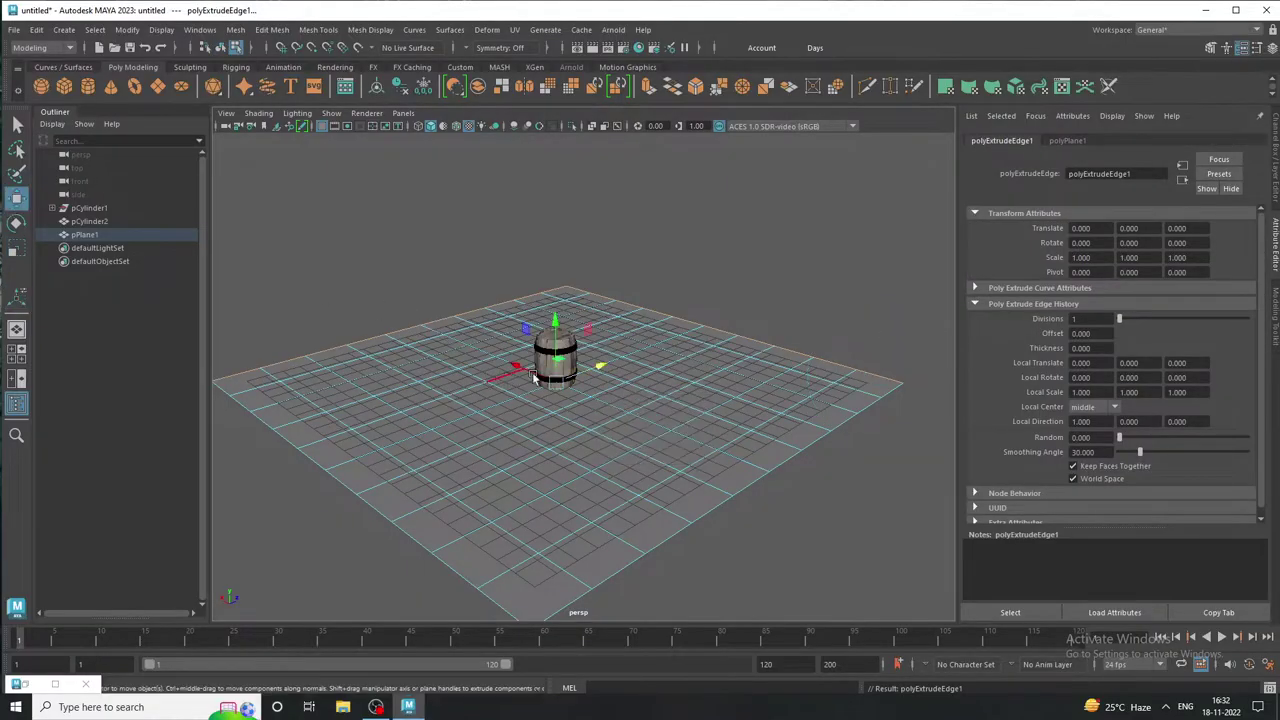
drag(557, 340, 566, 162)
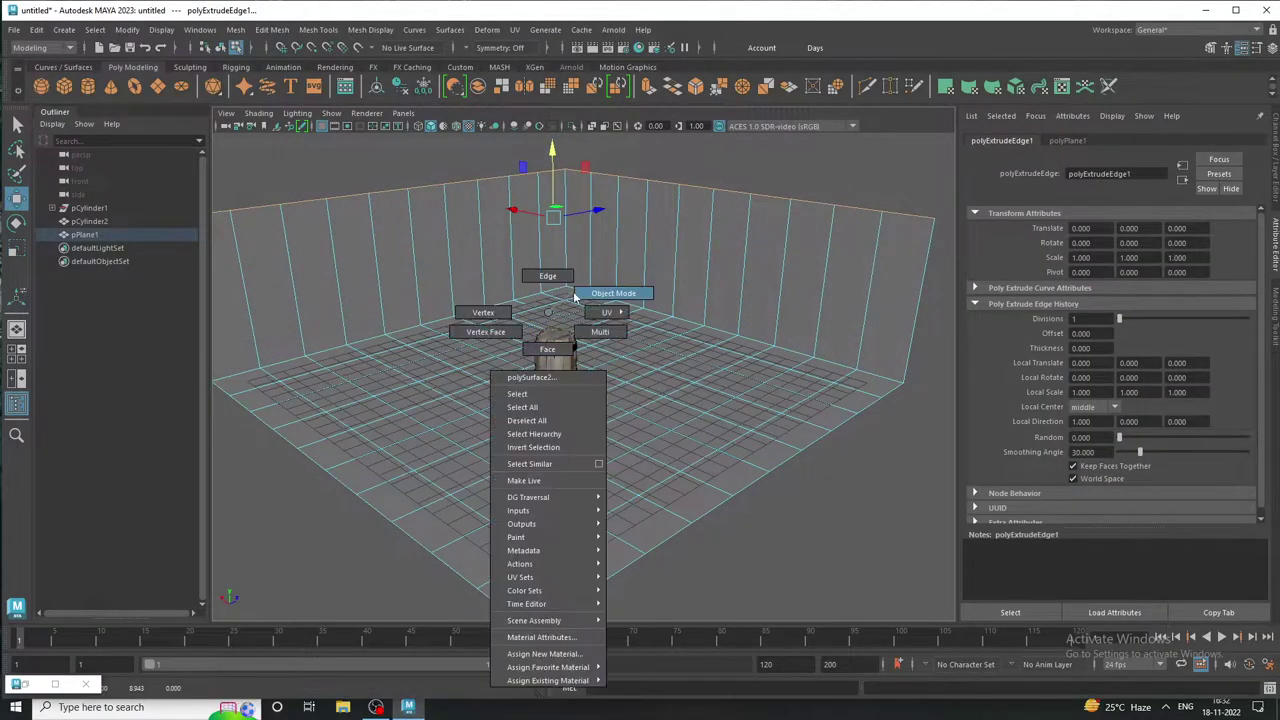
right_drag(548, 353, 606, 292)
scroll(637, 431, up, 3)
scroll(716, 478, up, 2)
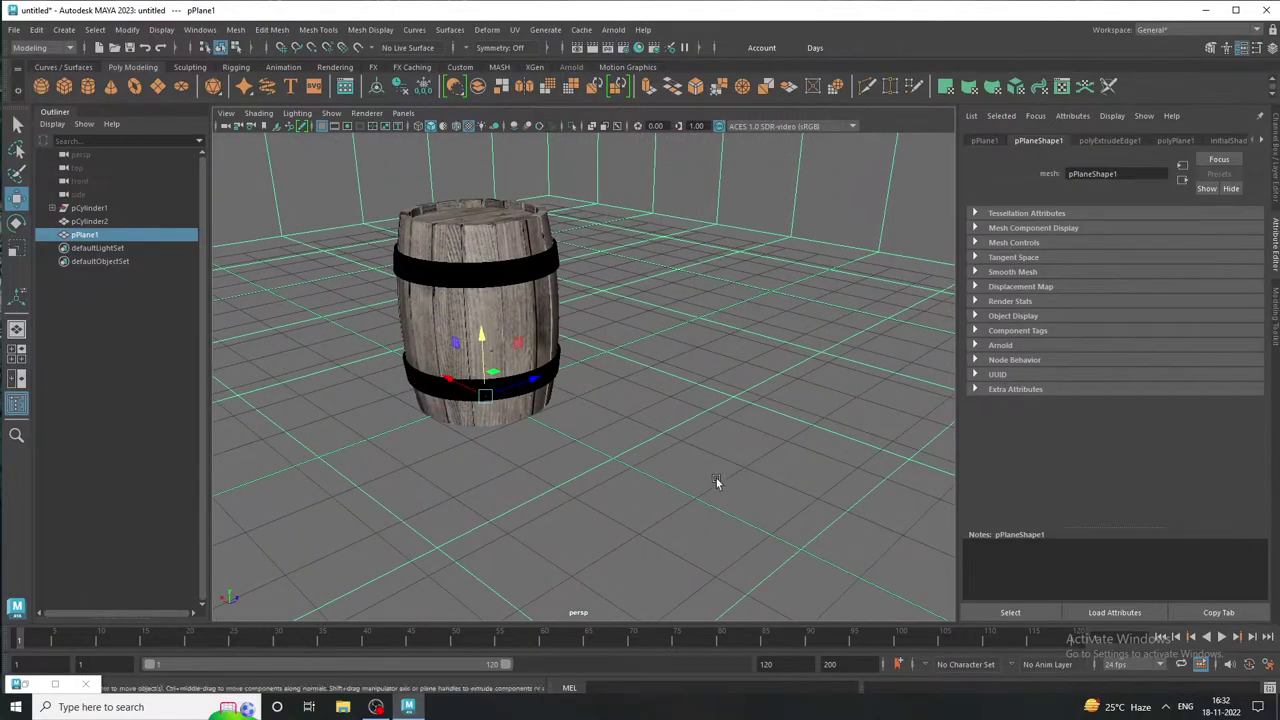
scroll(515, 498, down, 5)
alt+drag(515, 498, 755, 531)
scroll(754, 525, up, 2)
click(755, 531)
mouse_move(644, 514)
alt+mouse_down()
mouse_move(758, 494)
mouse_move(681, 487)
alt+mouse_up()
scroll(767, 485, up, 3)
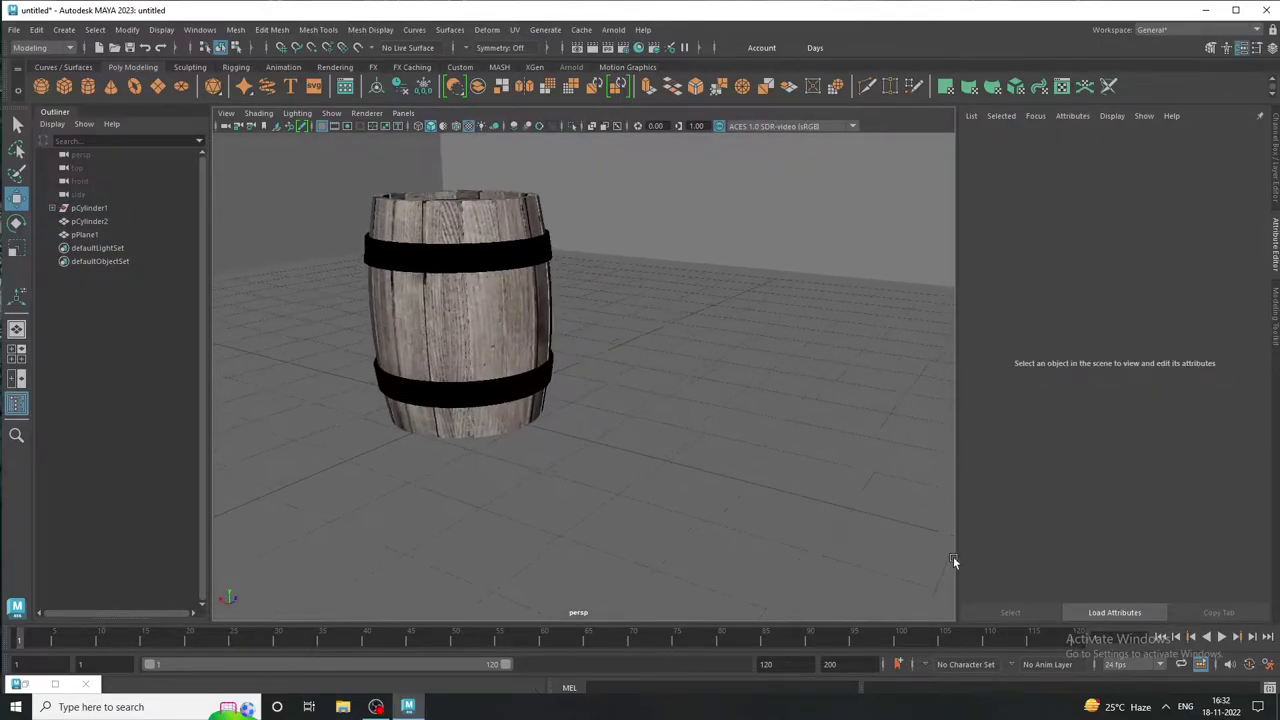
scroll(680, 424, up, 2)
scroll(764, 510, down, 1)
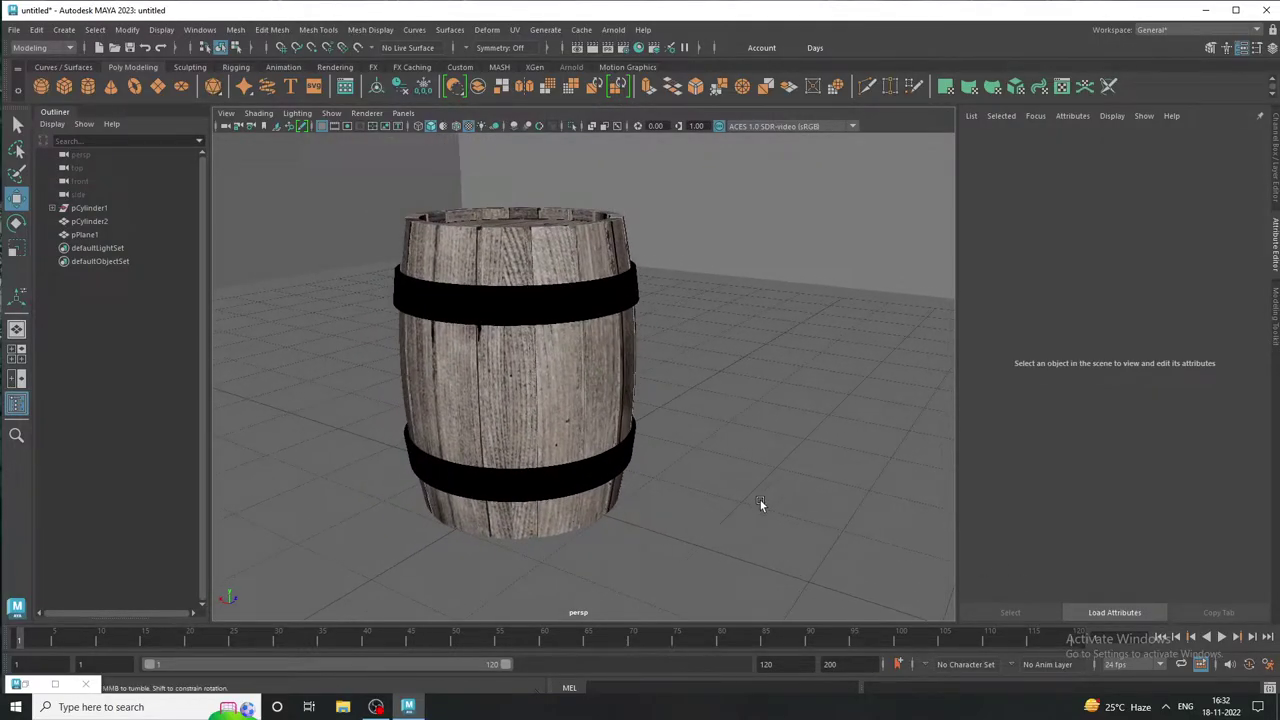
alt+drag(760, 500, 780, 497)
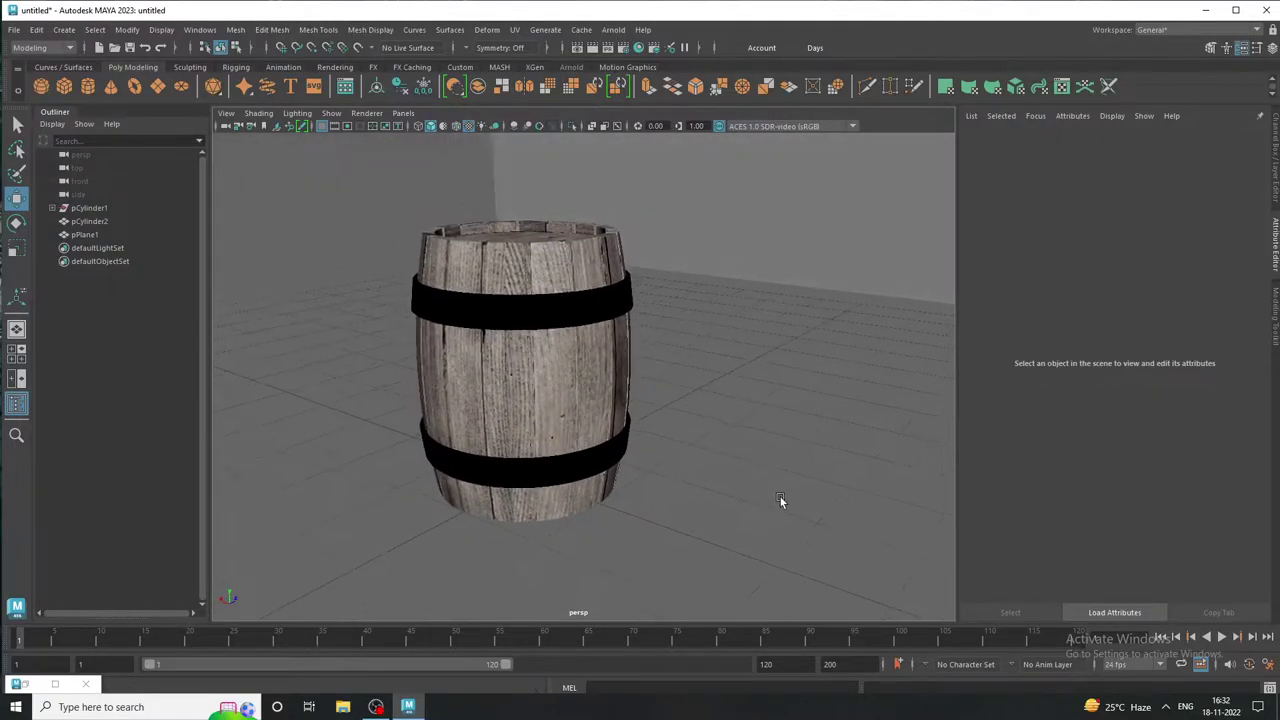
Set the floor and walls material lambert1 Color to black
click(792, 389)
right_click(771, 313)
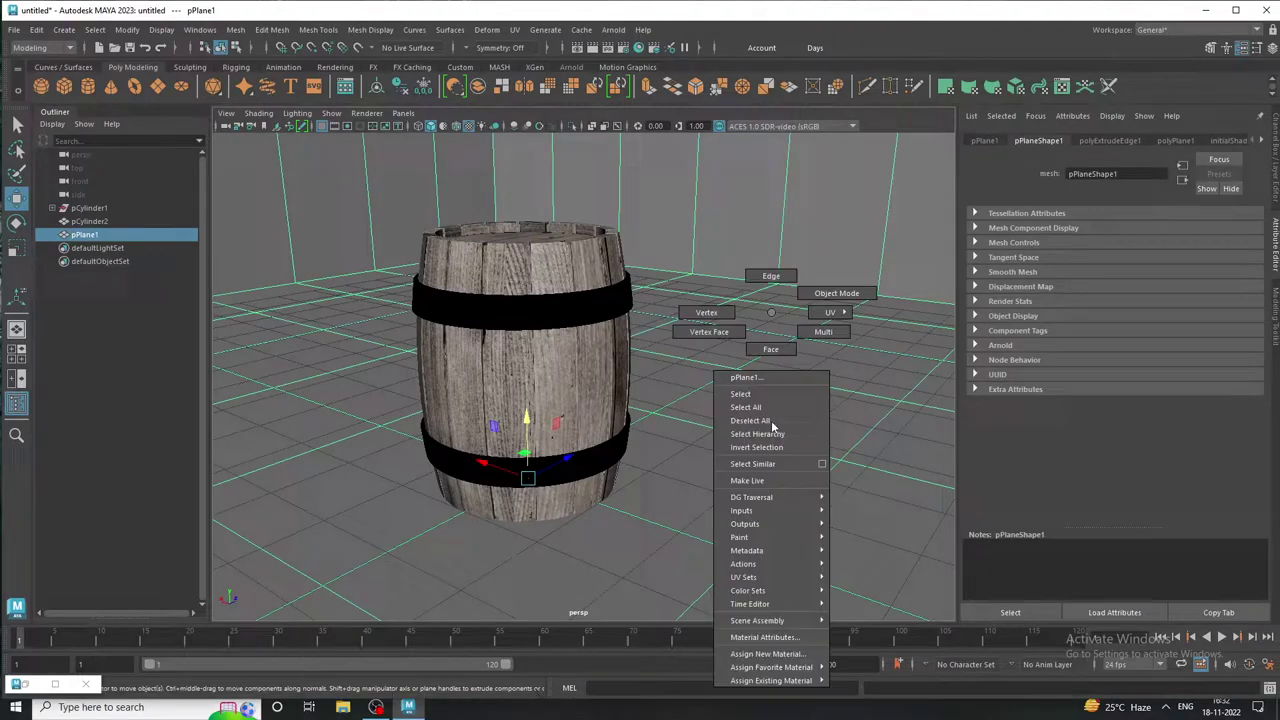
click(765, 637)
click(1097, 291)
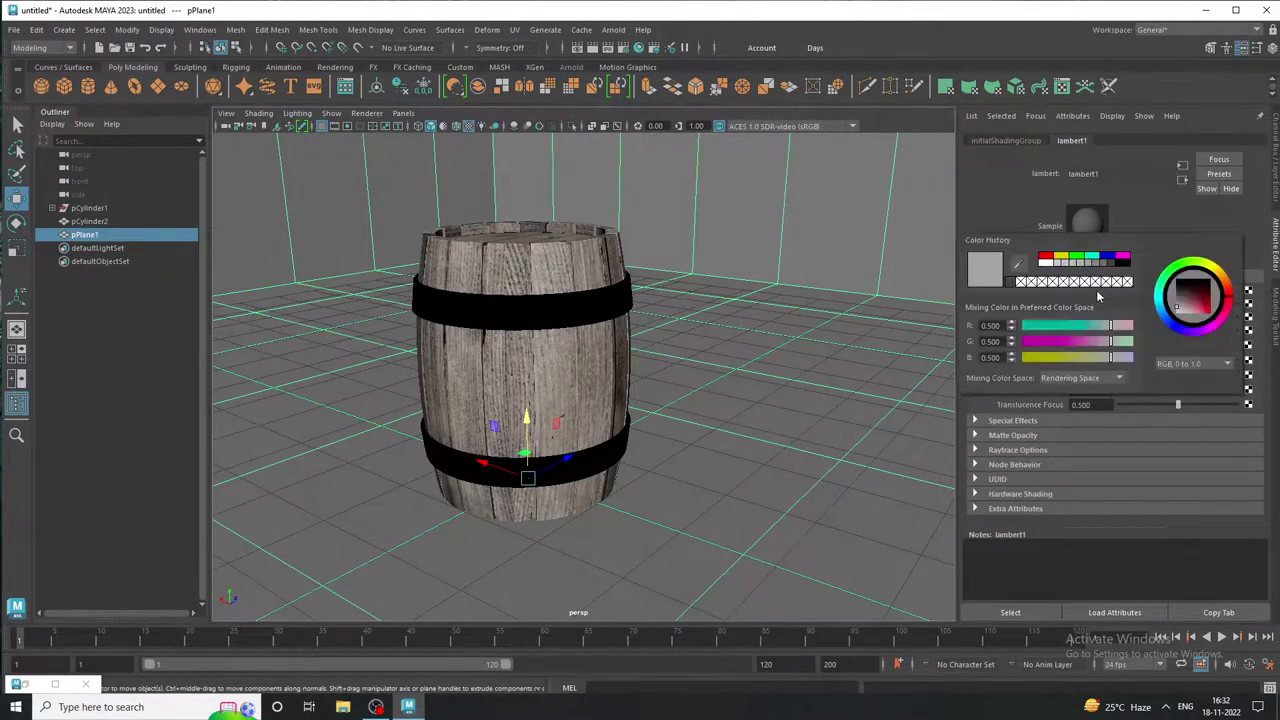
click(1125, 270)
click(781, 395)
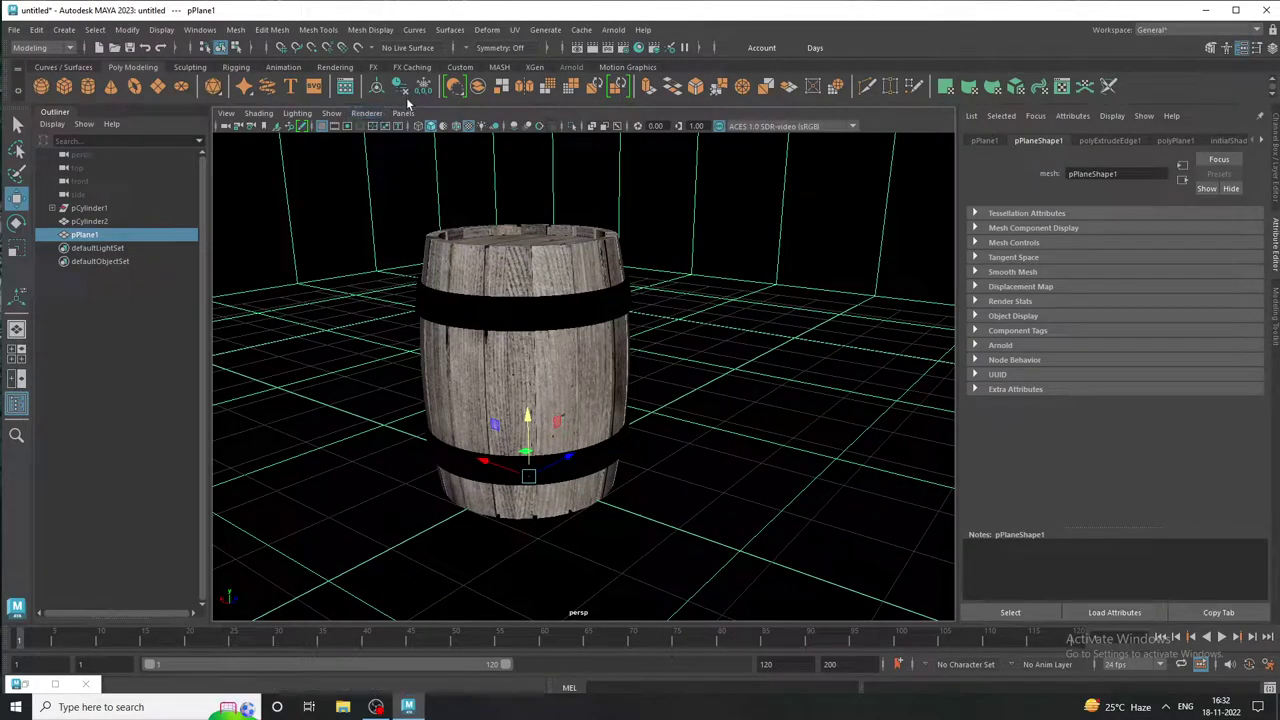
Add an Arnold SkyDome light, view with scene lighting, and connect a File texture to its colour
click(572, 68)
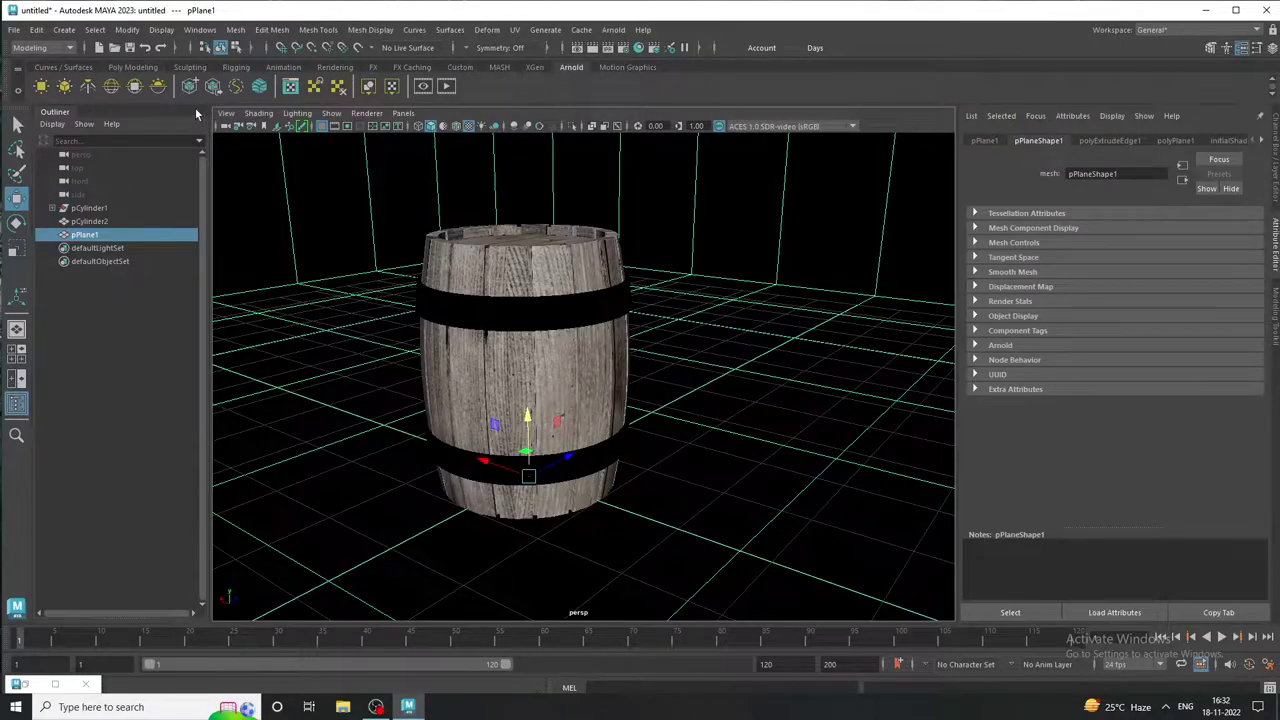
click(111, 86)
click(480, 126)
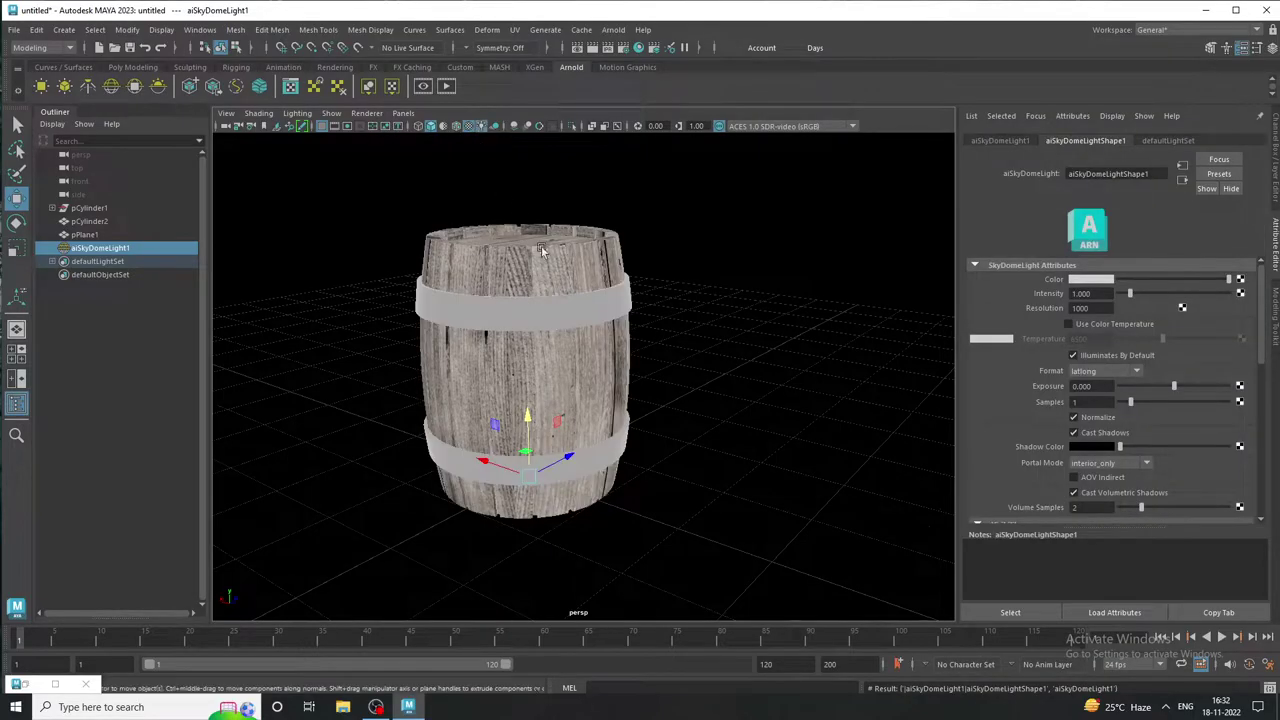
scroll(400, 330, down, 2)
scroll(300, 340, down, 2)
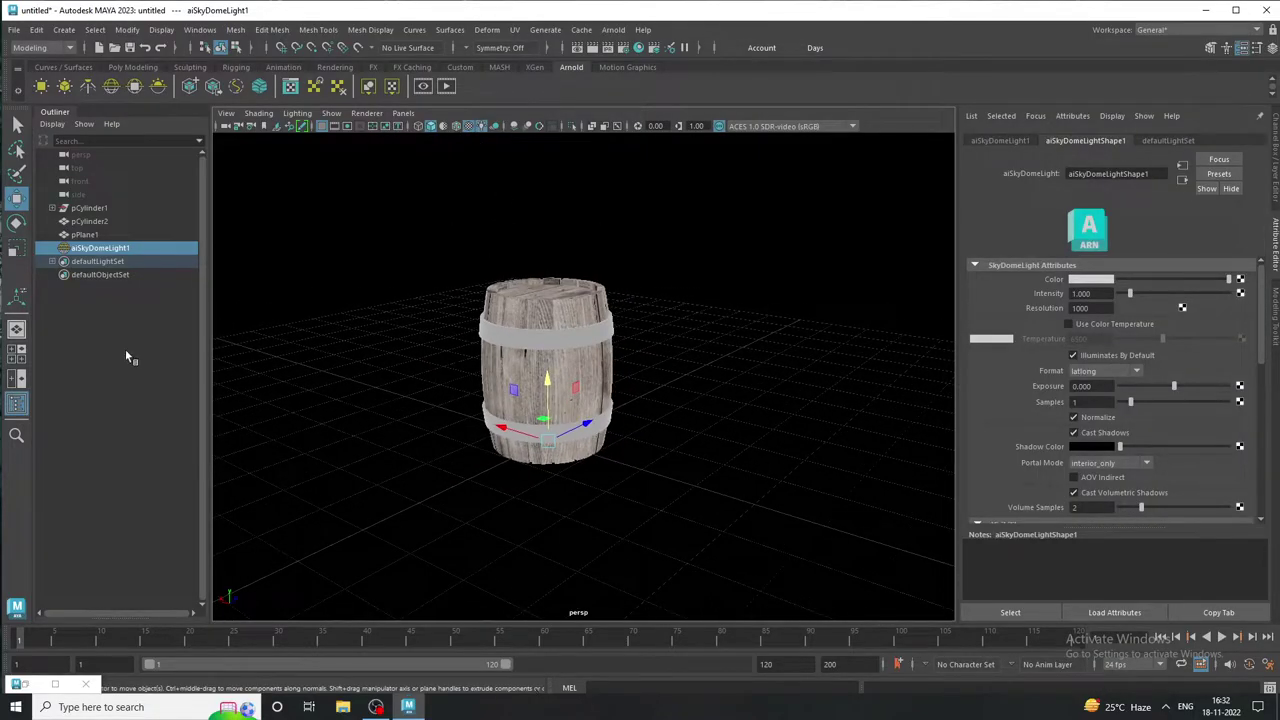
click(1240, 279)
Load comfy_cafe_4k.exr from Desktop > tex > hdri into the skydome's file3 texture
click(553, 352)
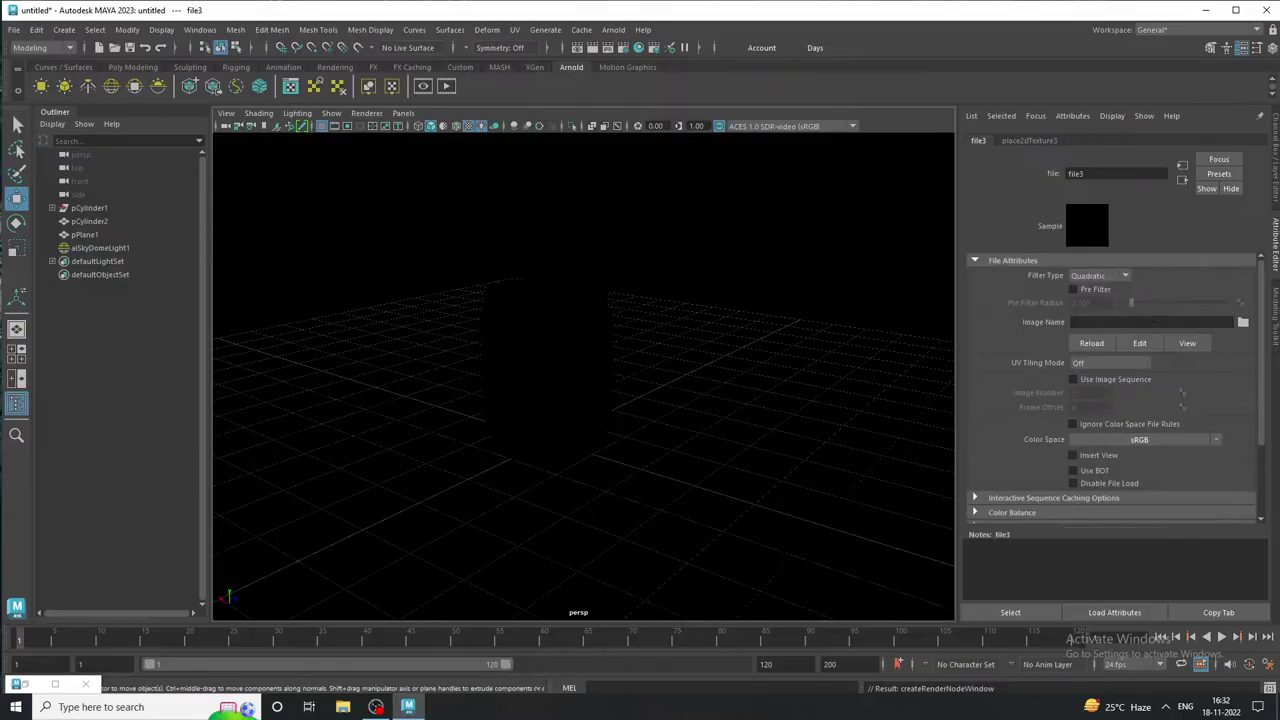
click(1243, 321)
click(600, 216)
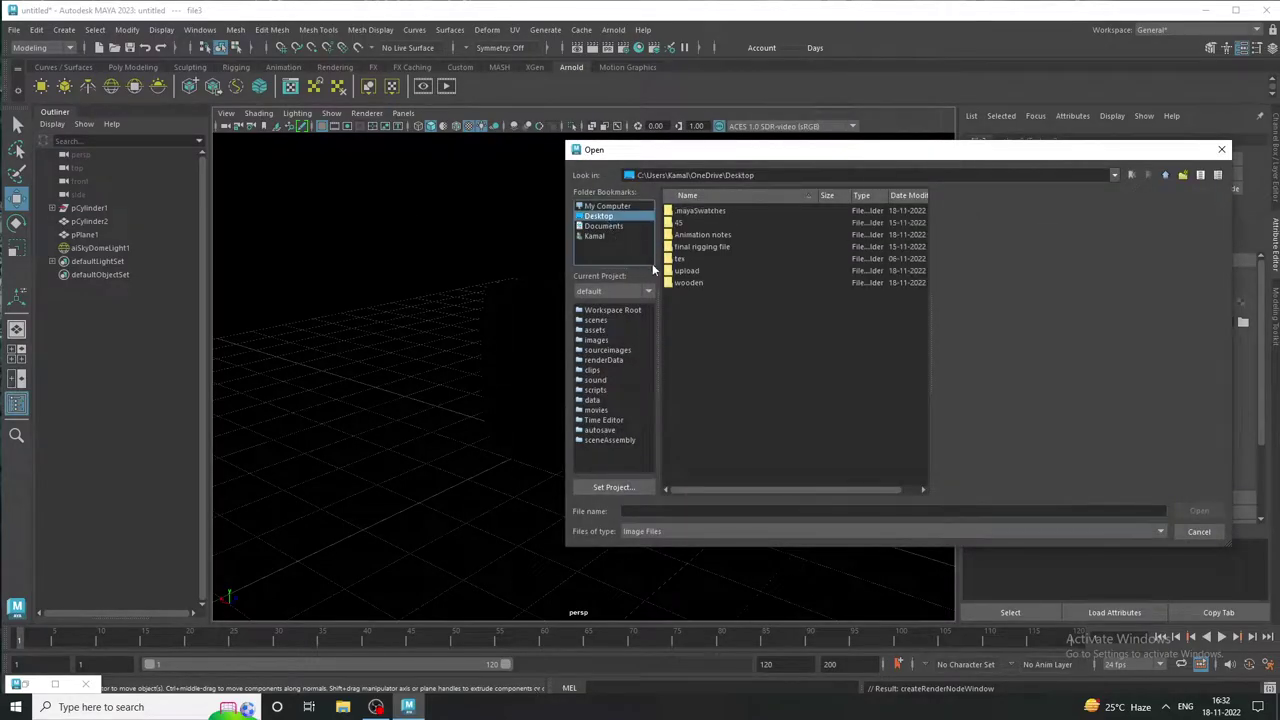
double_click(680, 264)
double_click(690, 232)
click(688, 224)
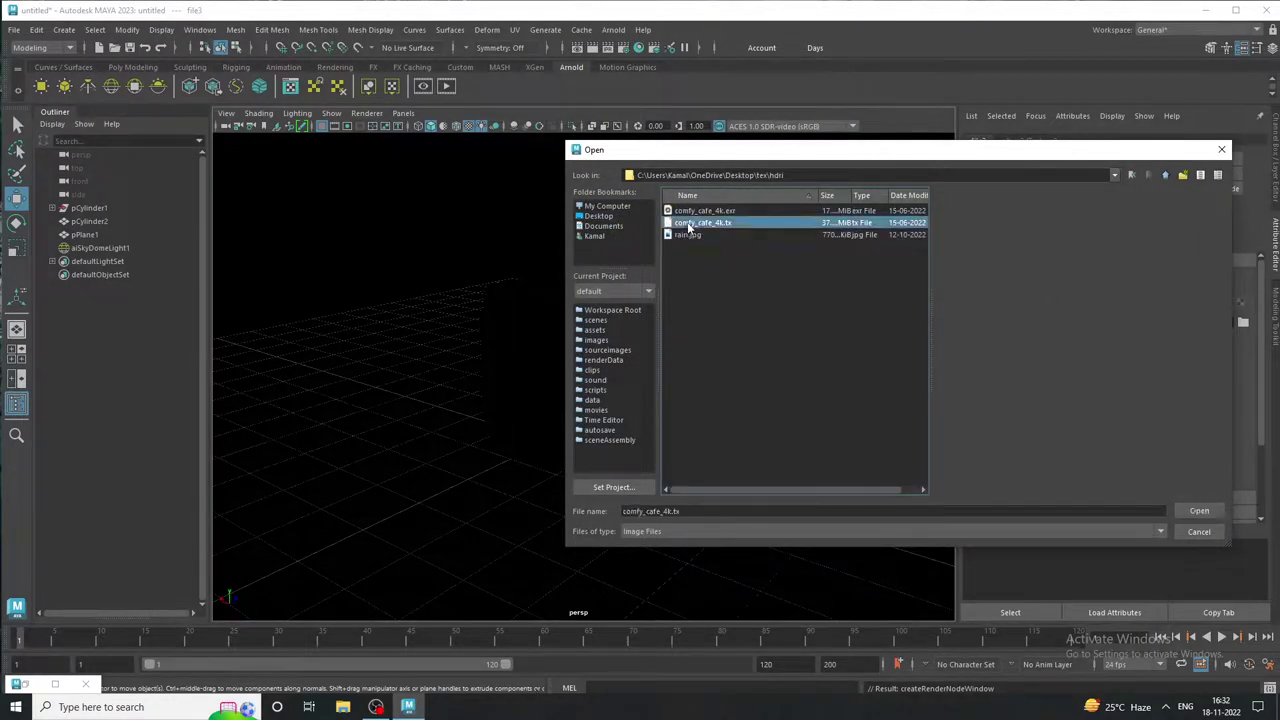
click(722, 211)
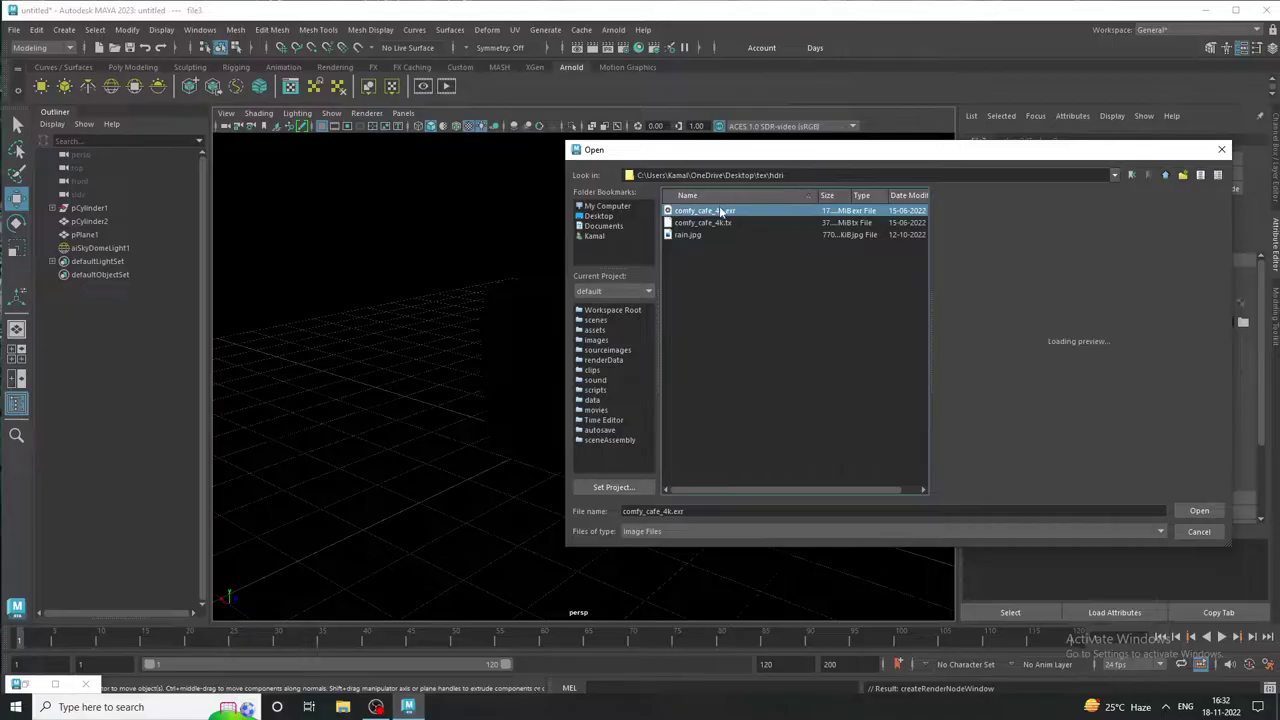
click(1197, 511)
mouse_move(698, 395)
alt+mouse_down()
mouse_move(870, 521)
mouse_move(740, 471)
mouse_move(717, 506)
mouse_move(609, 457)
mouse_move(737, 509)
mouse_move(623, 477)
alt+mouse_up()
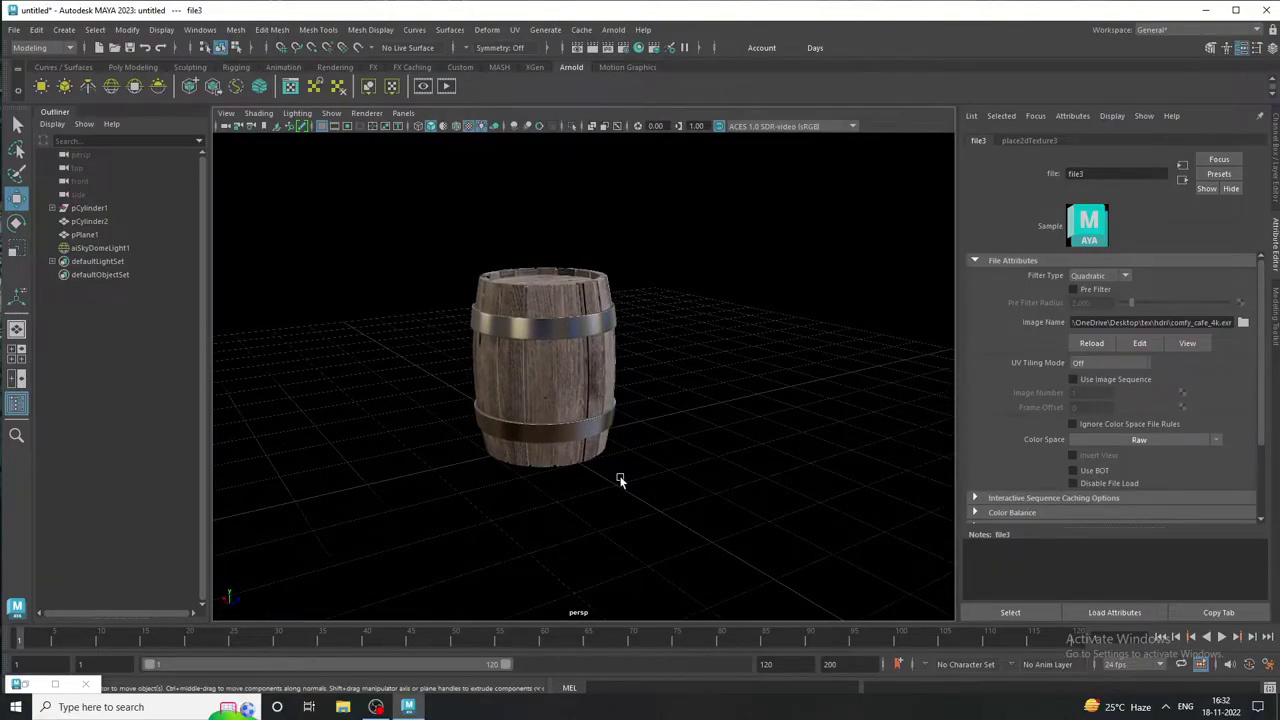
drag(400, 243, 663, 494)
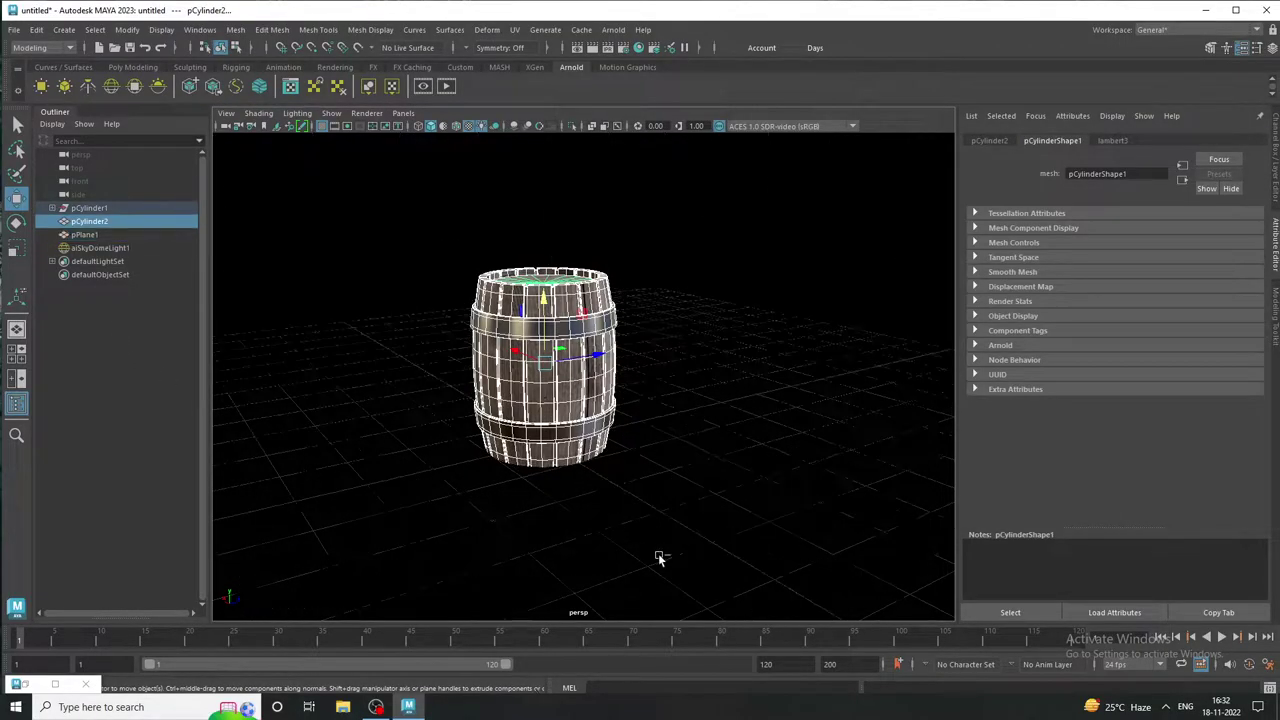
Group the barrel, duplicate the group, and rotate the copy 90 degrees in Z
click(37, 33)
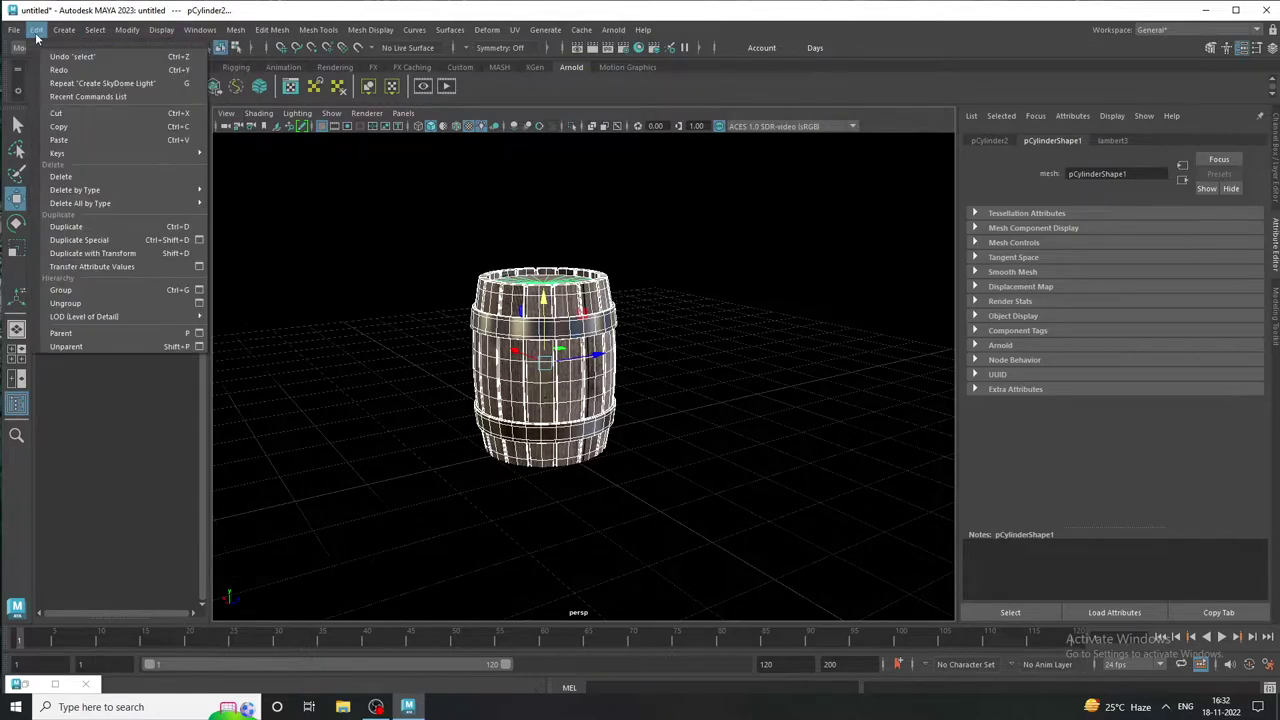
click(78, 288)
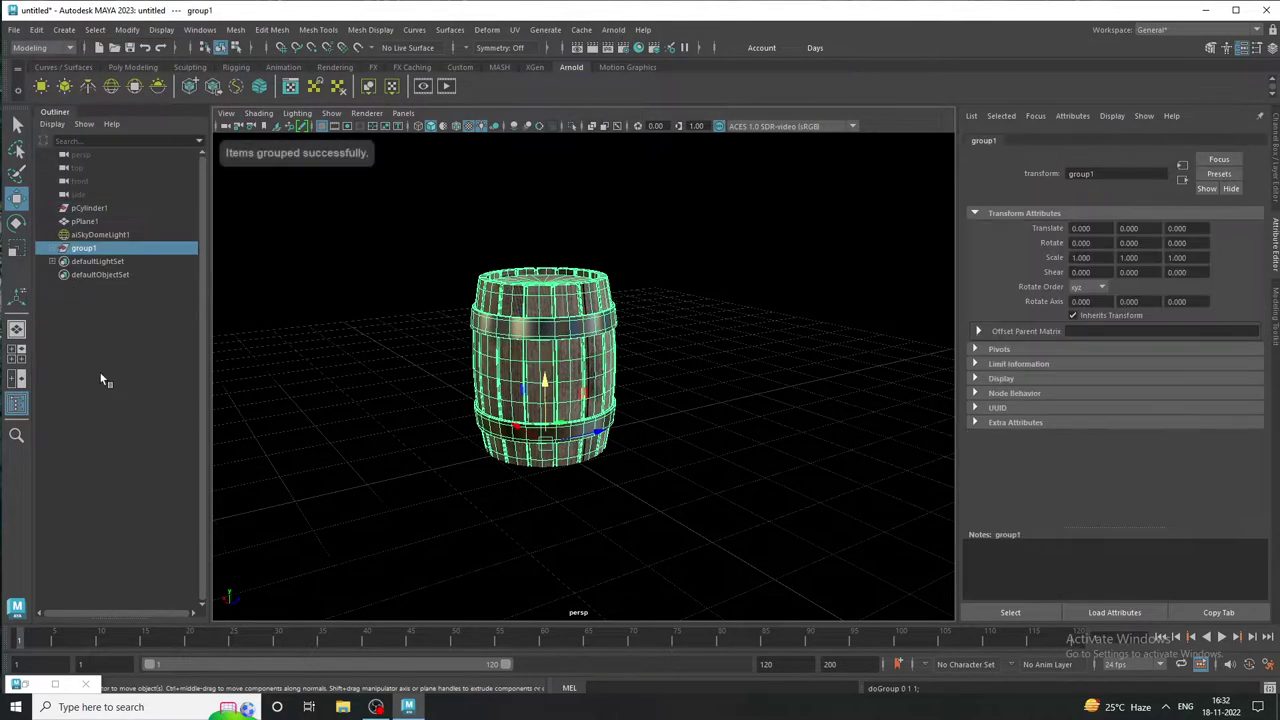
click(80, 250)
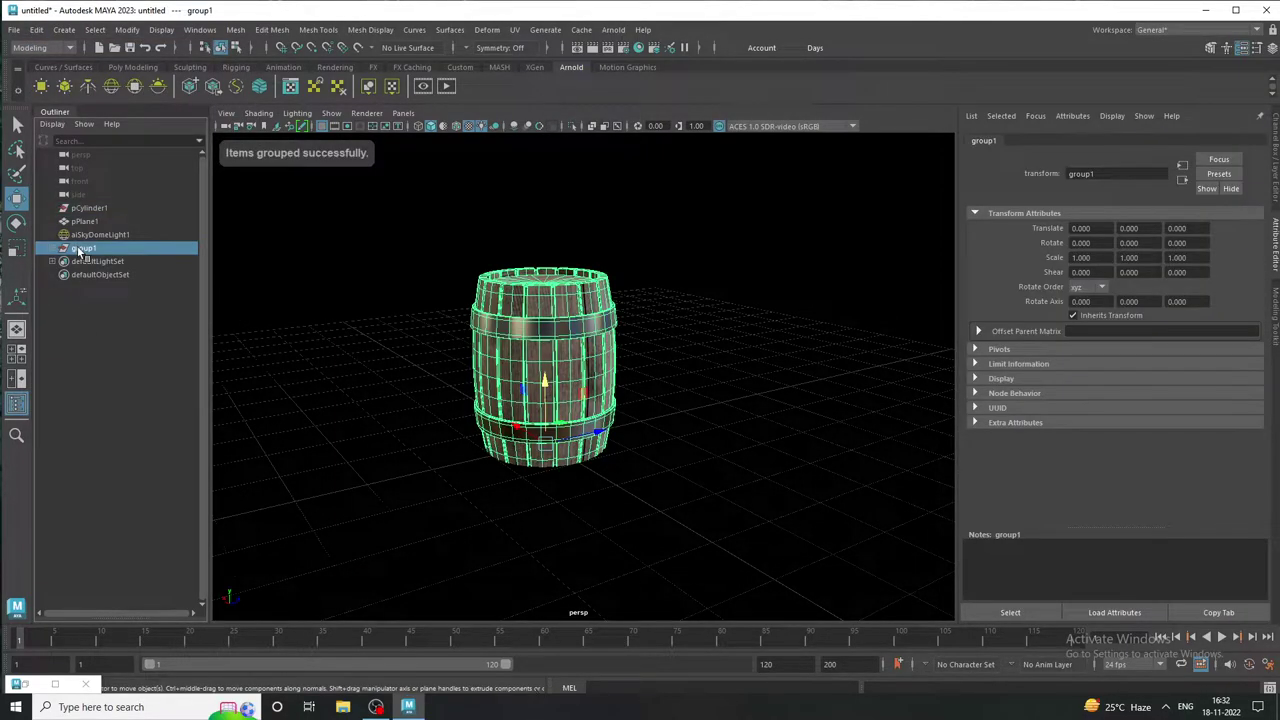
key(ctrl+d)
drag(595, 435, 716, 449)
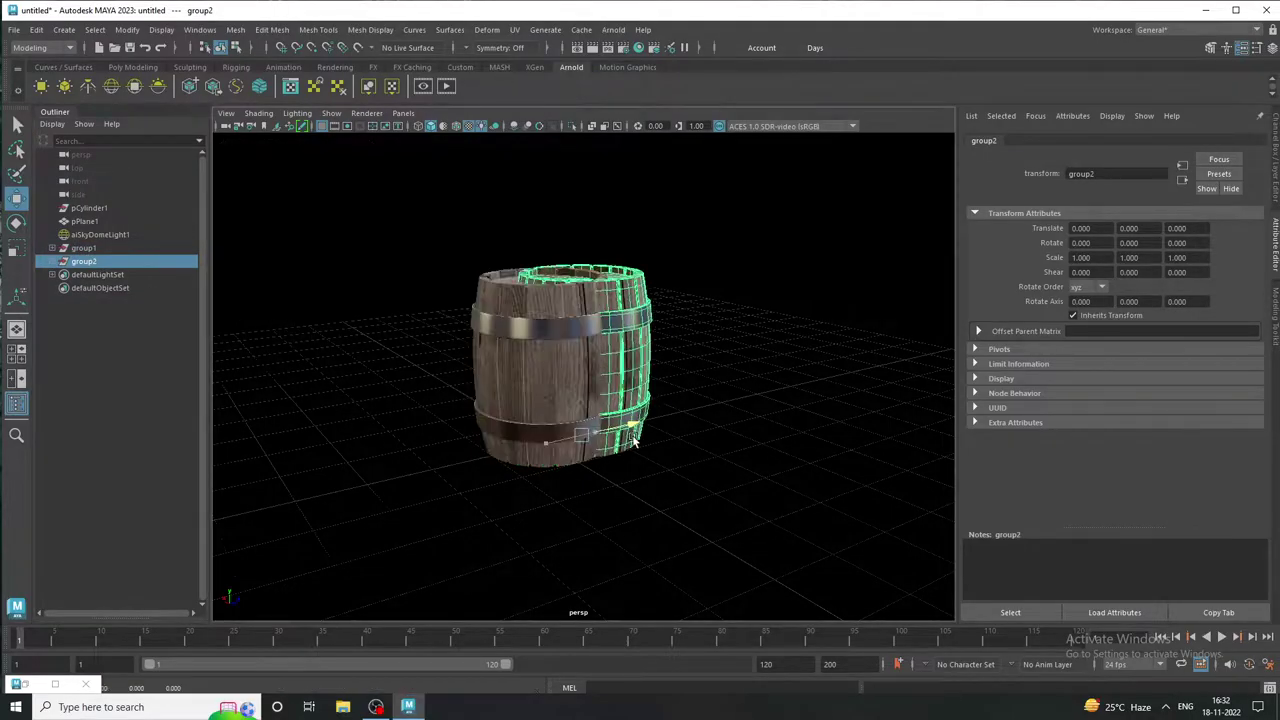
key(e)
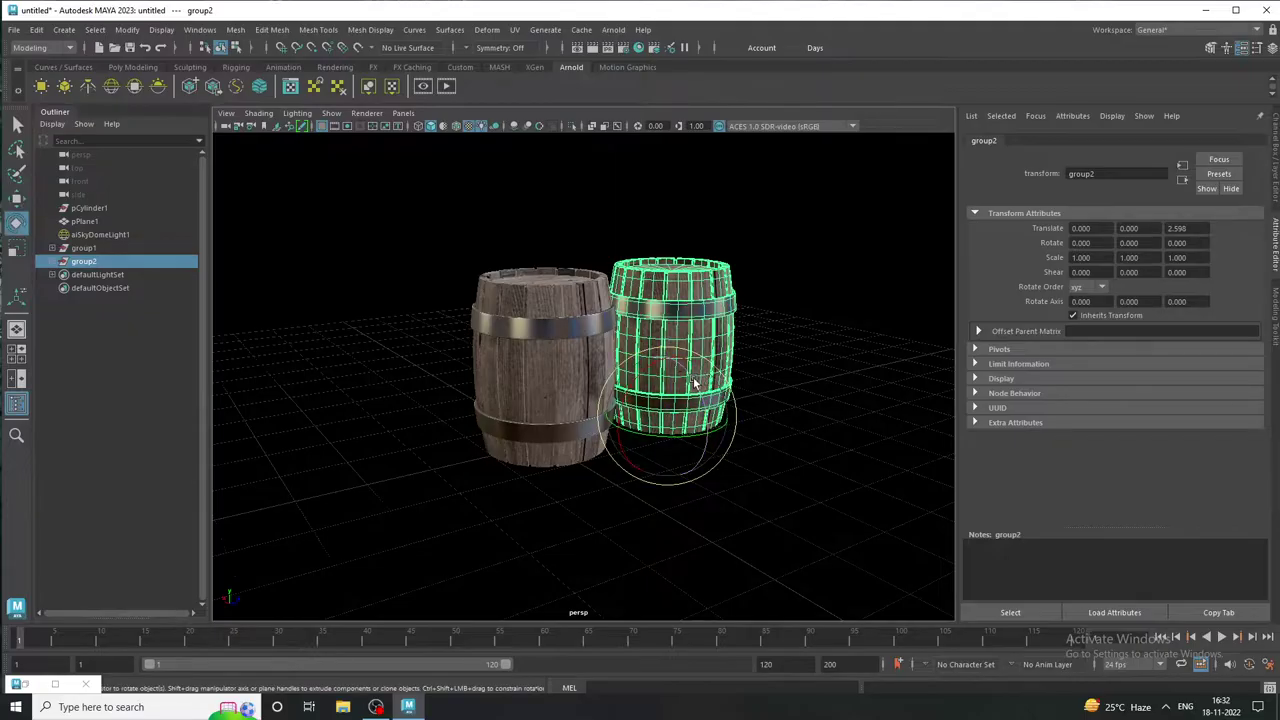
drag(696, 382, 716, 438)
key(ctrl+a)
double_click(1240, 205)
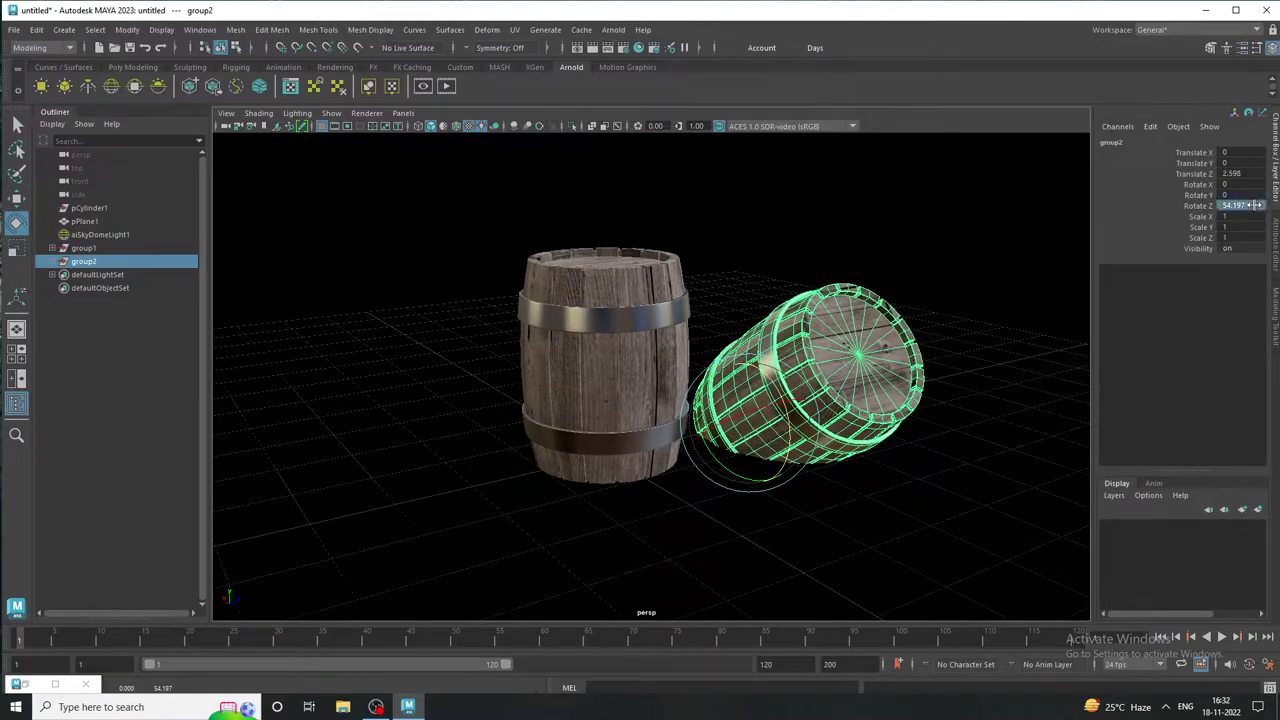
text(90)
key(Return)
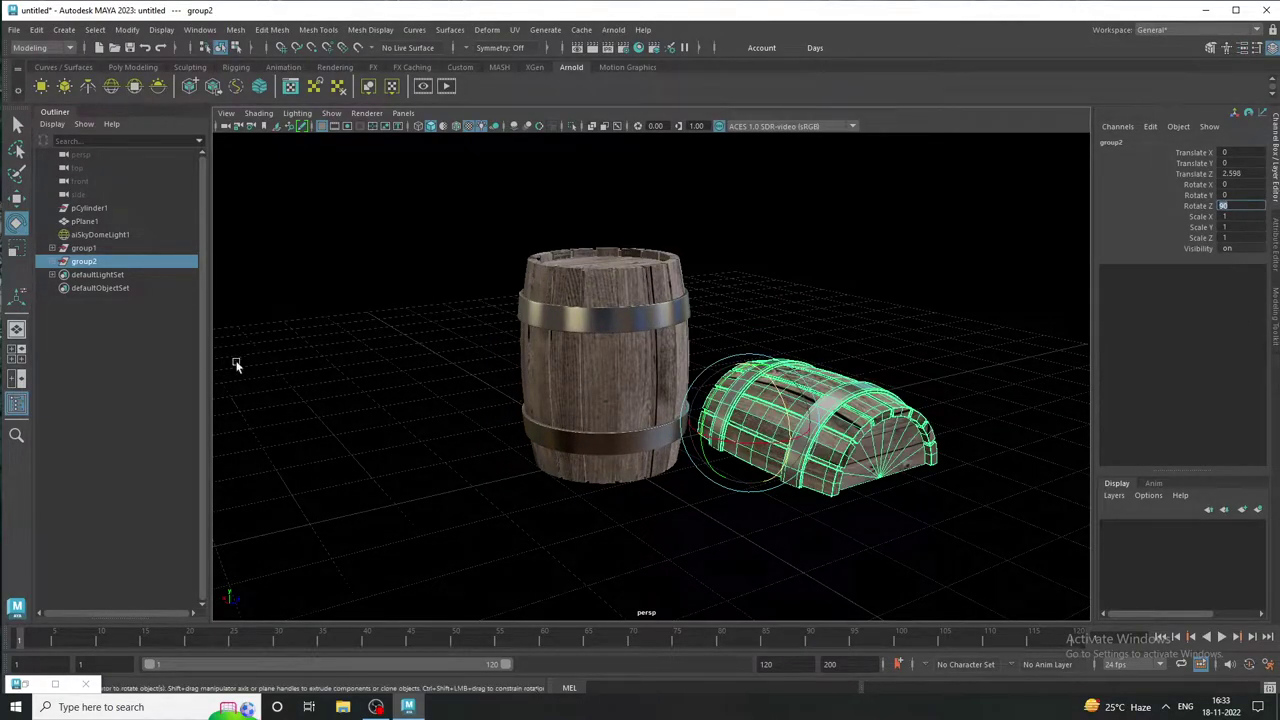
Raise, tilt and nudge the lying barrel copy into place beside the upright barrel
click(117, 349)
click(84, 261)
key(w)
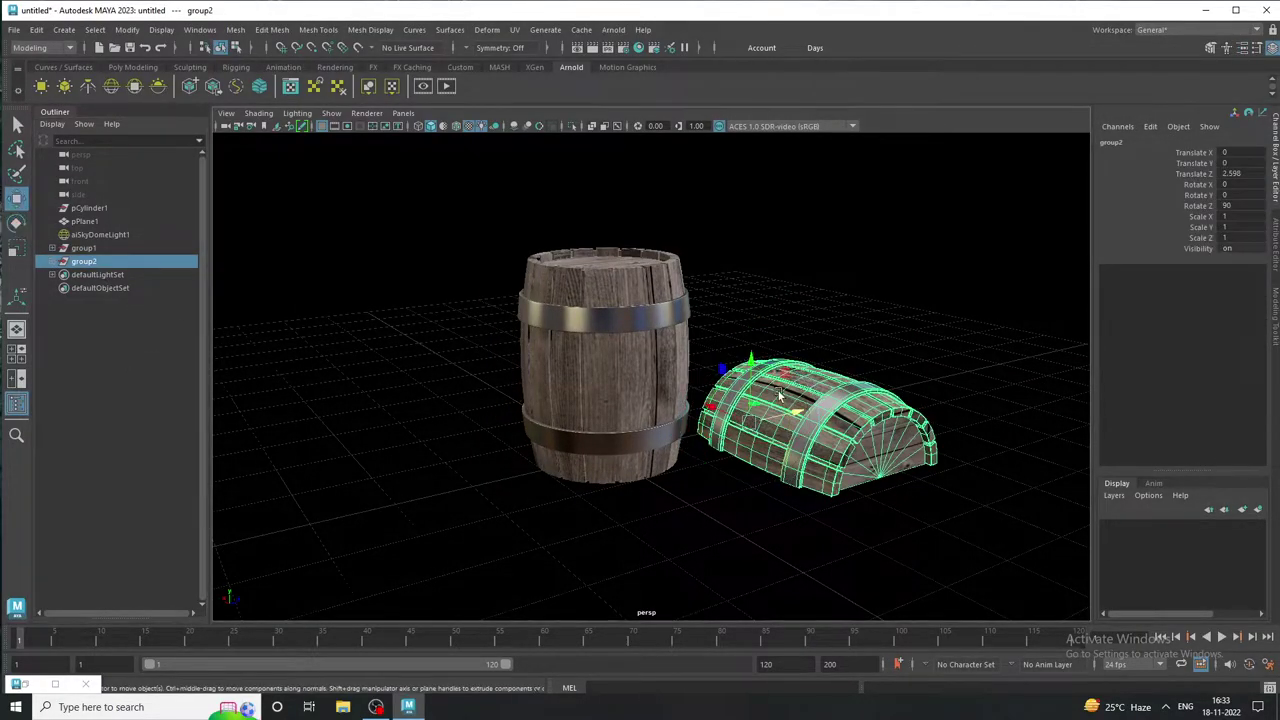
mouse_move(752, 365)
mouse_down()
mouse_move(753, 308)
mouse_move(753, 330)
mouse_up()
key(e)
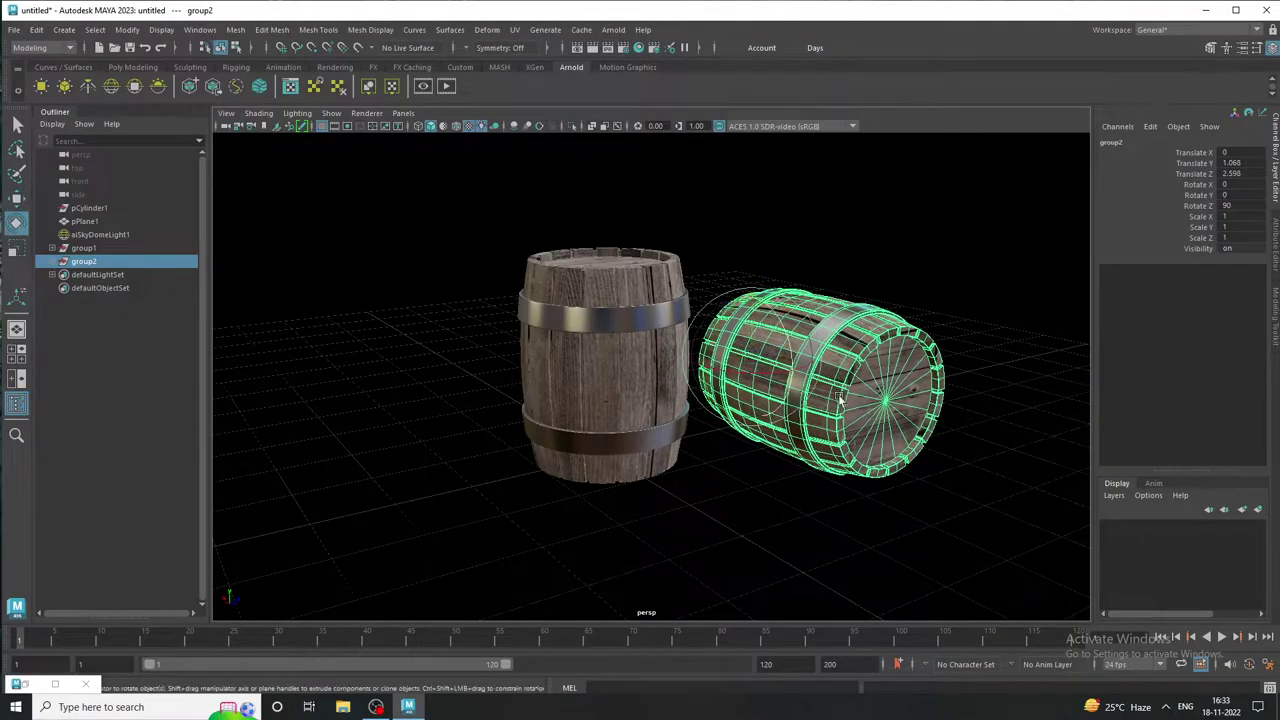
drag(800, 385, 792, 366)
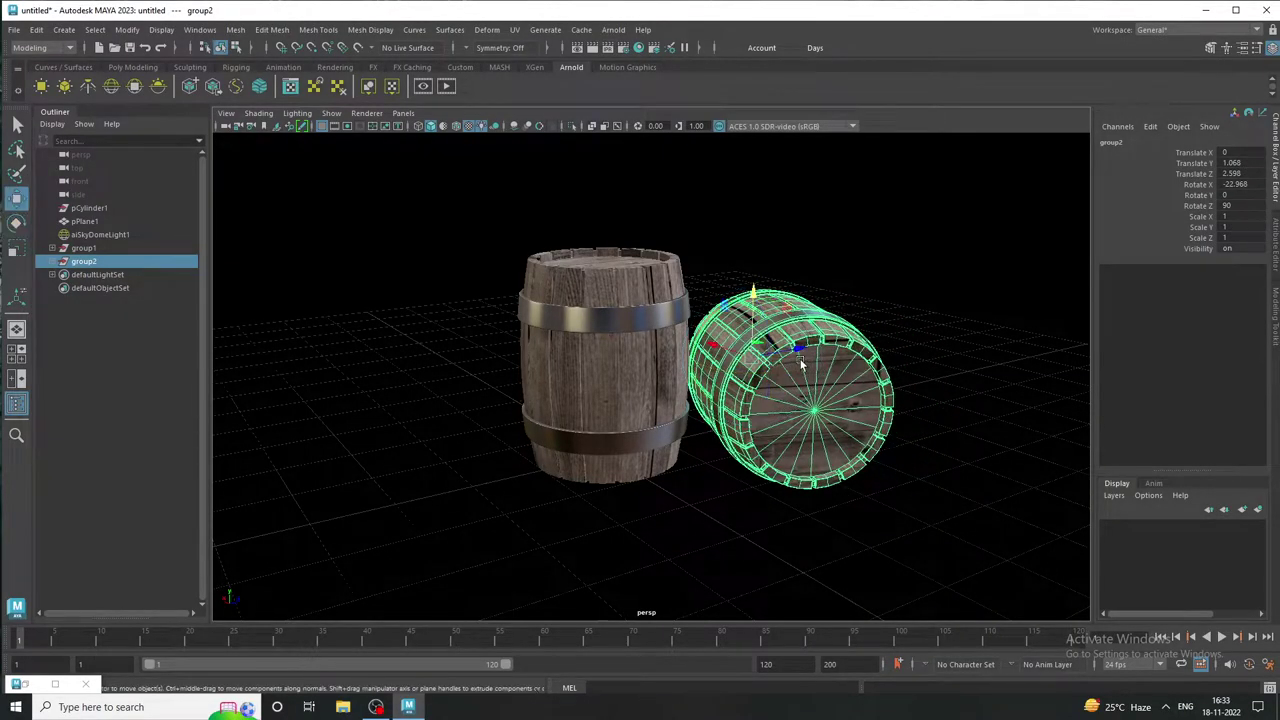
key(w)
click(808, 362)
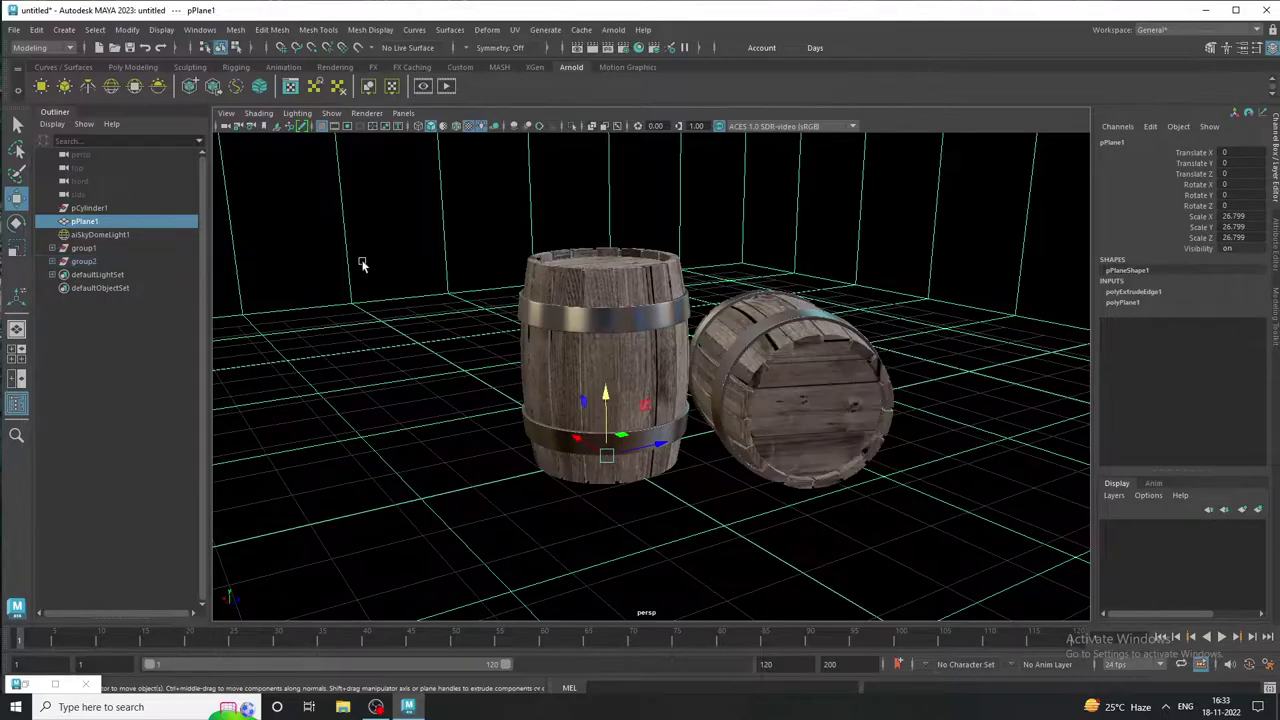
click(100, 261)
drag(780, 352, 792, 366)
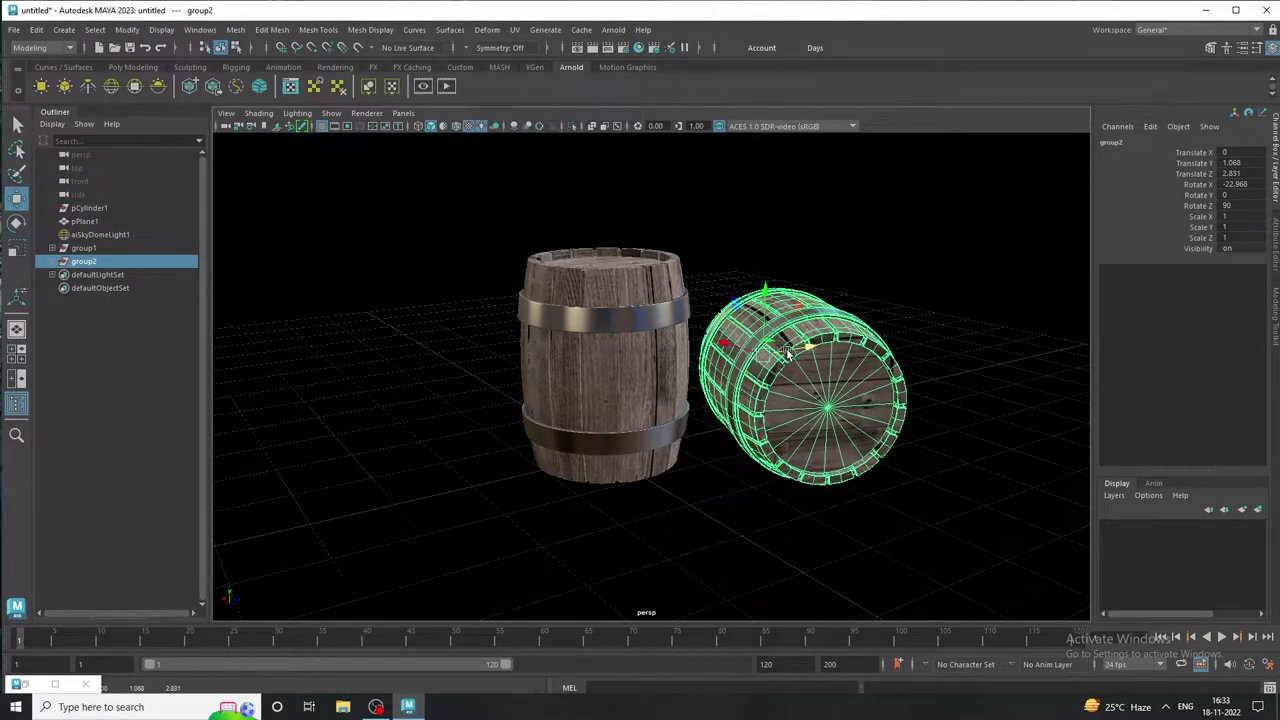
Duplicate the lying barrel and position the third barrel at the front-left
key(ctrl+d)
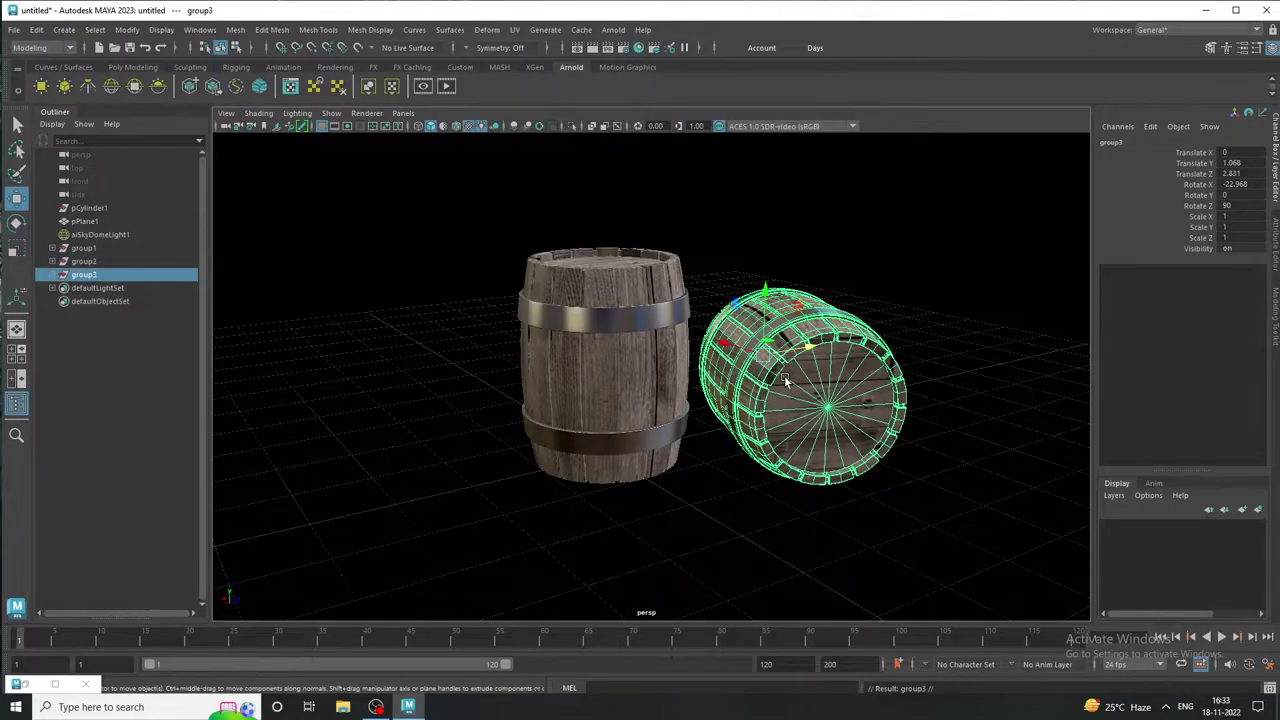
mouse_move(808, 353)
mouse_down()
mouse_move(548, 440)
mouse_move(422, 435)
mouse_move(464, 475)
mouse_move(496, 401)
mouse_up()
key(e)
key(w)
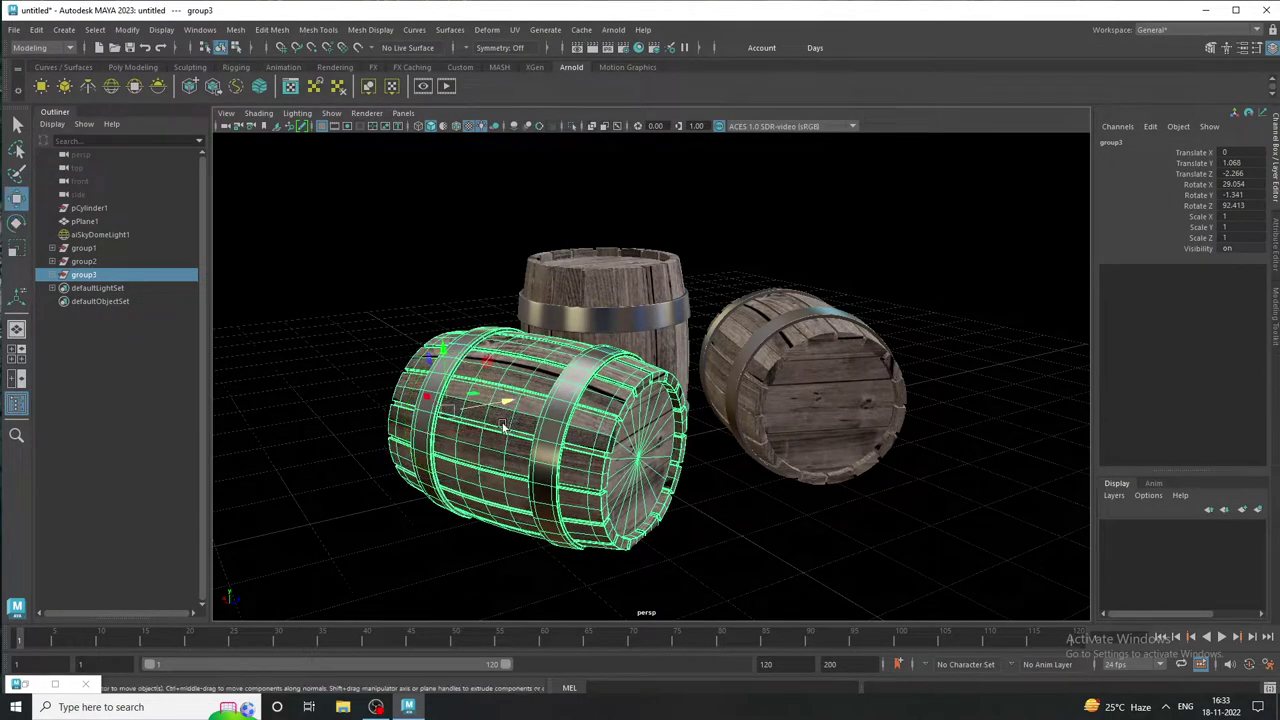
drag(432, 405, 318, 398)
click(808, 543)
mouse_move(808, 543)
alt+mouse_down()
mouse_move(650, 512)
mouse_move(717, 546)
mouse_move(729, 525)
alt+mouse_up()
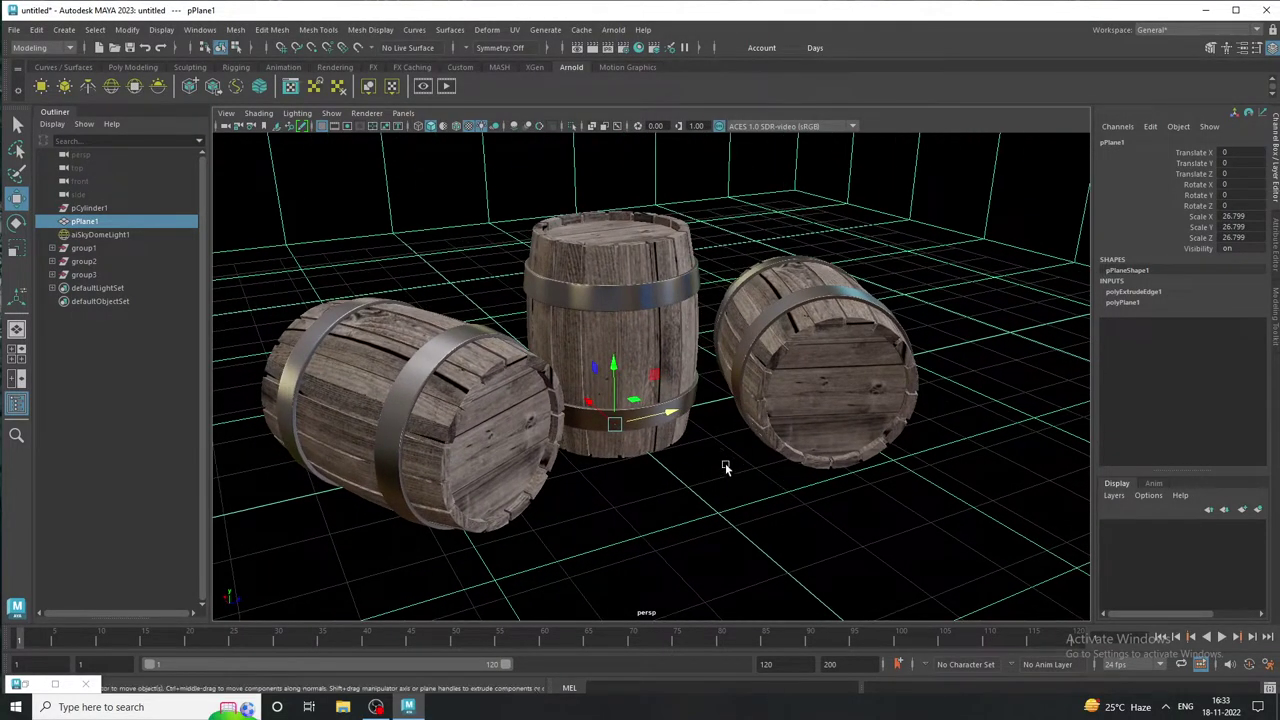
click(638, 320)
click(593, 318)
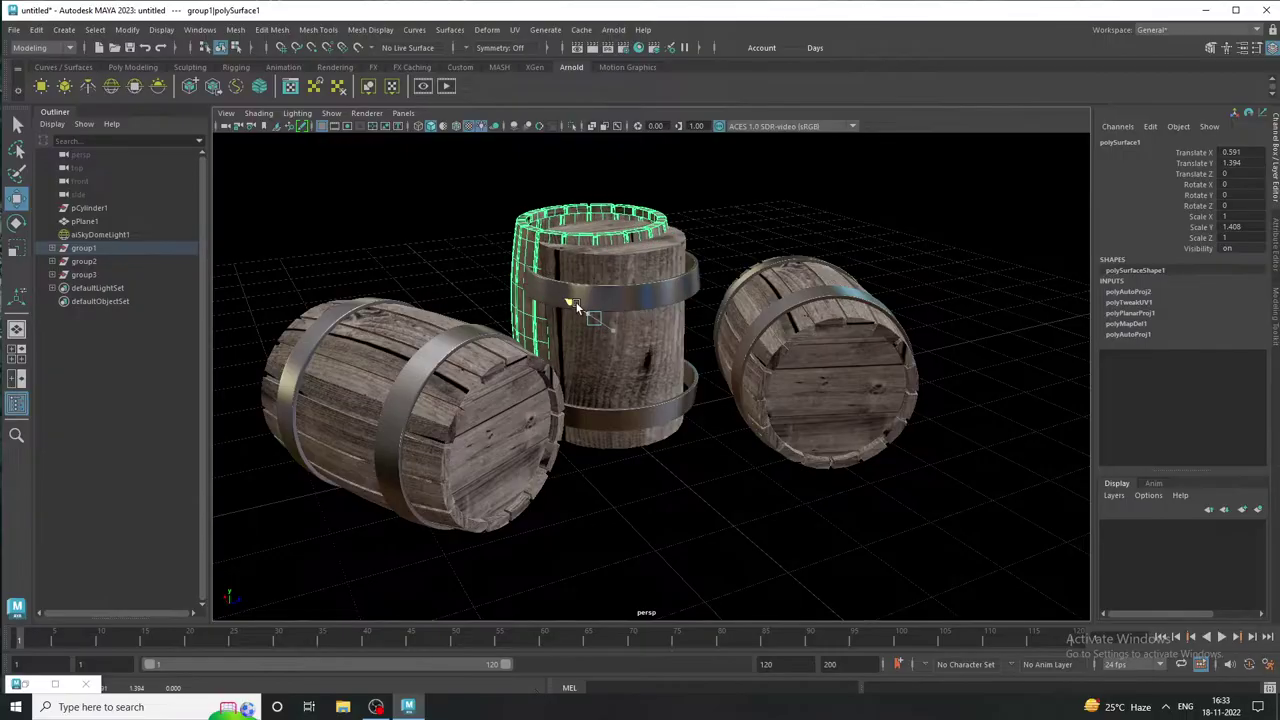
click(580, 307)
click(718, 486)
mouse_move(718, 486)
alt+mouse_down()
mouse_move(782, 523)
mouse_move(773, 493)
mouse_move(734, 463)
mouse_move(748, 471)
alt+mouse_up()
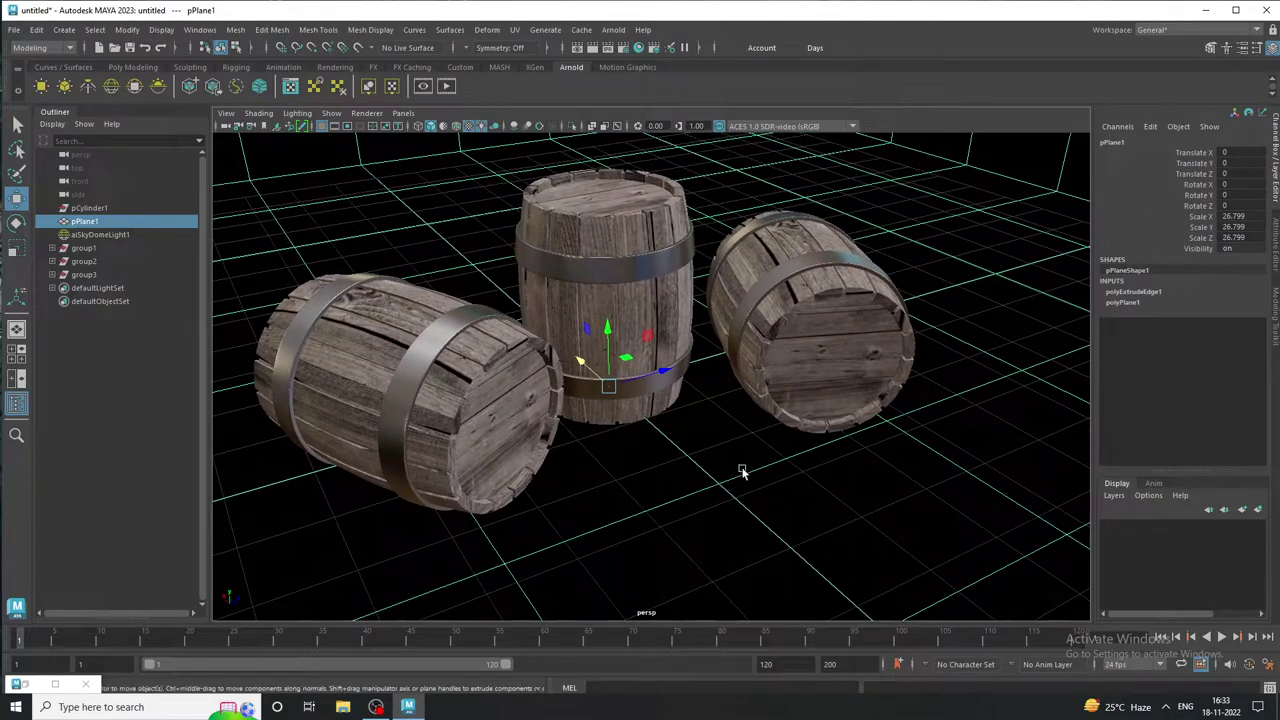
Set the render image size to Width 1920 and Height 1080
click(639, 48)
scroll(966, 462, down, 3)
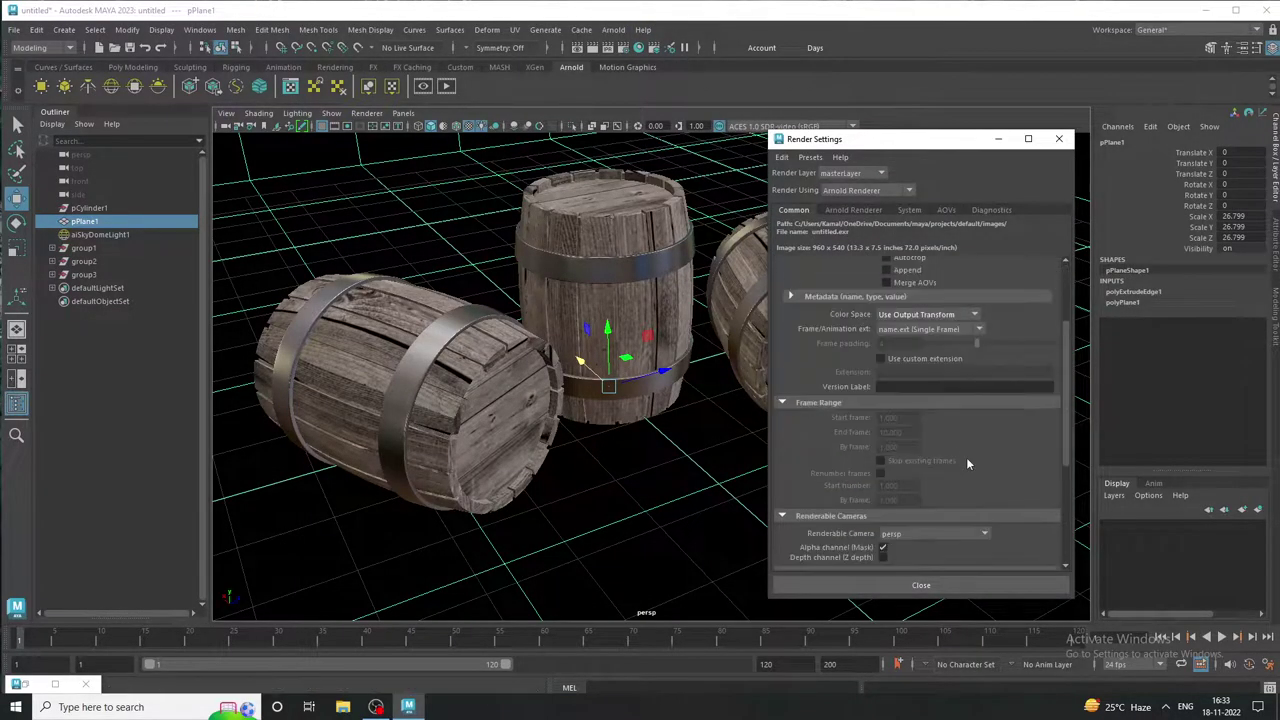
scroll(967, 480, down, 2)
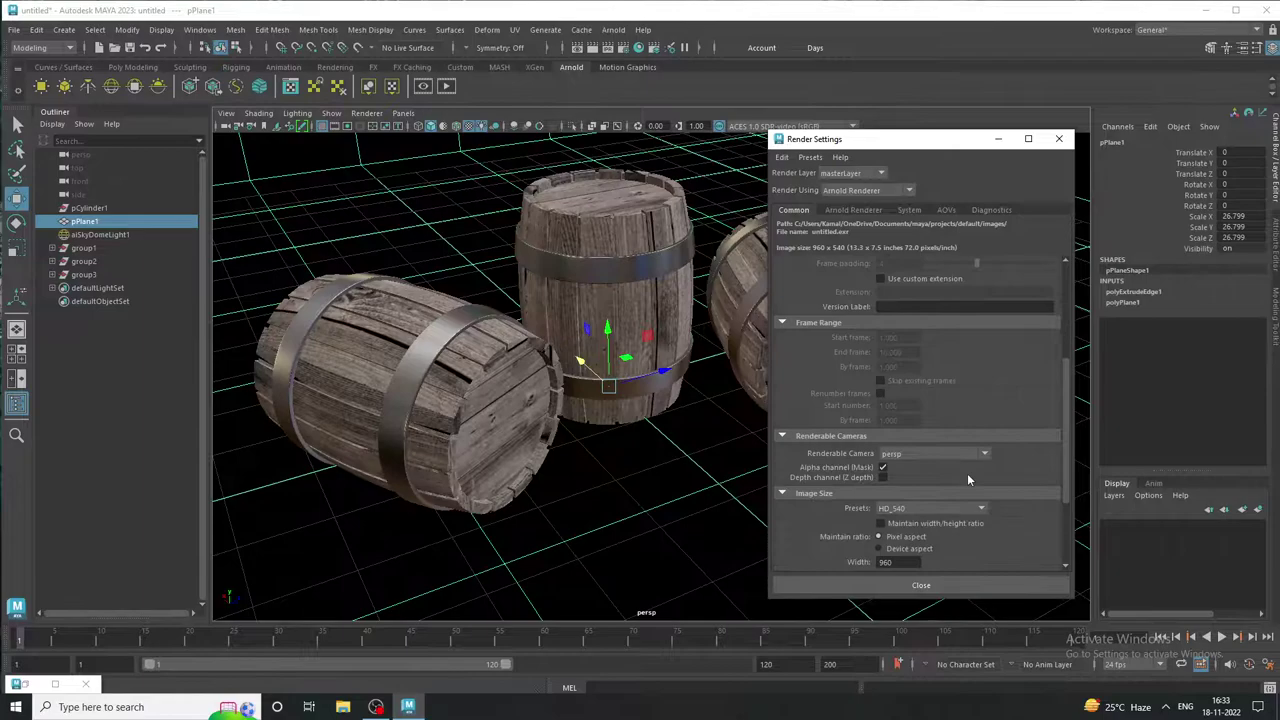
scroll(967, 480, down, 2)
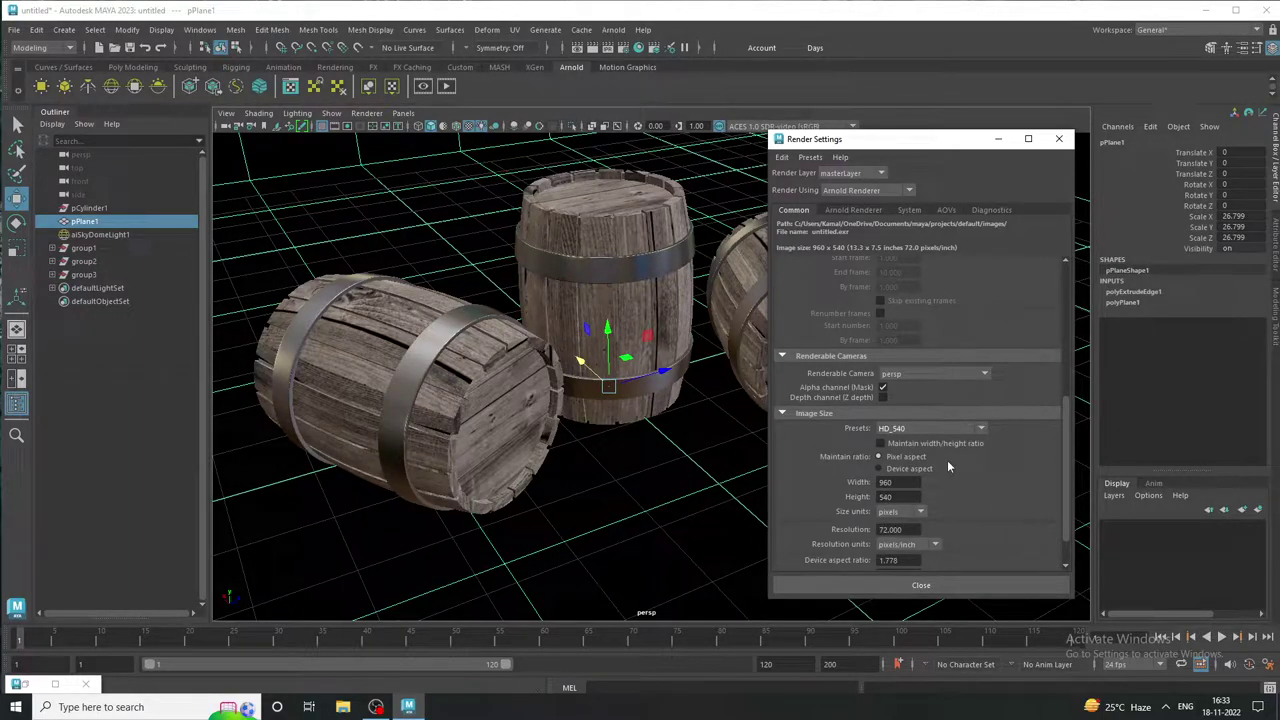
scroll(947, 463, down, 1)
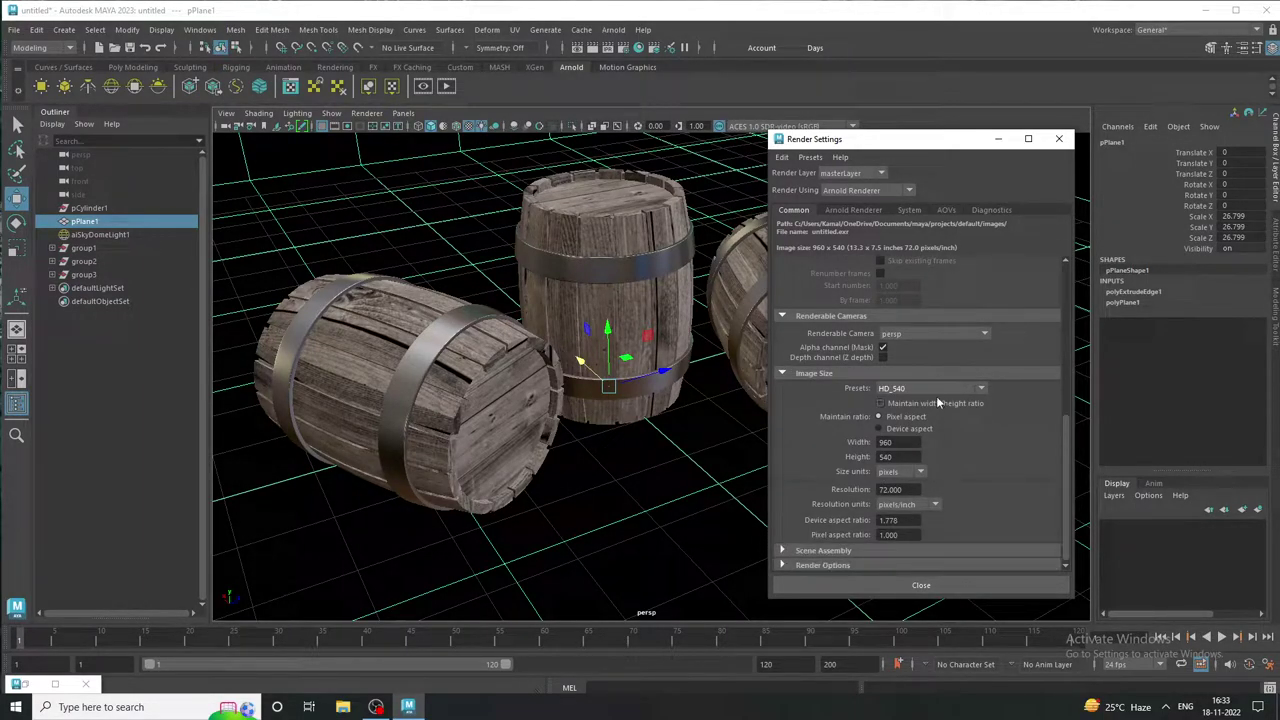
drag(896, 443, 843, 448)
text(0)
key(Tab)
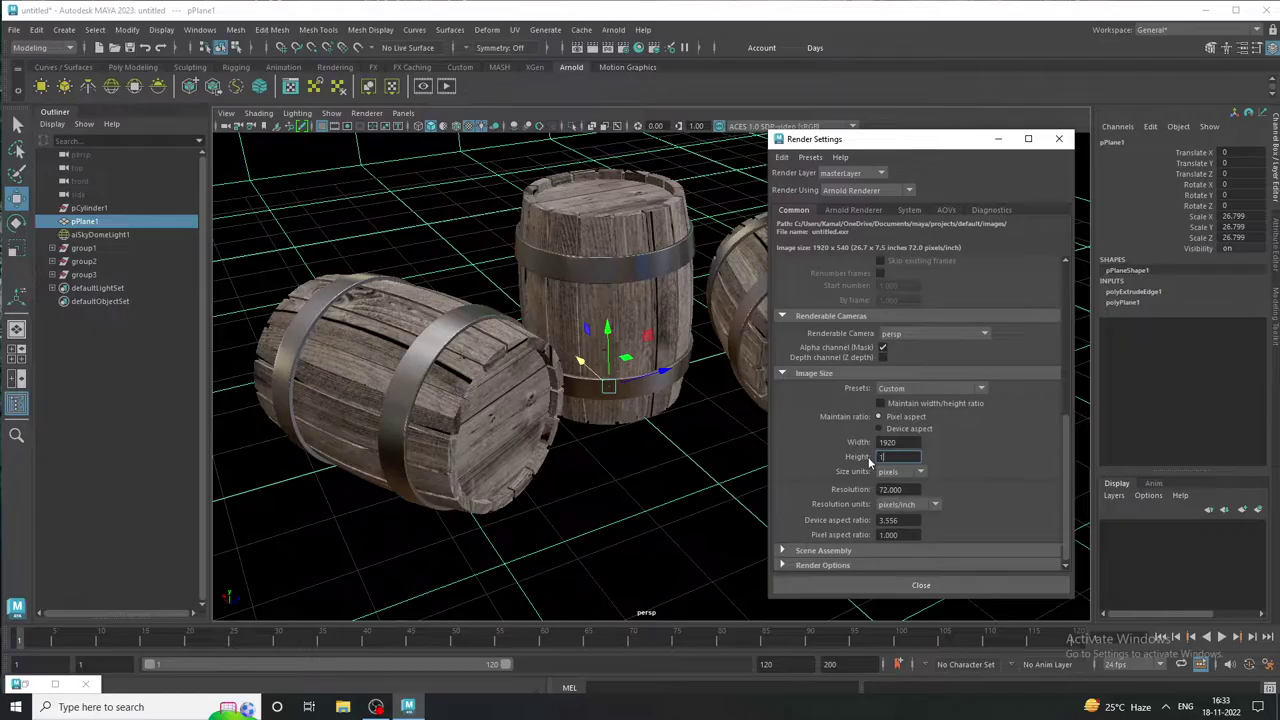
text(08)
key(Return)
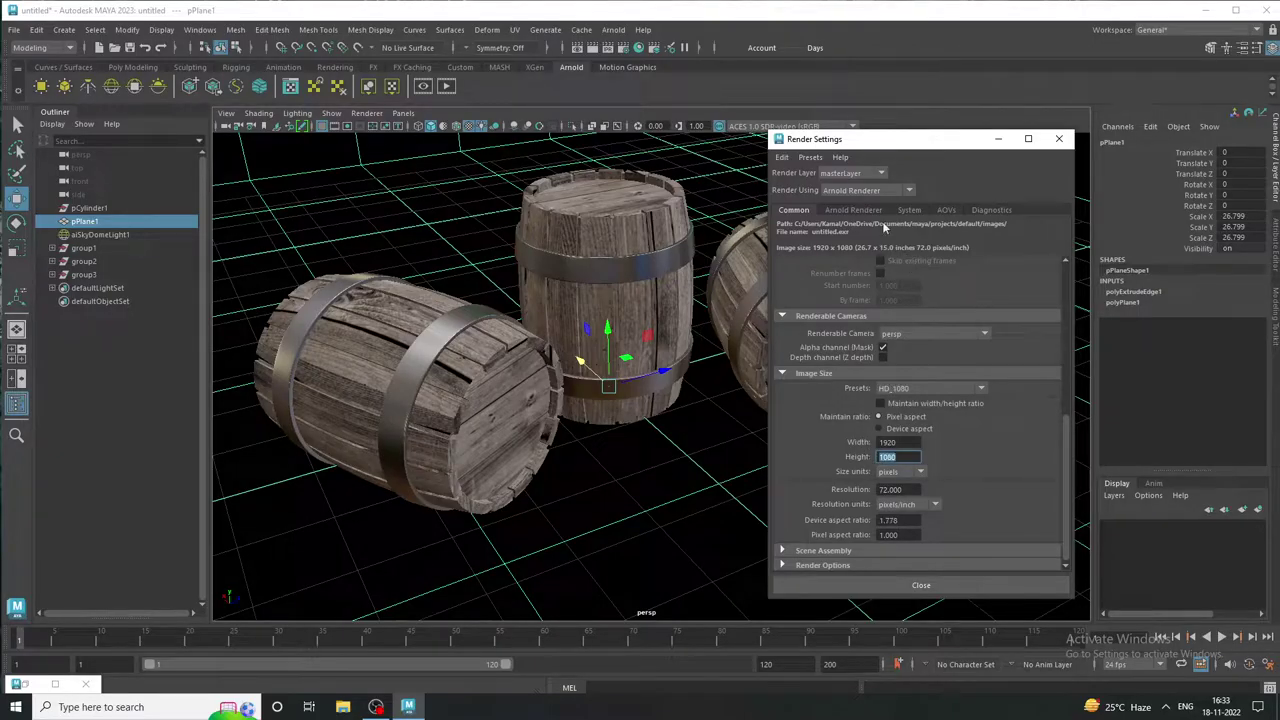
Set Arnold Camera (AA) samples to 2 and close Render Settings
click(860, 210)
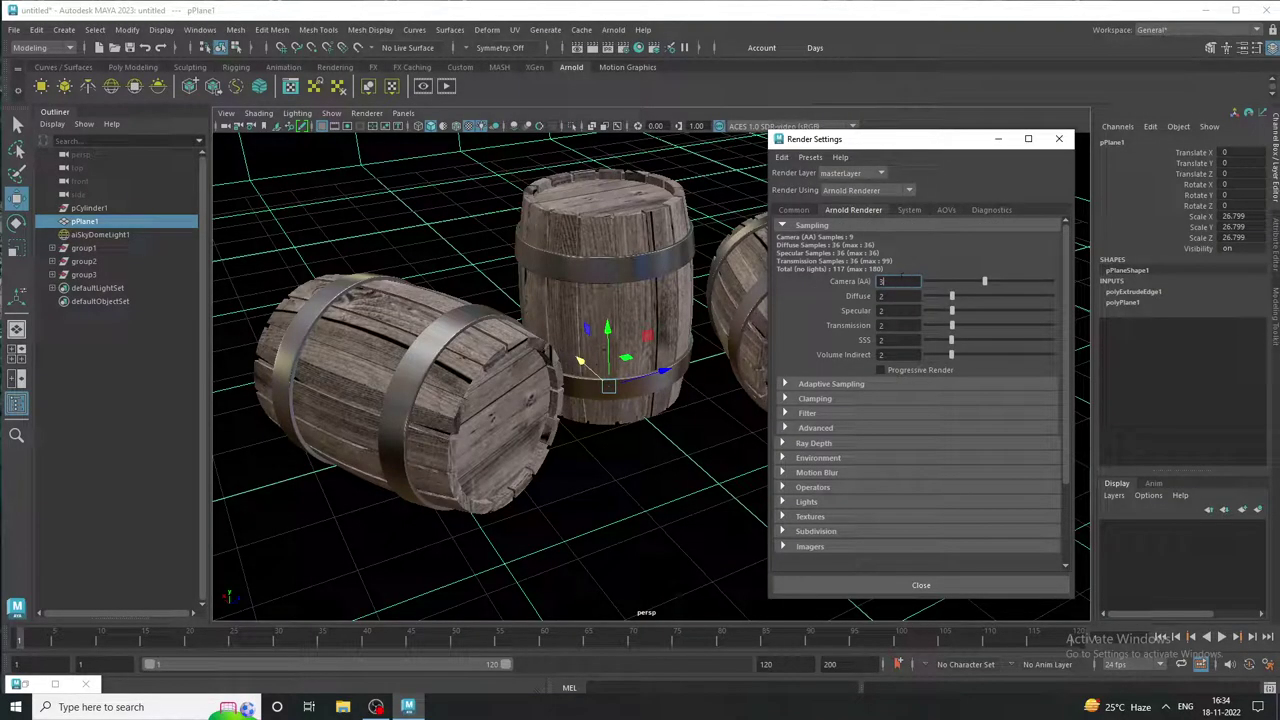
text(2)
key(Return)
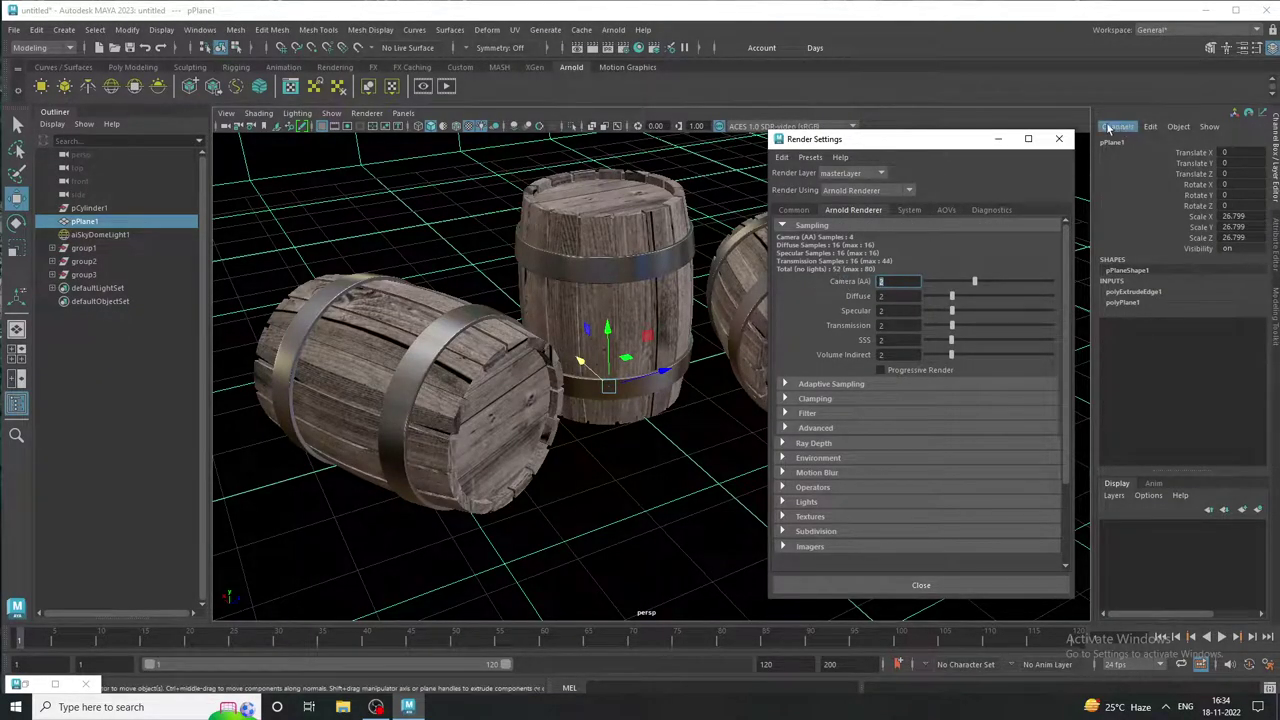
click(1060, 139)
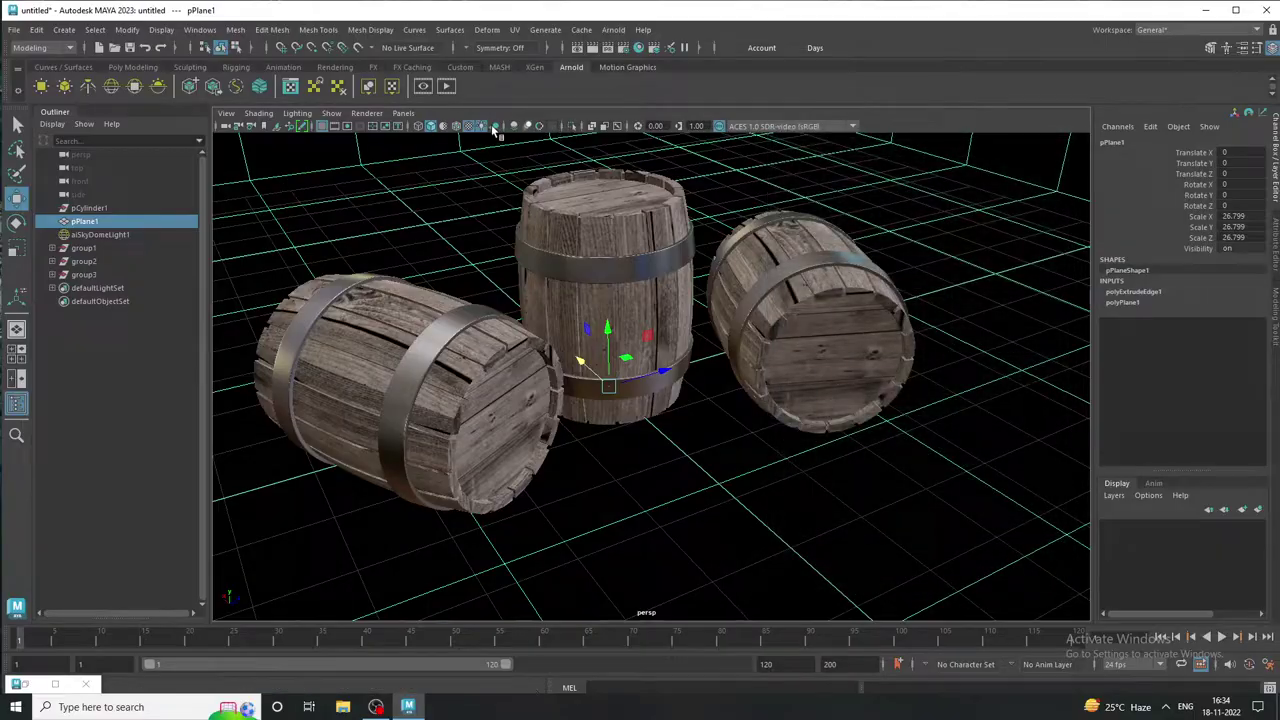
Turn on the Resolution Gate around the barrels and open Arnold's RenderView
click(347, 127)
alt+drag(615, 340, 665, 345)
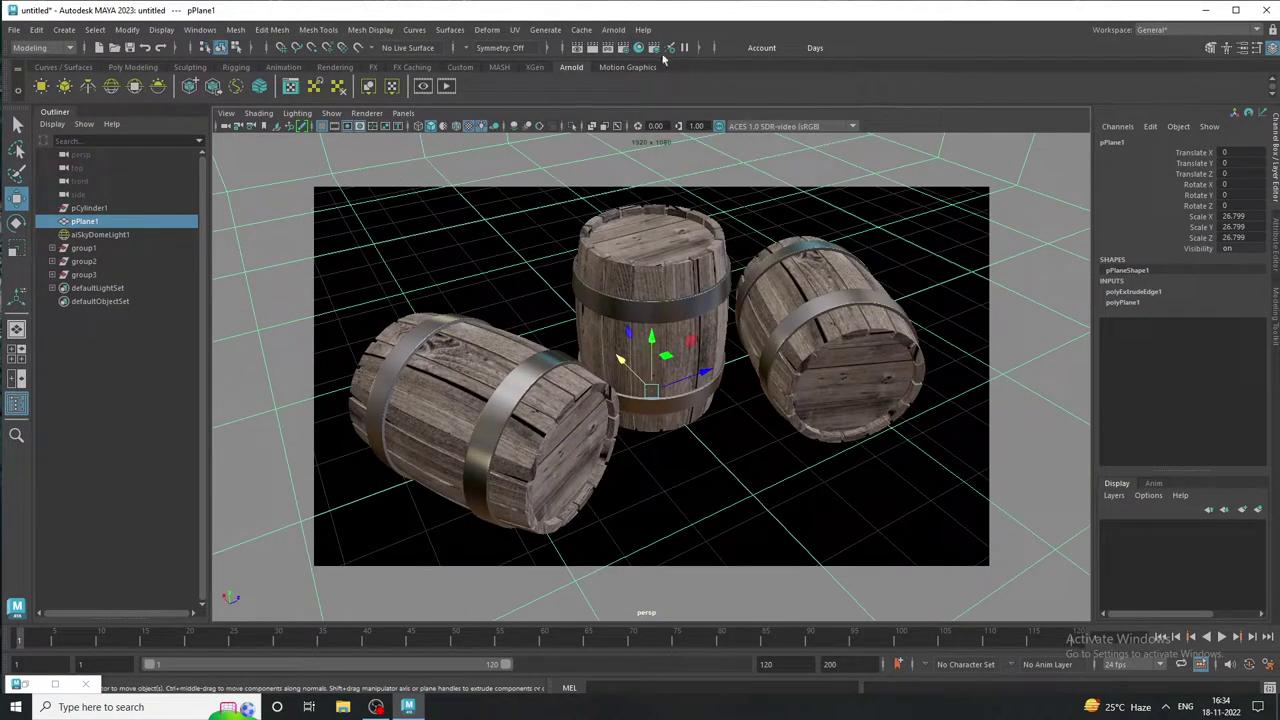
click(612, 29)
click(606, 64)
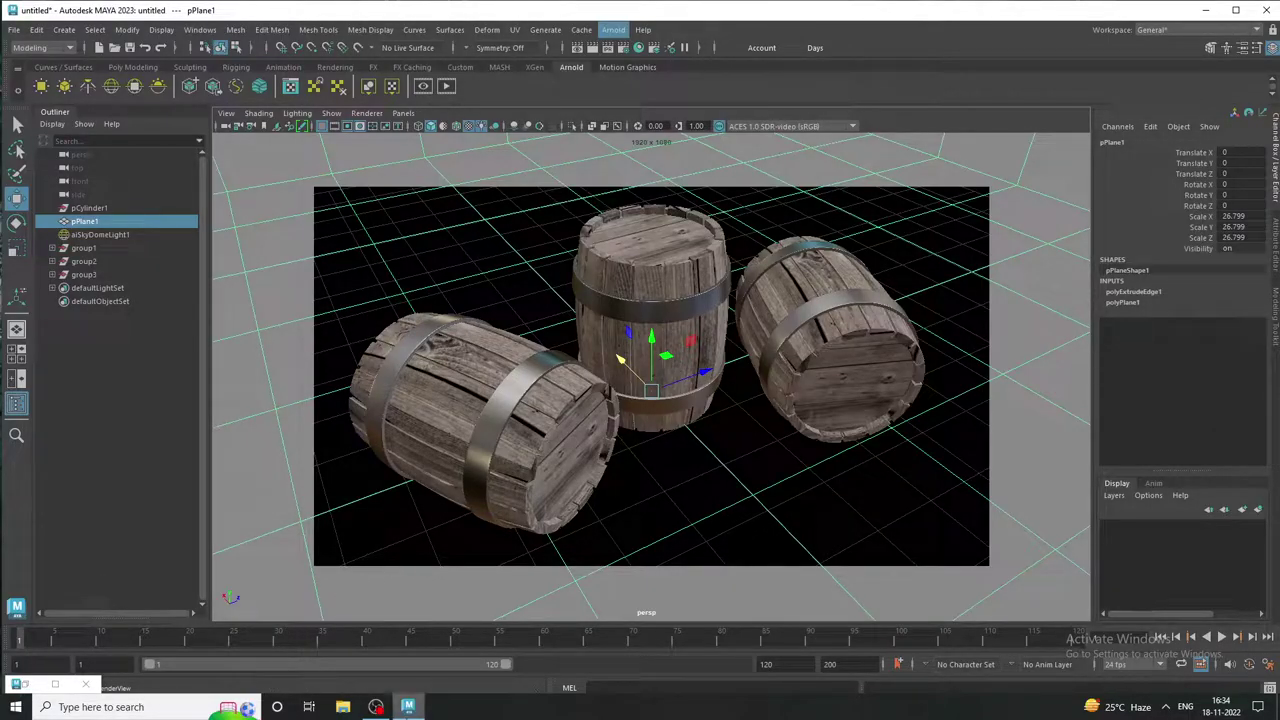
Check the OBS recording window, then minimise it back to Maya
click(376, 707)
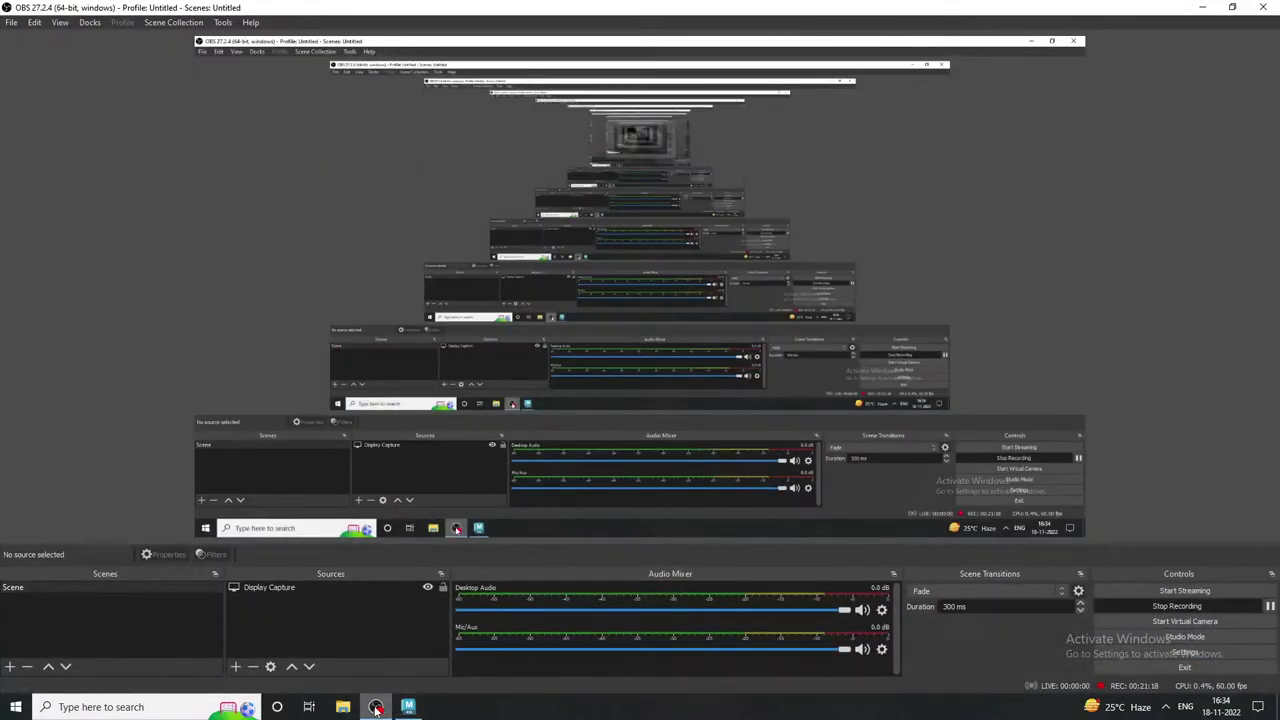
click(376, 707)
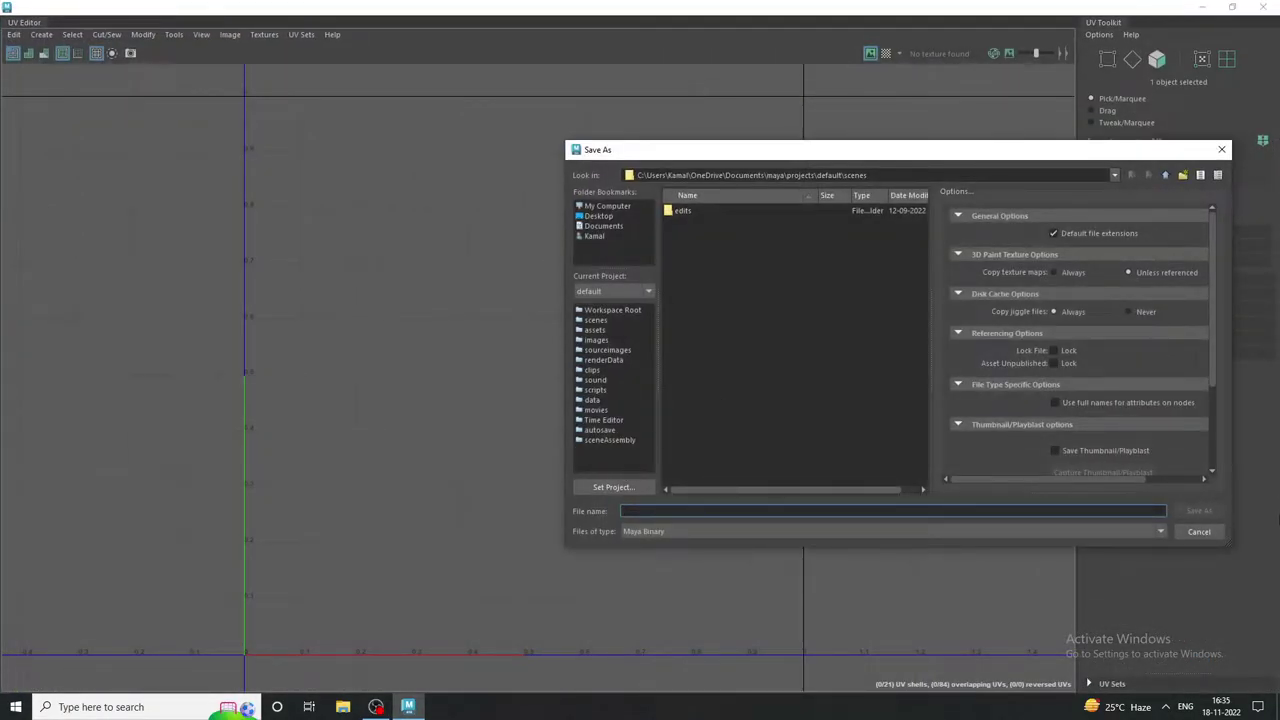
Cancel the Save As dialogs and close the UV Editor and old Arnold RenderView
click(1197, 531)
drag(943, 22, 1076, 126)
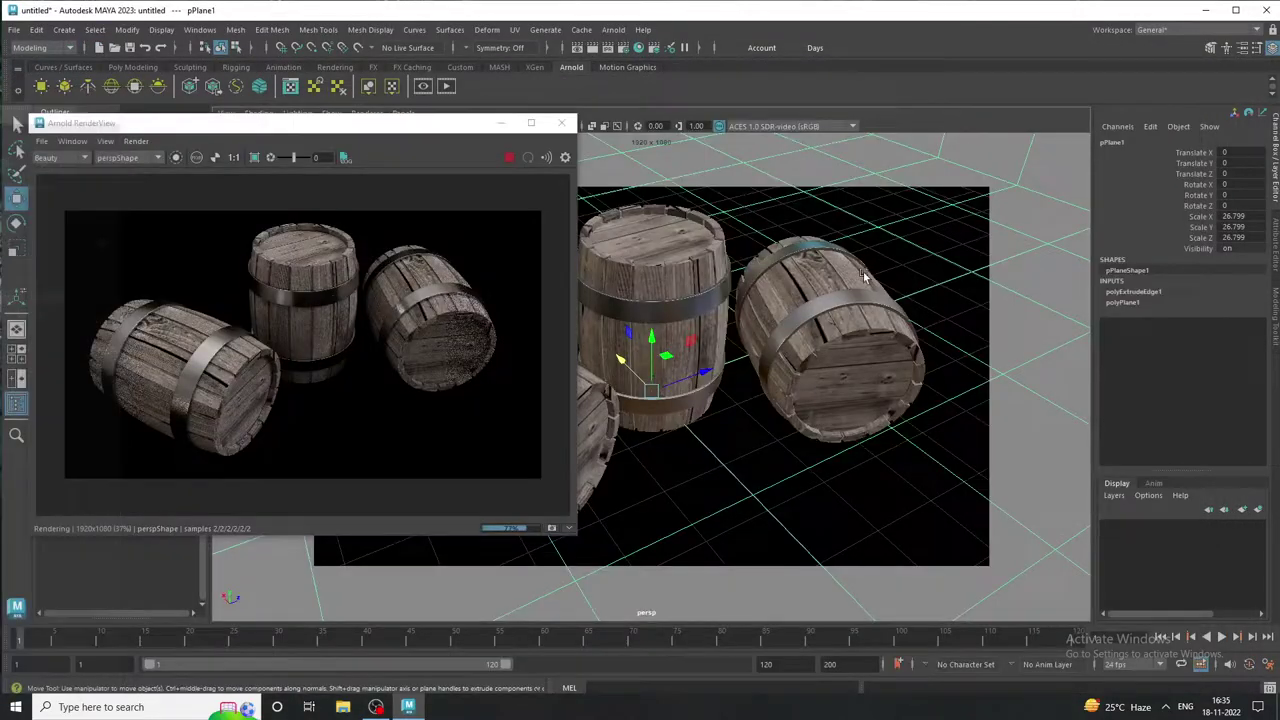
click(1184, 100)
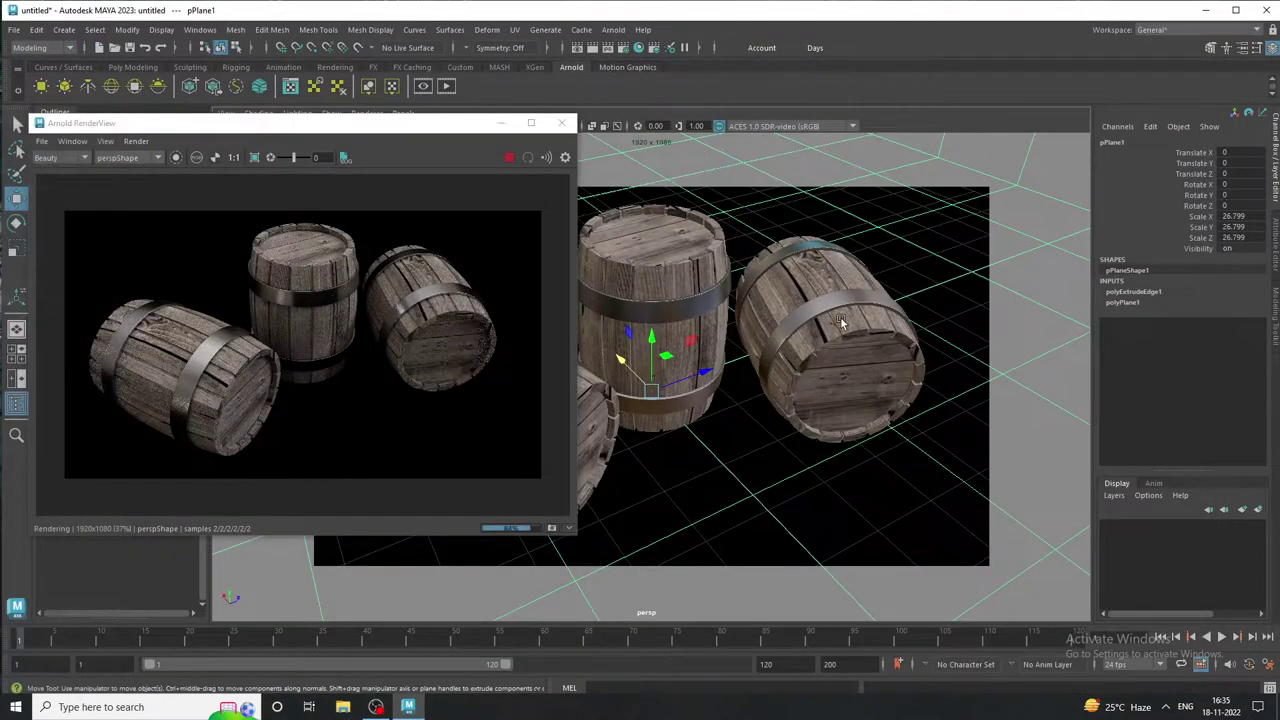
click(563, 125)
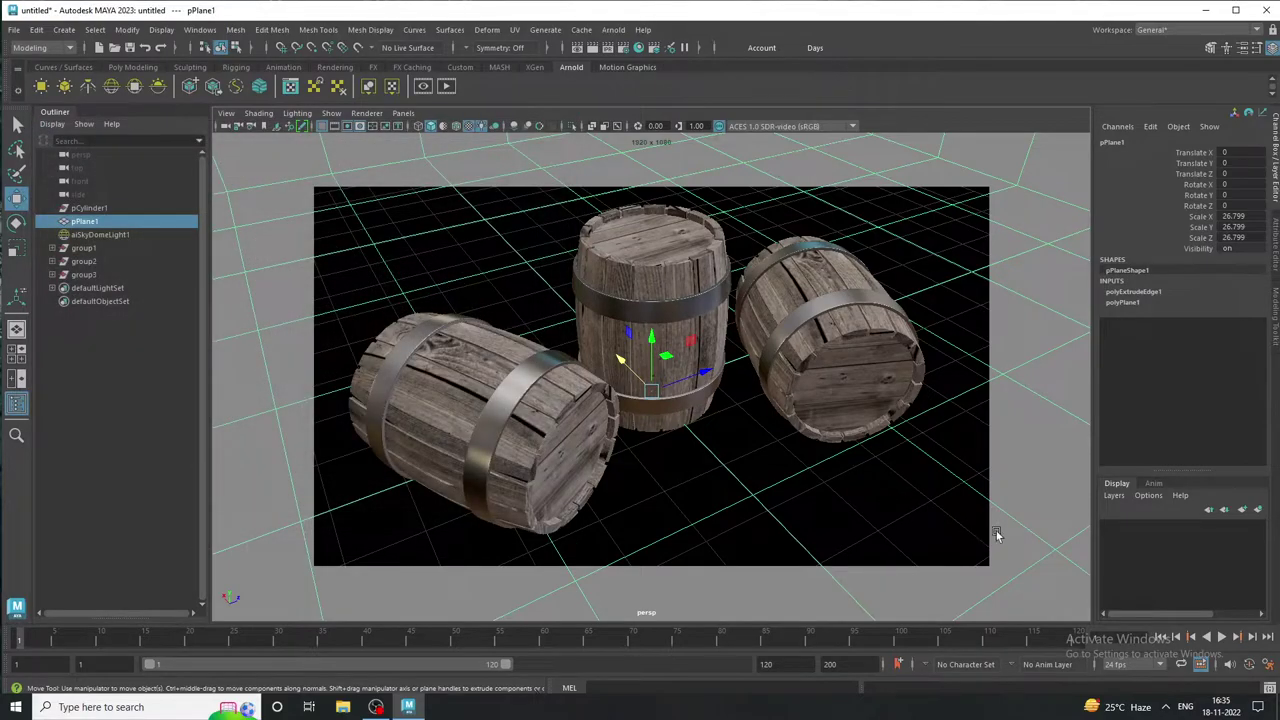
key(ctrl+s)
click(1199, 531)
key(q)
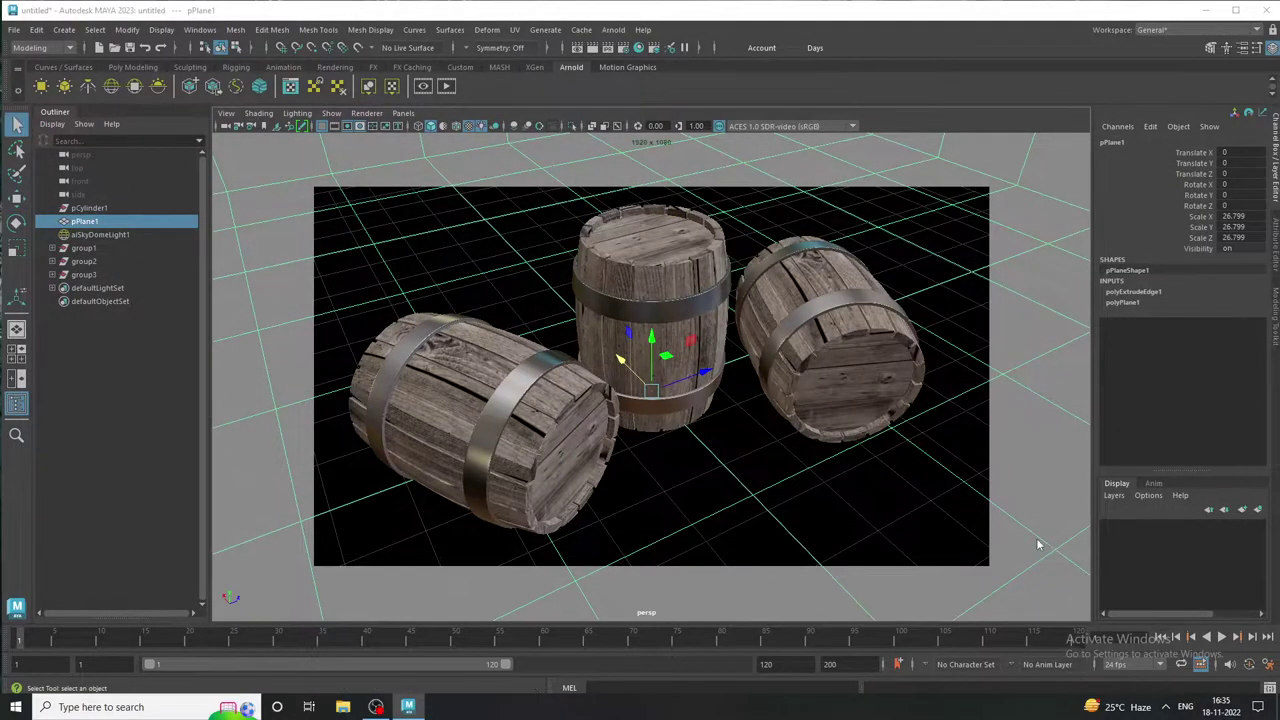
key(ctrl+s)
click(1199, 531)
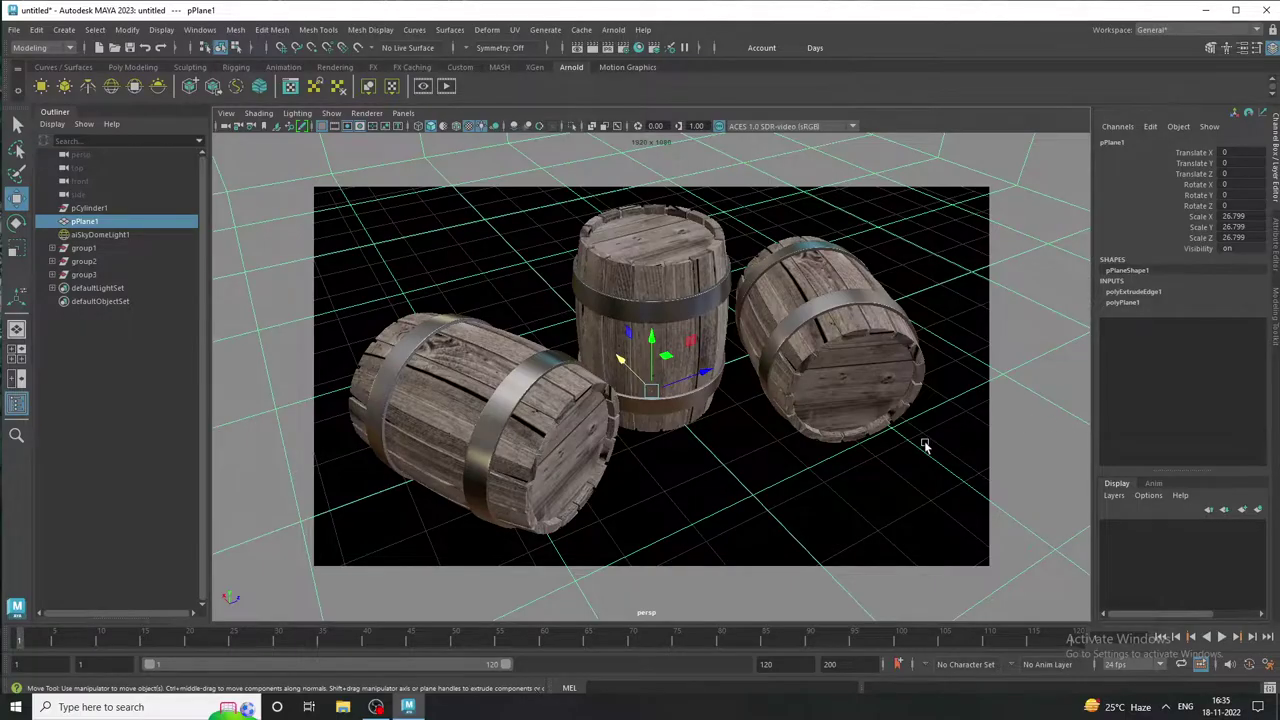
Start a new Arnold render of the three barrels
alt+drag(926, 443, 917, 441)
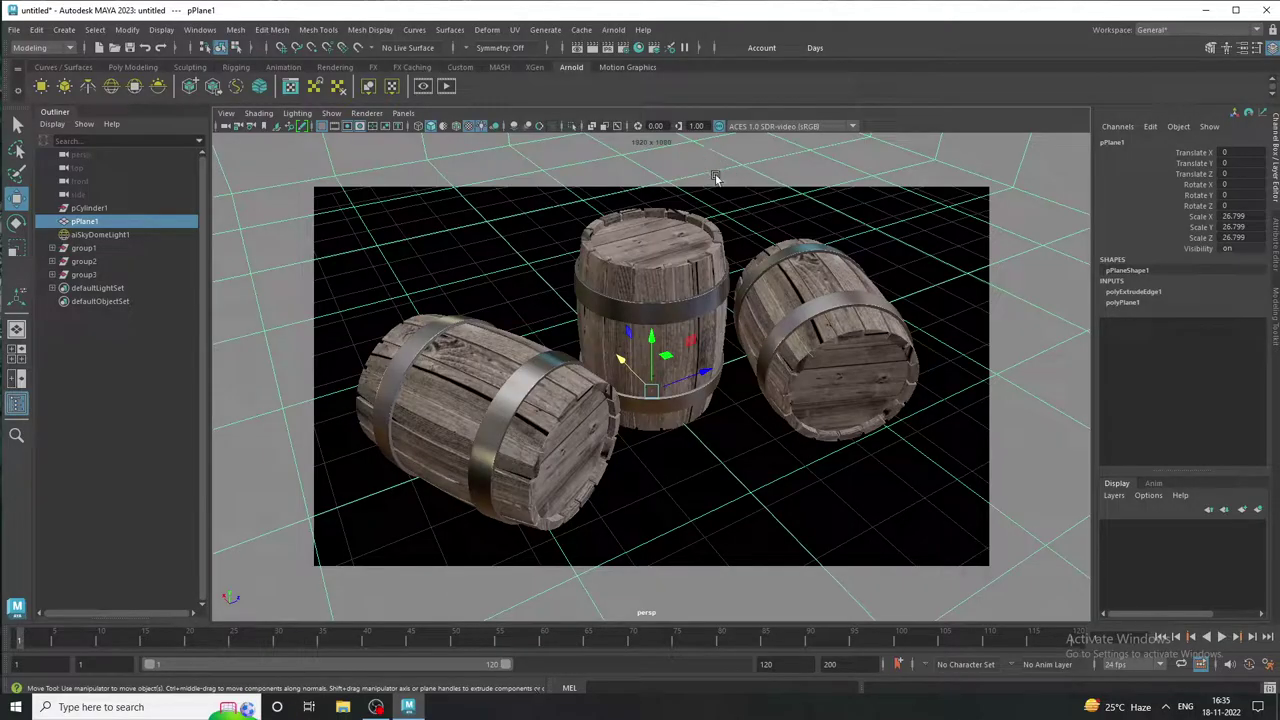
click(614, 30)
click(627, 56)
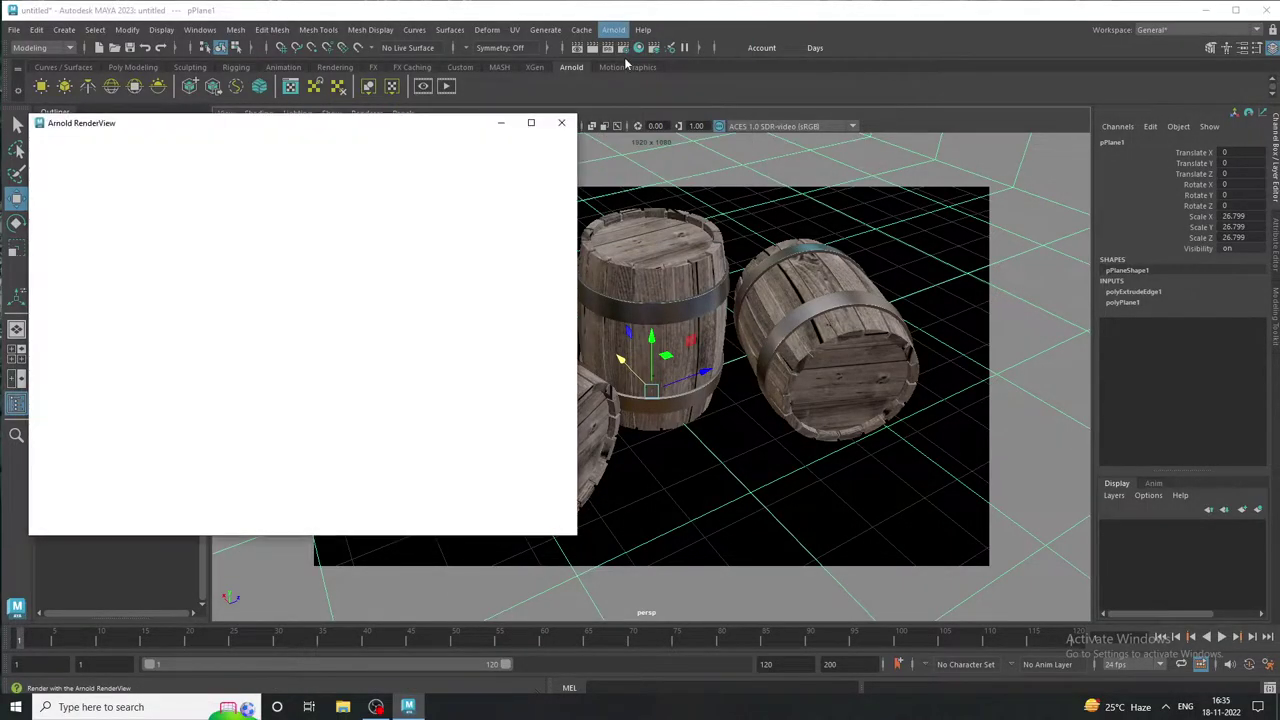
Select aiSkyDomeLight1 and show its shape attributes in the Attribute Editor
drag(437, 131, 495, 105)
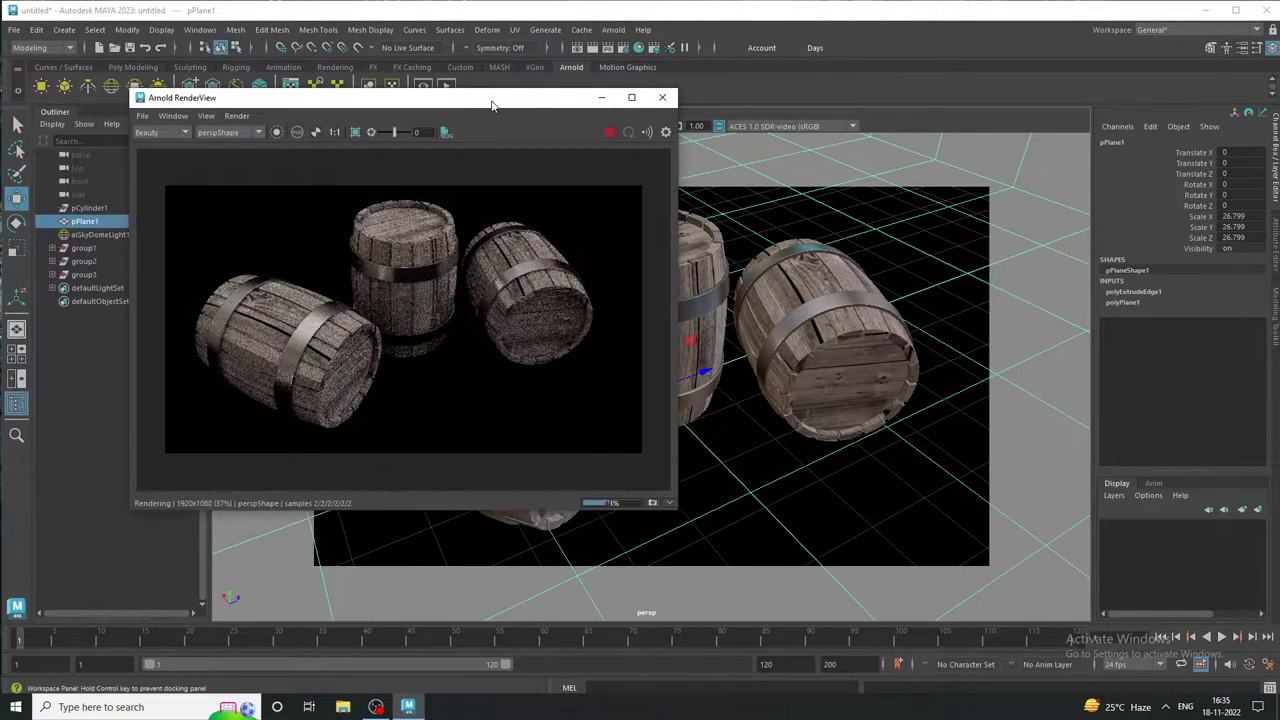
click(118, 238)
click(1271, 265)
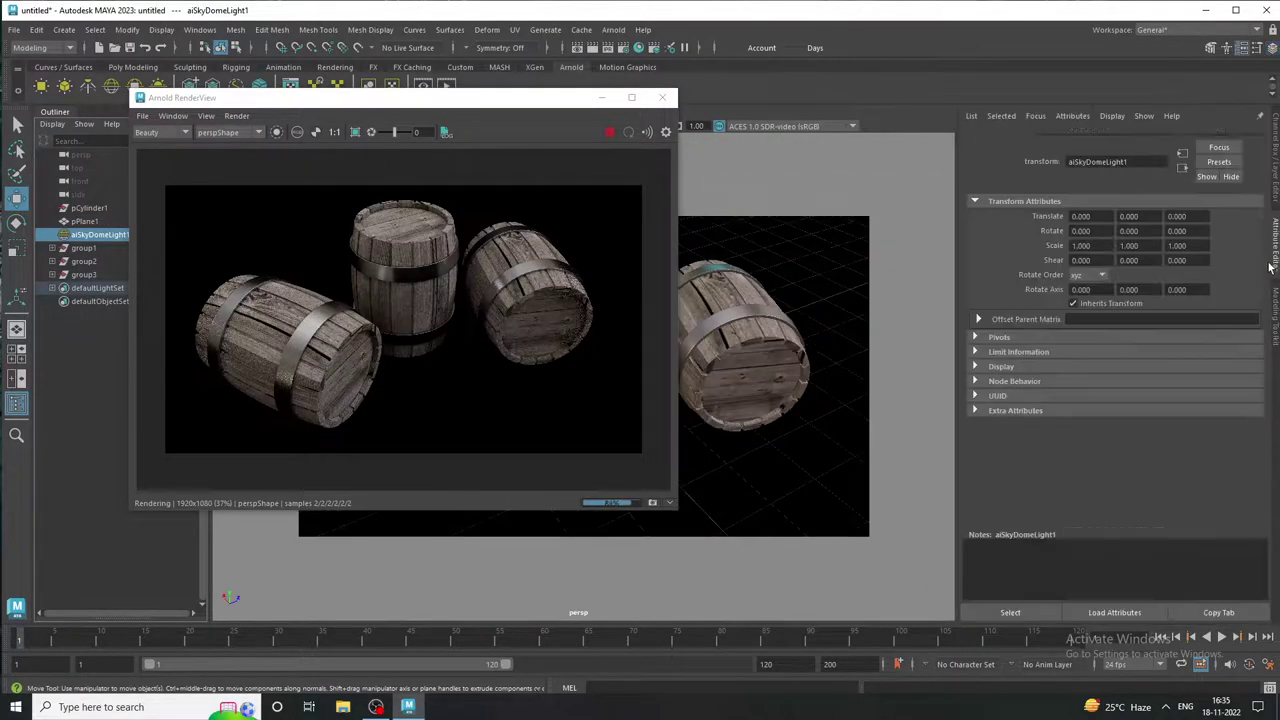
click(1087, 141)
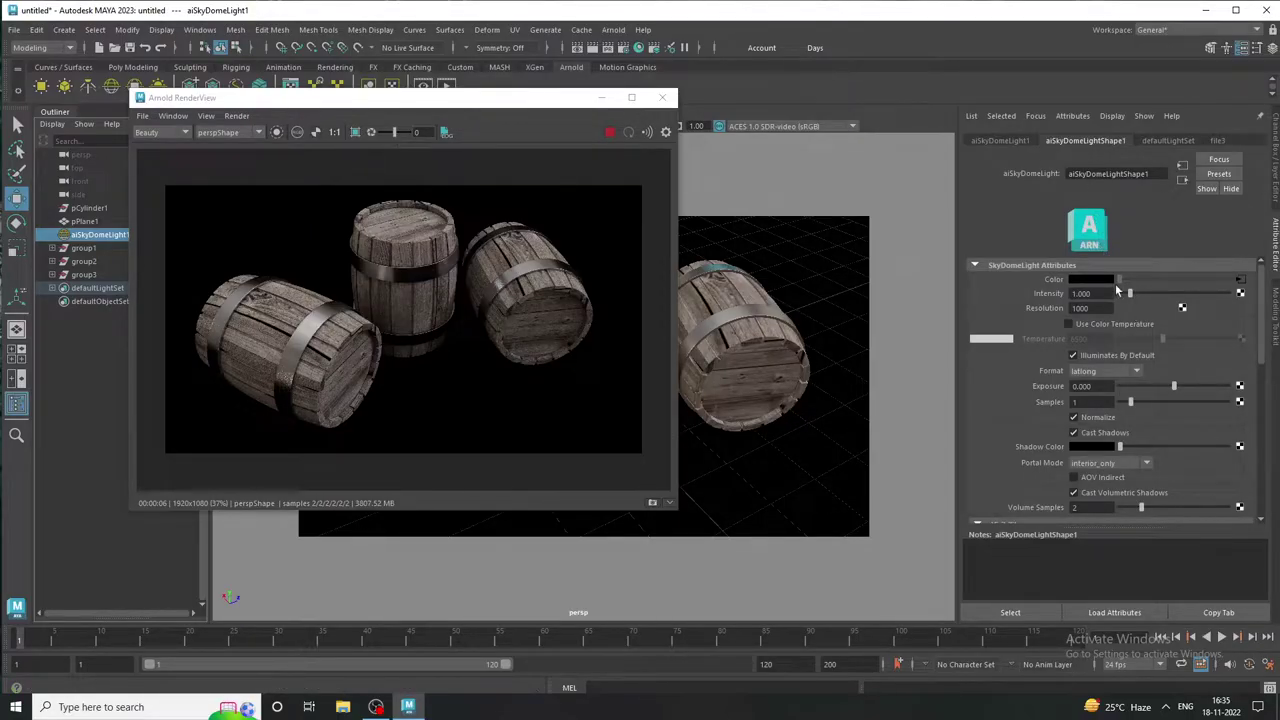
Set the skydome Intensity to 1, Exposure to 0.2 and Samples to 10
drag(1131, 294, 1130, 296)
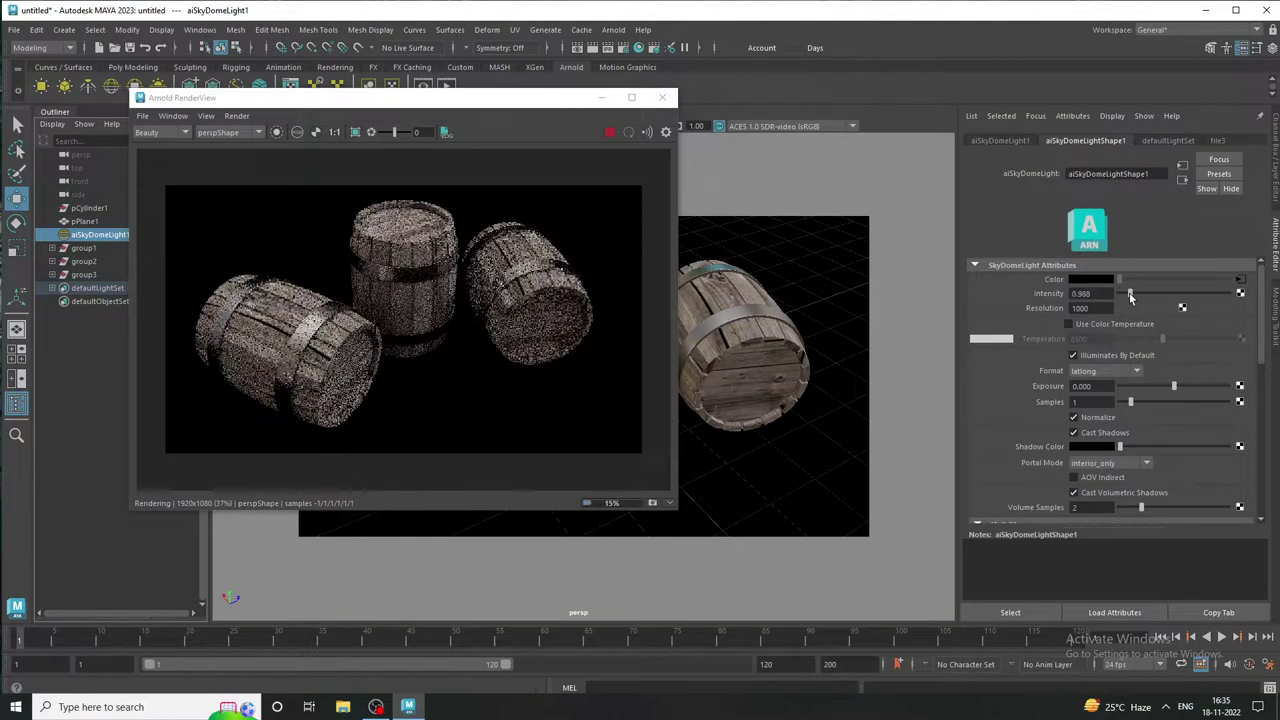
drag(1174, 386, 1177, 386)
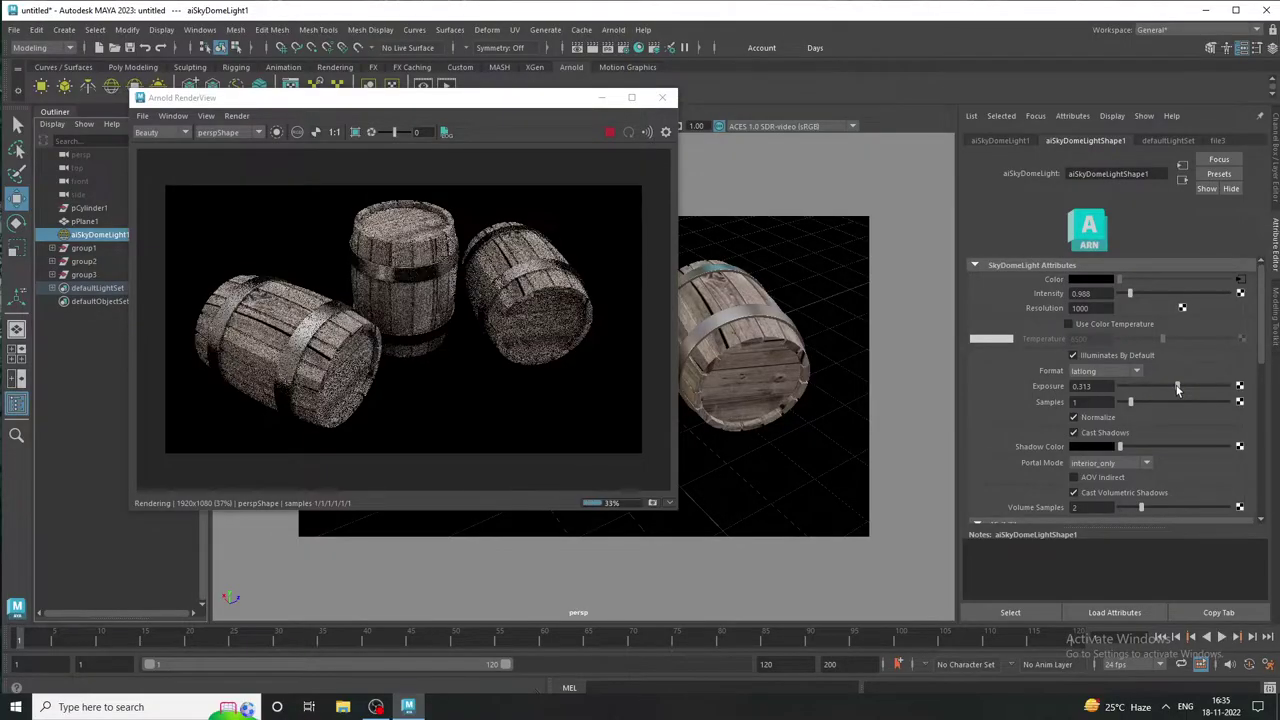
double_click(1098, 294)
text(1.2)
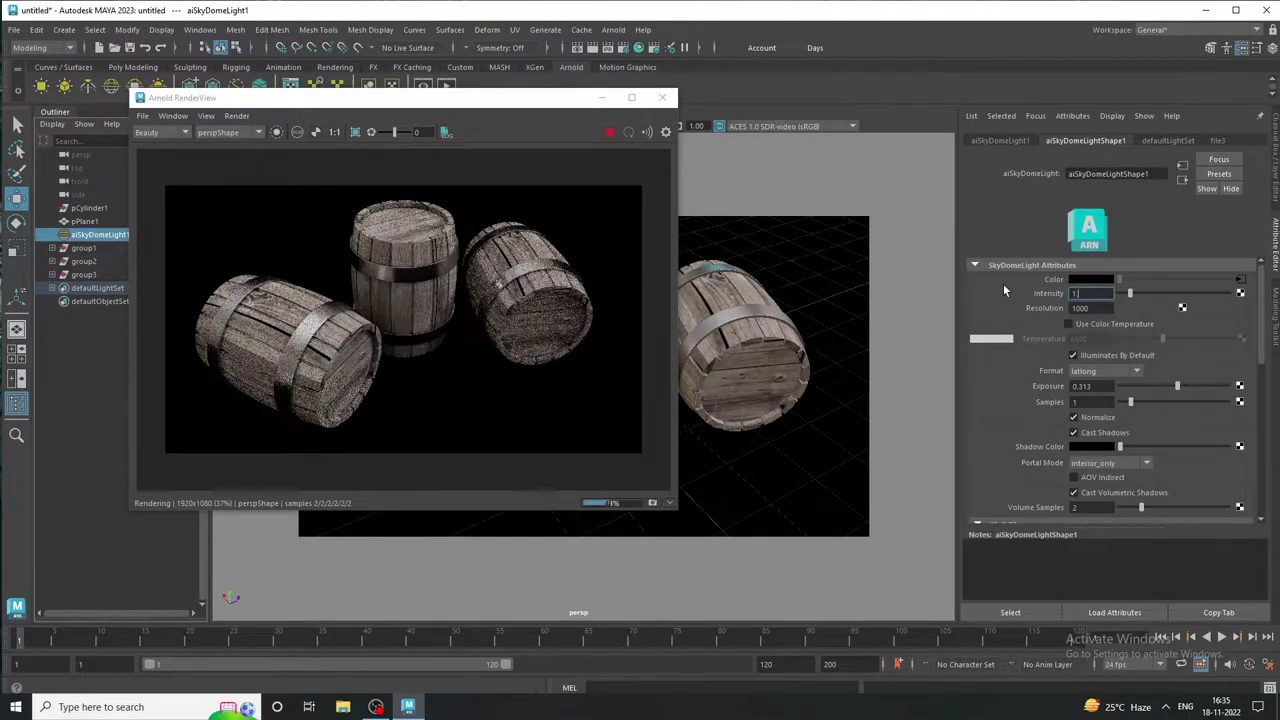
key(Return)
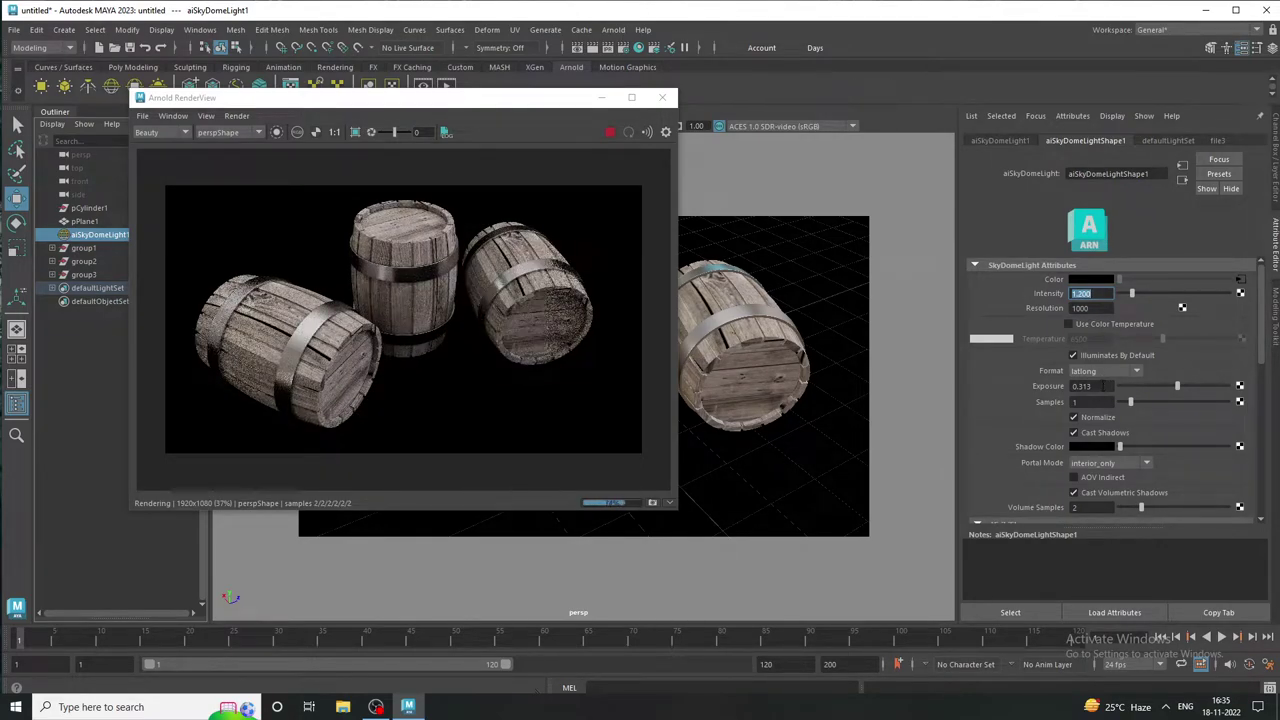
double_click(1090, 386)
text(0.2)
key(Return)
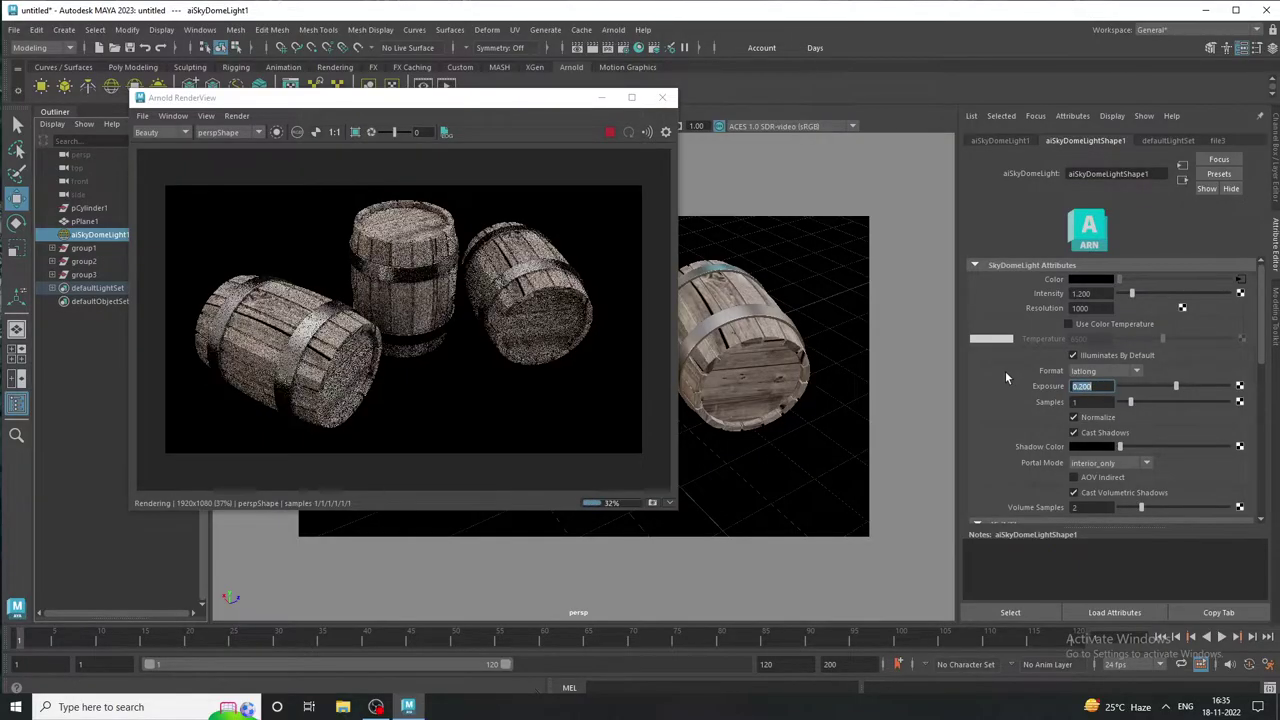
drag(1130, 293, 1128, 293)
text(1)
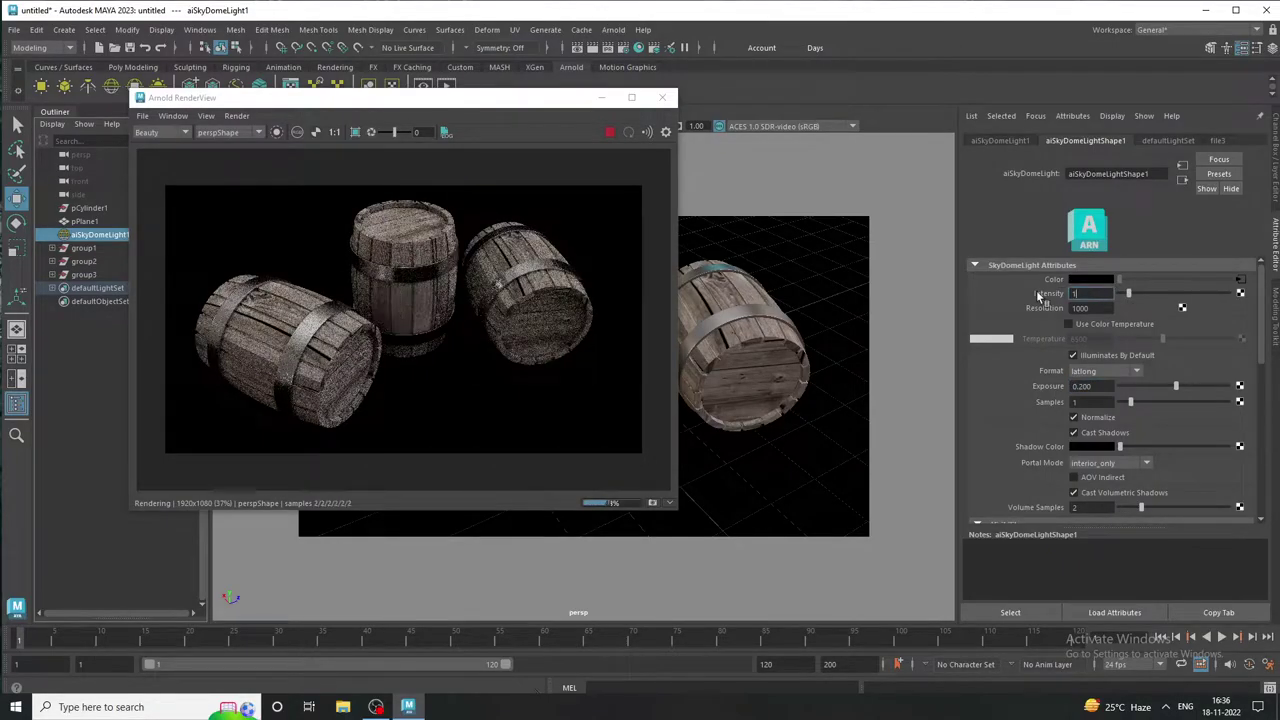
key(Return)
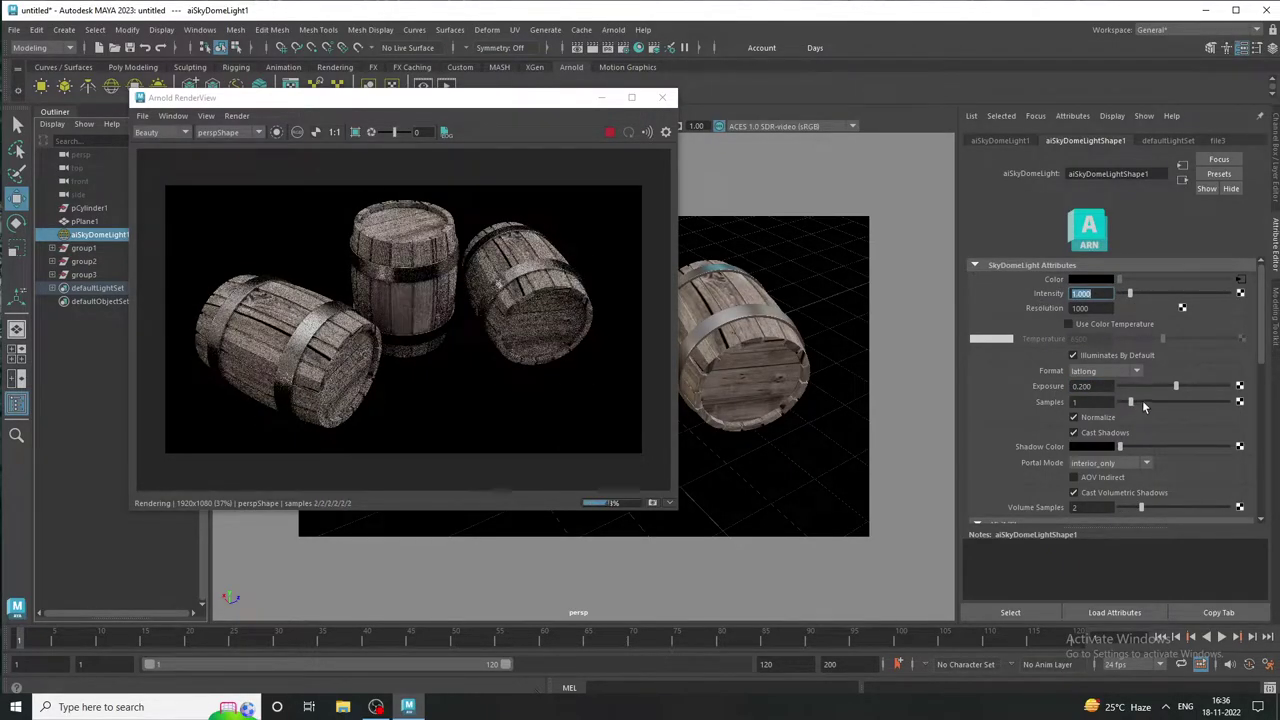
drag(1144, 403, 1228, 402)
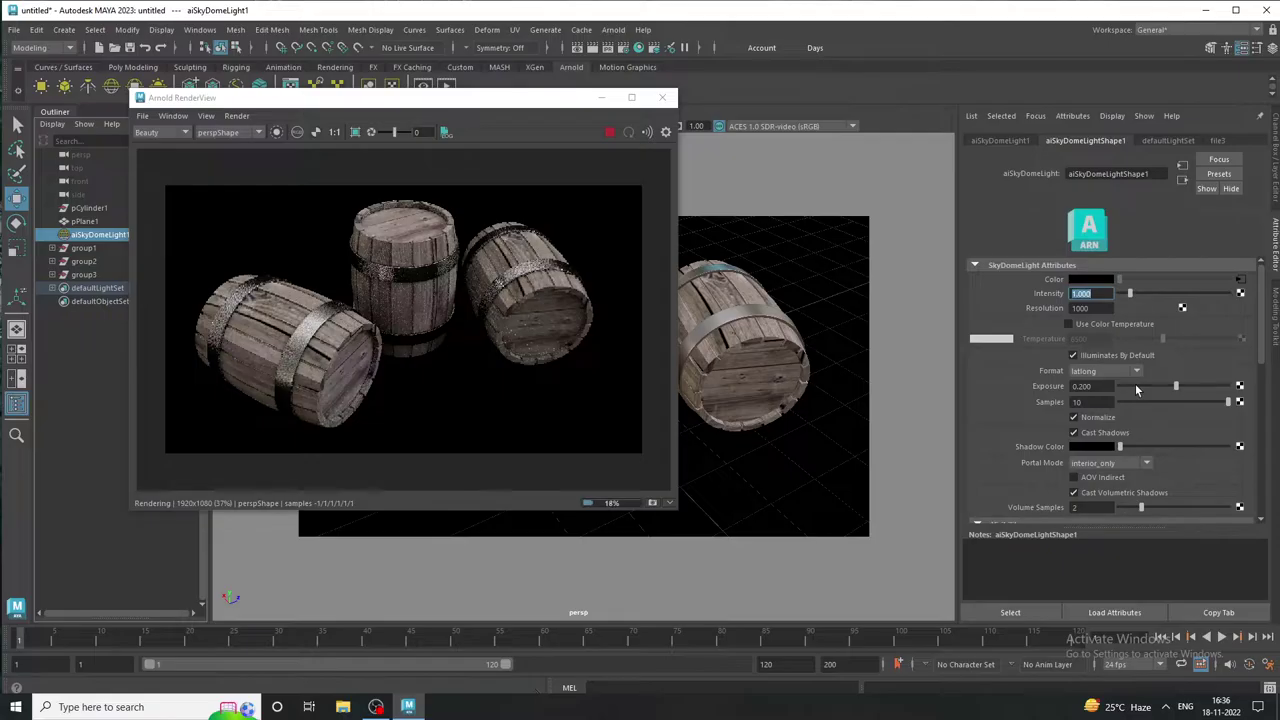
Lift pPlane1's lambert1 colour from black to dark grey and re-render from a closer, rotated angle
click(884, 430)
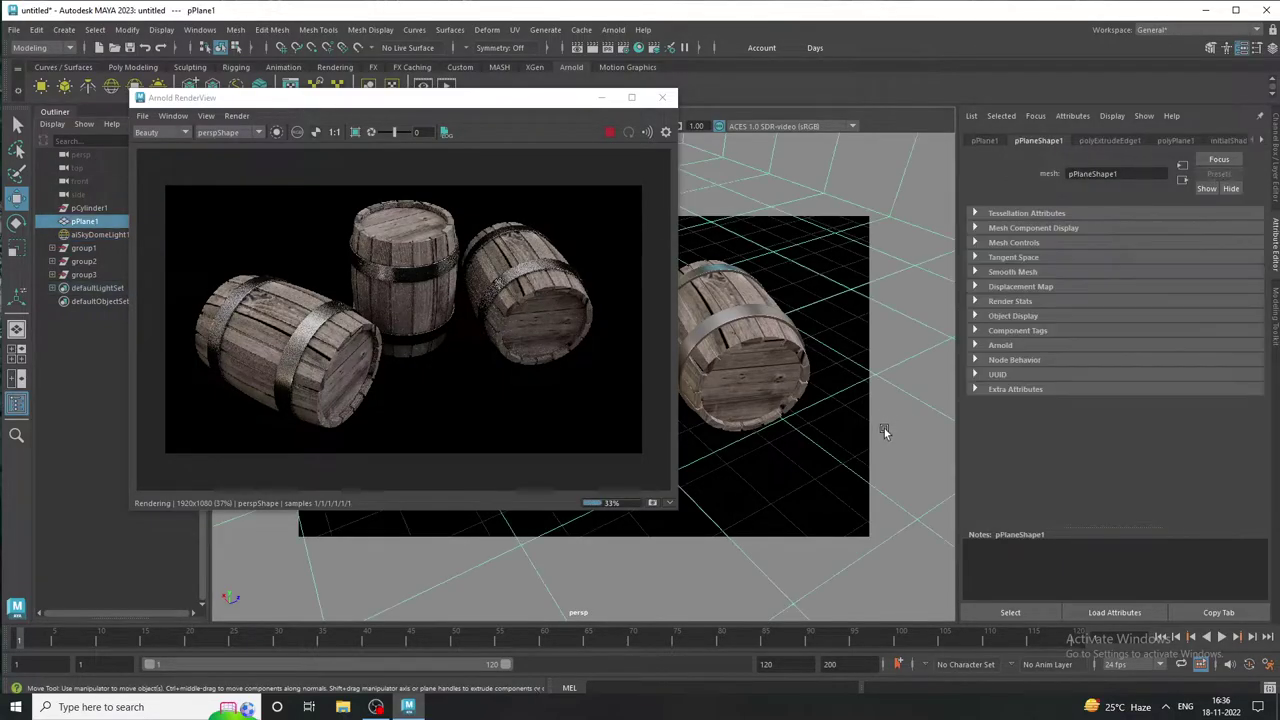
right_drag(884, 430, 870, 617)
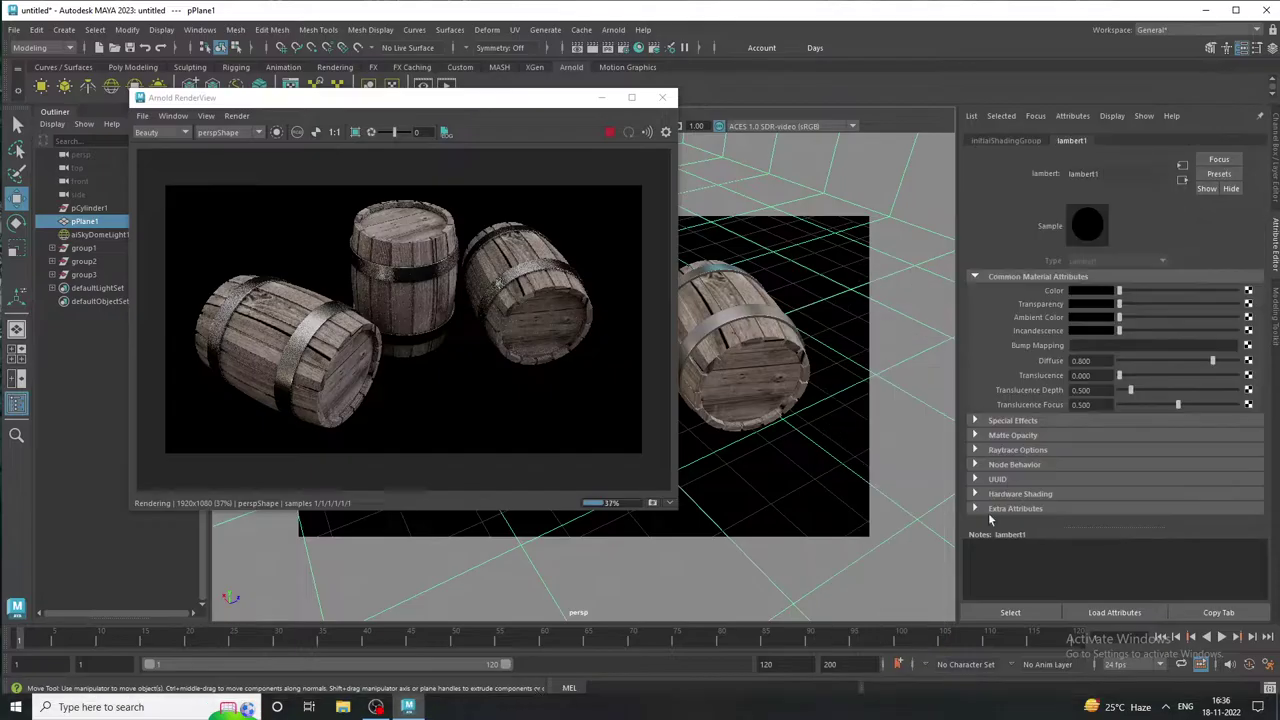
drag(1119, 291, 1127, 292)
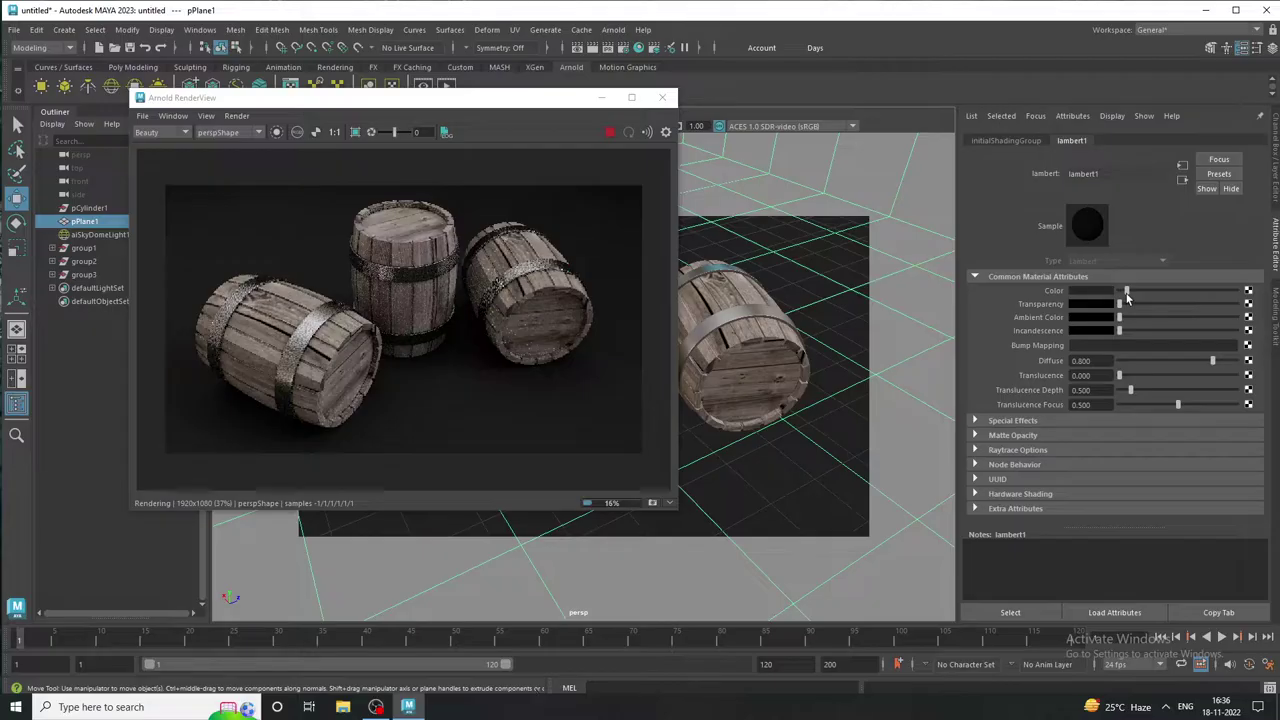
drag(1127, 296, 1125, 298)
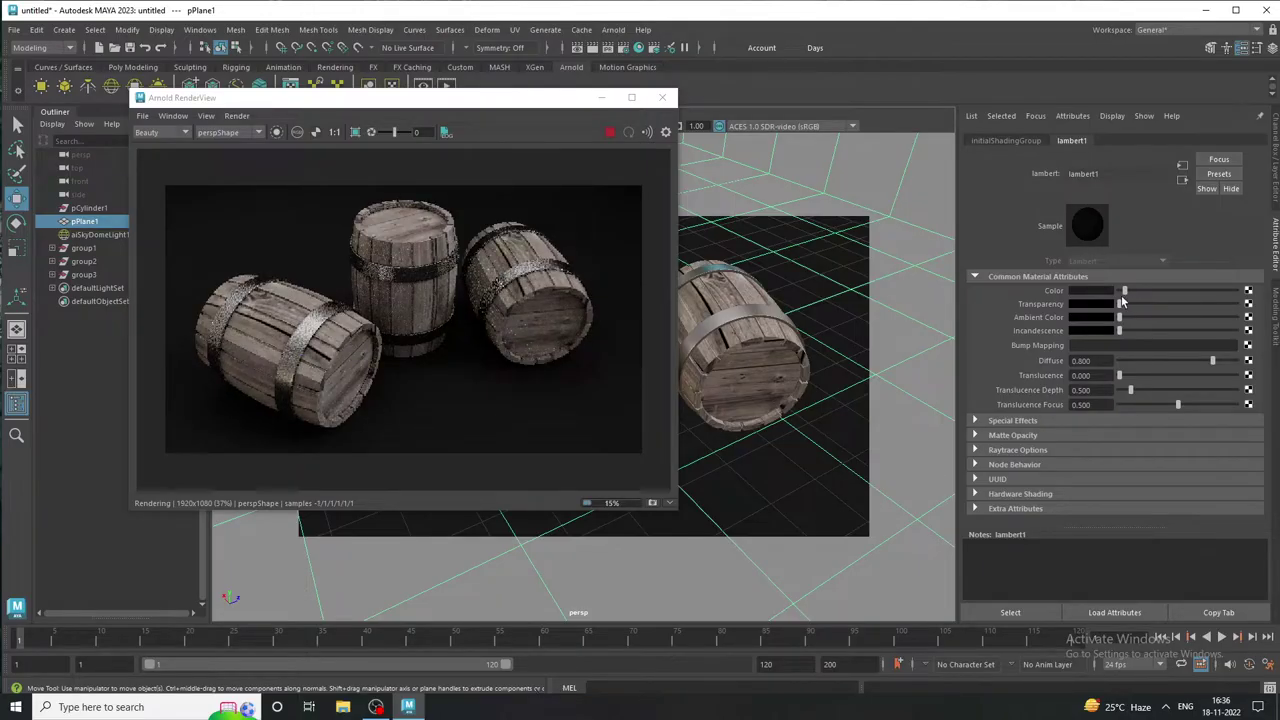
drag(1124, 298, 1130, 296)
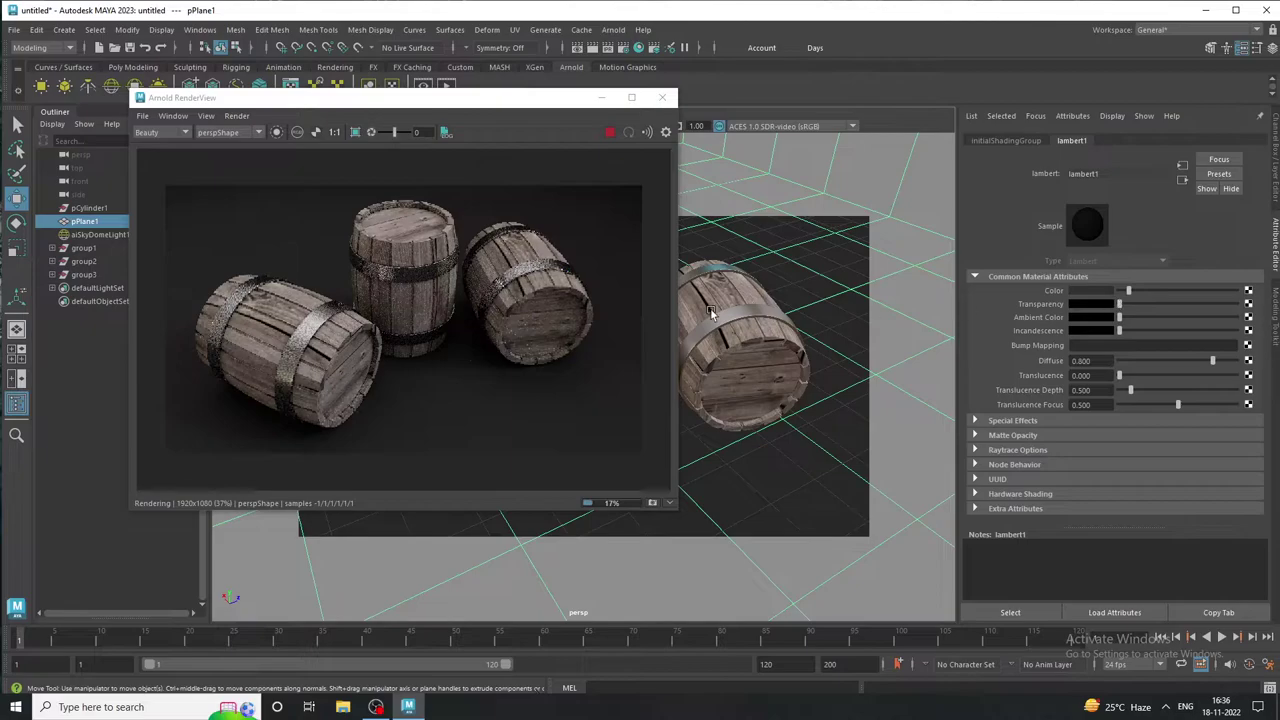
scroll(593, 338, up, 2)
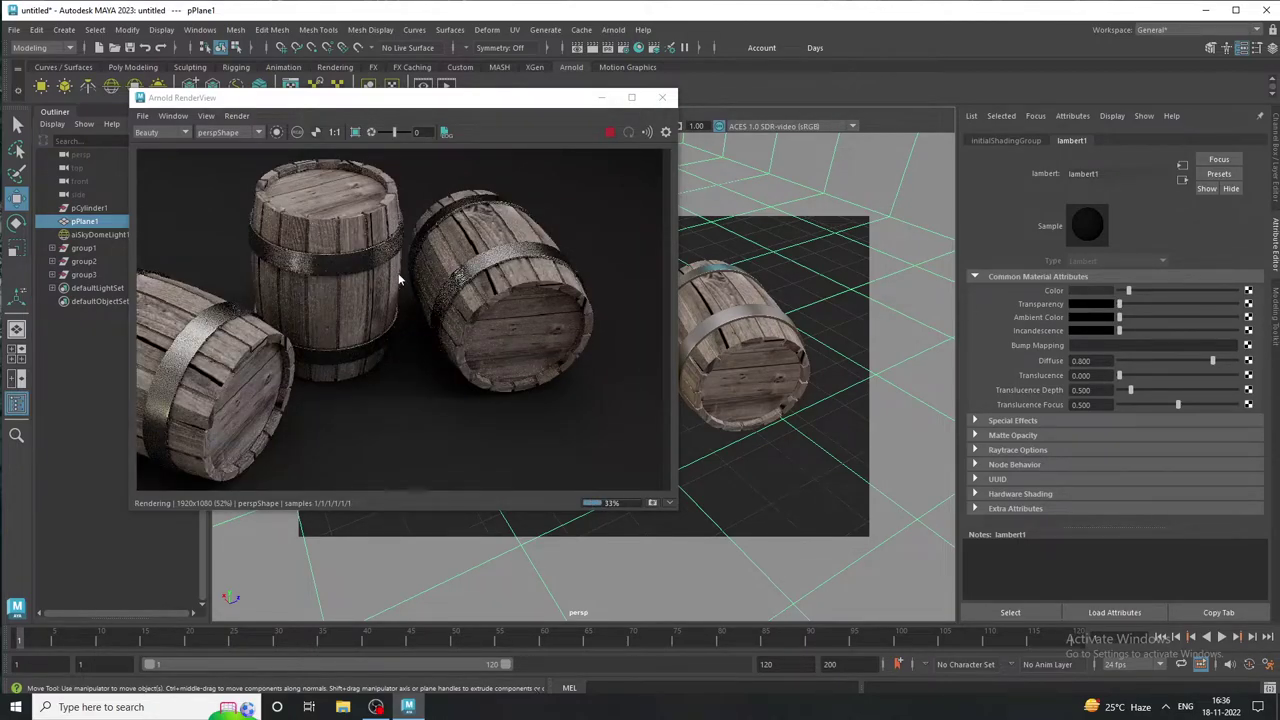
alt+drag(408, 268, 525, 272)
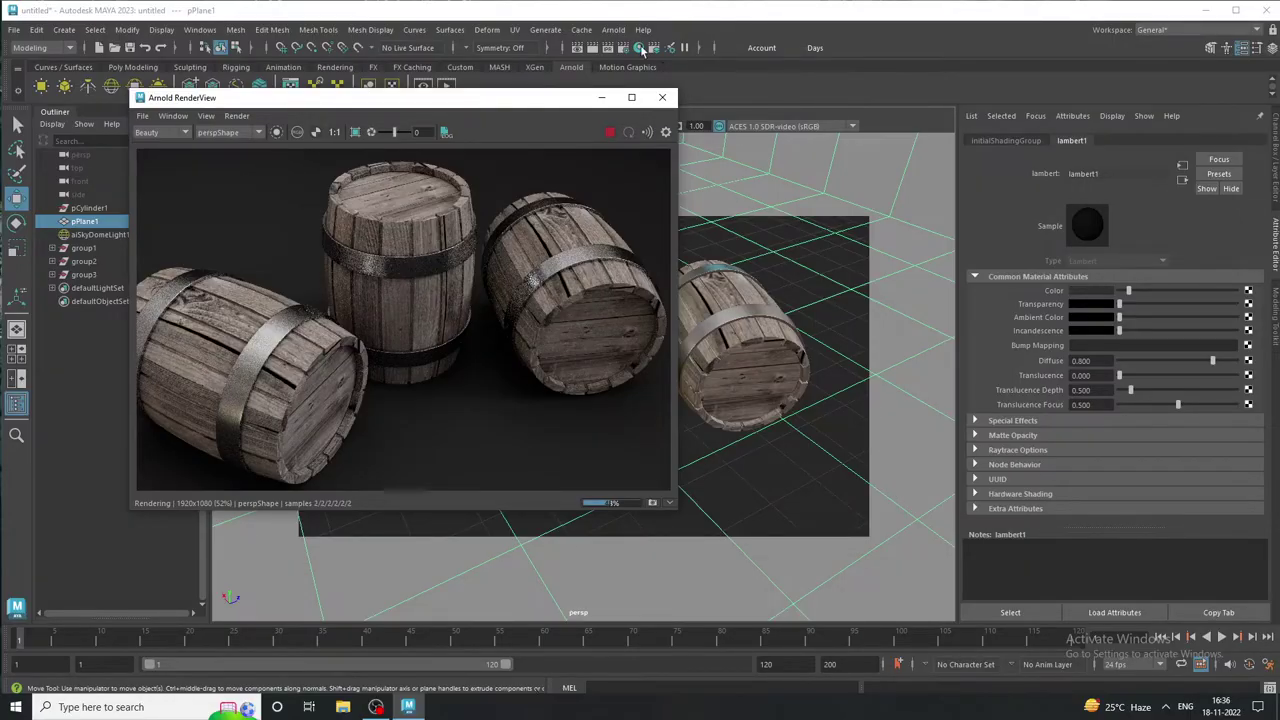
Set Arnold Camera (AA) samples to 4 in Render Settings
click(623, 48)
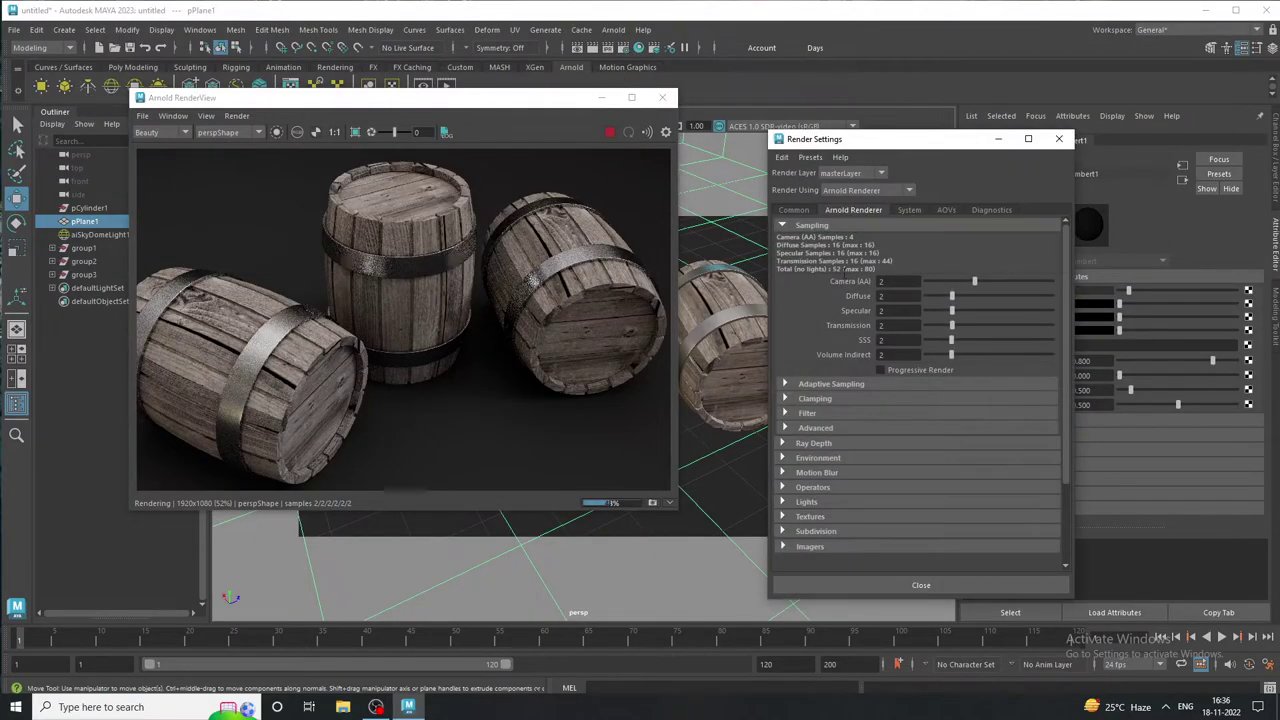
text(4)
key(Return)
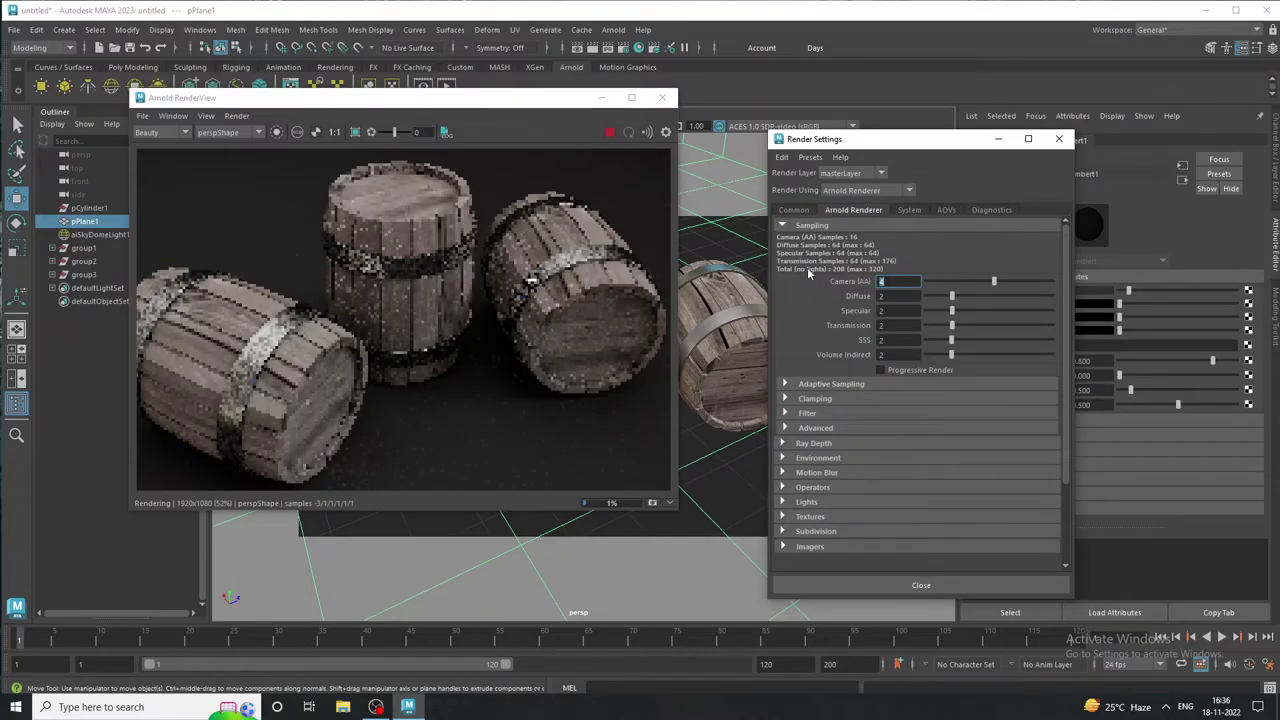